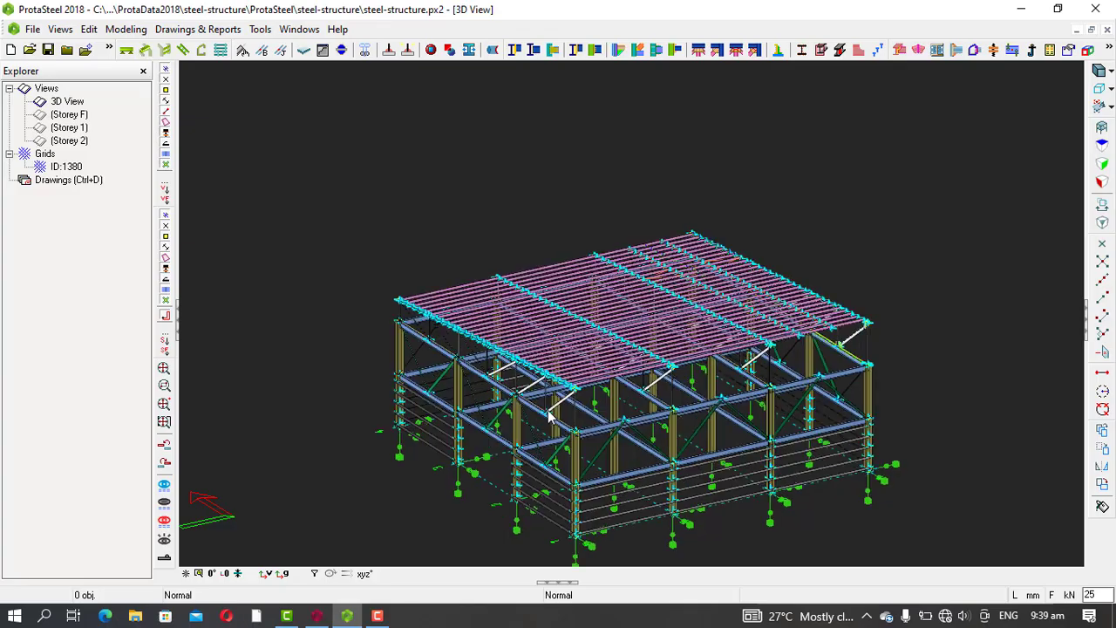
Step: Examine the roof truss verticals, diagonals and chords near the front corner, and their position within the whole steel frame
scroll(558, 400, "up", 4)
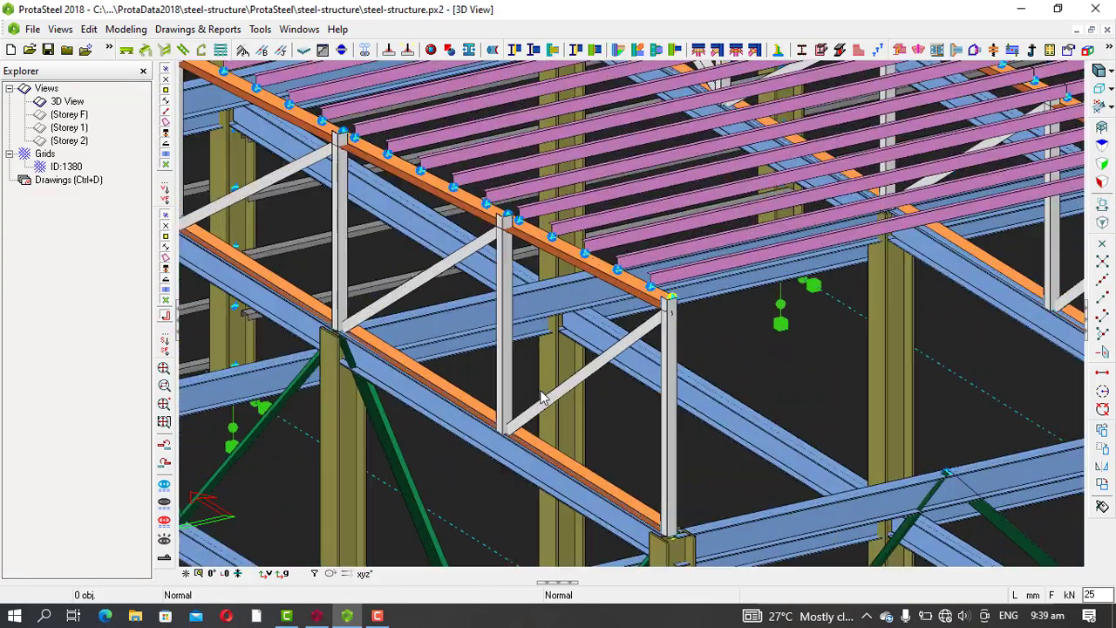
scroll(541, 392, "down", 5)
scroll(558, 392, "down", 5)
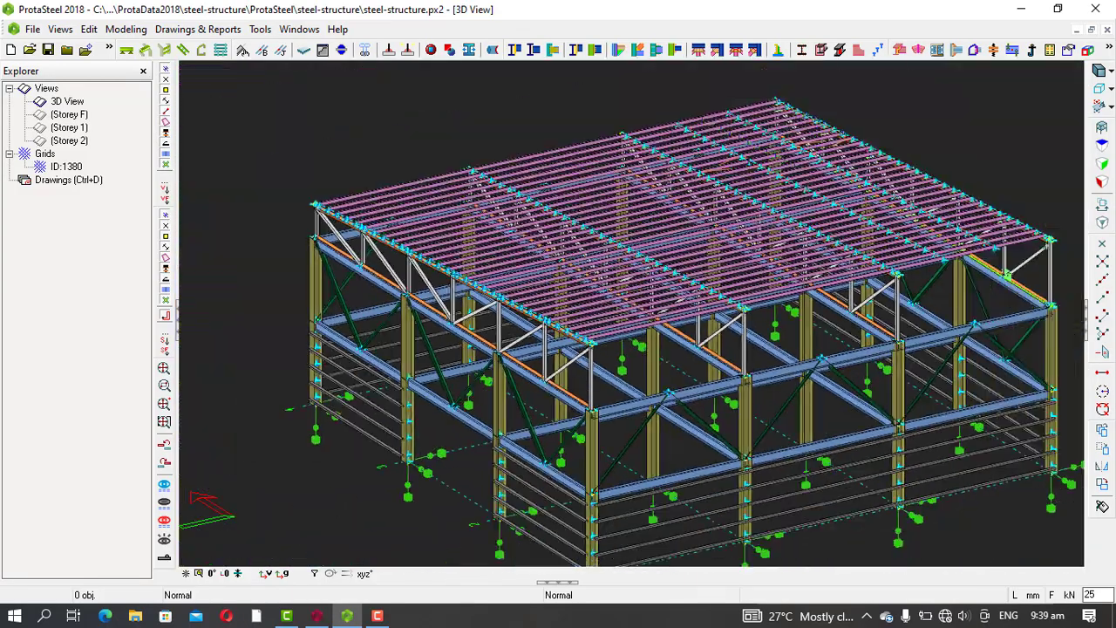
scroll(558, 393, "up", 6)
scroll(535, 397, "up", 2)
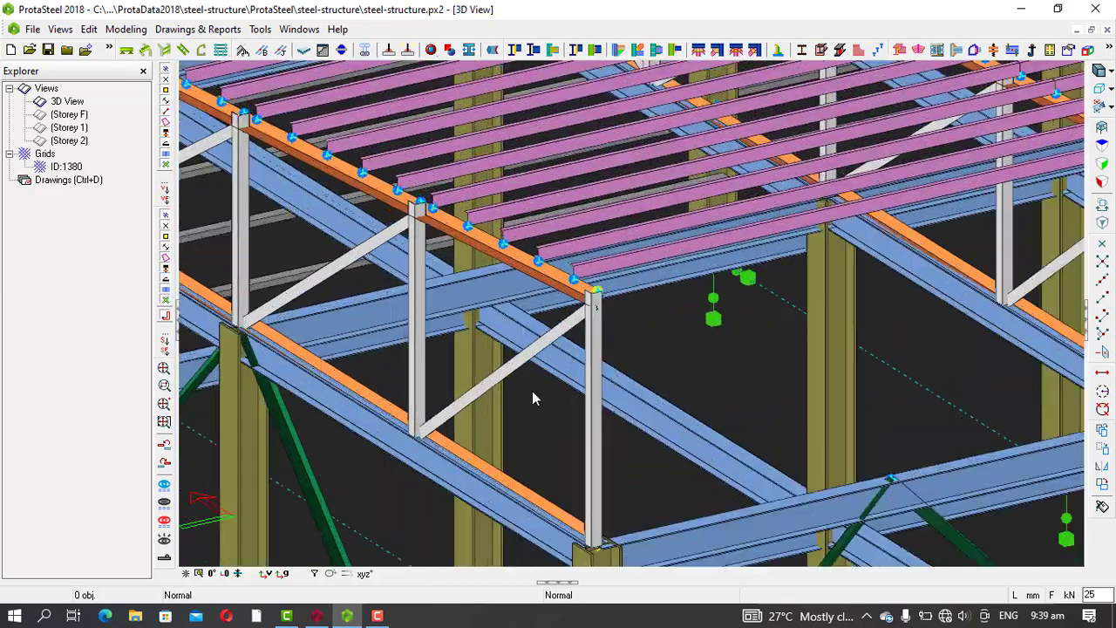
scroll(592, 313, "down", 3)
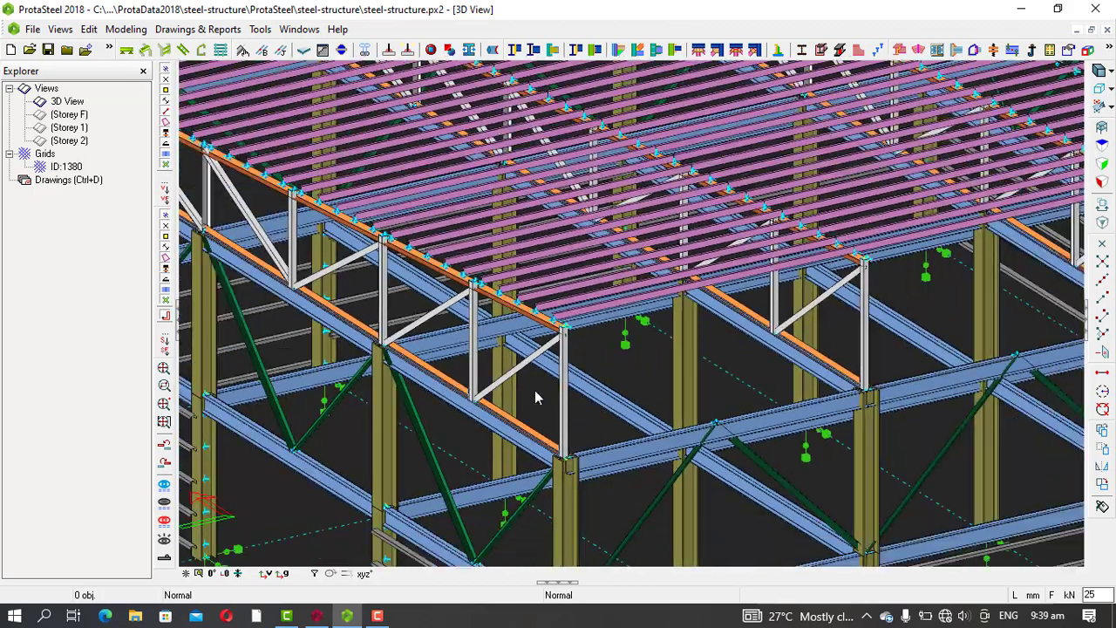
scroll(535, 398, "down", 2)
scroll(601, 467, "up", 4)
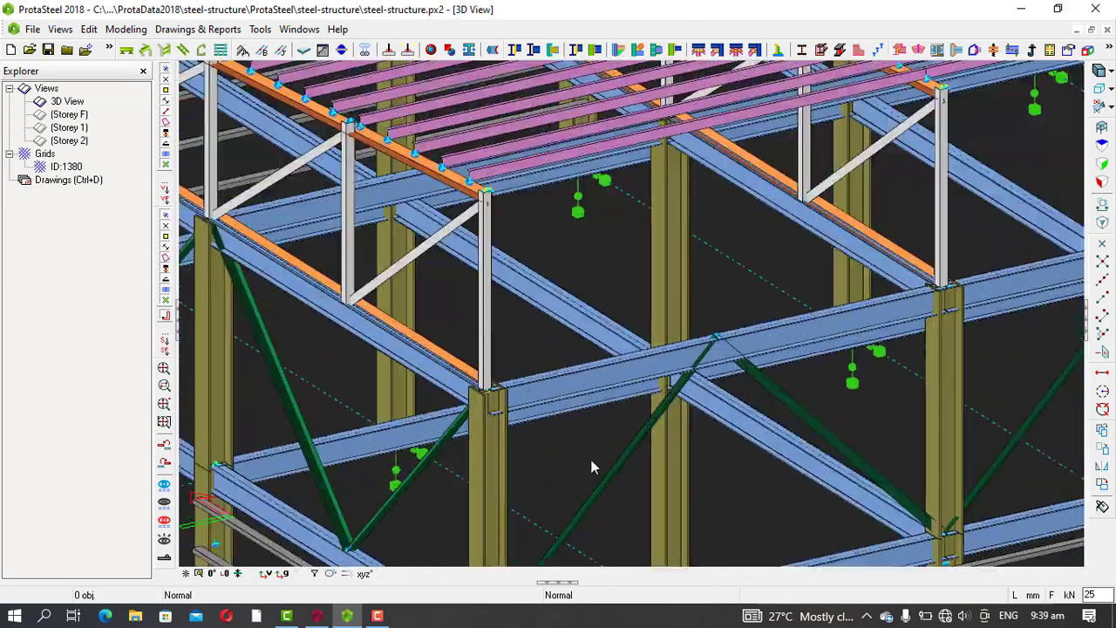
scroll(570, 430, "down", 6)
scroll(558, 516, "down", 2)
Step: Inspect the base of the front corner column and the ends of the side rails meeting it
scroll(543, 514, "up", 8)
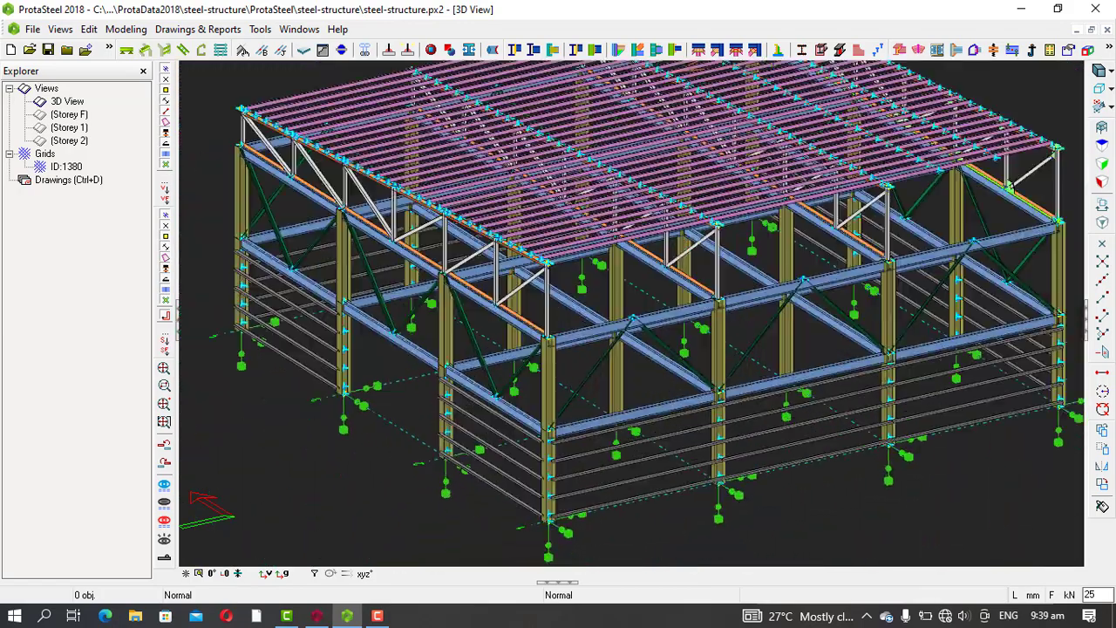
scroll(496, 488, "down", 3)
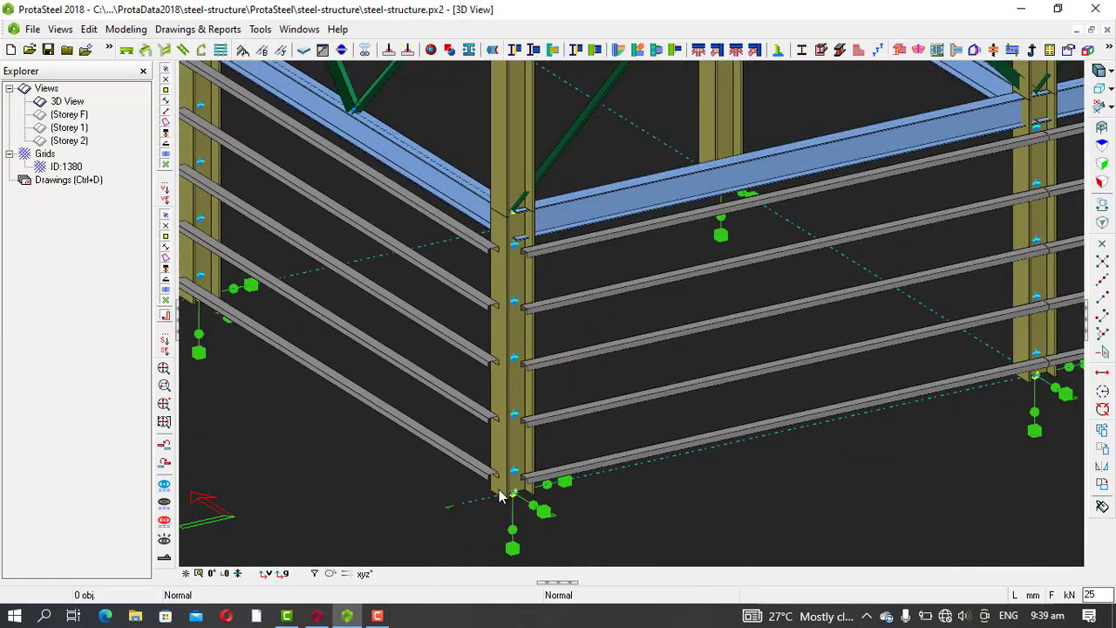
left_click(508, 462)
scroll(498, 461, "up", 3)
scroll(503, 473, "down", 2)
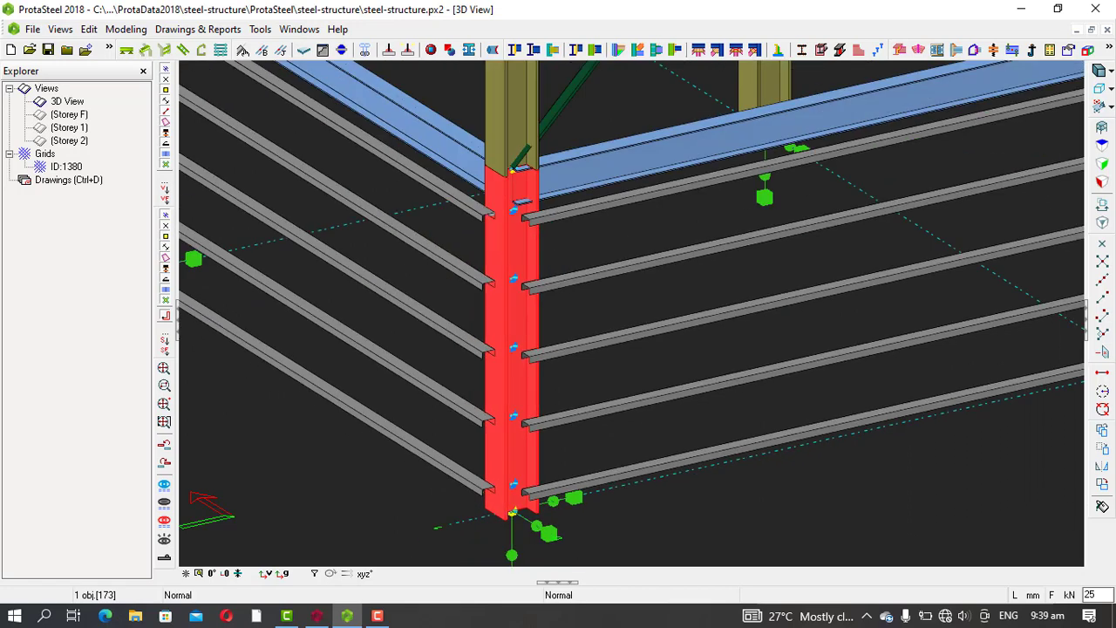
scroll(513, 515, "up", 3)
scroll(542, 510, "down", 2)
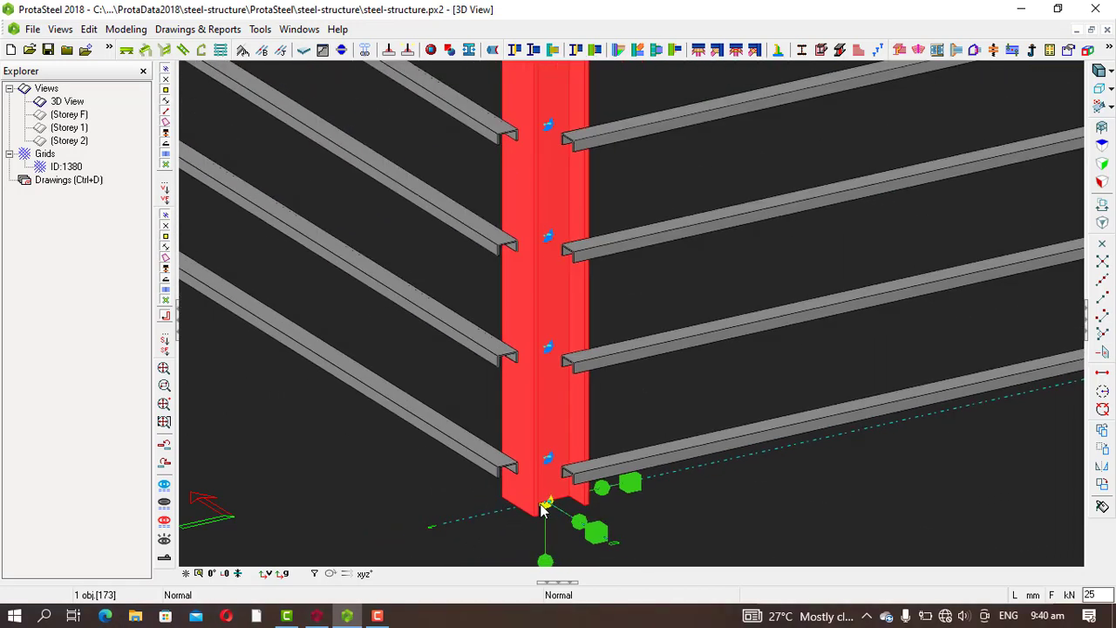
left_click(467, 491)
scroll(513, 484, "up", 2)
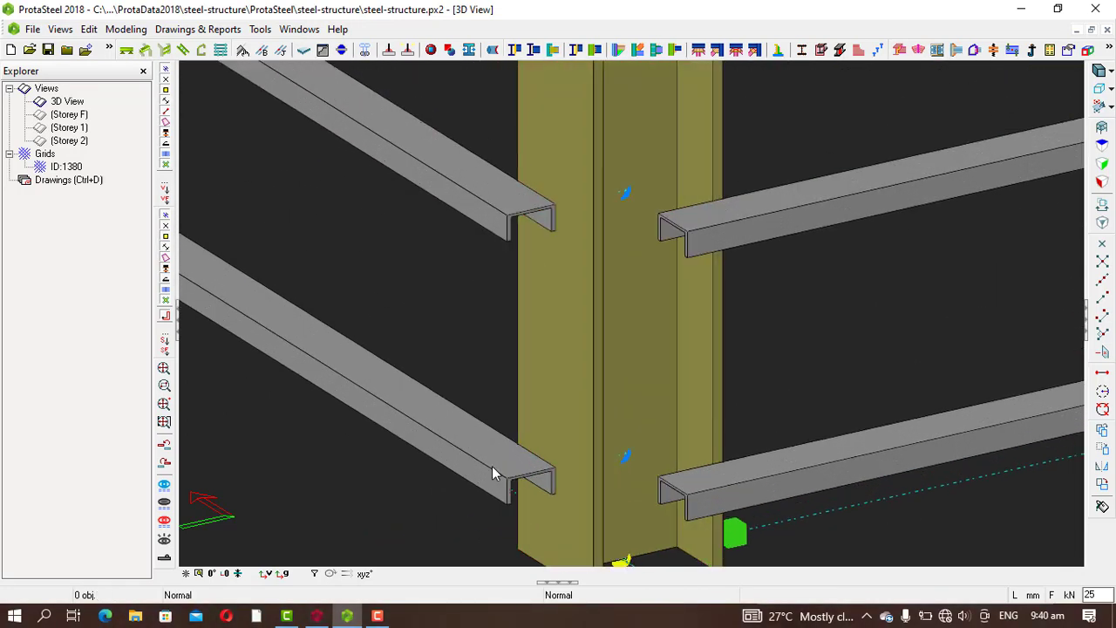
left_click(543, 460)
scroll(511, 349, "down", 3)
scroll(511, 350, "up", 3)
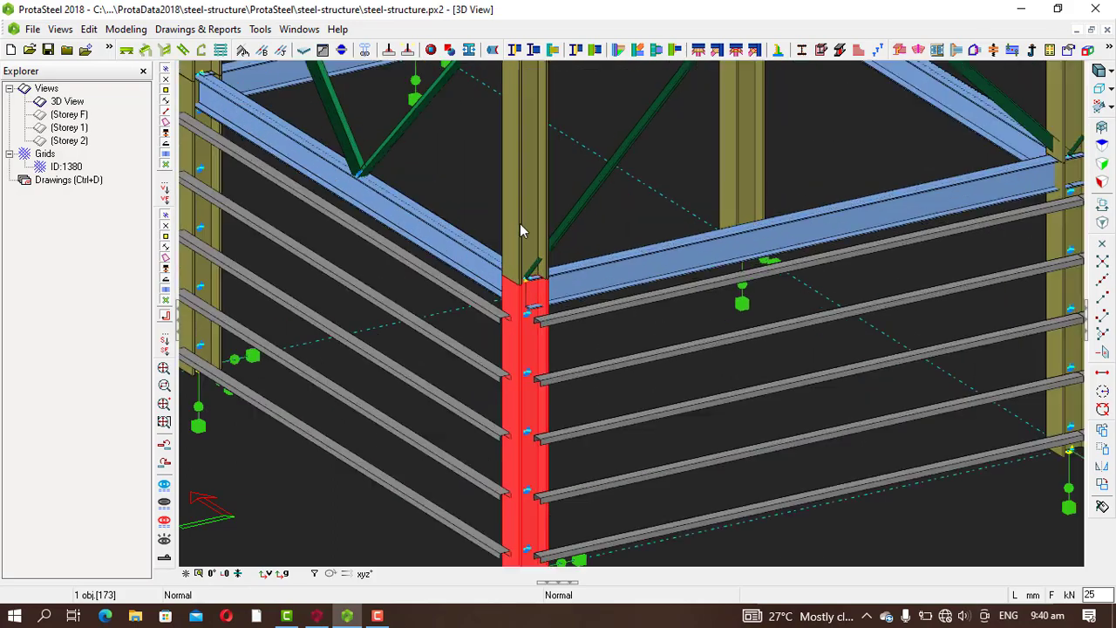
Step: Highlight the upper and lower segments of the corner column to inspect where they meet at the first-storey beams
left_click(499, 249)
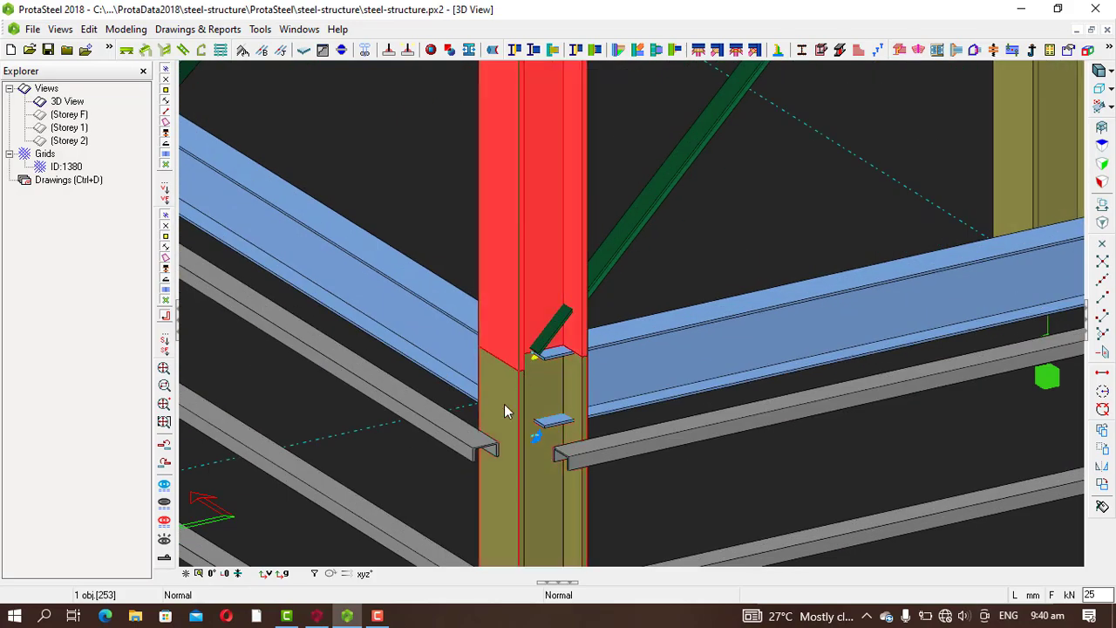
left_click(504, 403)
left_click(507, 356)
left_click(500, 356)
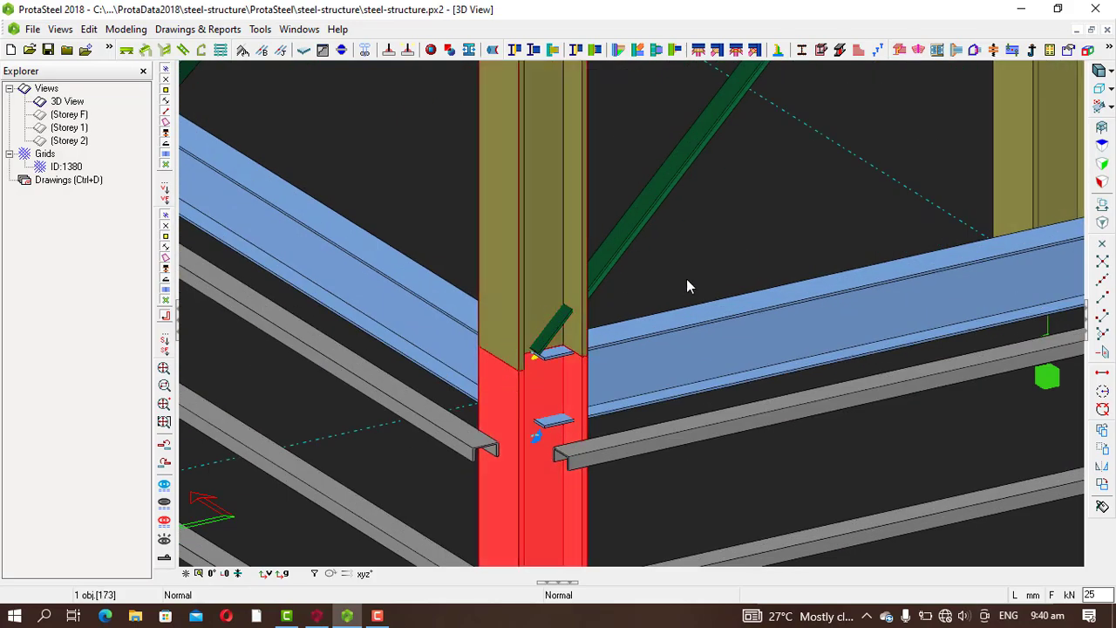
key("Escape")
Step: Inspect how the lower-level side beams meet the corner column and the adjacent intermediate column, highlighting each beam
scroll(498, 399, "down", 3)
scroll(523, 424, "up", 5)
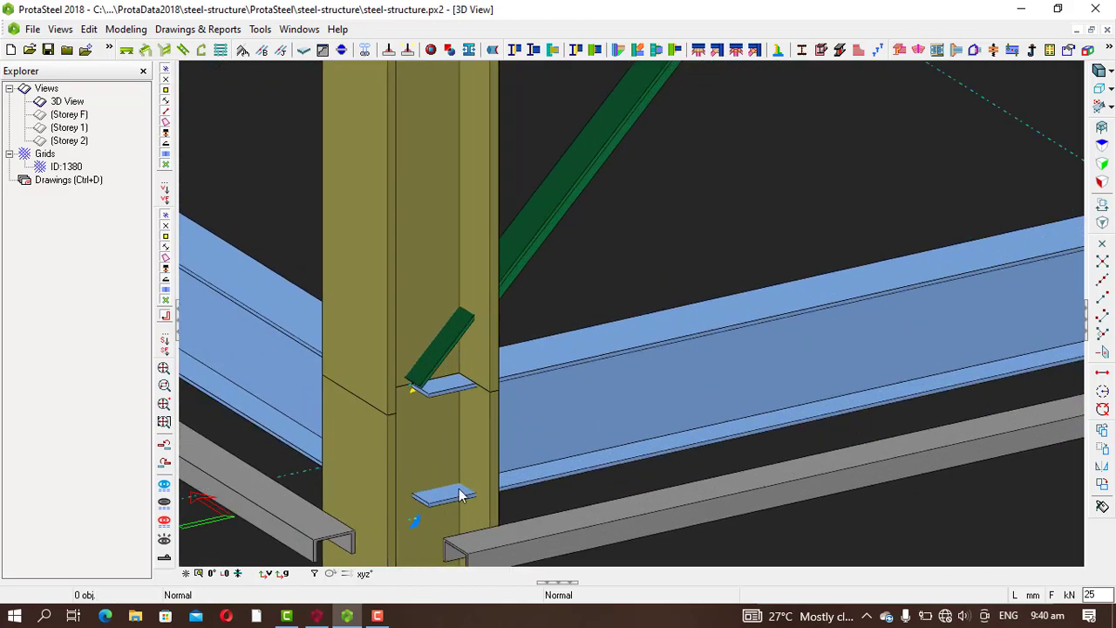
left_click(433, 522)
left_click(499, 450)
scroll(495, 387, "down", 2)
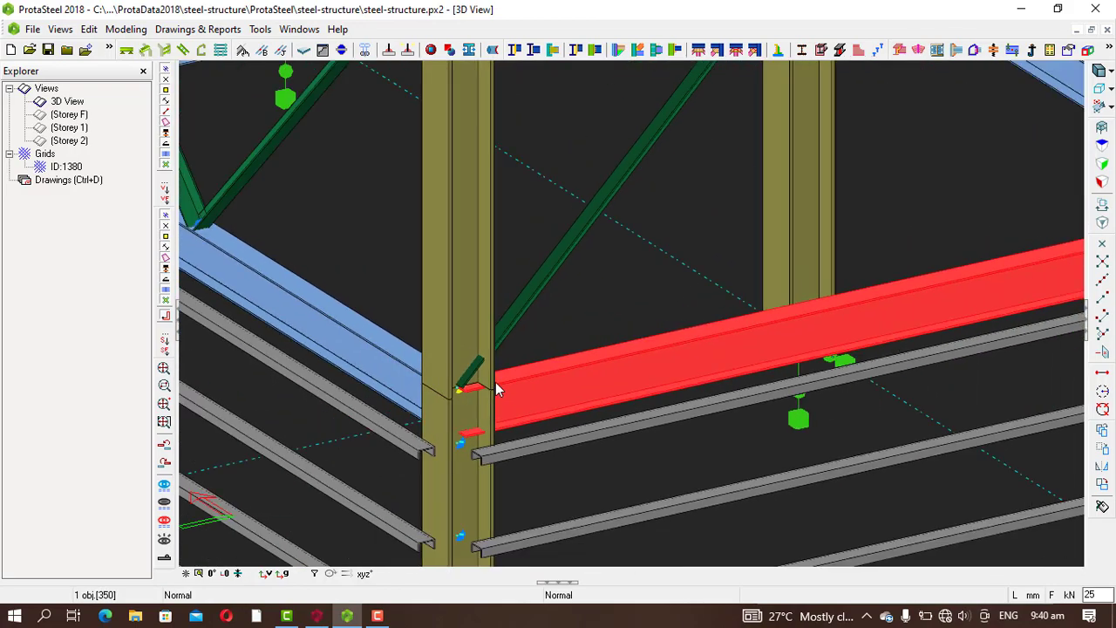
scroll(404, 368, "down", 4)
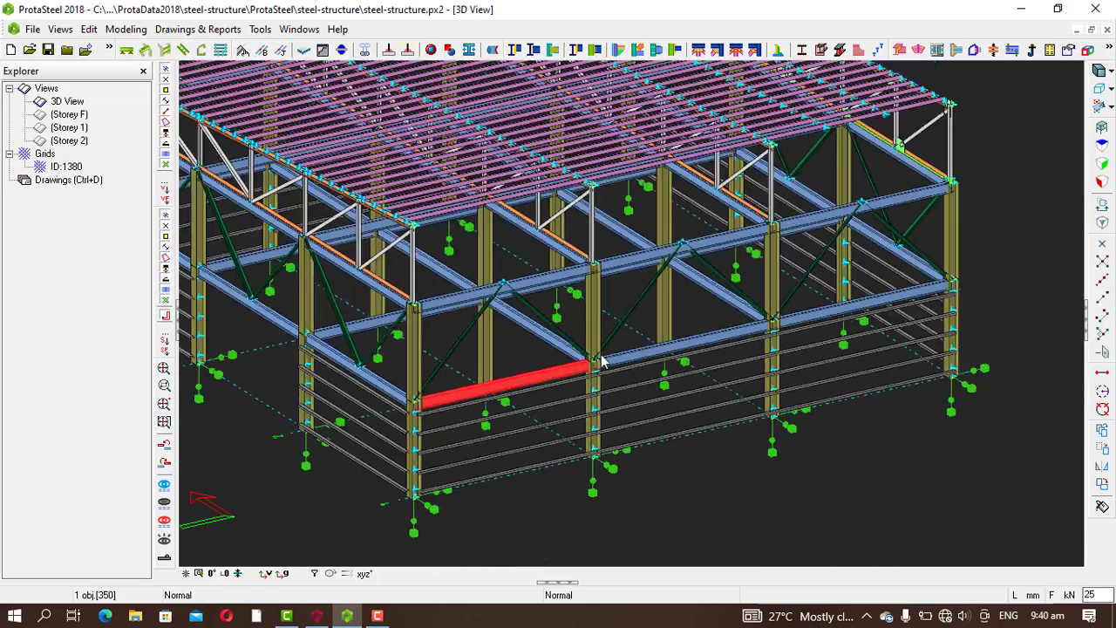
scroll(445, 435, "up", 5)
left_click(646, 417)
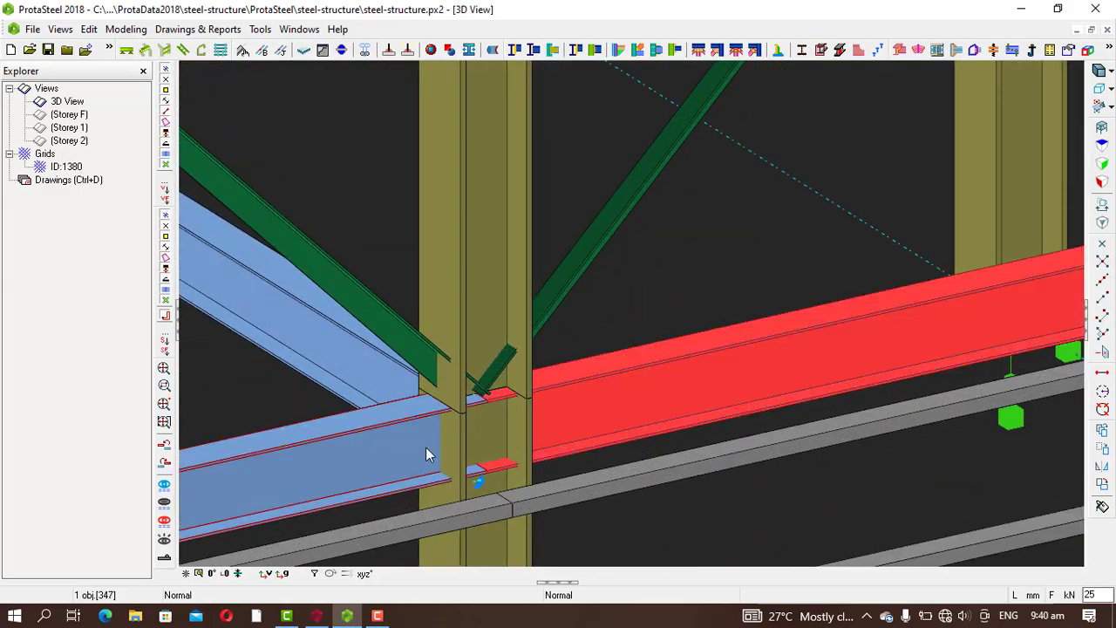
scroll(580, 394, "down", 4)
scroll(406, 336, "down", 4)
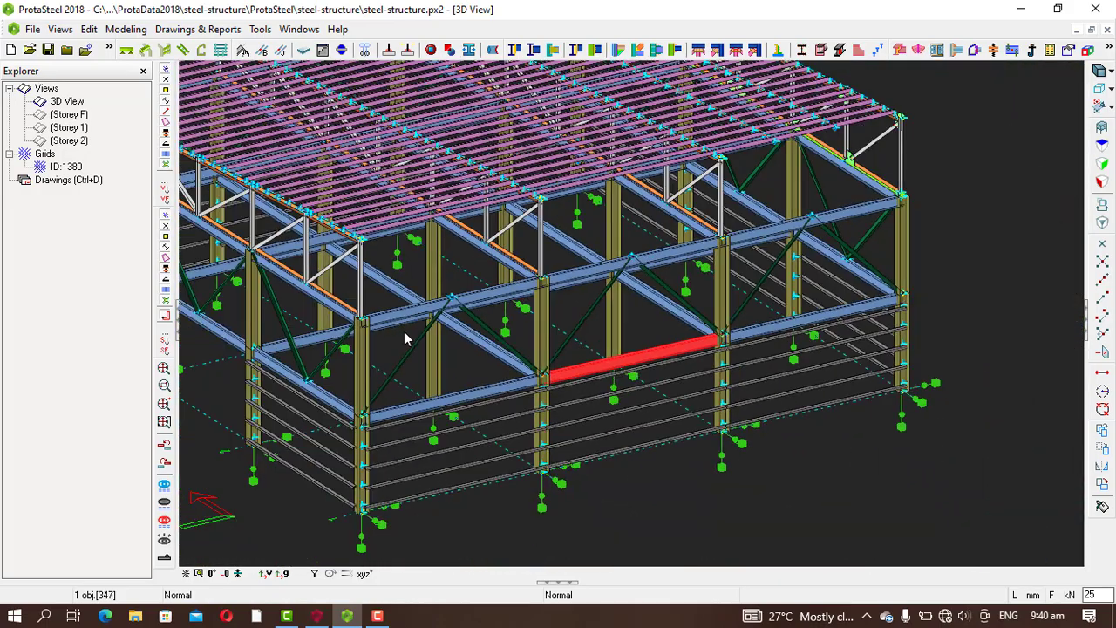
Step: Inspect the upper side beam in the corner bay where the green diagonal braces meet it
scroll(436, 333, "up", 6)
scroll(501, 277, "up", 3)
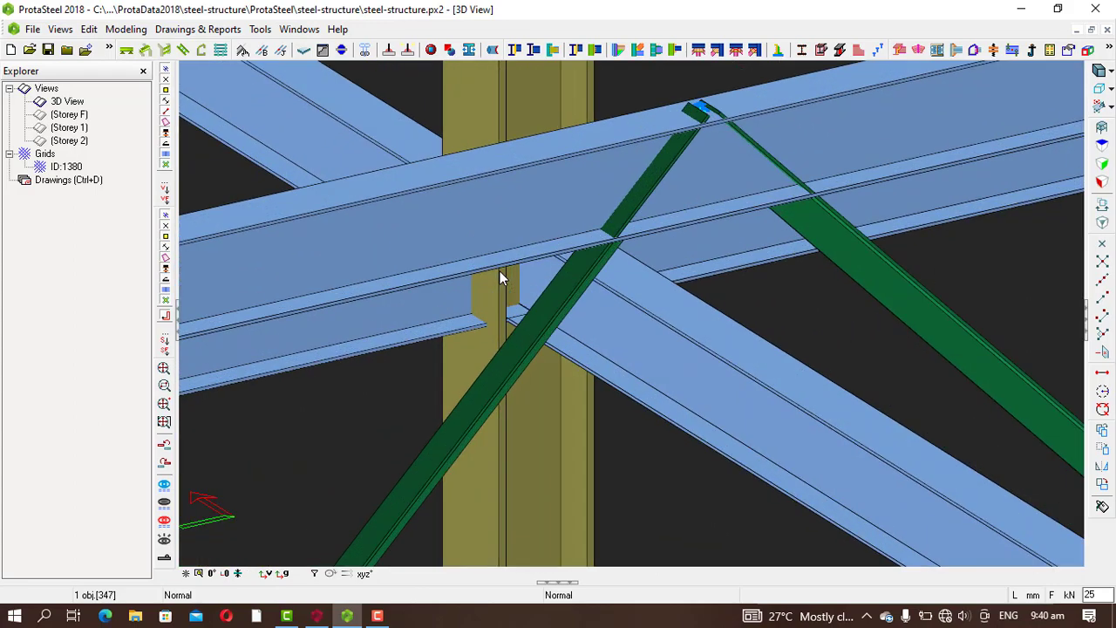
left_click(542, 235)
scroll(539, 290, "down", 4)
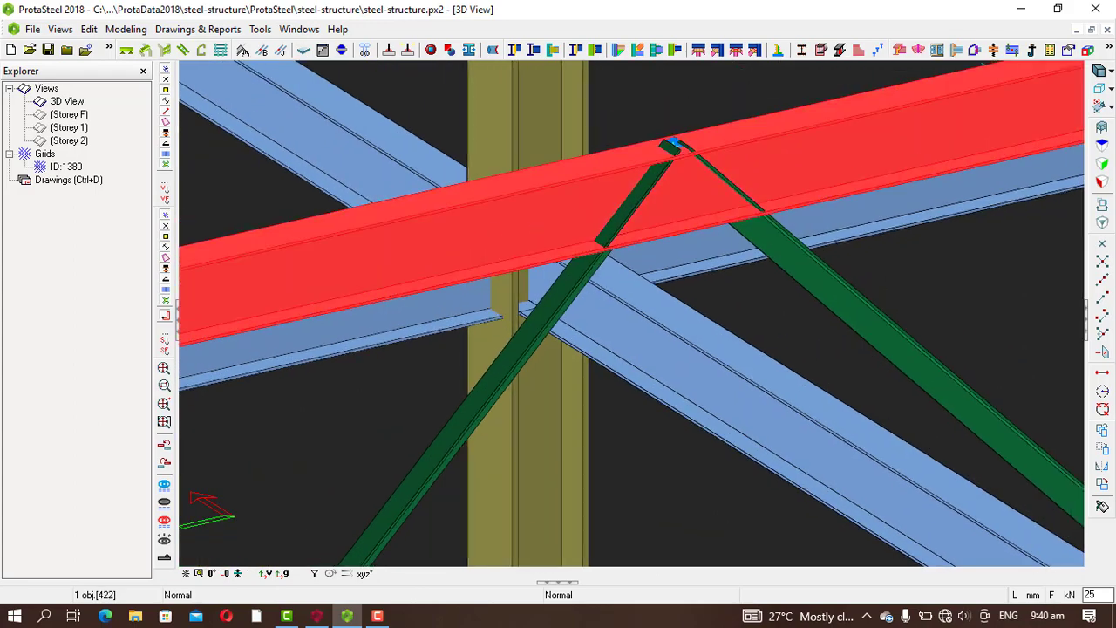
key("Escape")
scroll(526, 391, "down", 5)
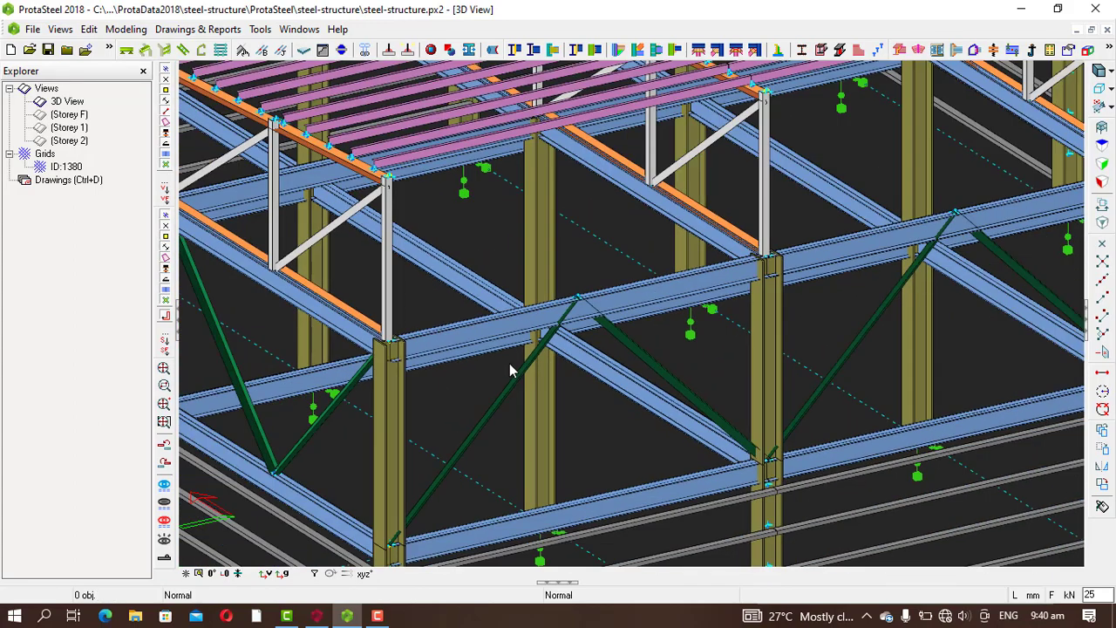
Step: Examine the truss ends resting on the side columns and the overall frame with its roof purlins
scroll(494, 318, "up", 3)
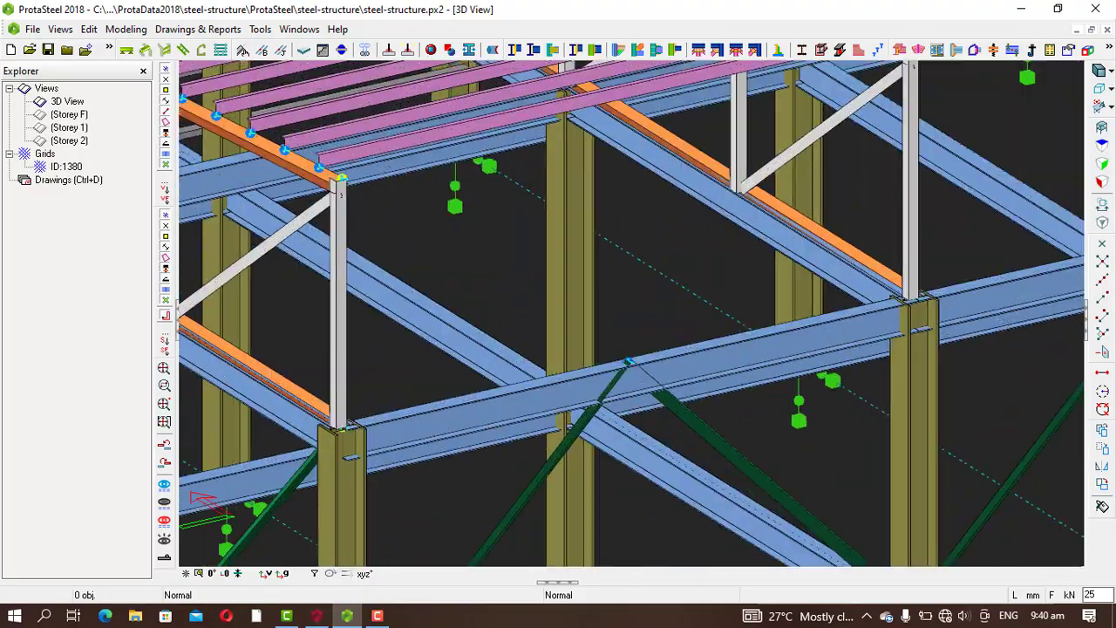
scroll(496, 314, "down", 6)
scroll(488, 394, "down", 1)
scroll(467, 342, "up", 6)
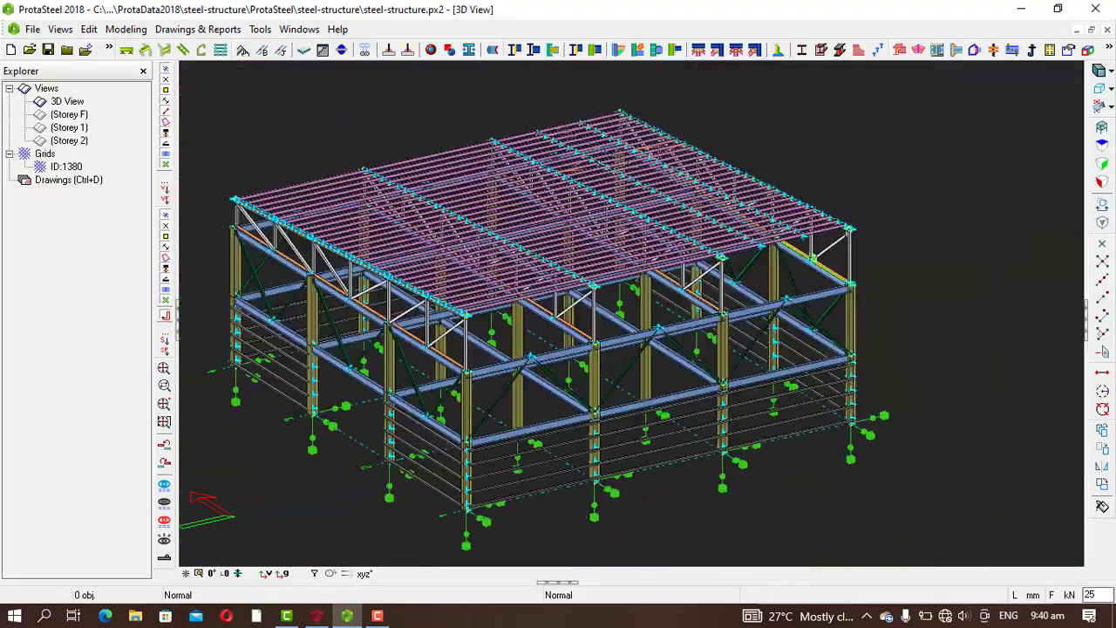
scroll(445, 339, "down", 3)
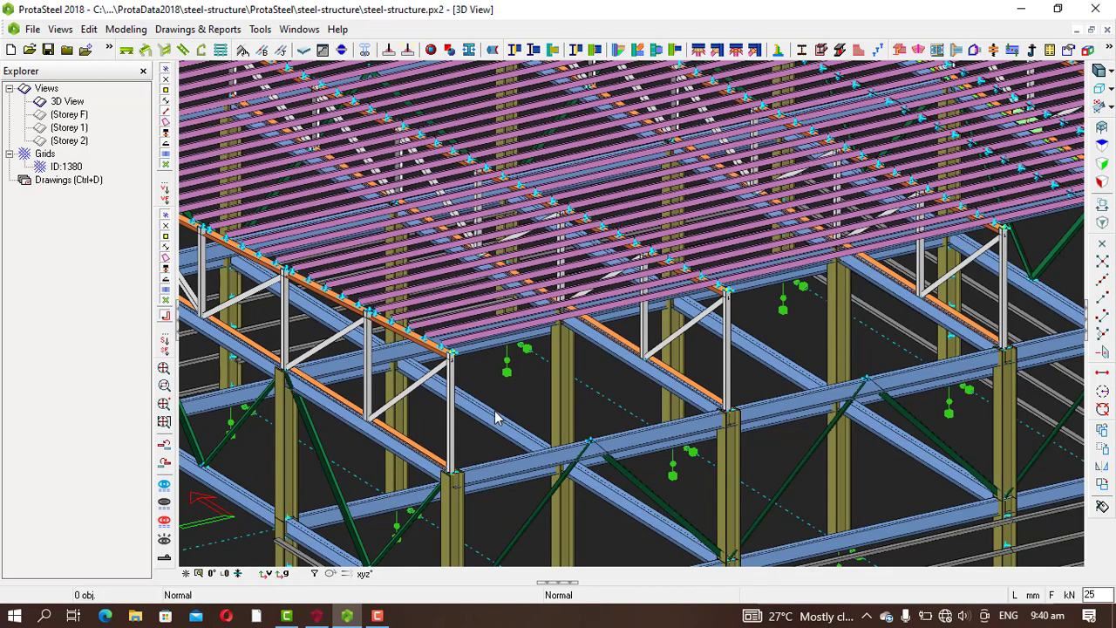
scroll(494, 413, "down", 5)
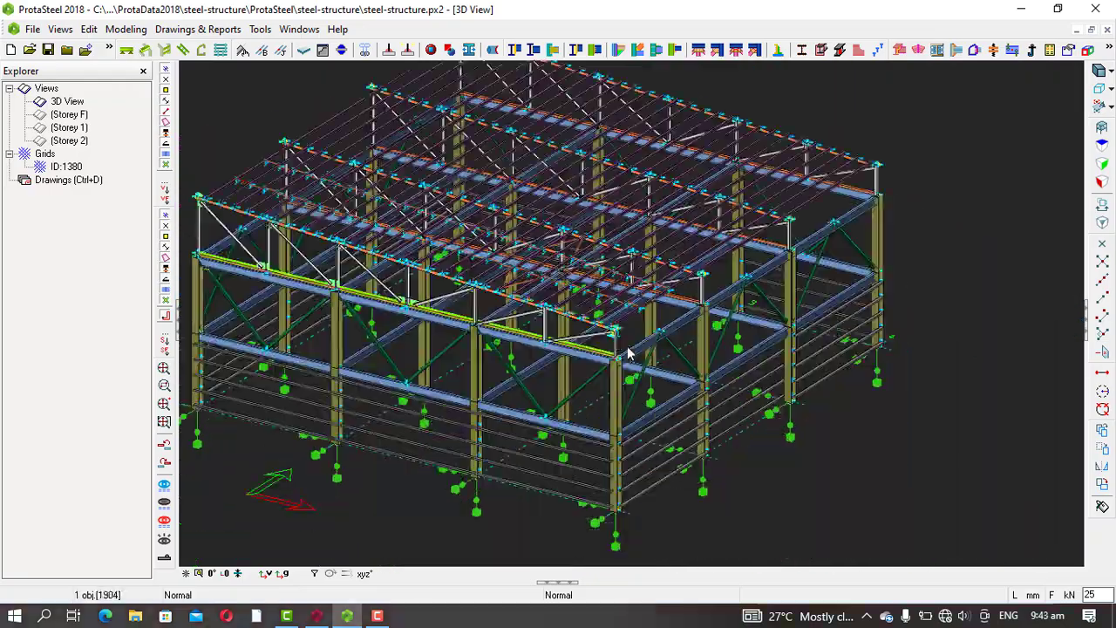
Step: Inspect the bolted gusset plate joining the end truss diagonal to the top chord and end vertical
scroll(628, 351, "down", 1)
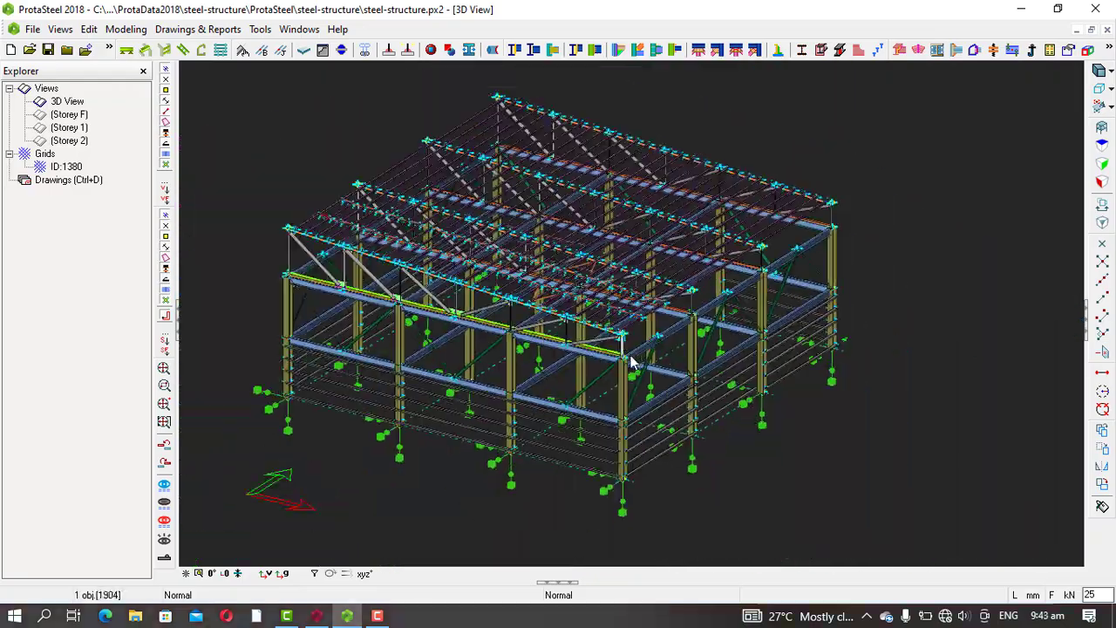
scroll(610, 323, "up", 3)
scroll(628, 348, "up", 1)
scroll(627, 348, "down", 4)
scroll(629, 347, "up", 6)
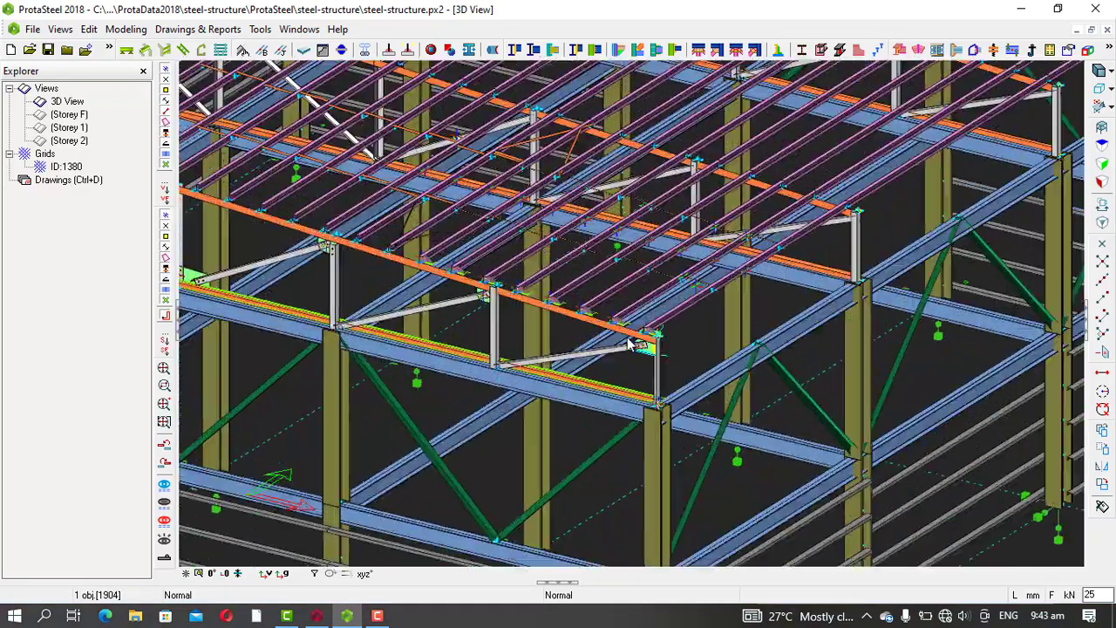
scroll(637, 362, "up", 4)
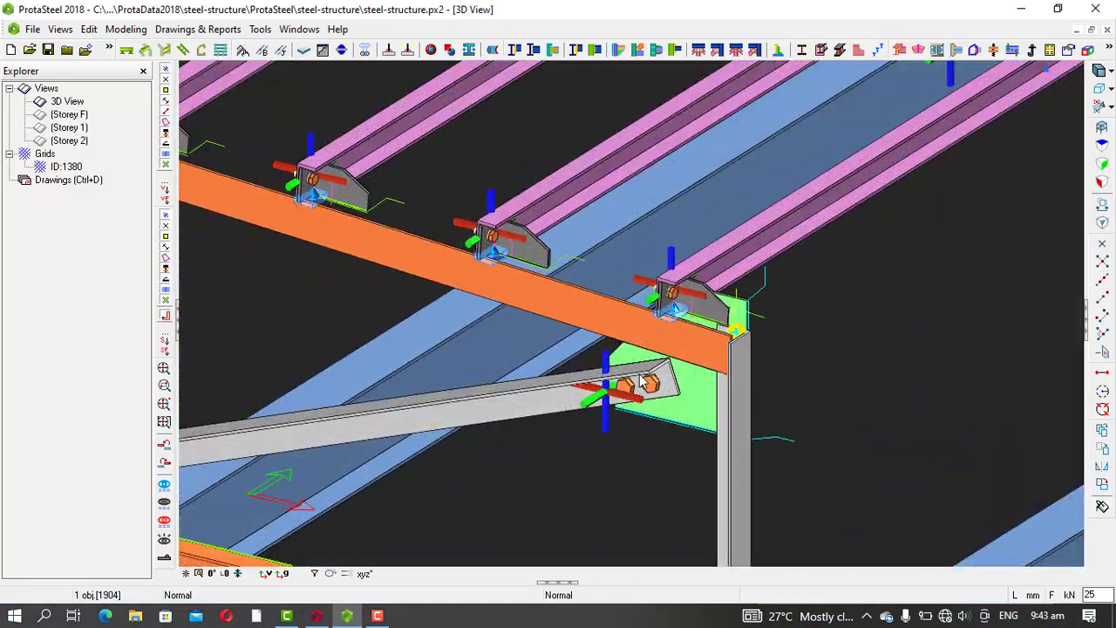
middle_click_drag(712, 350, 756, 328)
scroll(702, 346, "up", 1)
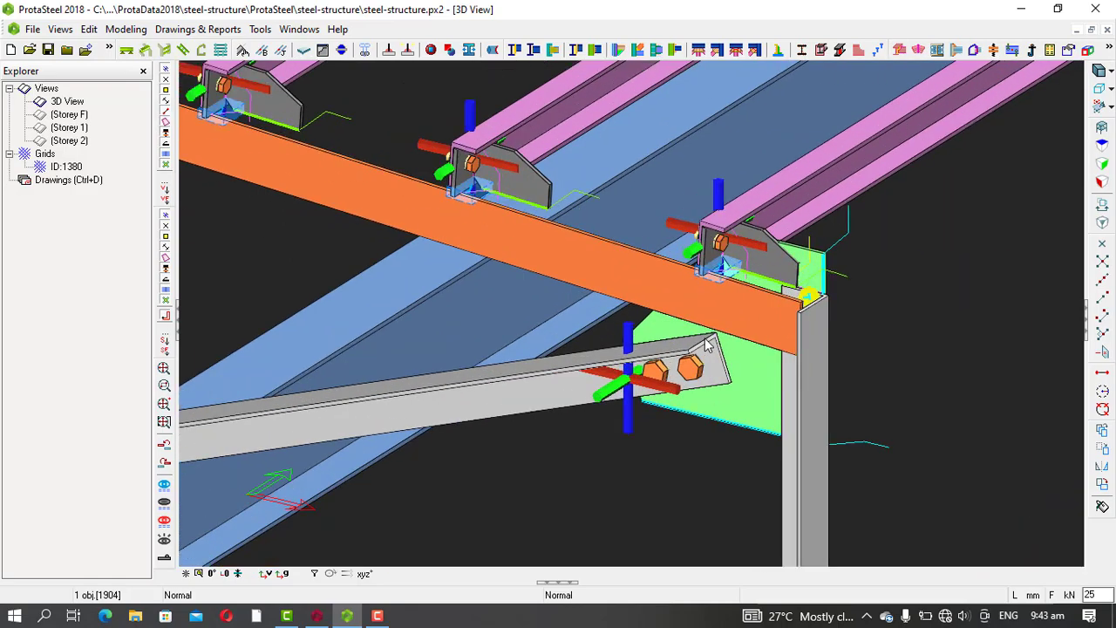
scroll(719, 357, "down", 3)
scroll(751, 356, "up", 2)
scroll(811, 301, "down", 3)
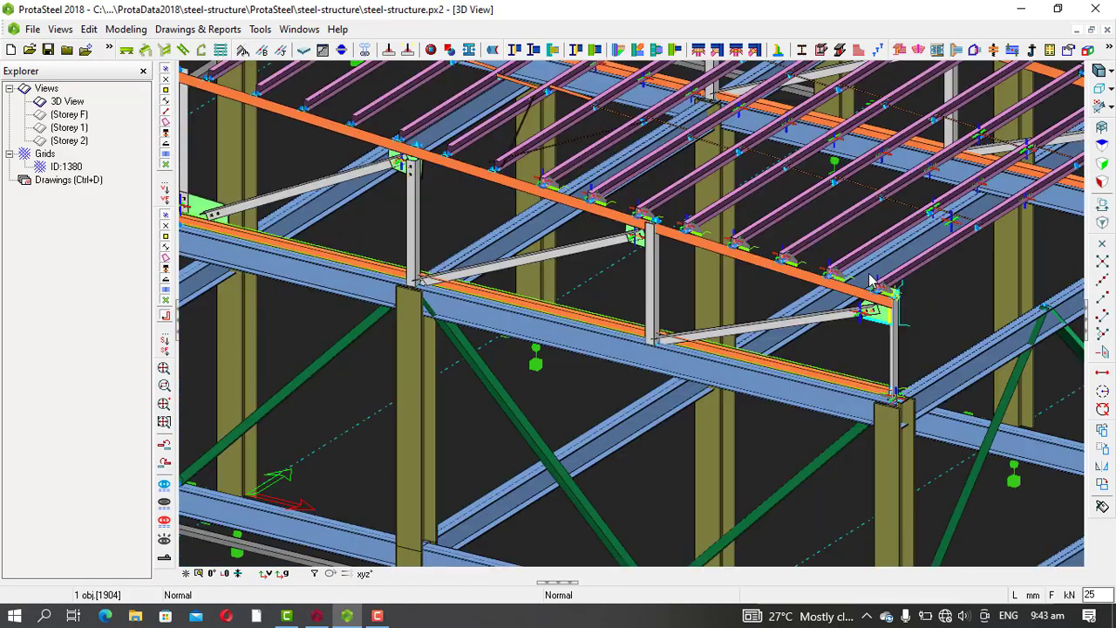
Step: Inspect the bolted purlin cleats and the diagonal gusset connections along the end truss's top chord
scroll(779, 344, "up", 3)
scroll(885, 290, "down", 3)
scroll(876, 248, "up", 5)
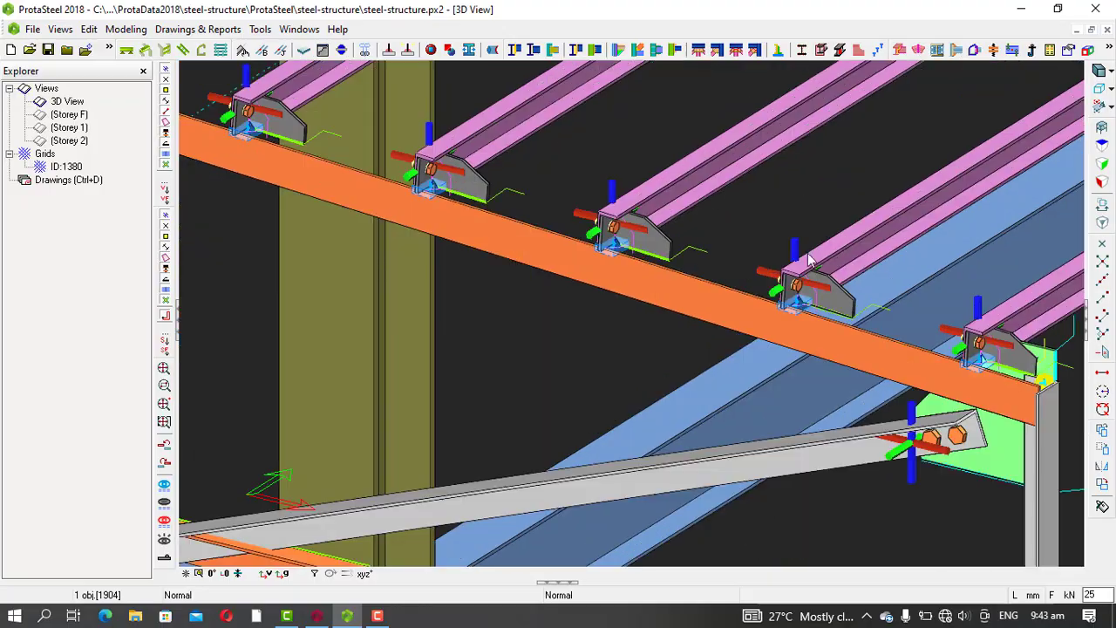
scroll(804, 252, "down", 4)
scroll(621, 210, "up", 1)
scroll(622, 214, "down", 3)
scroll(621, 214, "up", 3)
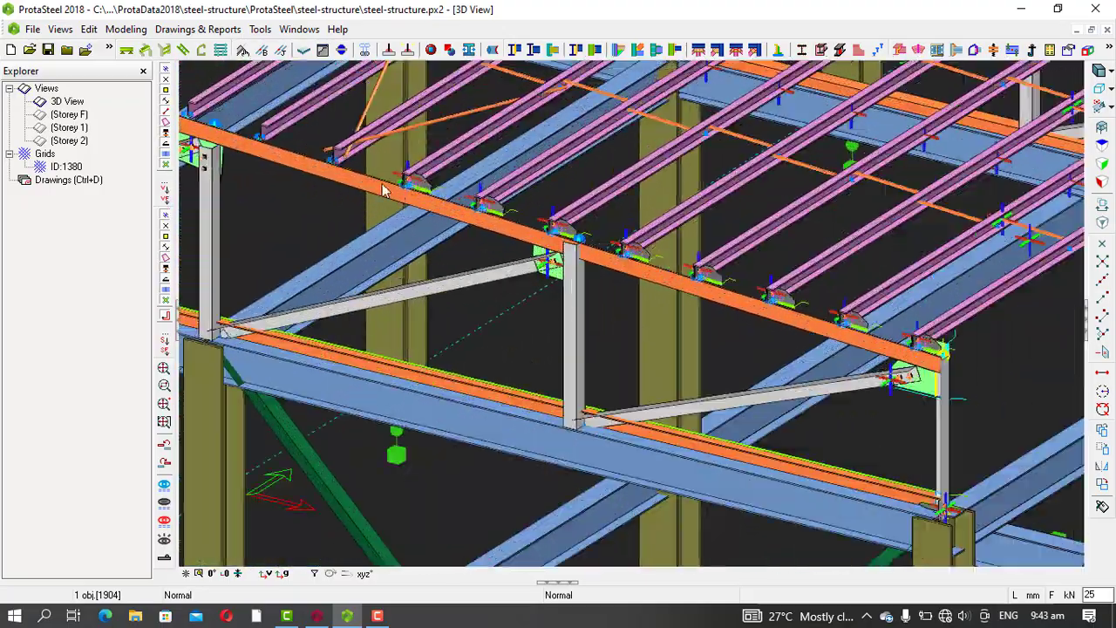
Step: Examine the overall frame, its roof purlins and trusses from the opposite side of the building
scroll(435, 254, "down", 4)
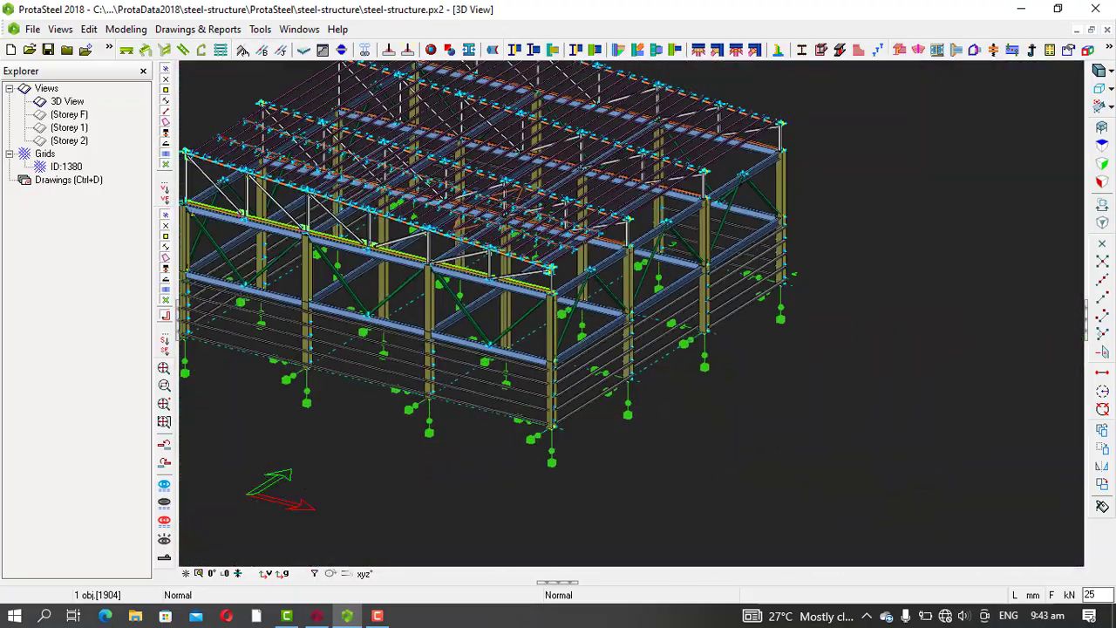
scroll(436, 254, "up", 4)
scroll(434, 255, "down", 5)
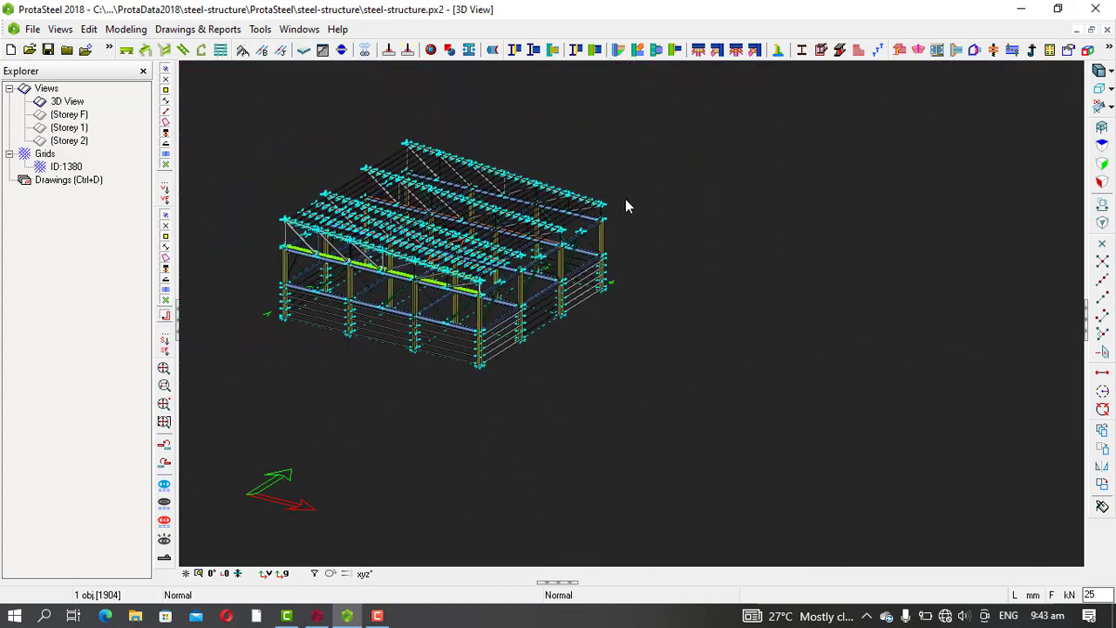
middle_click_drag(628, 197, 605, 211)
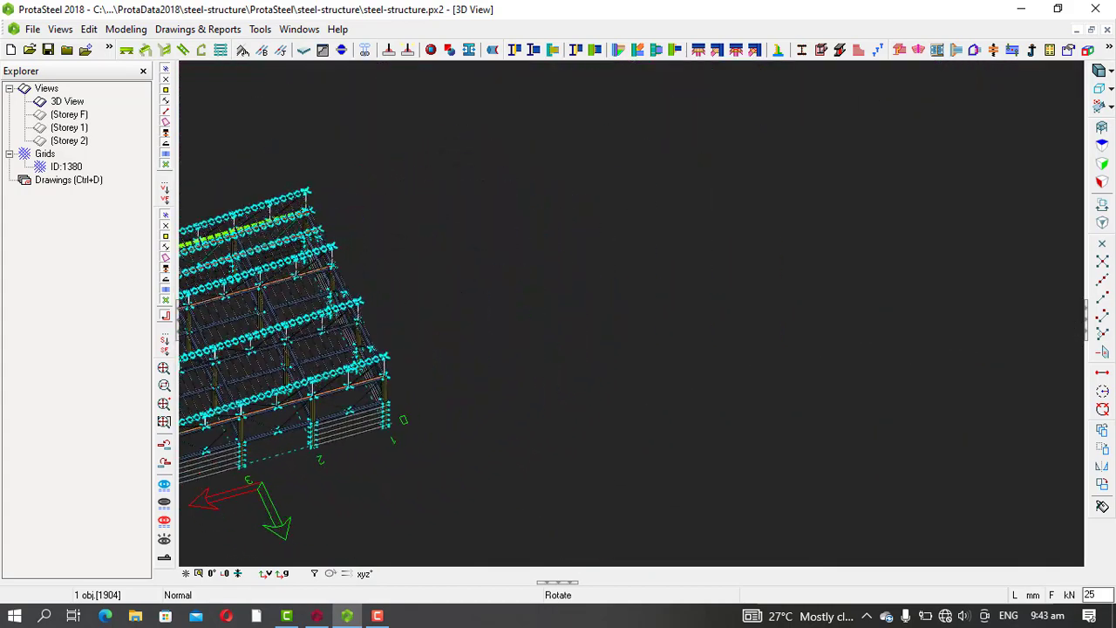
scroll(606, 212, "down", 4)
middle_click_drag(369, 304, 405, 242)
scroll(388, 220, "up", 4)
scroll(389, 225, "up", 3)
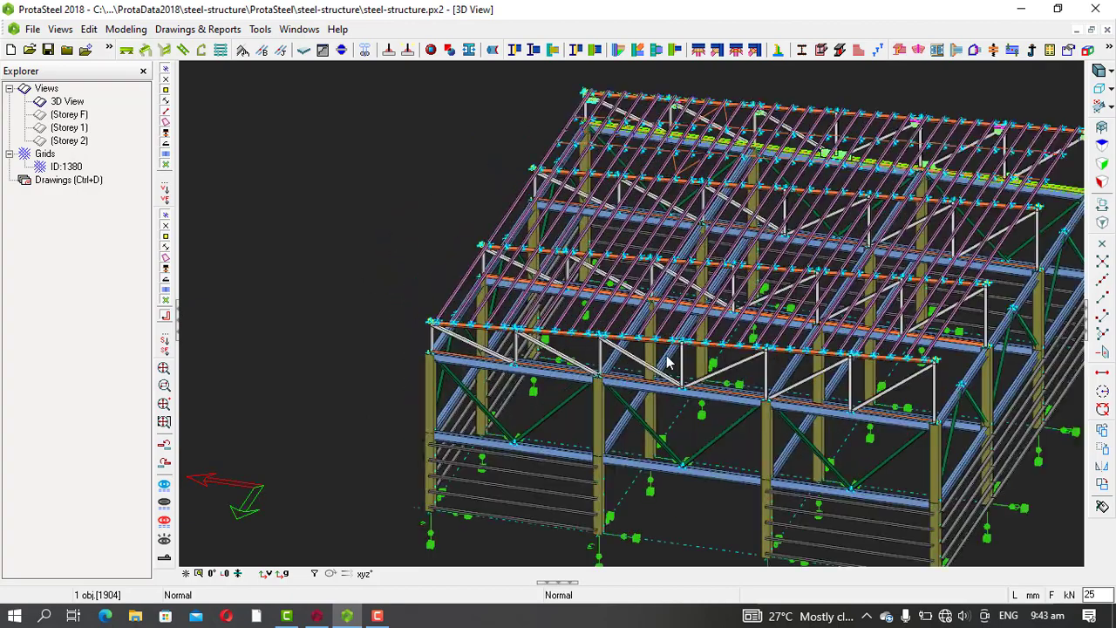
scroll(711, 380, "up", 3)
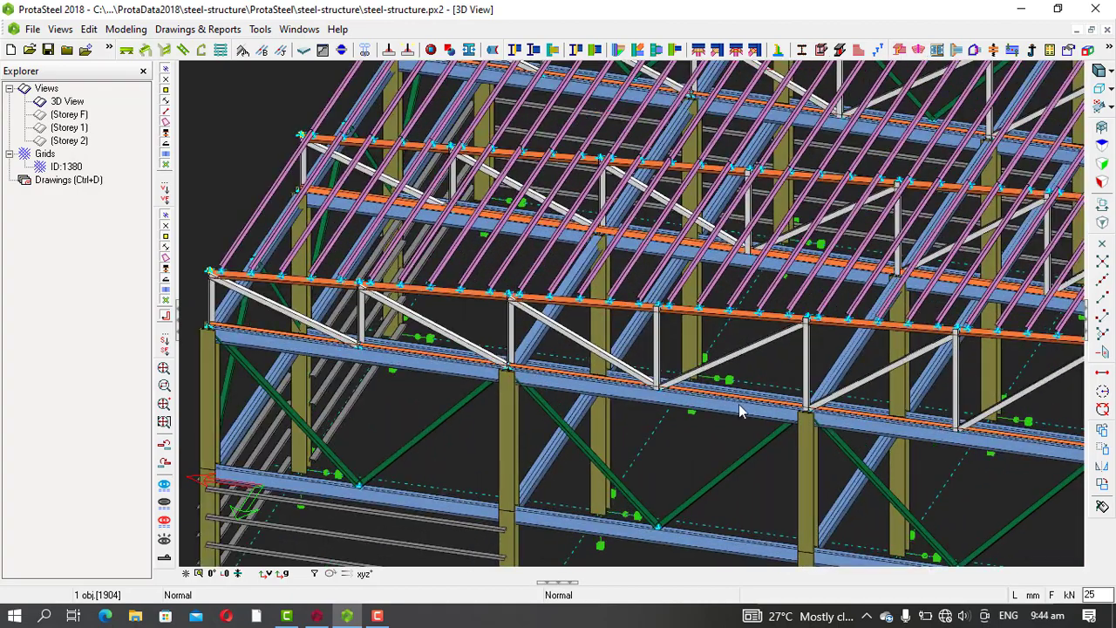
middle_click_drag(740, 404, 698, 339)
scroll(698, 339, "down", 1)
scroll(582, 358, "down", 3)
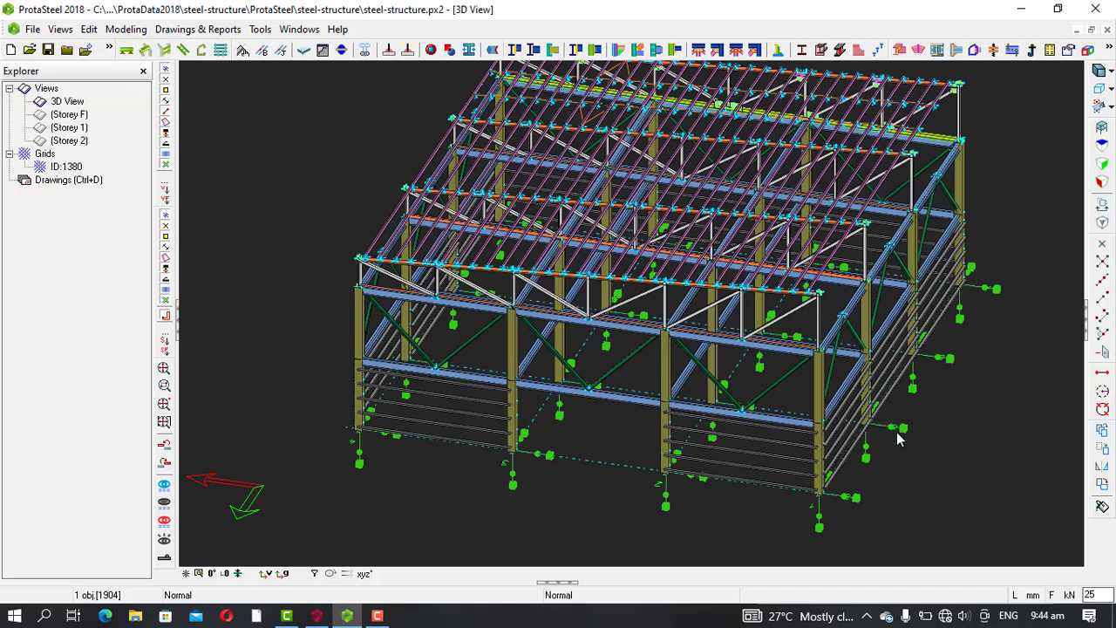
middle_click_drag(582, 358, 680, 320, "ctrl")
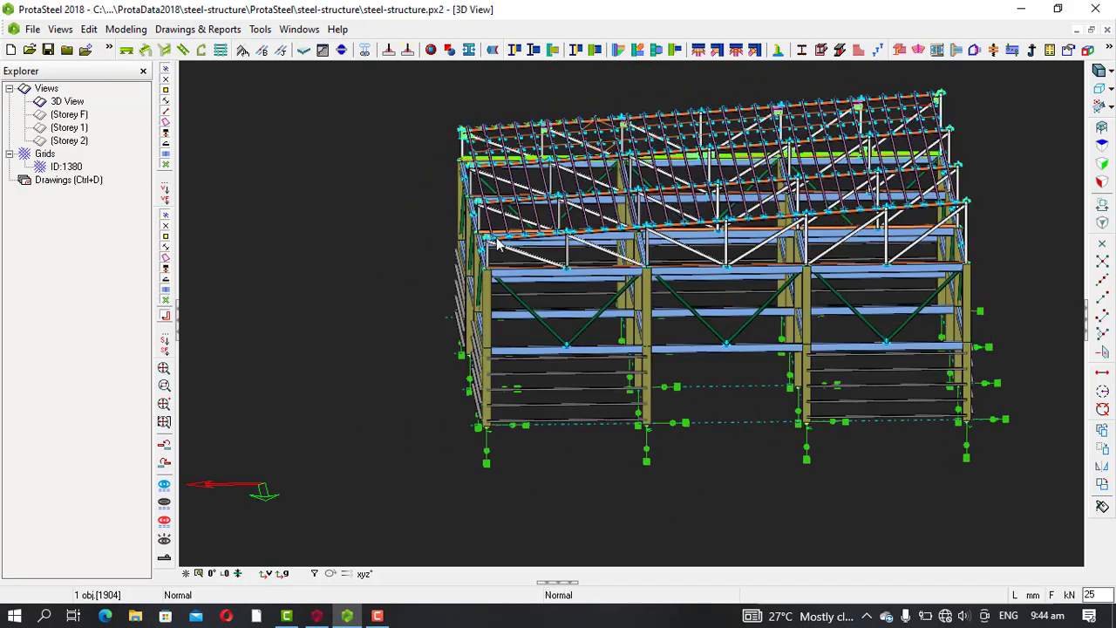
Step: Inspect the joint where the front truss's short end vertical meets the bottom chord above the corner column
scroll(497, 244, "up", 4)
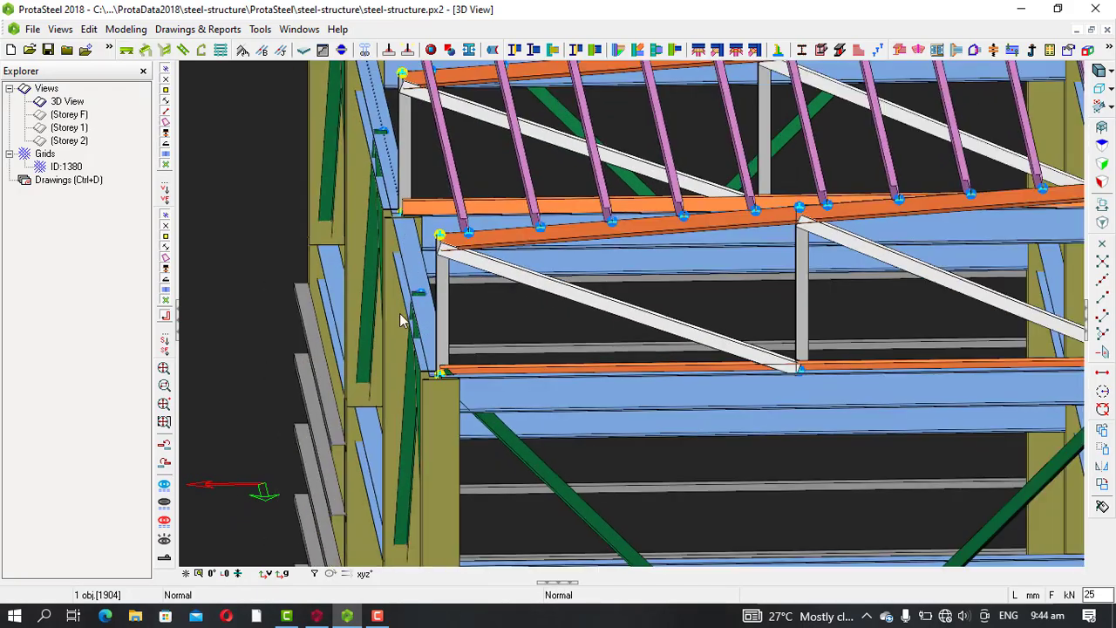
scroll(399, 315, "down", 1)
scroll(468, 349, "up", 3)
scroll(378, 357, "down", 3)
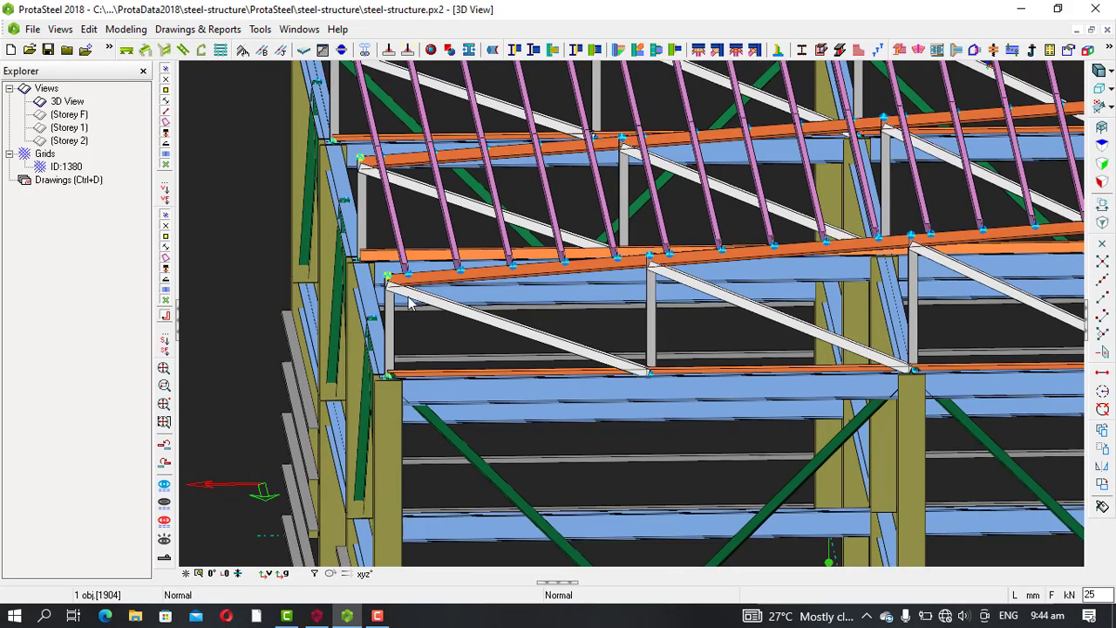
scroll(390, 288, "up", 1)
scroll(286, 403, "down", 3)
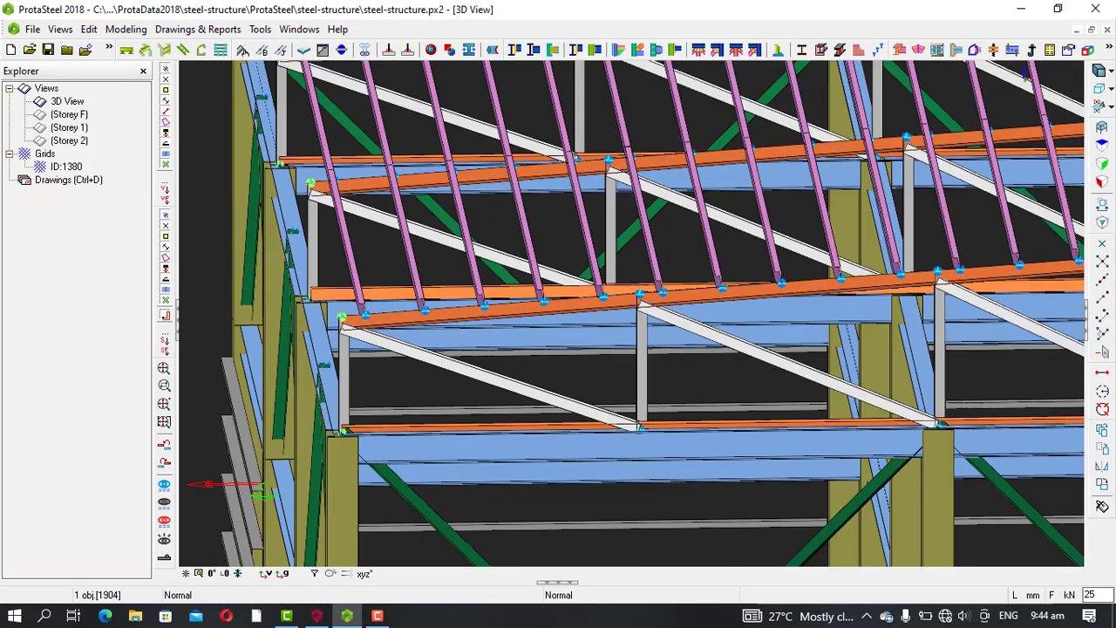
scroll(339, 427, "up", 4)
scroll(327, 454, "up", 3)
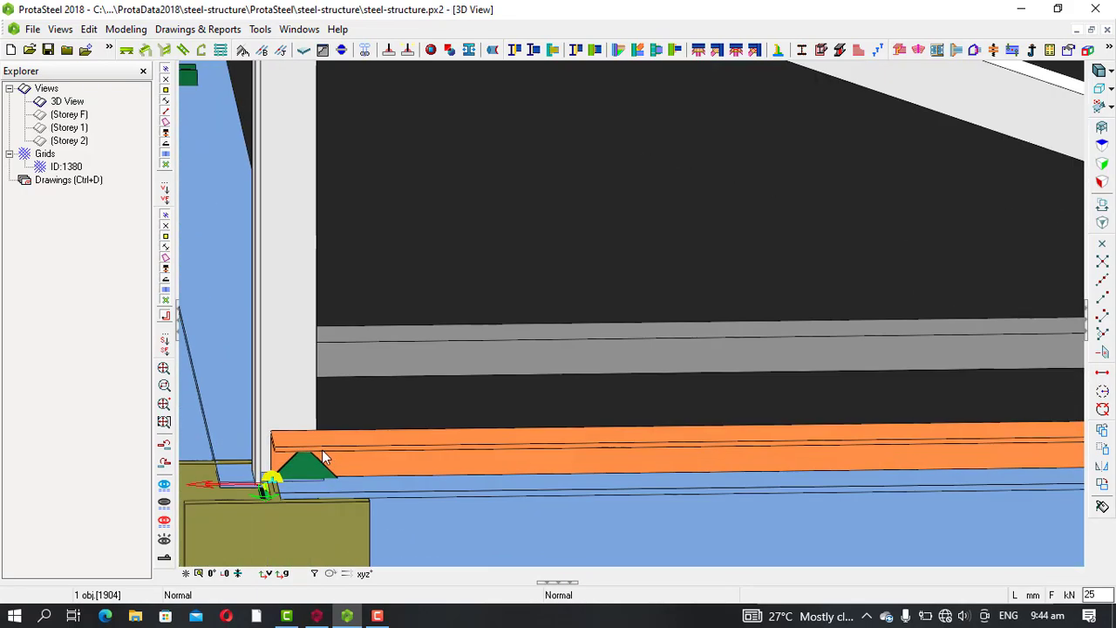
scroll(340, 495, "up", 1)
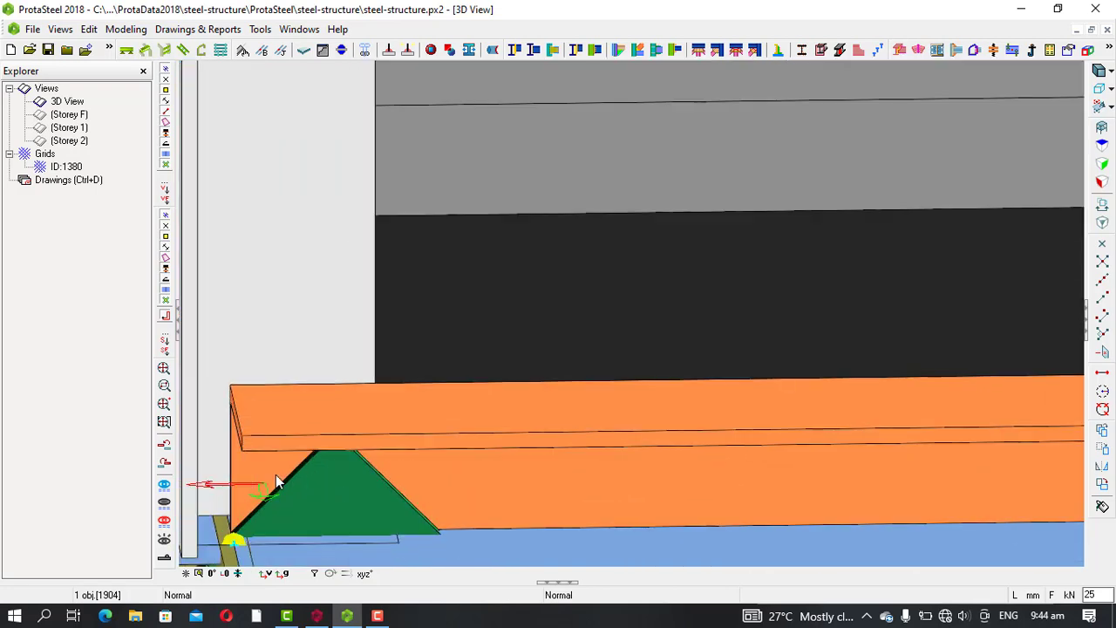
left_click(275, 475)
left_click(268, 349)
scroll(268, 368, "down", 4)
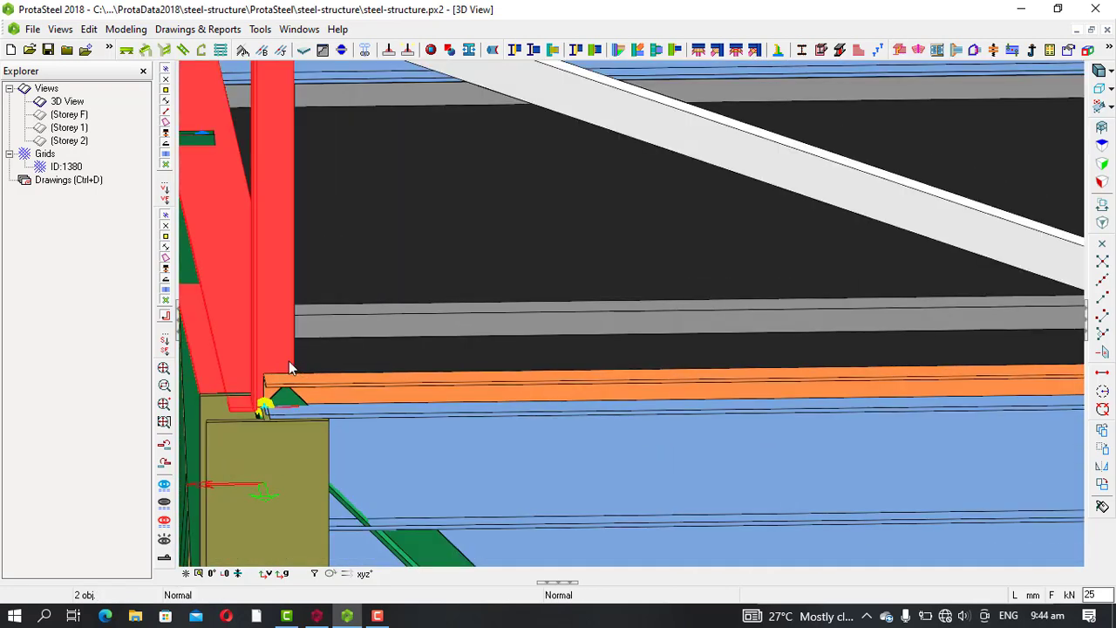
scroll(289, 361, "down", 2)
left_click(336, 293)
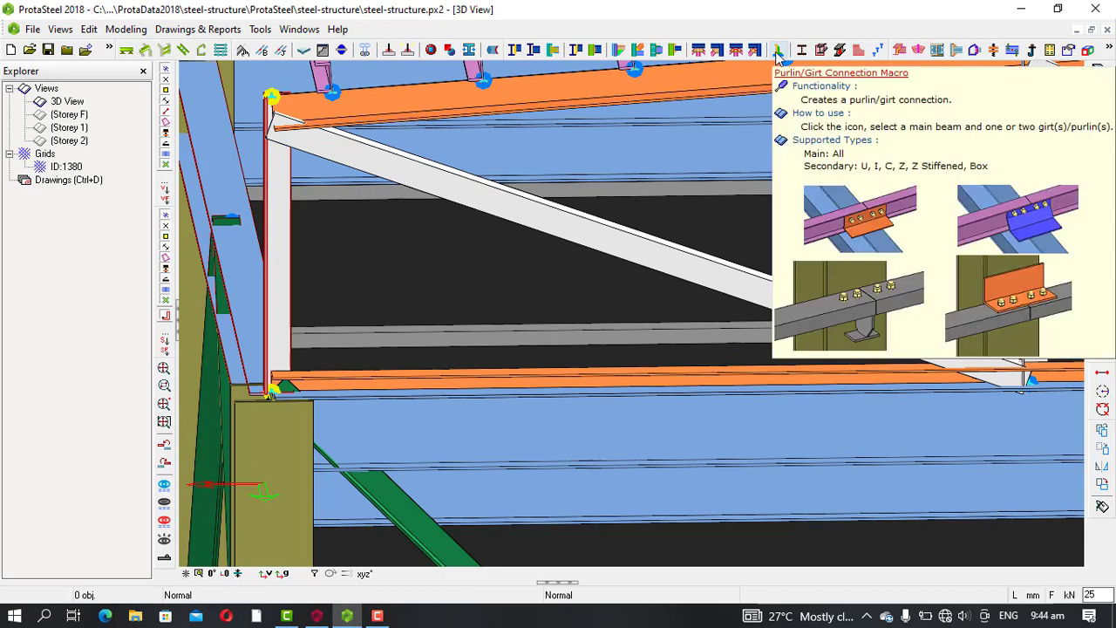
Step: Create a Purlin/Girt Connection with the front truss's bottom chord as main beam and its short end vertical as purlin
left_click(778, 55)
scroll(297, 384, "up", 2)
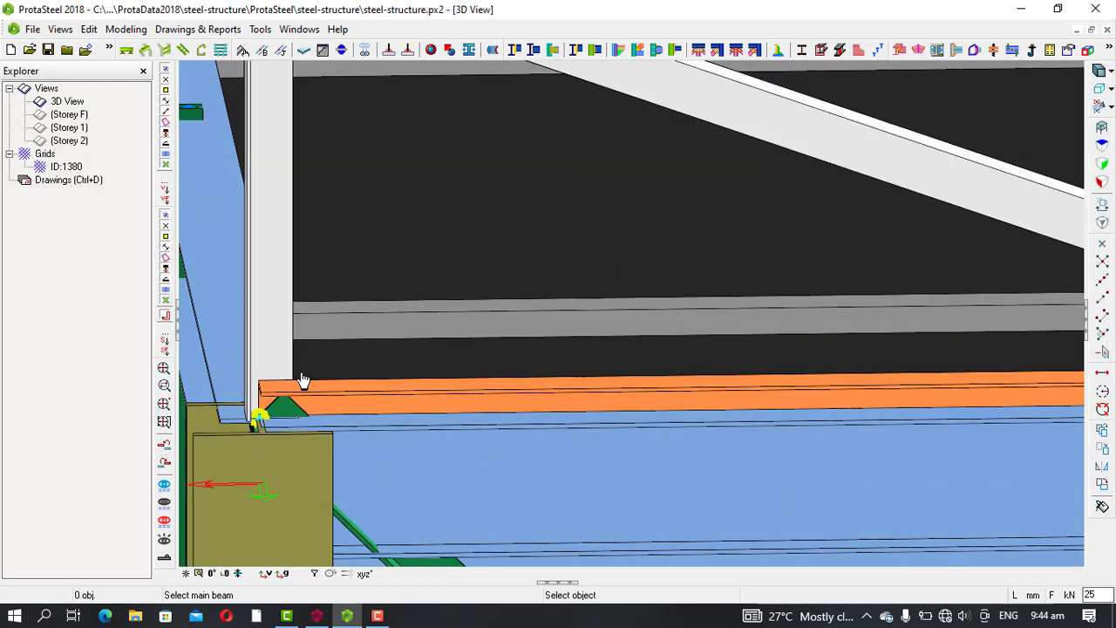
left_click(311, 403)
left_click(272, 289)
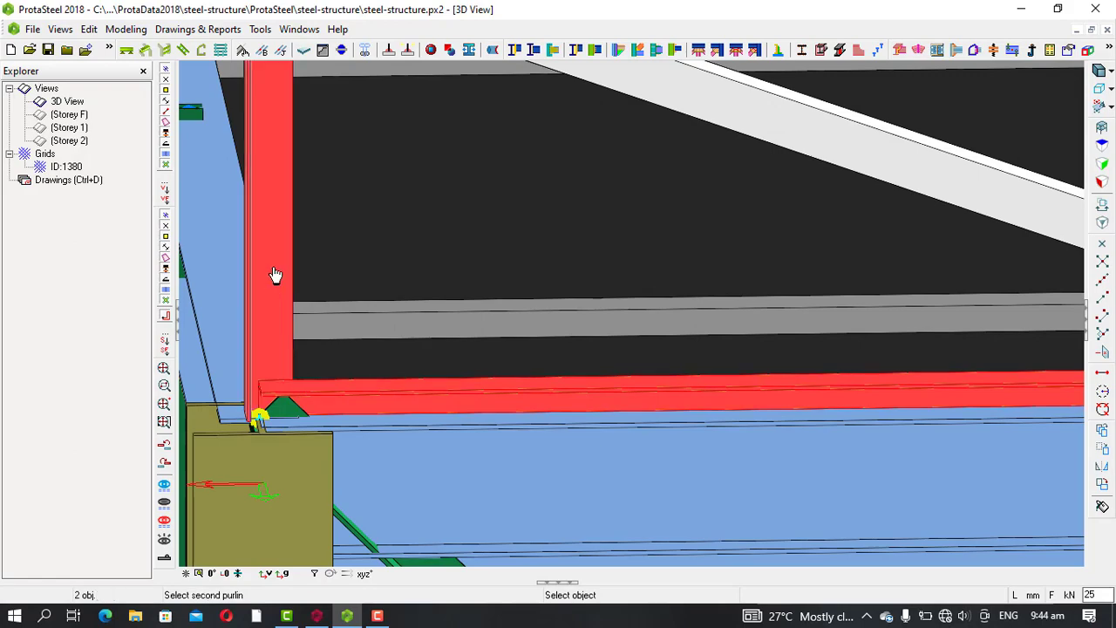
left_click(274, 275)
scroll(319, 374, "up", 3)
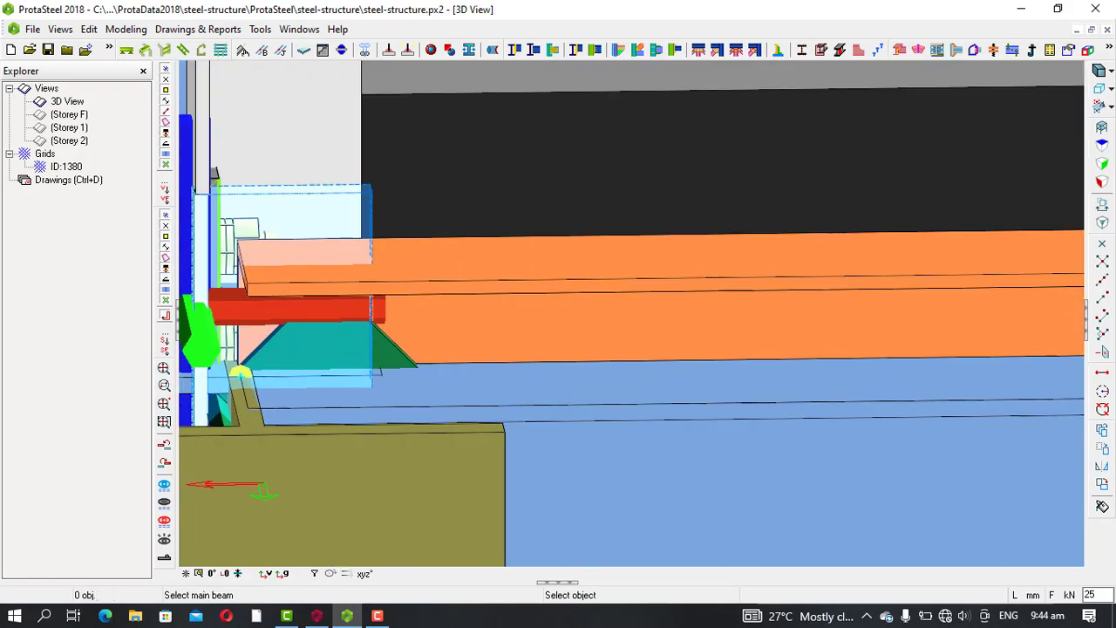
Step: Try to create the same Purlin/Girt Connection between the bottom chord and the tall end vertical at the truss's other end
scroll(184, 353, "down", 5)
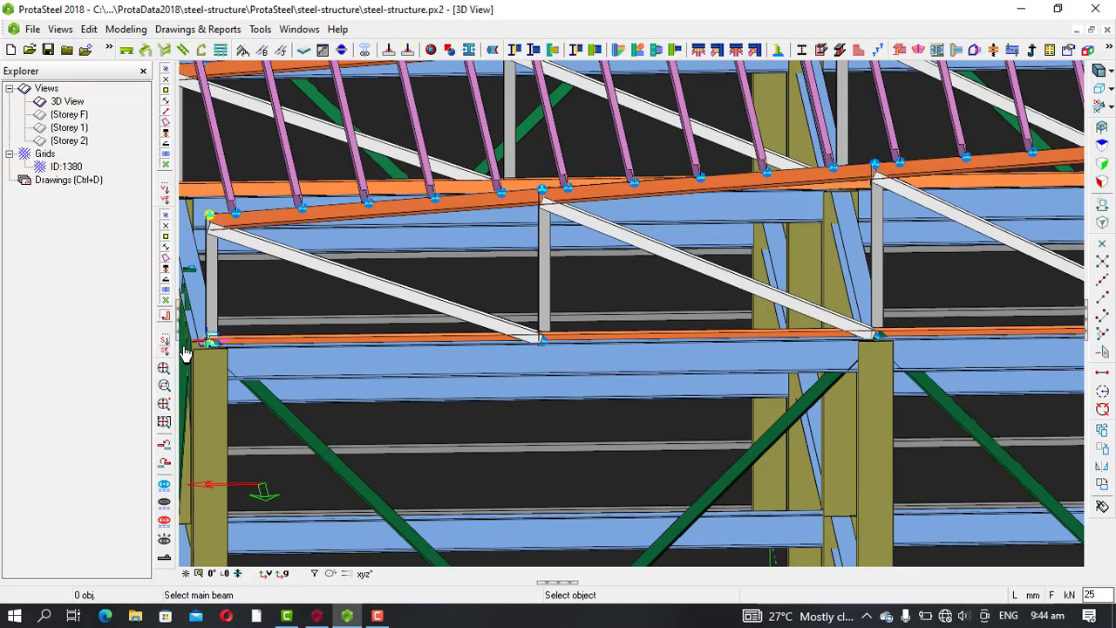
scroll(185, 353, "down", 6)
scroll(645, 330, "up", 2)
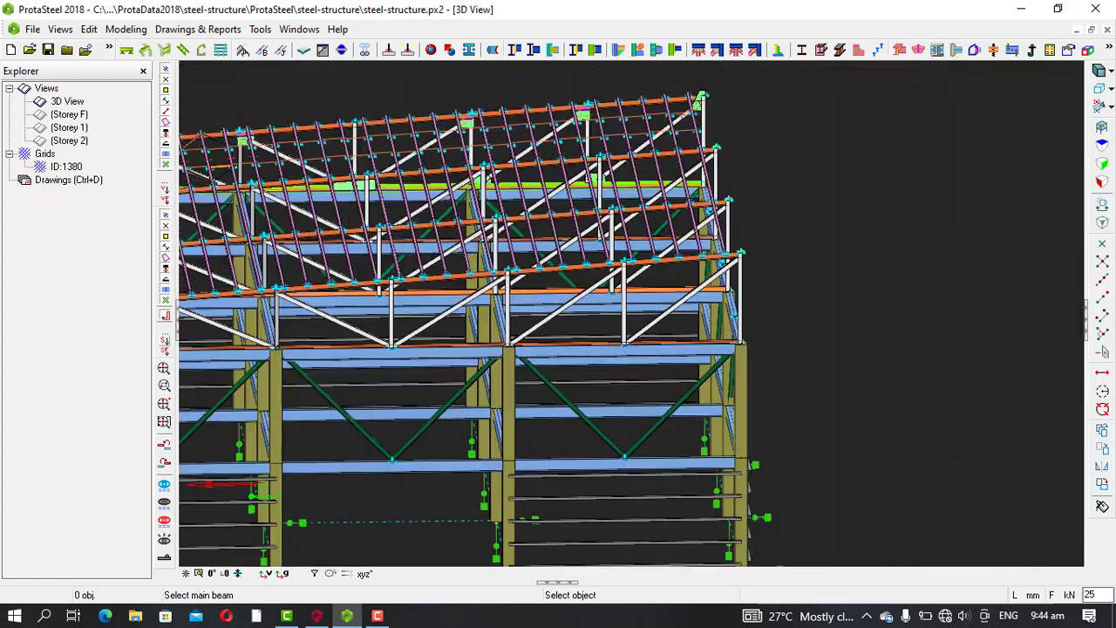
scroll(688, 393, "up", 6)
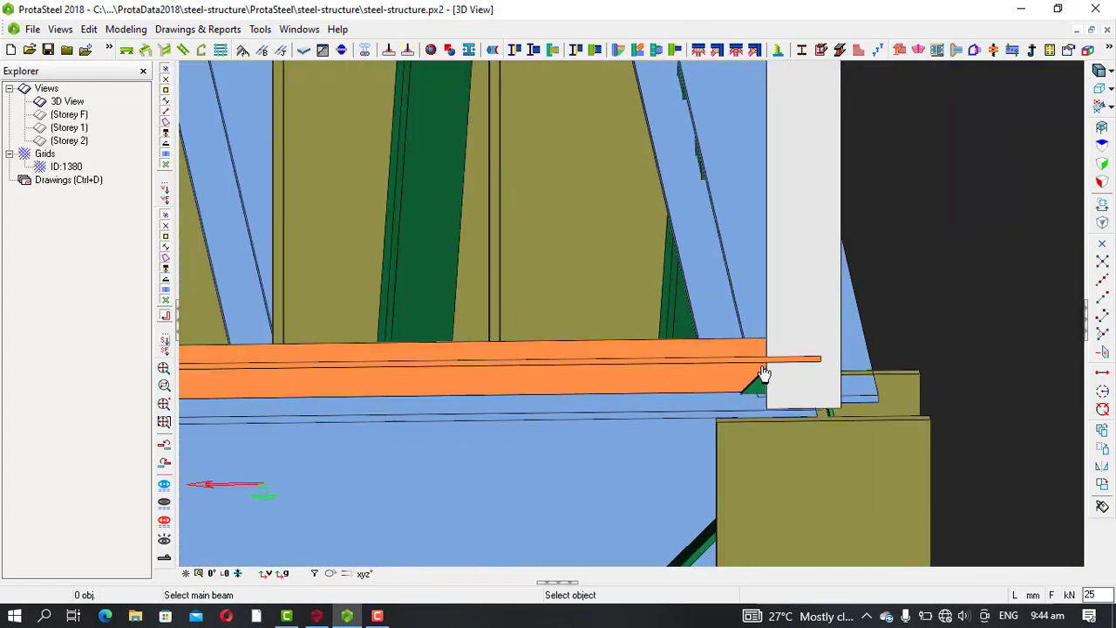
scroll(780, 371, "up", 1)
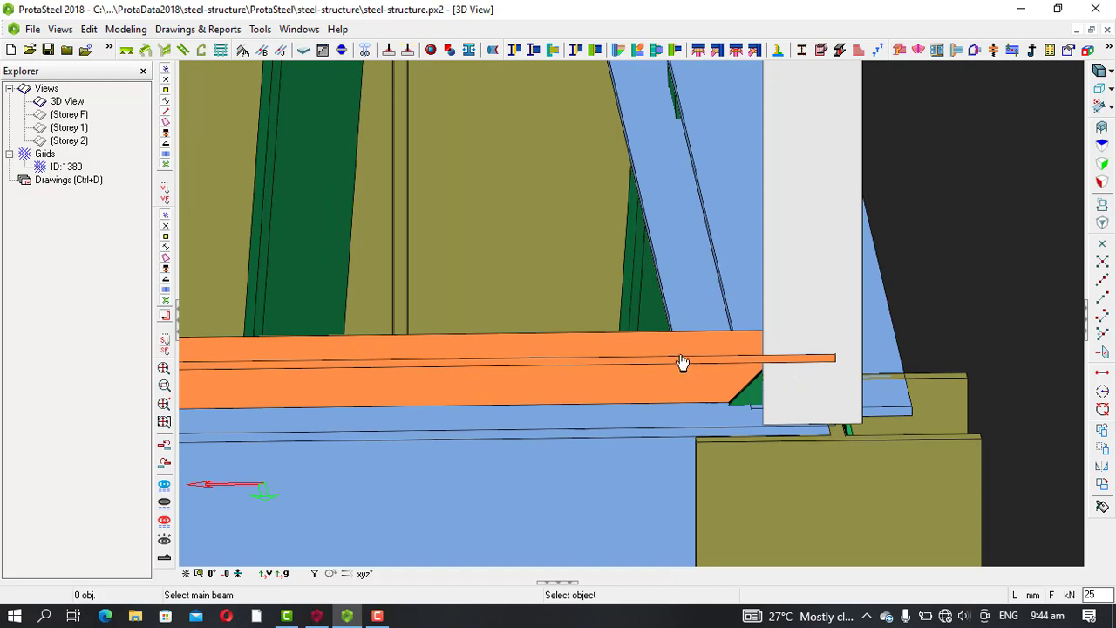
left_click(648, 385)
left_click(798, 332)
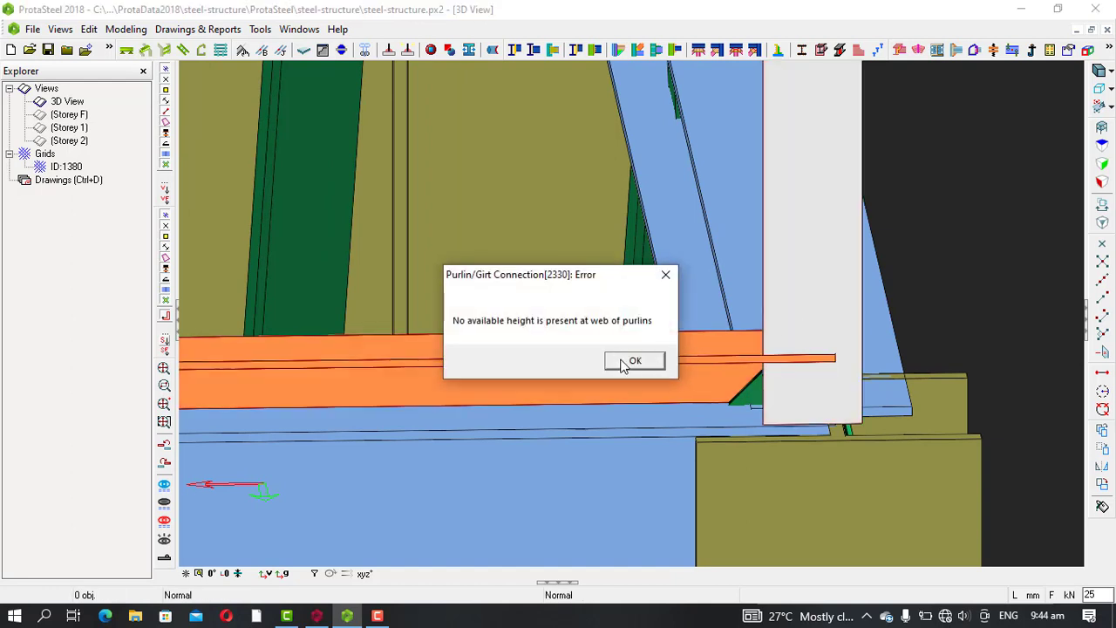
left_click(624, 364)
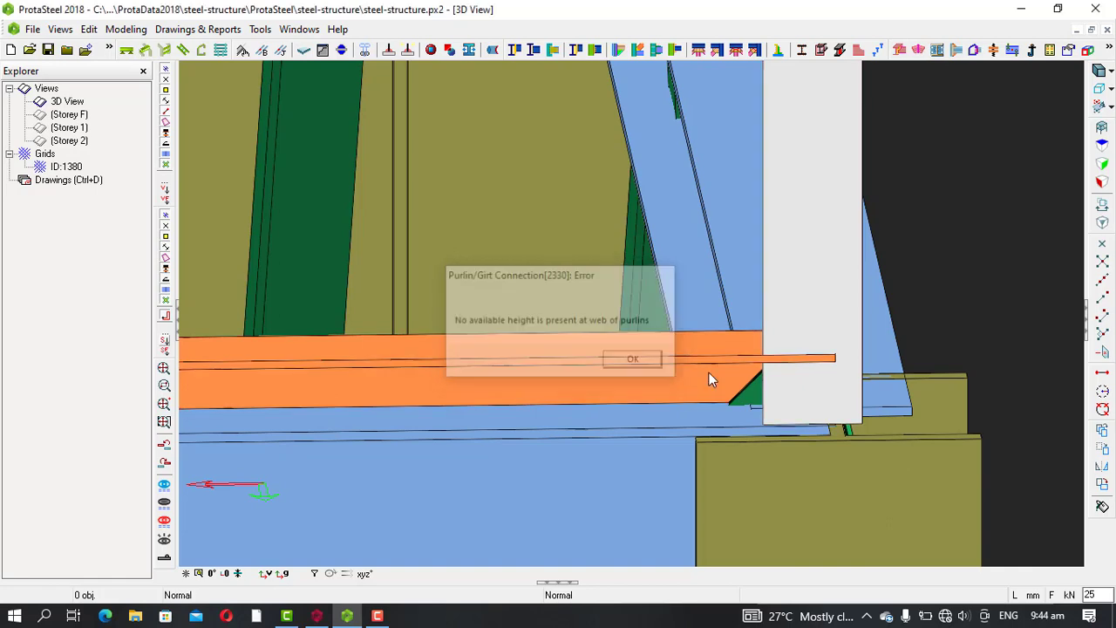
Step: Rotate the section of the front truss's bottom chord about its own axis at the tall end vertical
scroll(772, 371, "down", 3)
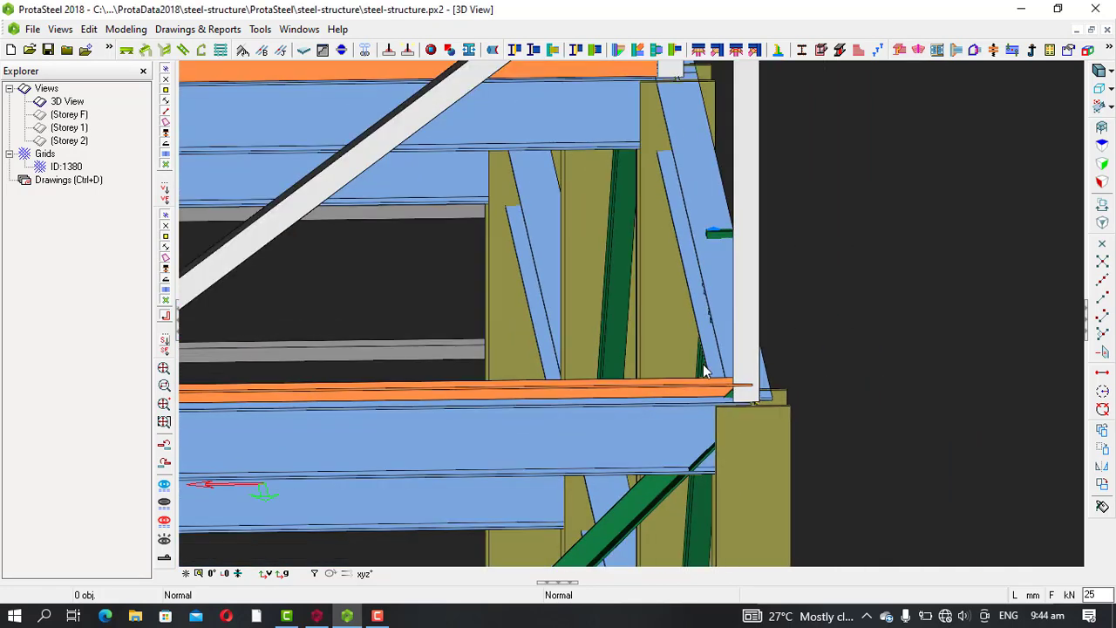
scroll(704, 370, "up", 3)
left_click(819, 383)
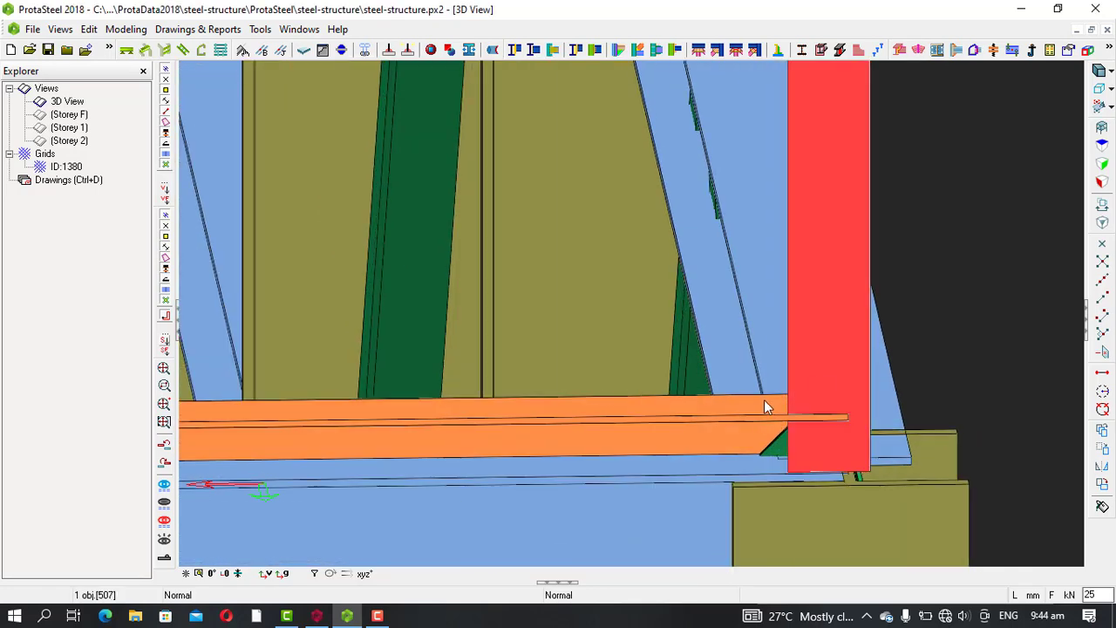
left_click(678, 430)
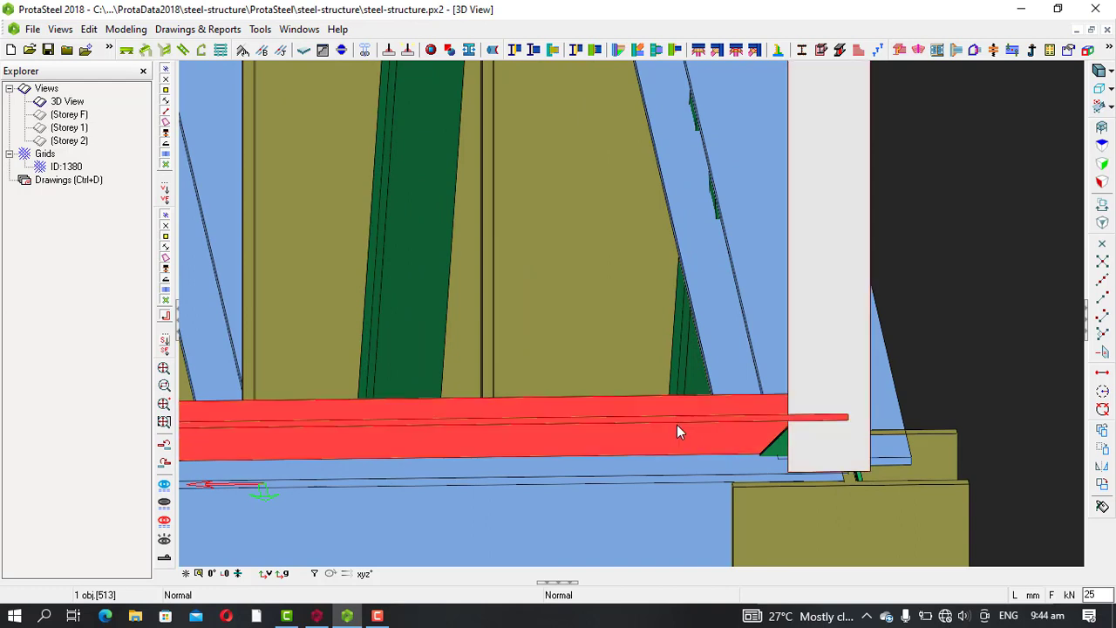
key("space")
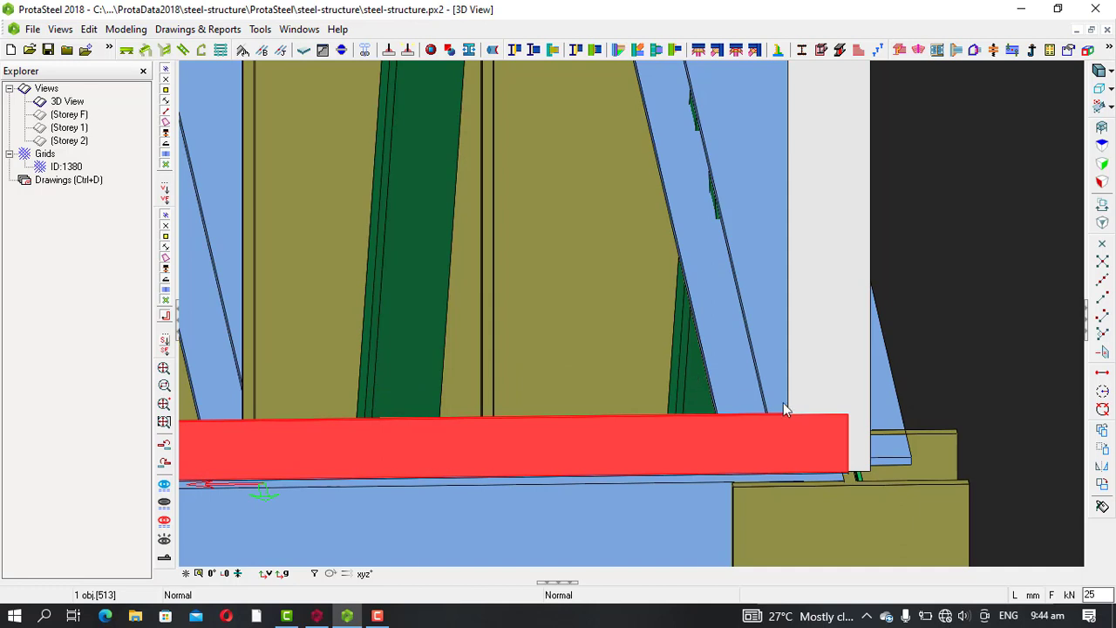
left_click(930, 356)
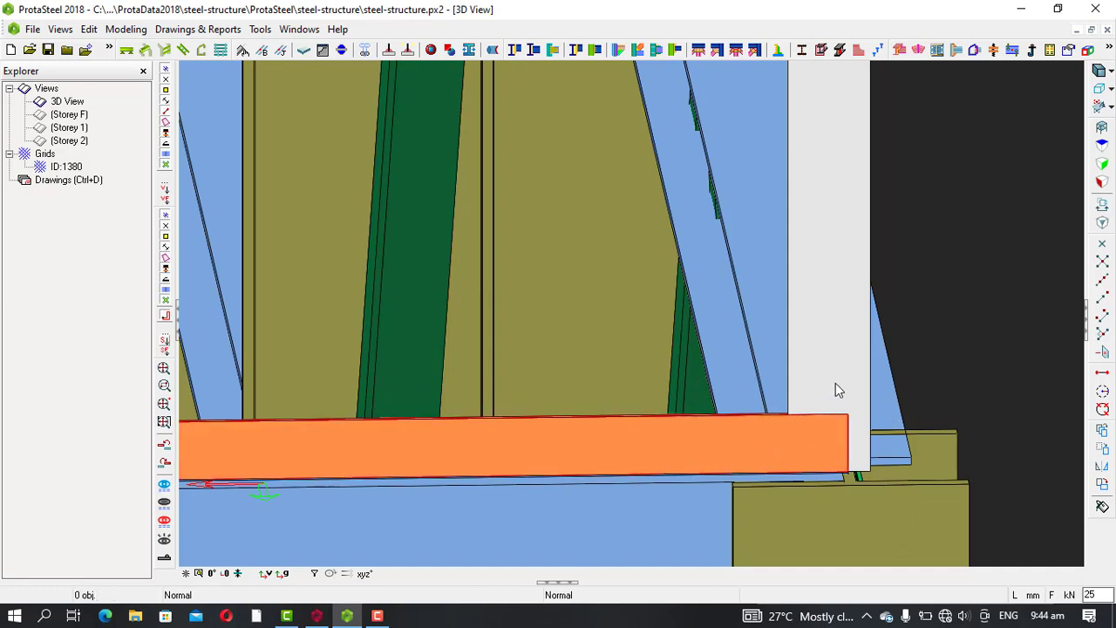
scroll(820, 420, "up", 3)
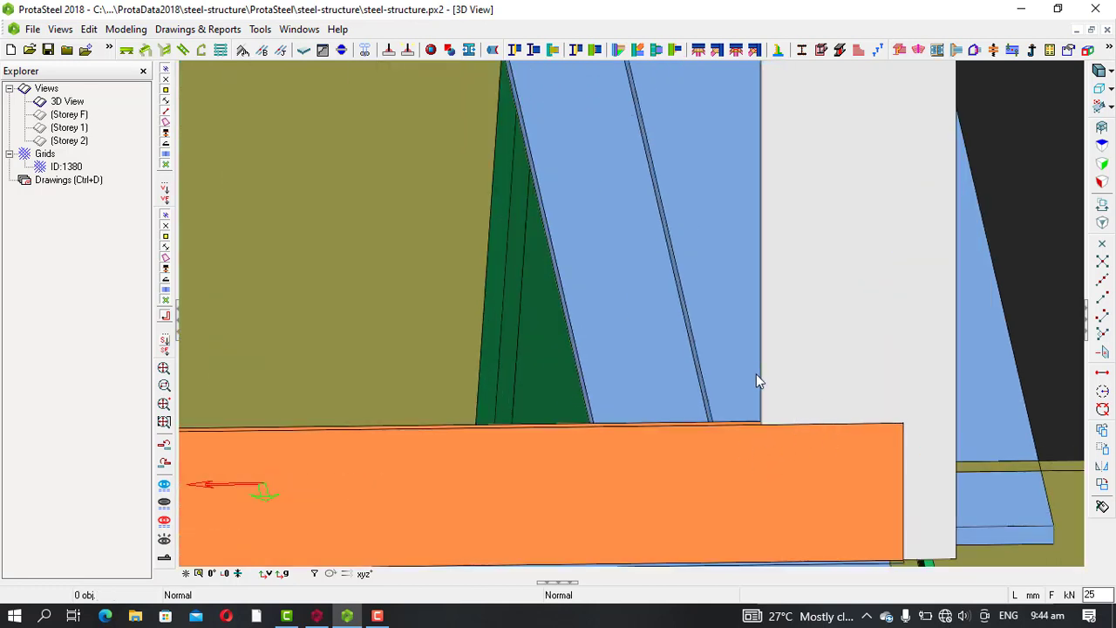
scroll(757, 389, "down", 2)
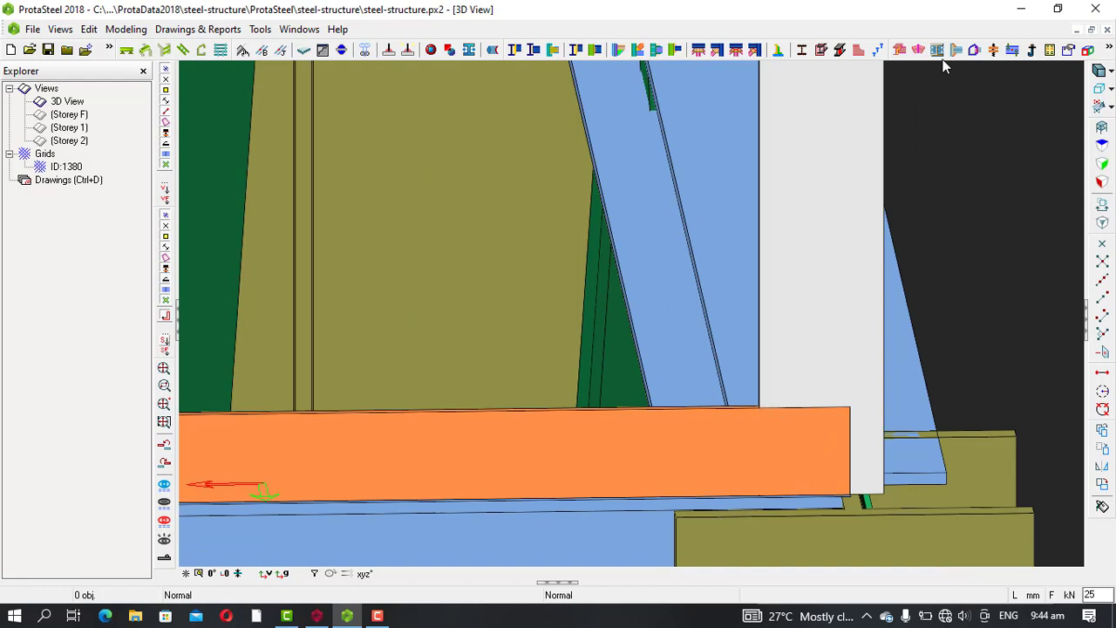
Step: Create a Purlin/Girt Connection with the tall end vertical as main beam and the rotated bottom chord as purlin
left_click(778, 50)
left_click(850, 346)
left_click(767, 459)
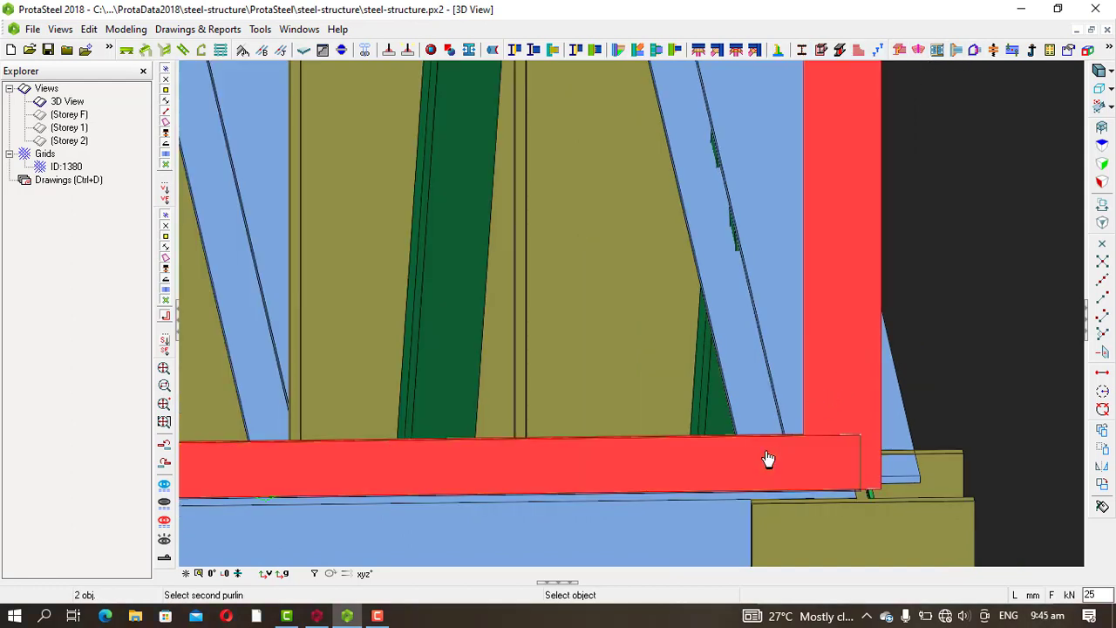
scroll(800, 394, "down", 3)
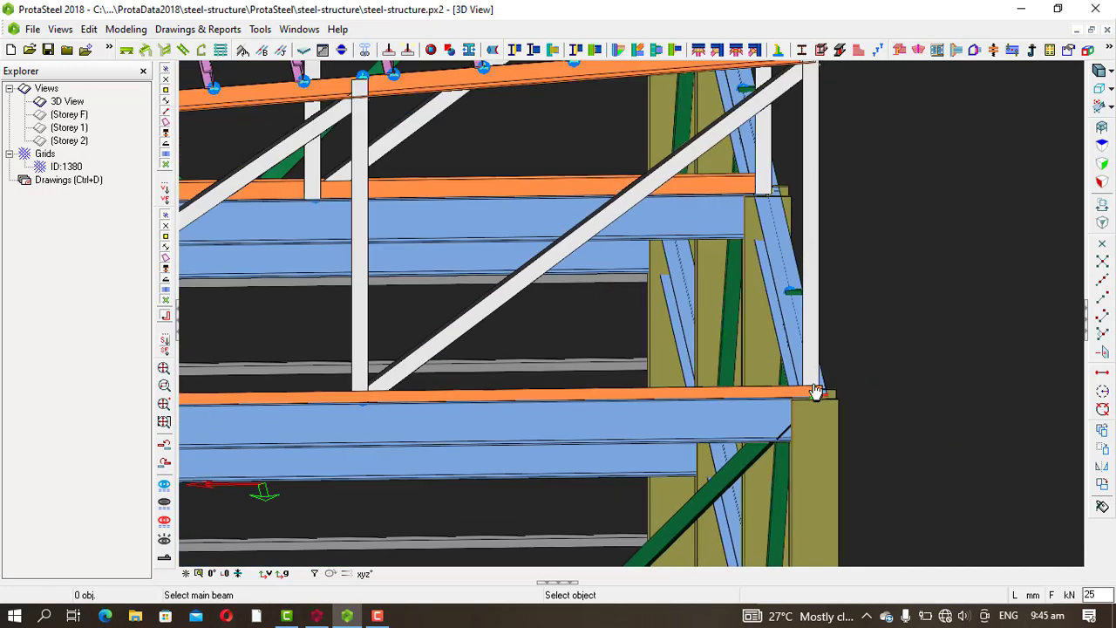
scroll(812, 396, "up", 4)
scroll(815, 410, "up", 2)
scroll(762, 378, "down", 5)
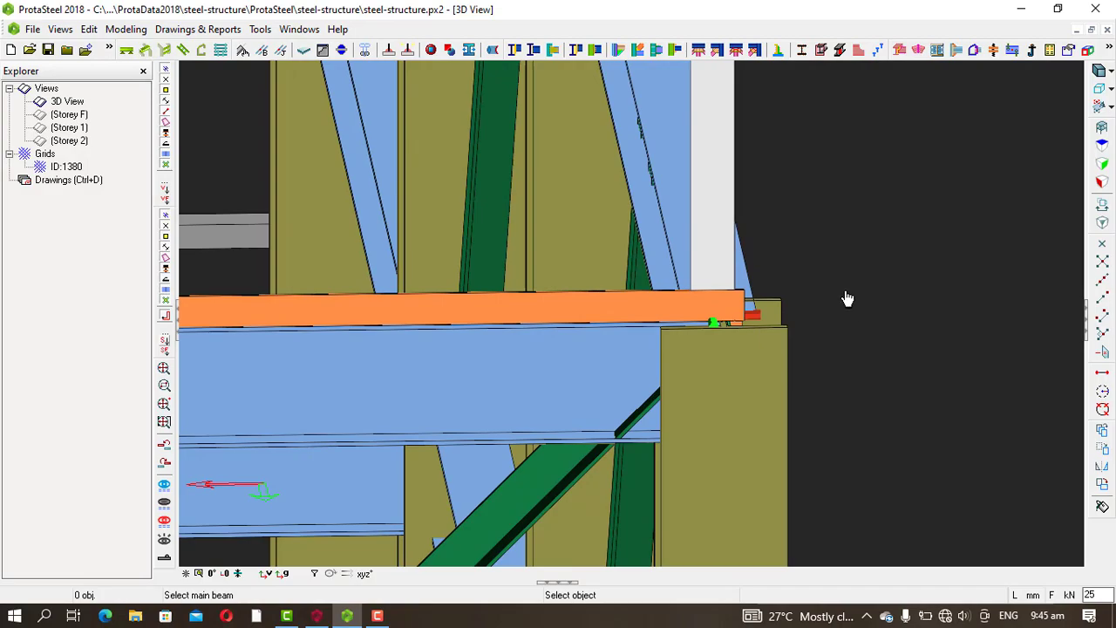
key("Escape")
Step: Examine the new Purlin/Girt connection between the front truss's bottom chord and tall end vertical from several angles
scroll(881, 310, "down", 4)
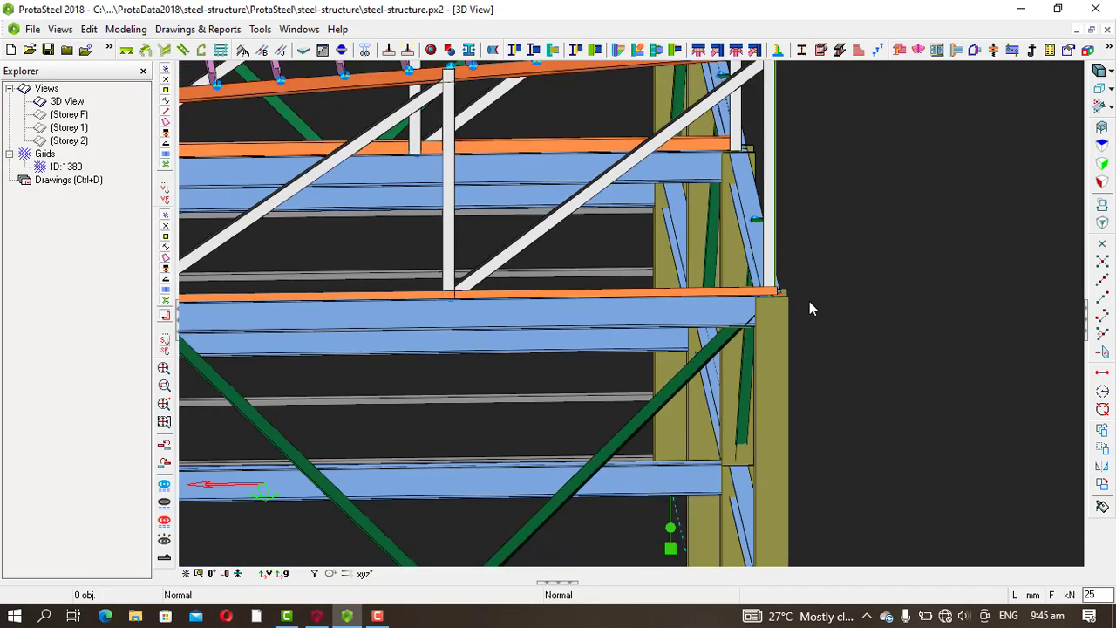
scroll(872, 305, "down", 2)
middle_click_drag(911, 292, 523, 321)
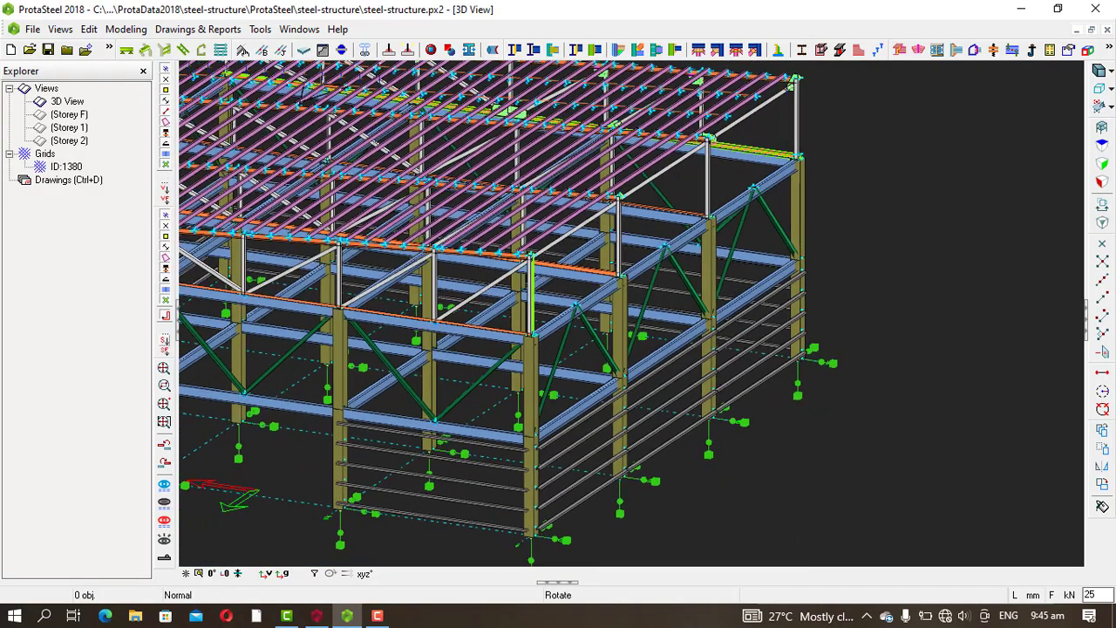
scroll(523, 320, "up", 3)
scroll(589, 340, "up", 8)
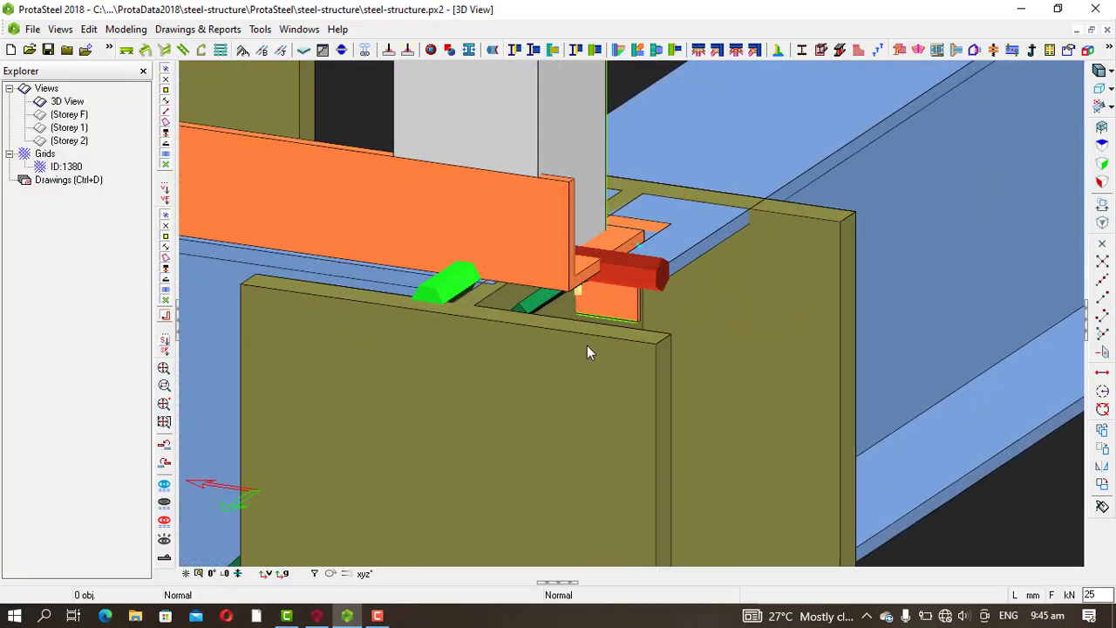
scroll(724, 318, "down", 10)
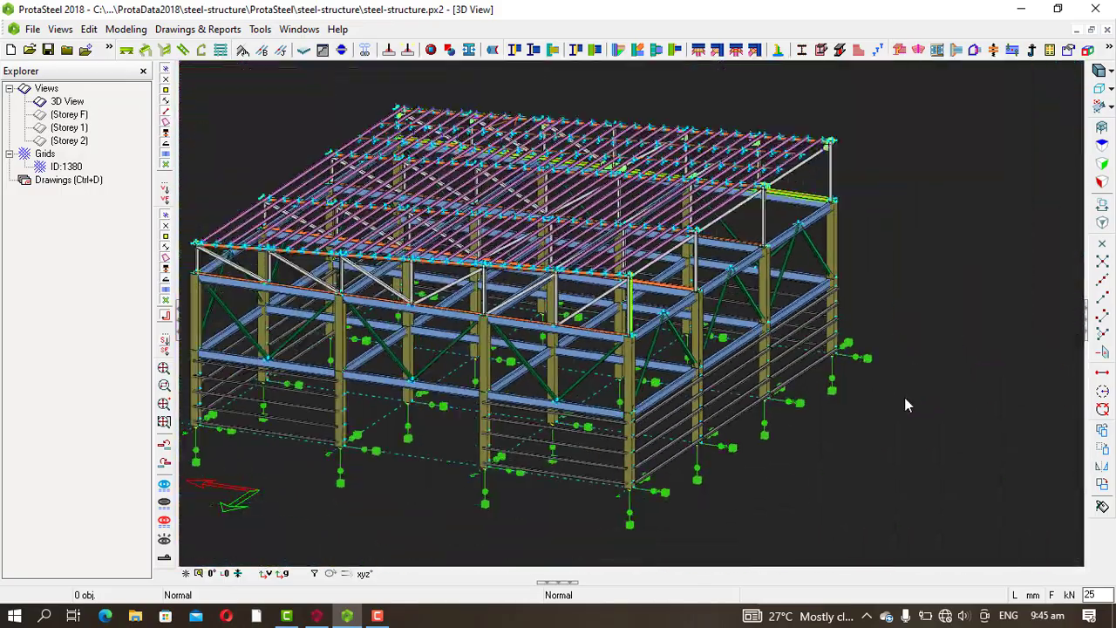
middle_click_drag(905, 405, 819, 401)
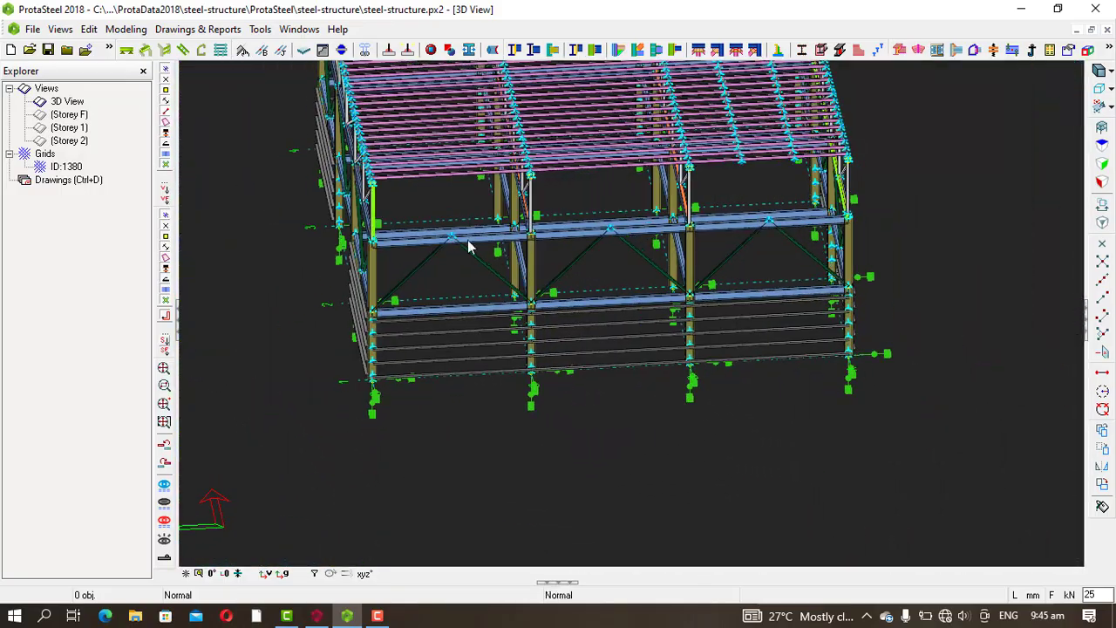
scroll(468, 248, "up", 10)
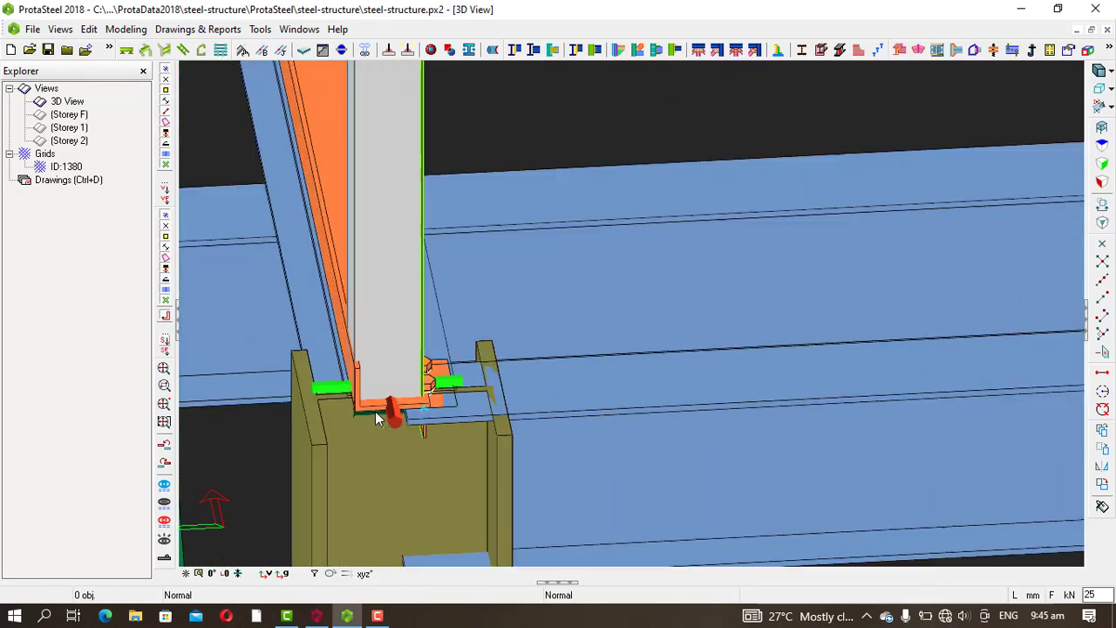
scroll(377, 418, "up", 5)
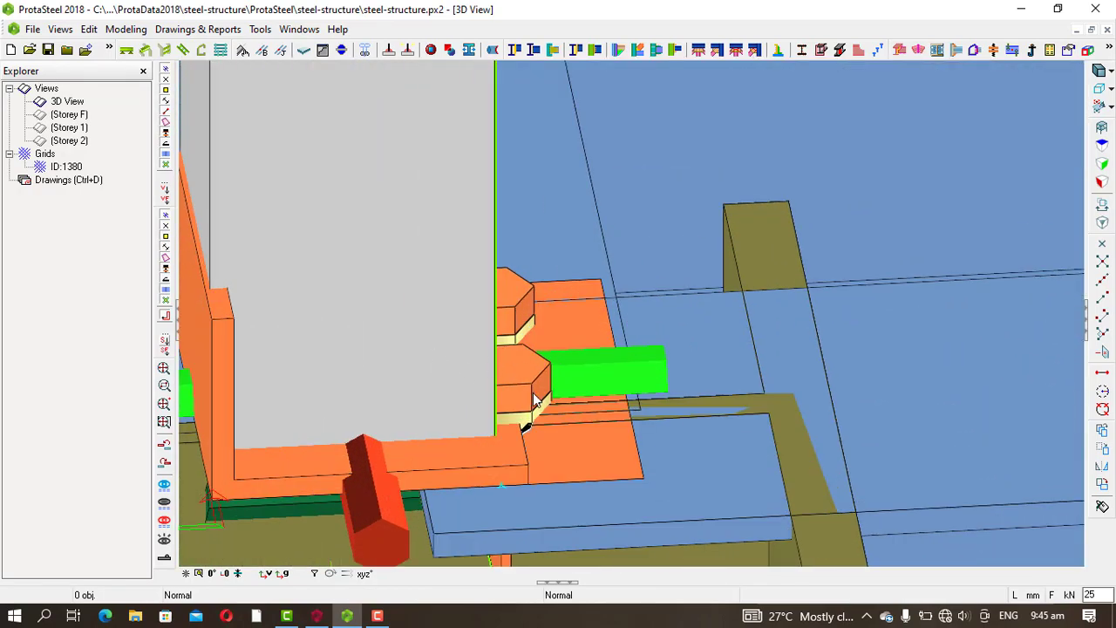
scroll(526, 427, "down", 15)
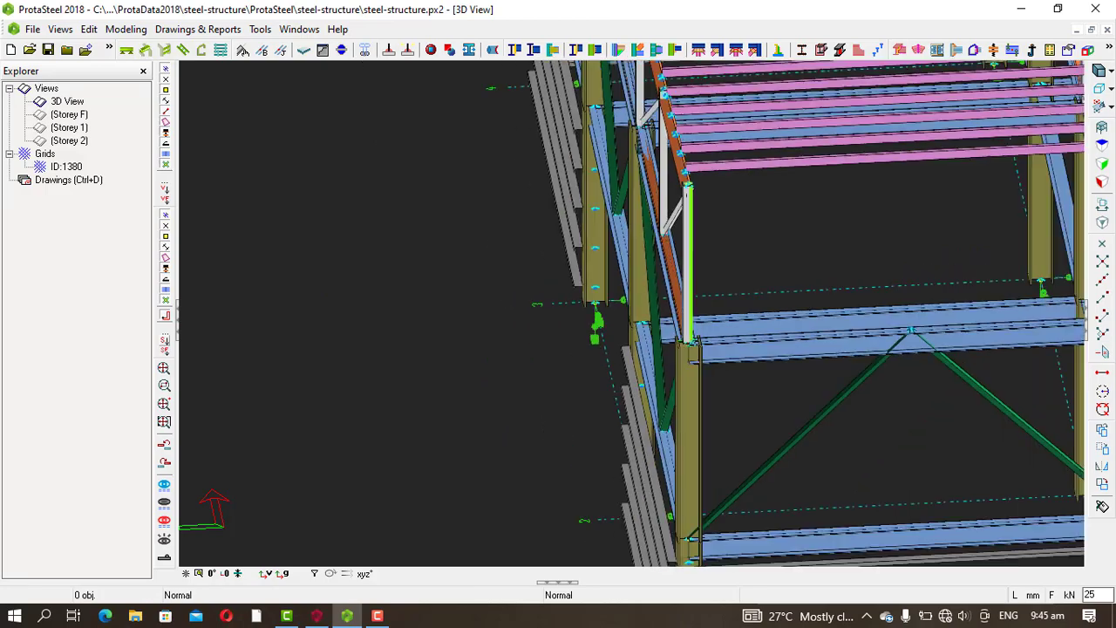
scroll(581, 445, "down", 2)
middle_click_drag(584, 446, 713, 426)
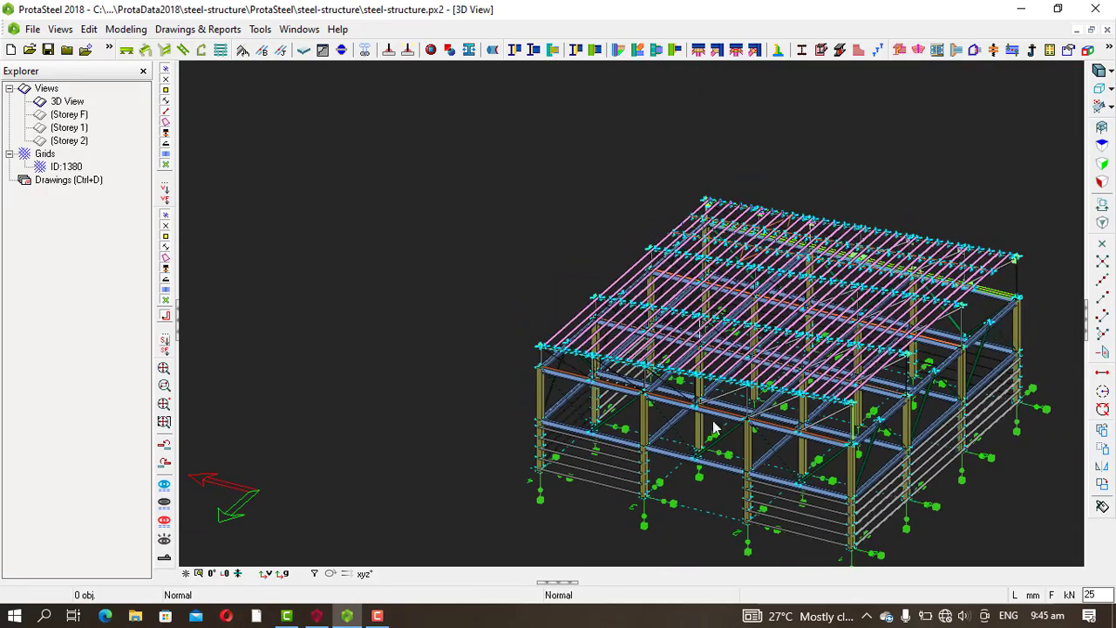
Step: Examine the bottom chord, vertical and diagonal meeting at the bottom of the front truss's first interior vertical from the tall end
scroll(812, 423, "up", 3)
scroll(762, 498, "up", 5)
middle_click_drag(725, 487, 649, 420)
scroll(649, 421, "down", 2)
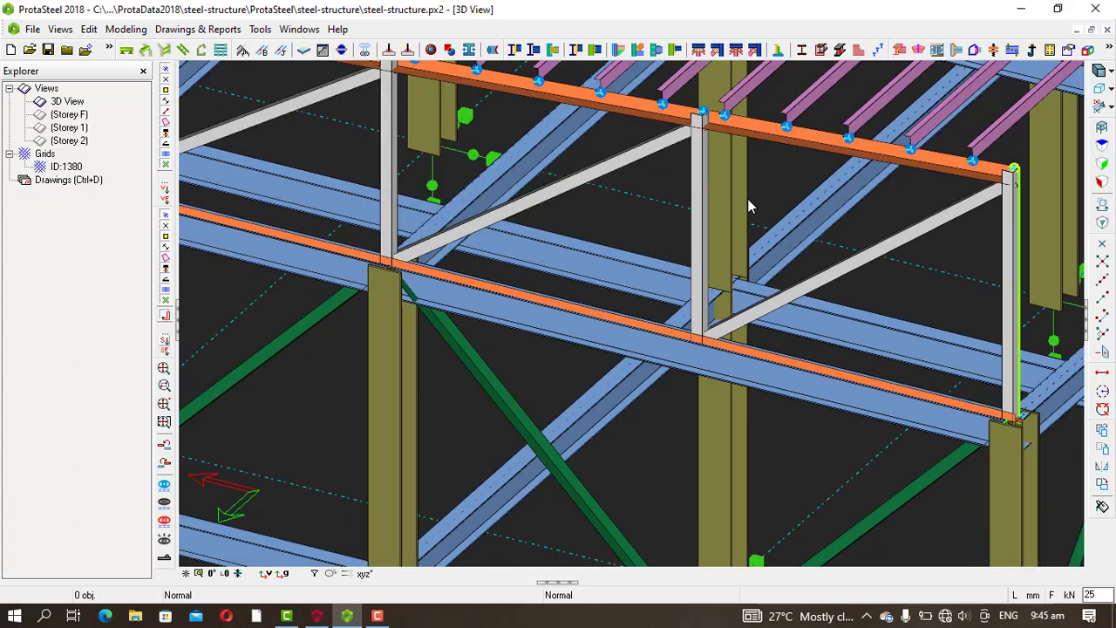
middle_click_drag(748, 205, 702, 215)
scroll(702, 215, "up", 5)
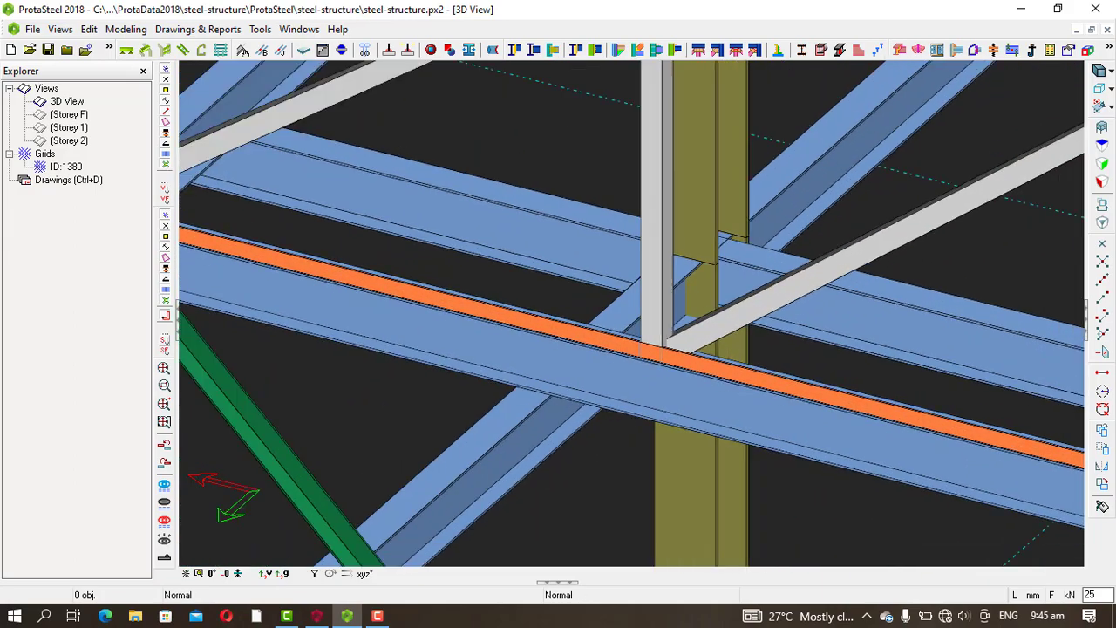
scroll(721, 354, "down", 1)
left_click(711, 370)
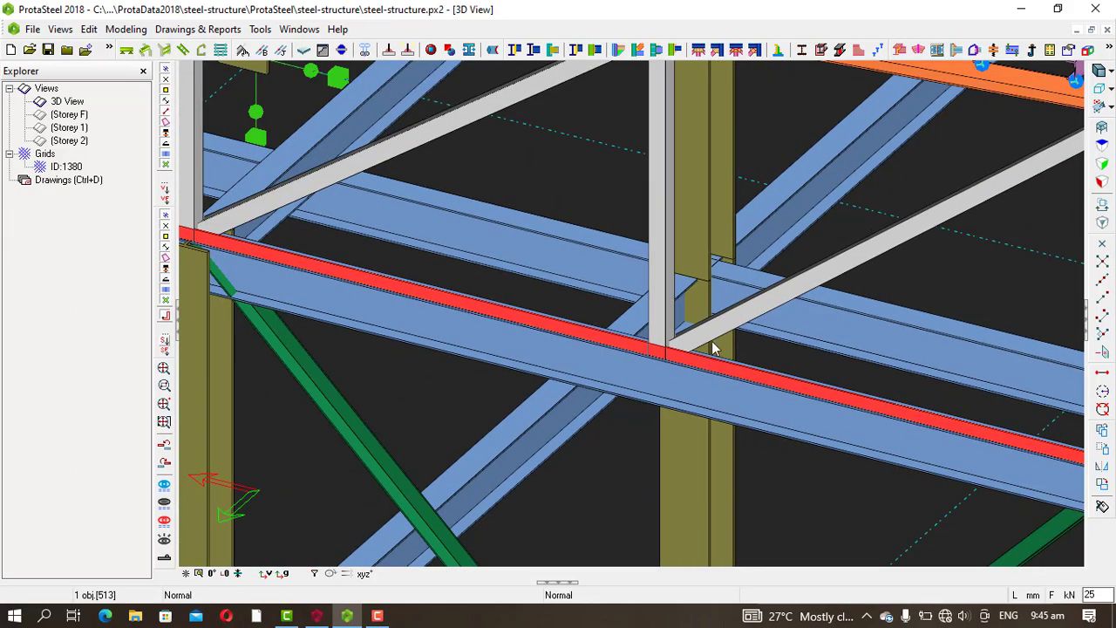
left_click(741, 316)
left_click(663, 287)
scroll(678, 291, "down", 2)
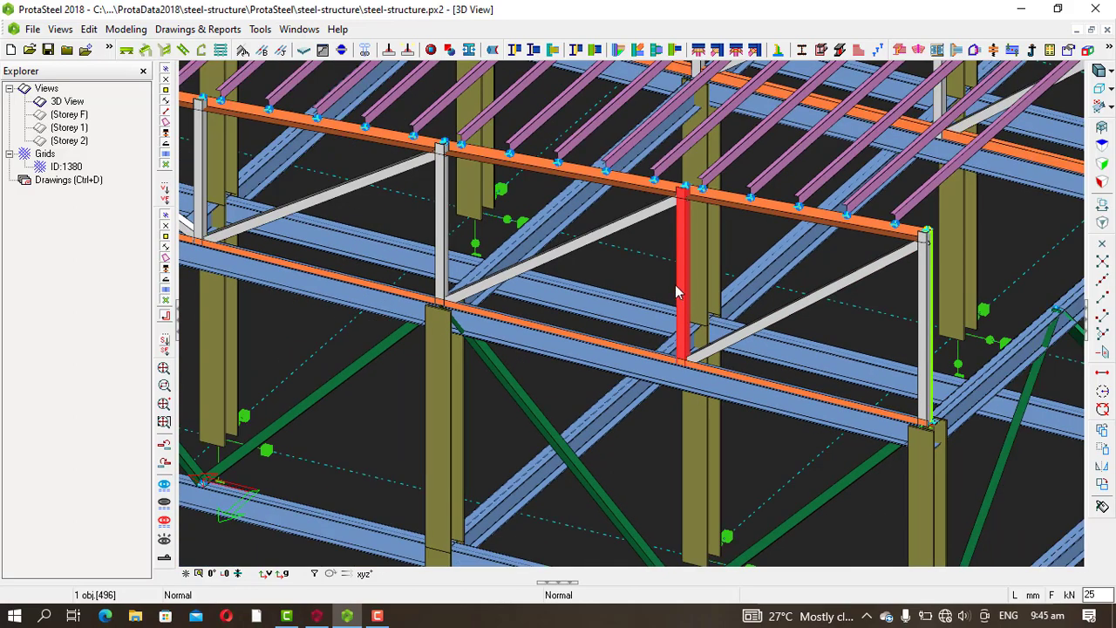
left_click(797, 311)
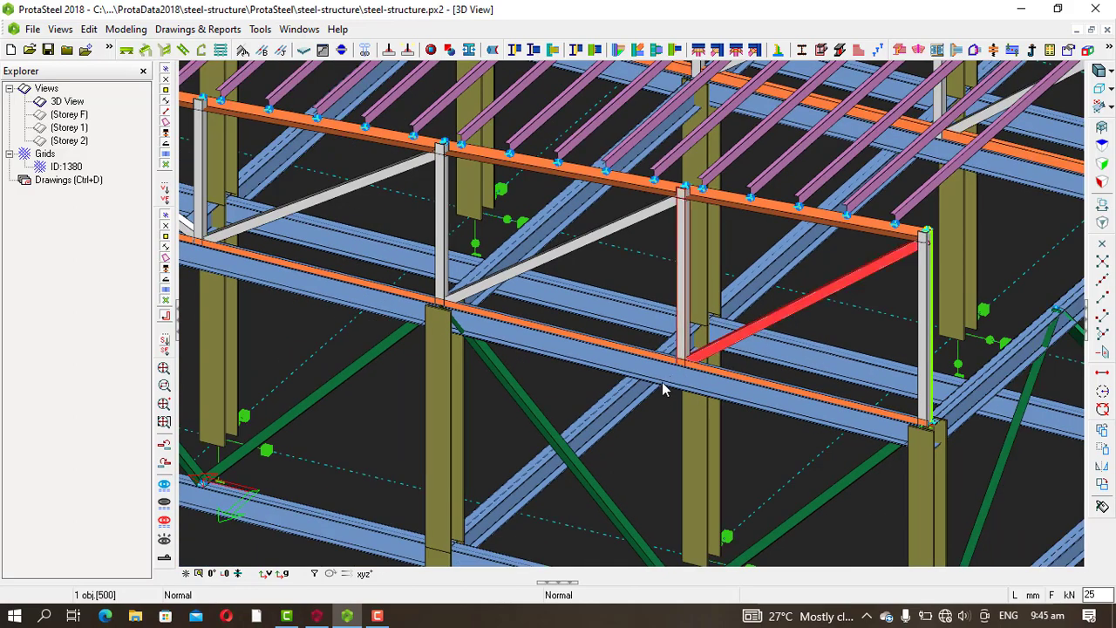
scroll(661, 382, "up", 2)
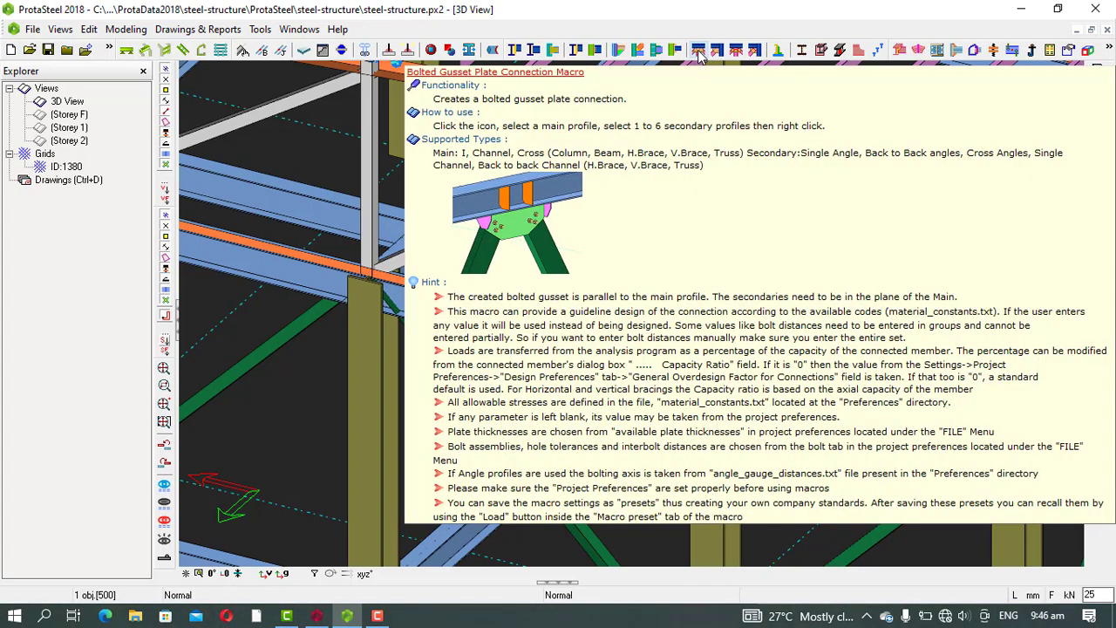
Step: Create a Bolted Gusset Plate Connection at that bottom joint, with the bottom chord as main profile and the vertical and diagonal as secondaries
left_click(699, 51)
scroll(671, 349, "up", 3)
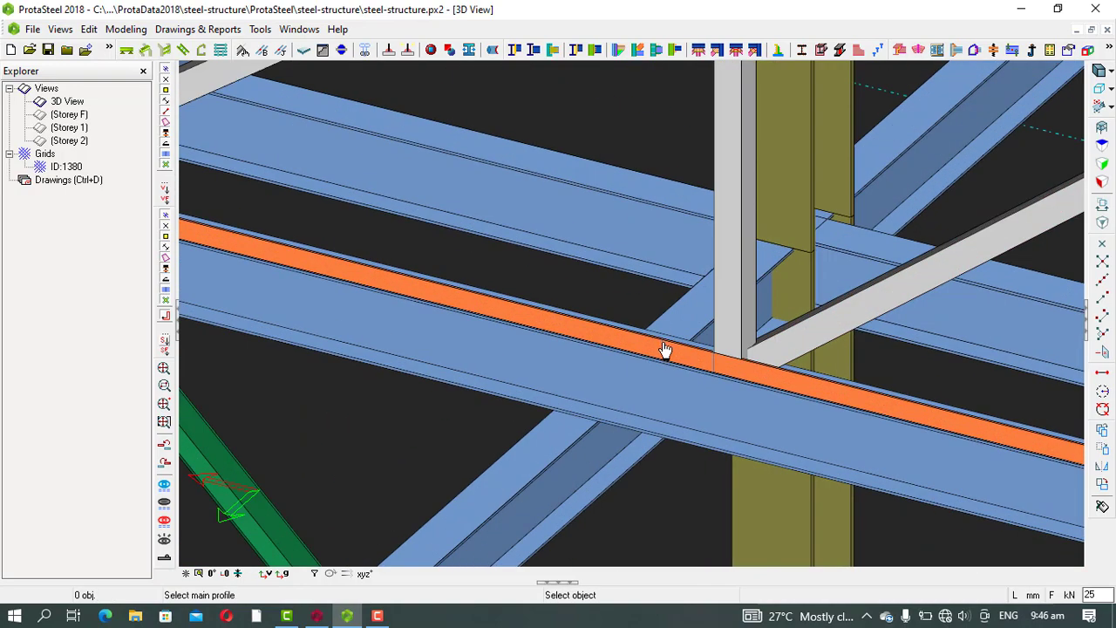
left_click(668, 350)
left_click(728, 258)
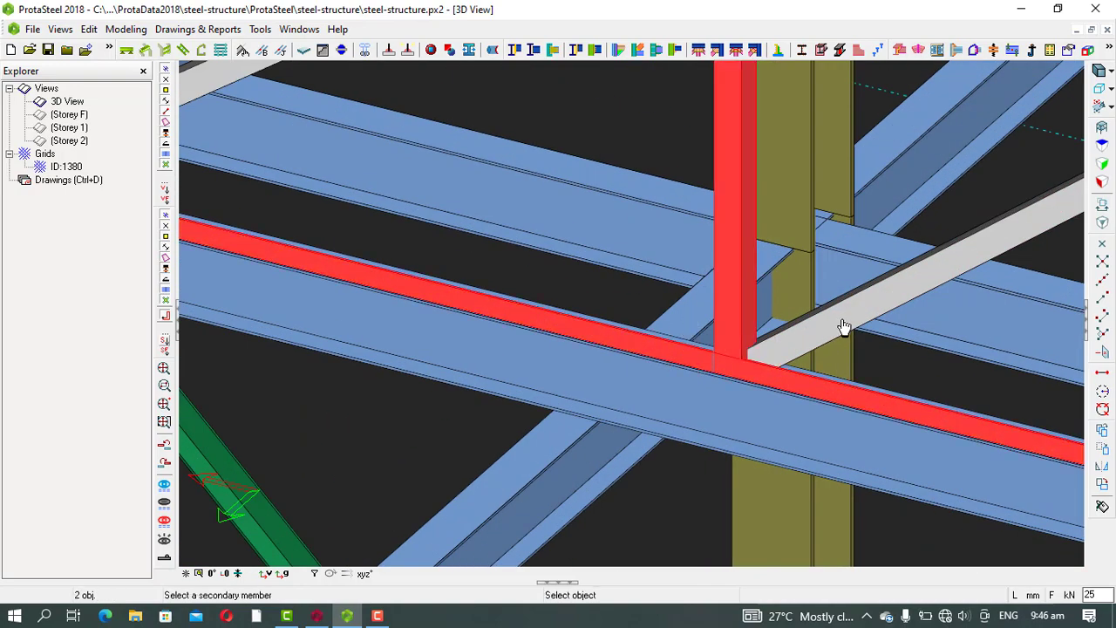
left_click(842, 325)
scroll(811, 388, "down", 5)
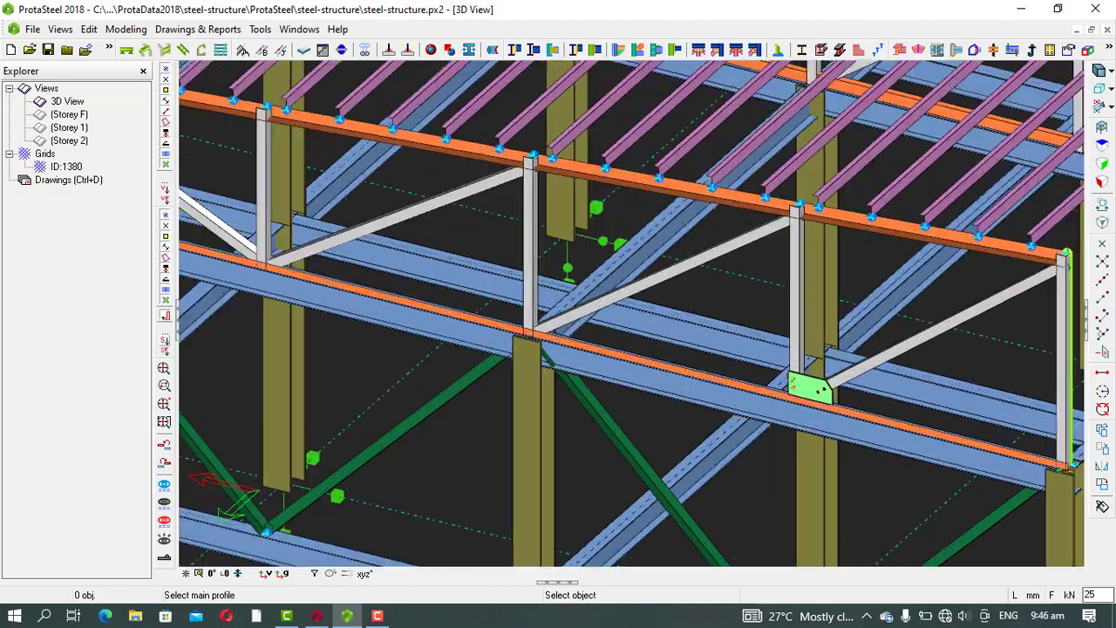
Step: Add a bolted gusset plate at the same vertical's top joint, with the top chord as main profile and the diagonal and vertical as secondaries
scroll(810, 388, "up", 2)
scroll(828, 375, "down", 4)
scroll(859, 333, "up", 5)
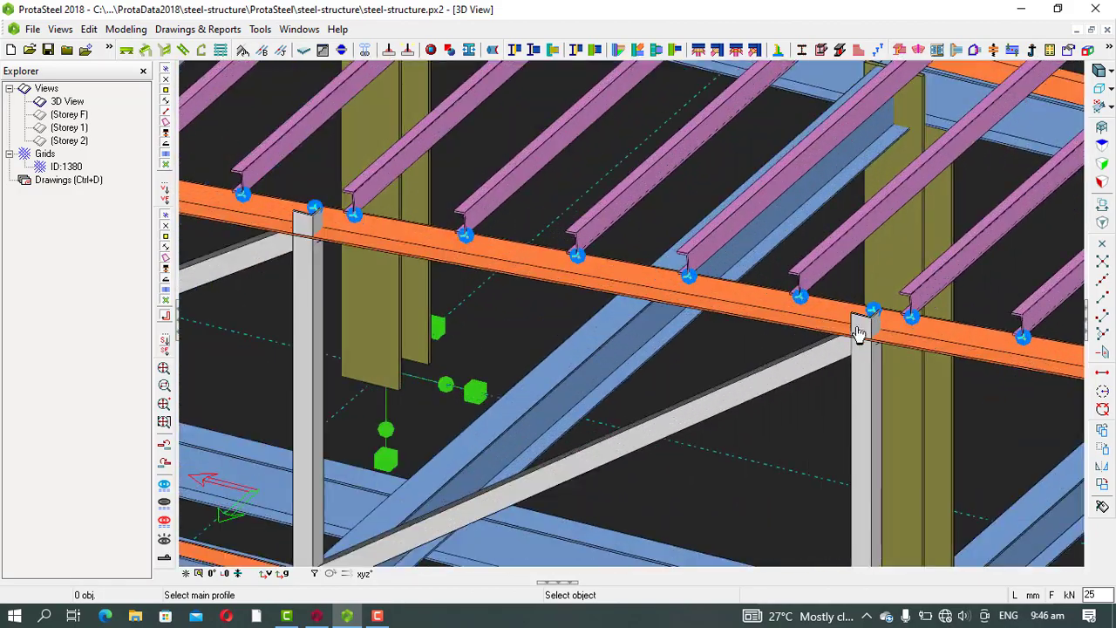
left_click(829, 323)
left_click(833, 362)
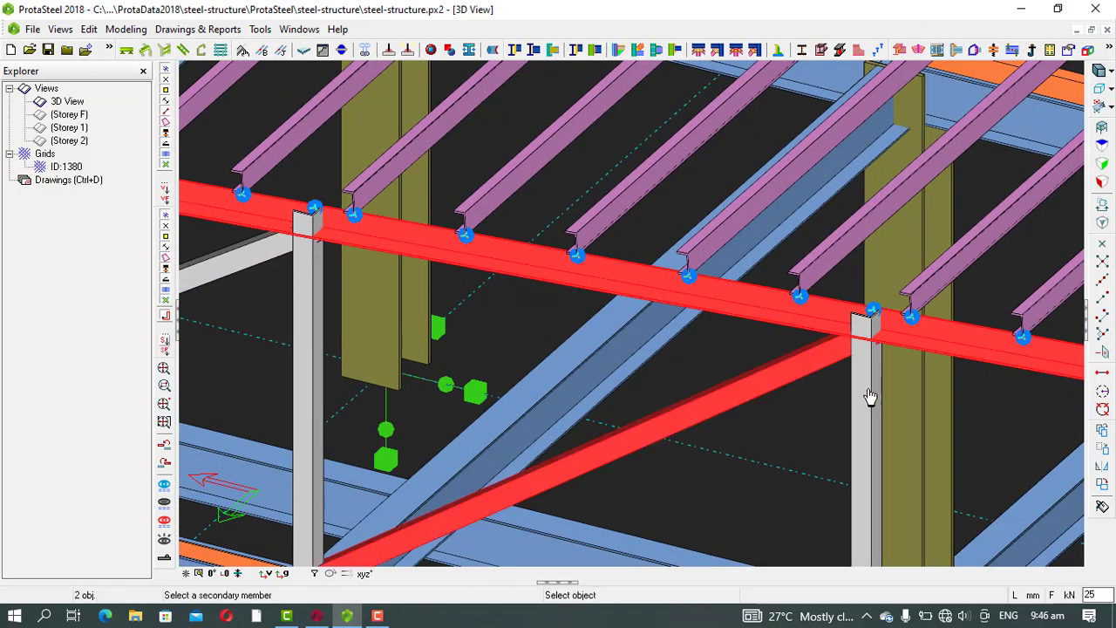
left_click(870, 401)
right_click(751, 453)
Step: Add a bolted gusset plate joining the top chord, diagonal and vertical at the top of the second interior vertical from the tall end
scroll(748, 449, "down", 3)
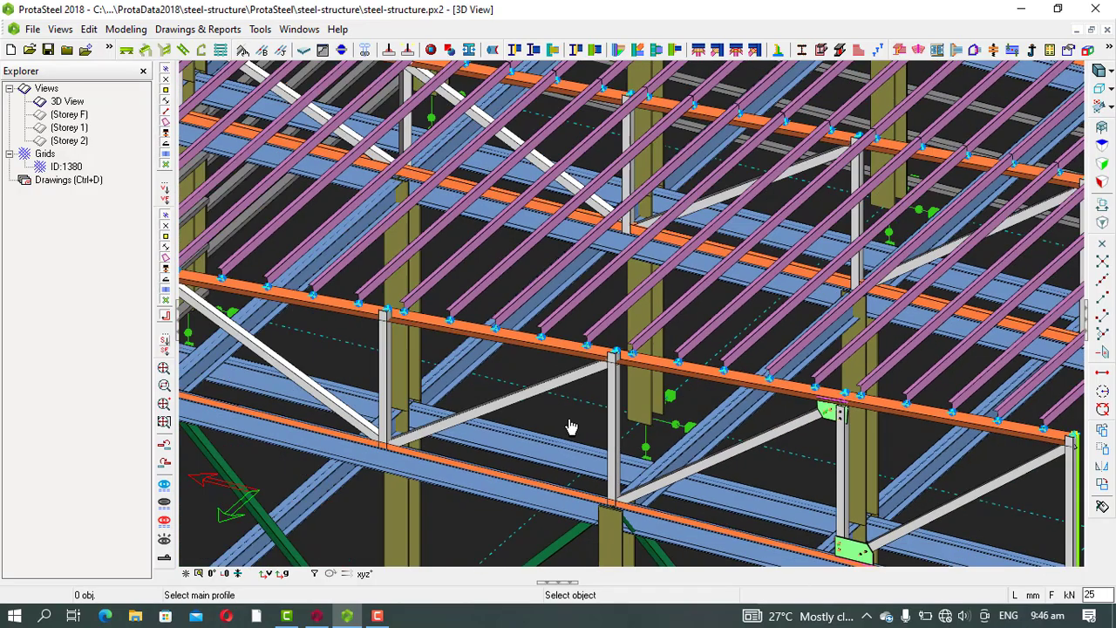
scroll(558, 396, "up", 5)
left_click(694, 202)
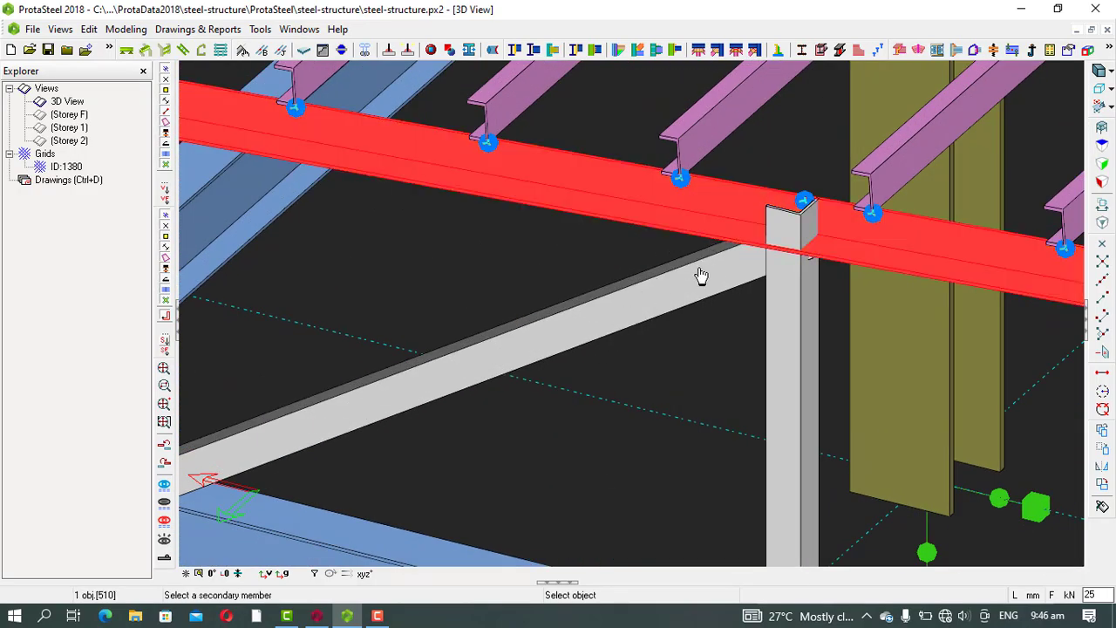
left_click(700, 277)
left_click(795, 310)
right_click(699, 436)
Step: Add a bolted gusset plate joining the top chord, vertical and diagonal at the top of the second interior vertical from the short end
scroll(699, 438, "down", 8)
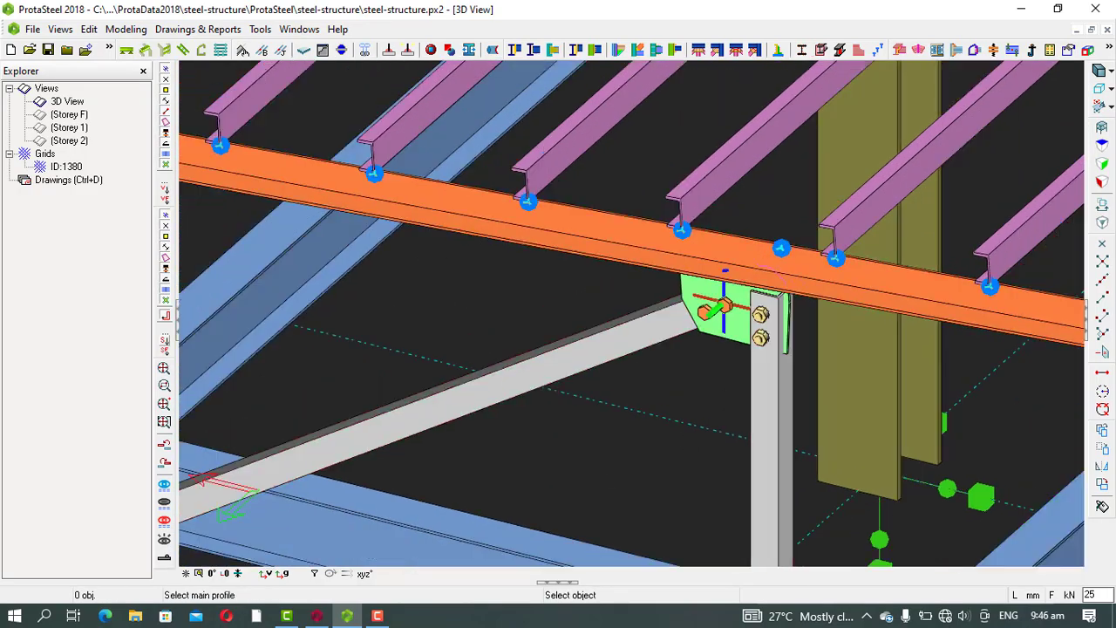
scroll(558, 377, "up", 3)
scroll(653, 309, "up", 3)
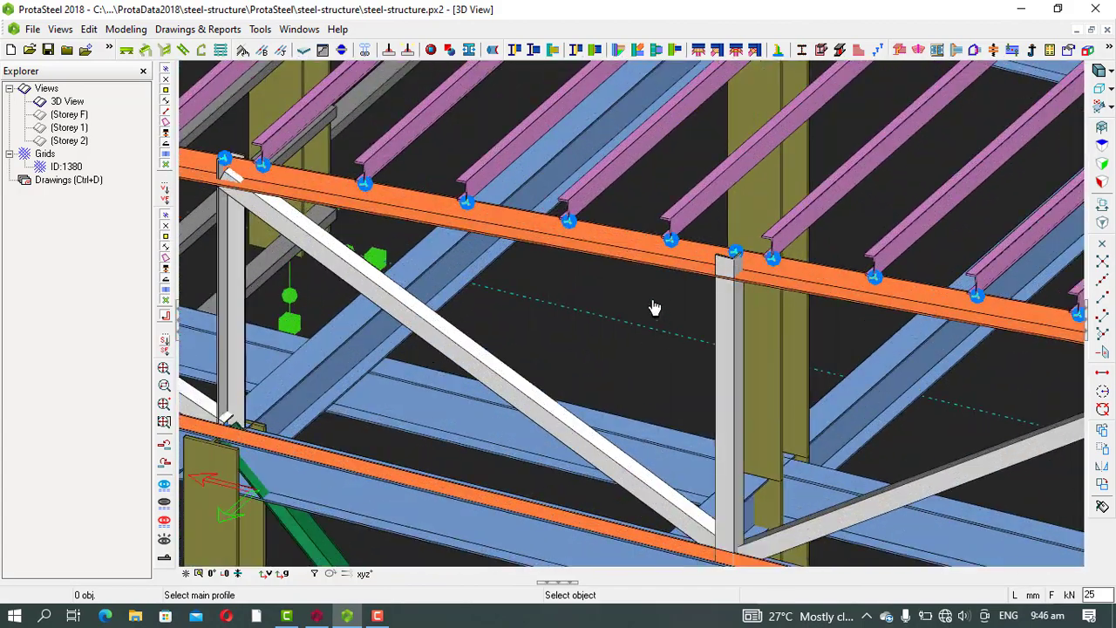
scroll(664, 286, "up", 4)
left_click(688, 269)
scroll(663, 305, "down", 3)
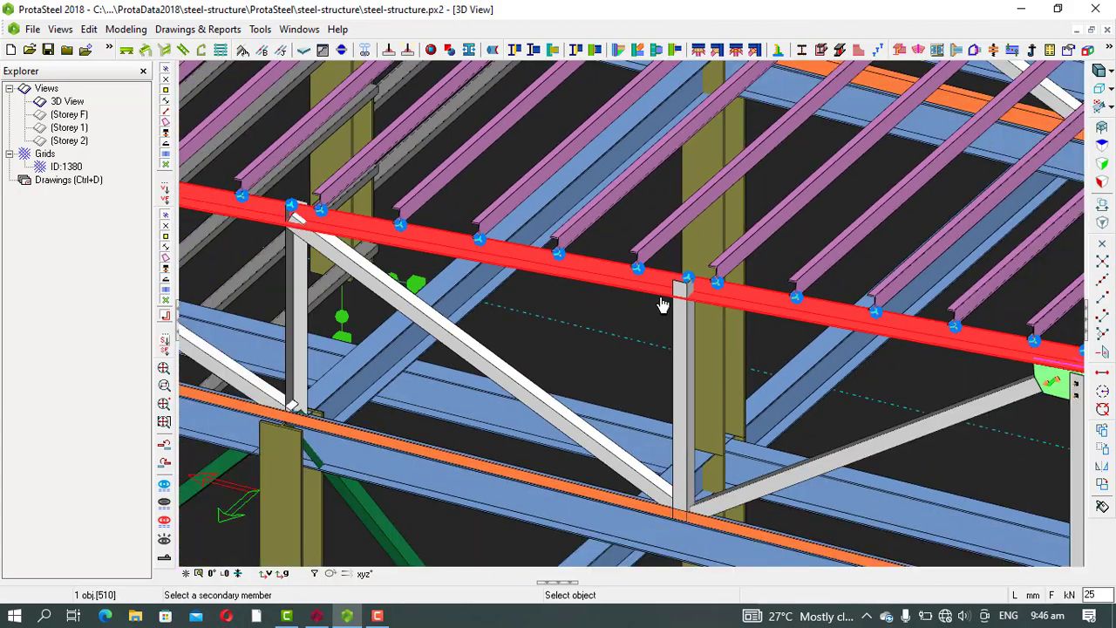
scroll(529, 351, "down", 3)
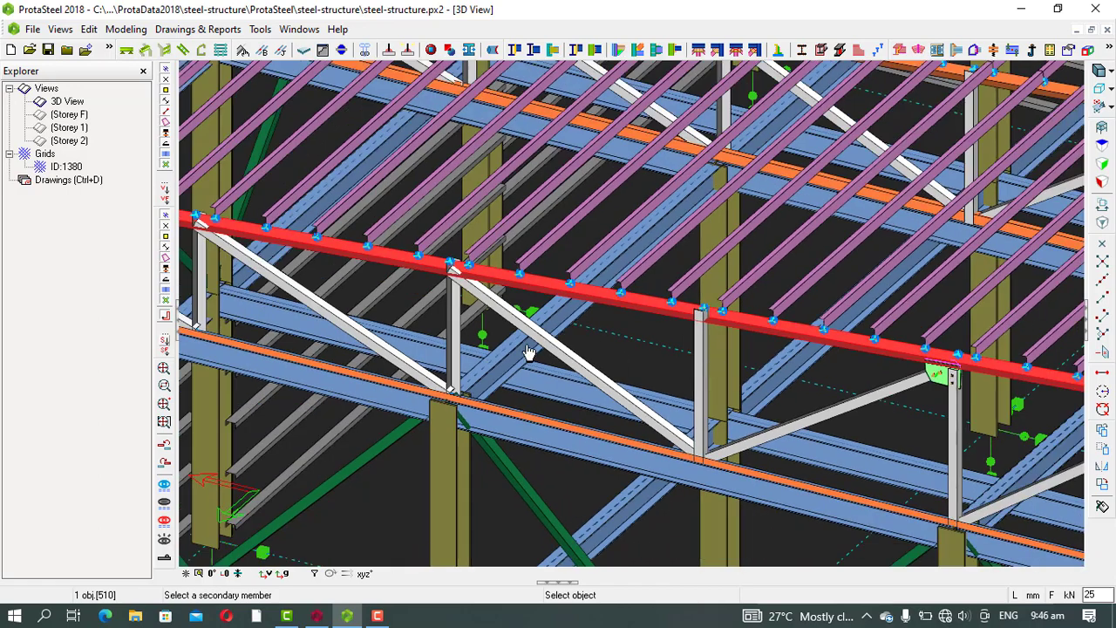
scroll(453, 290, "up", 4)
left_click(476, 312)
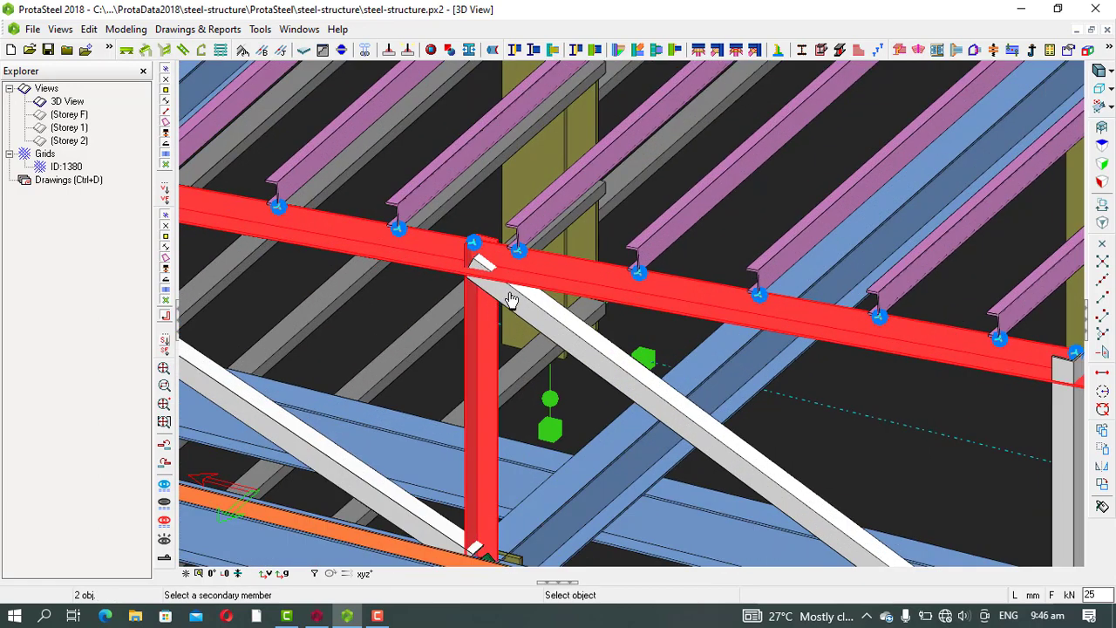
left_click(512, 301)
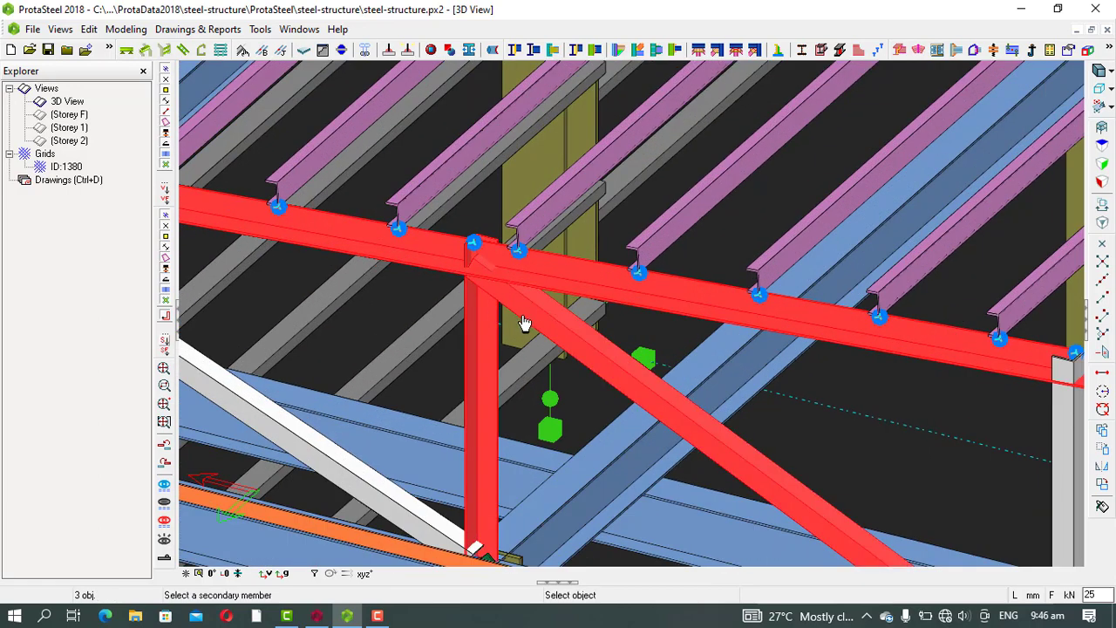
right_click(588, 411)
Step: Add a bolted gusset plate at that vertical's bottom joint, with the bottom chord as main profile and the diagonal and vertical as secondaries
scroll(622, 382, "down", 2)
scroll(534, 470, "up", 4)
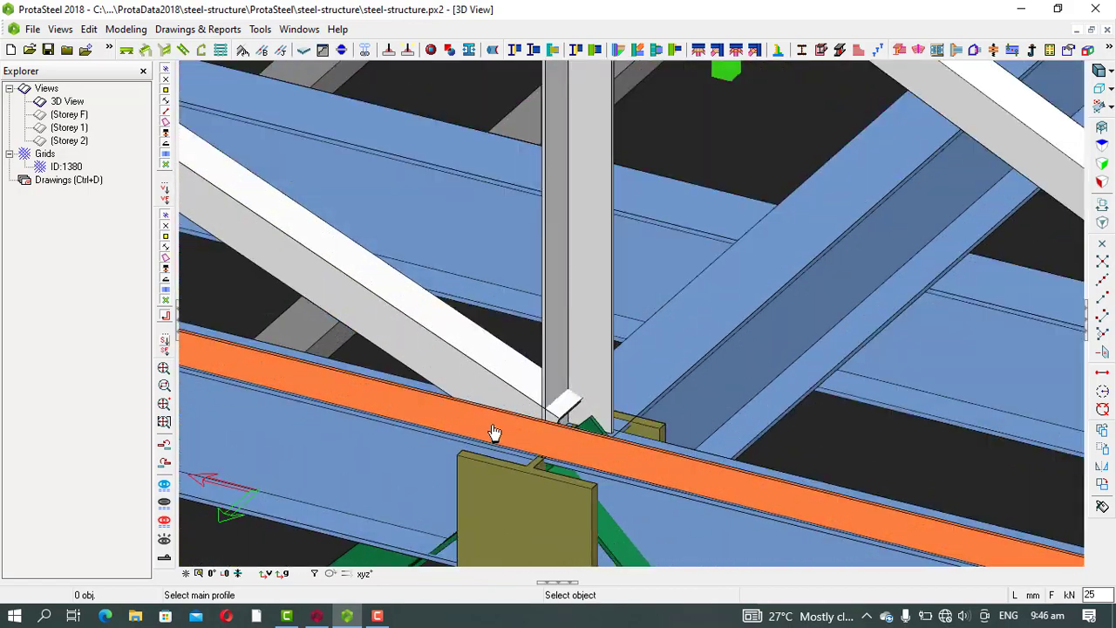
left_click(493, 431)
left_click(523, 374)
left_click(575, 338)
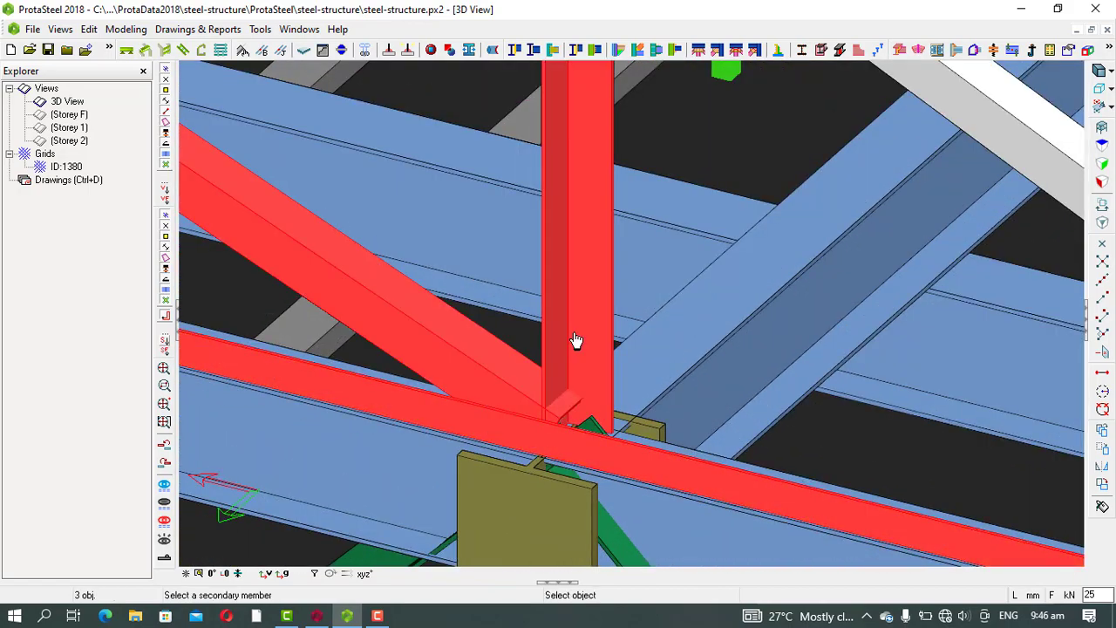
key("Return")
Step: Add a bolted gusset plate joining the top chord, vertical and diagonal at the top of the first interior vertical from the short end
scroll(572, 349, "down", 5)
scroll(514, 331, "up", 3)
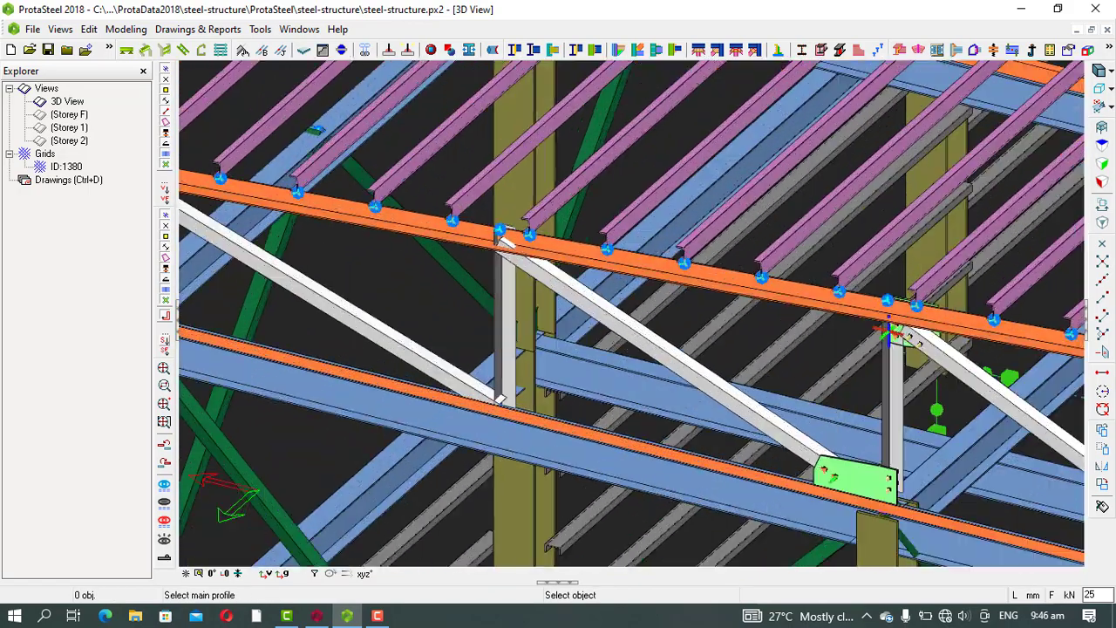
scroll(505, 253, "up", 2)
left_click(419, 233)
left_click(497, 301)
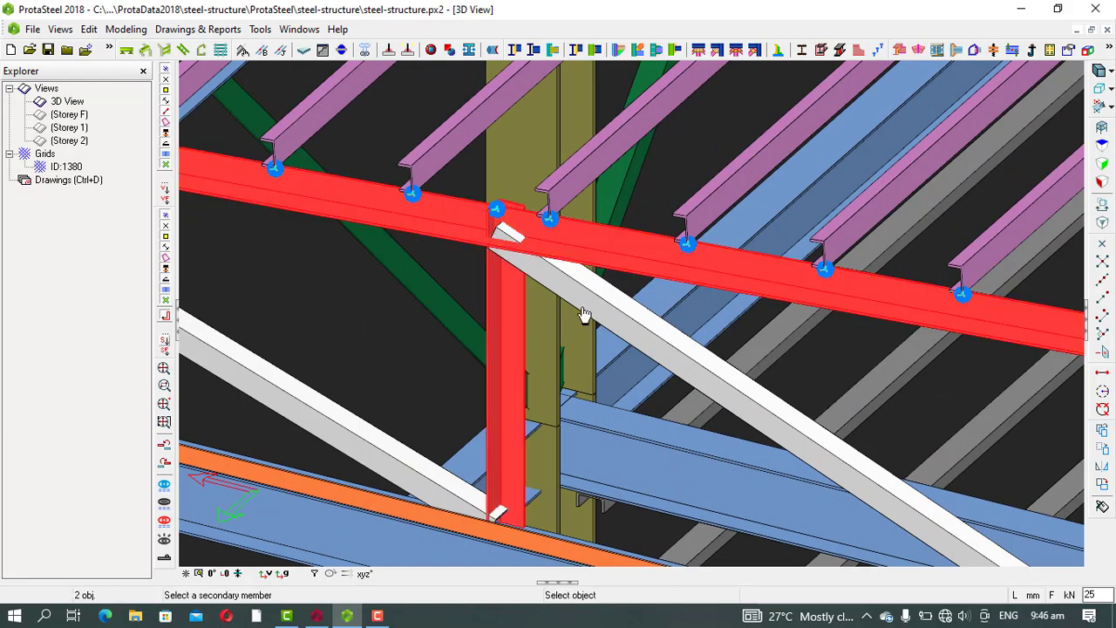
left_click(591, 302)
key("Return")
Step: Add a bolted gusset plate joining the bottom chord, diagonal and vertical at the foot of the first interior vertical from the short end
scroll(610, 366, "down", 5)
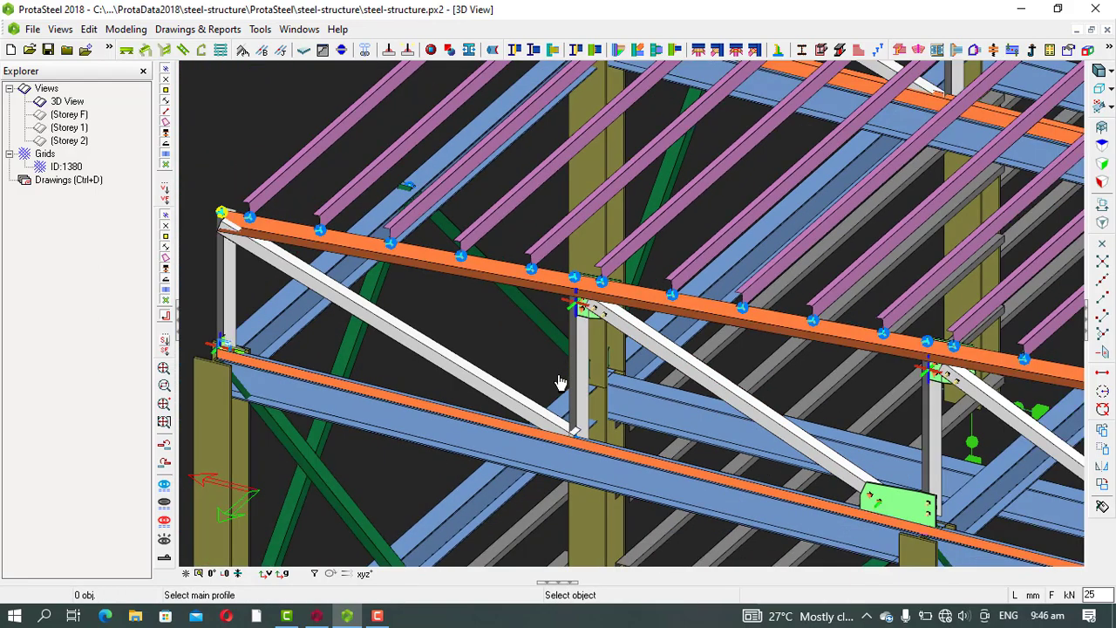
scroll(565, 436, "up", 5)
scroll(604, 455, "up", 1)
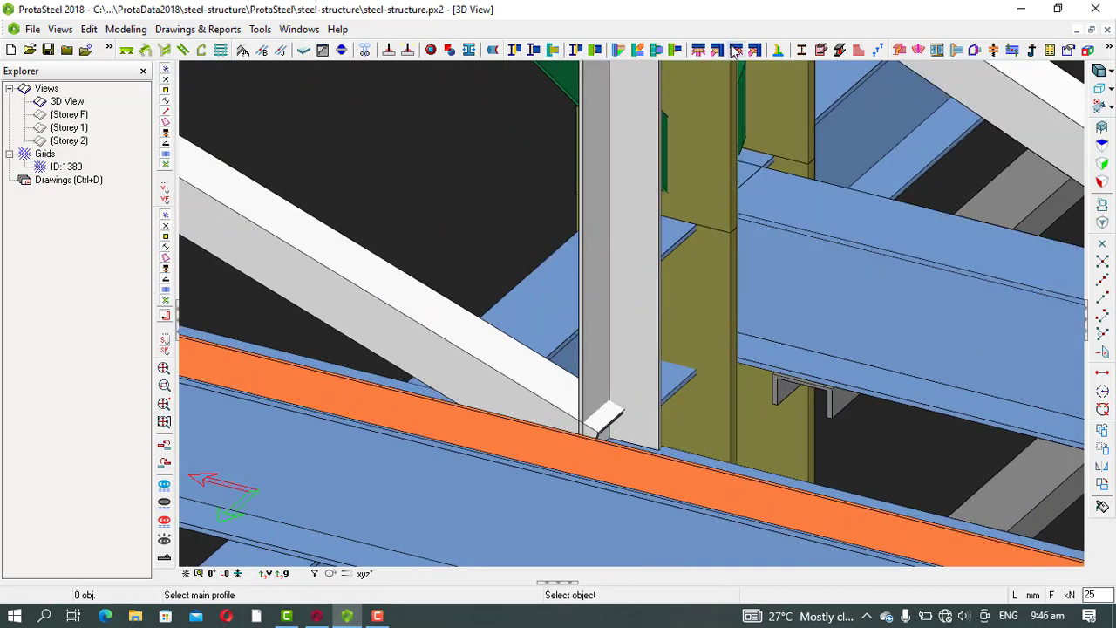
left_click(499, 423)
left_click(491, 386)
left_click(622, 312)
key("Return")
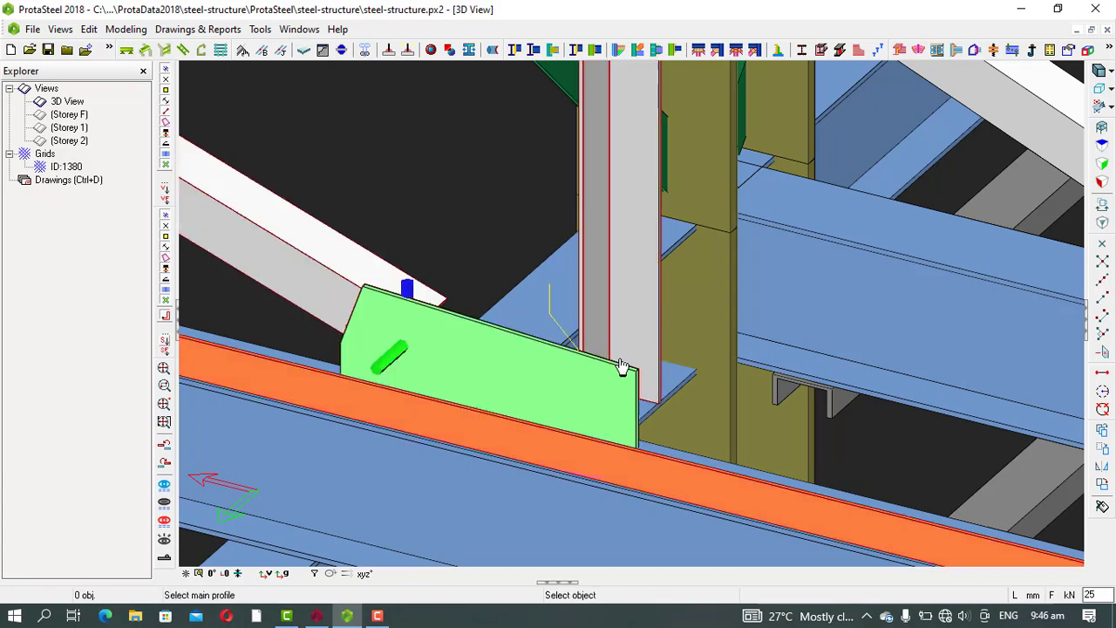
Step: Add a bolted gusset plate joining the top chord, diagonal and vertical at the top of the short end vertical
scroll(471, 396, "up", 1)
scroll(471, 397, "up", 1)
scroll(695, 398, "down", 1)
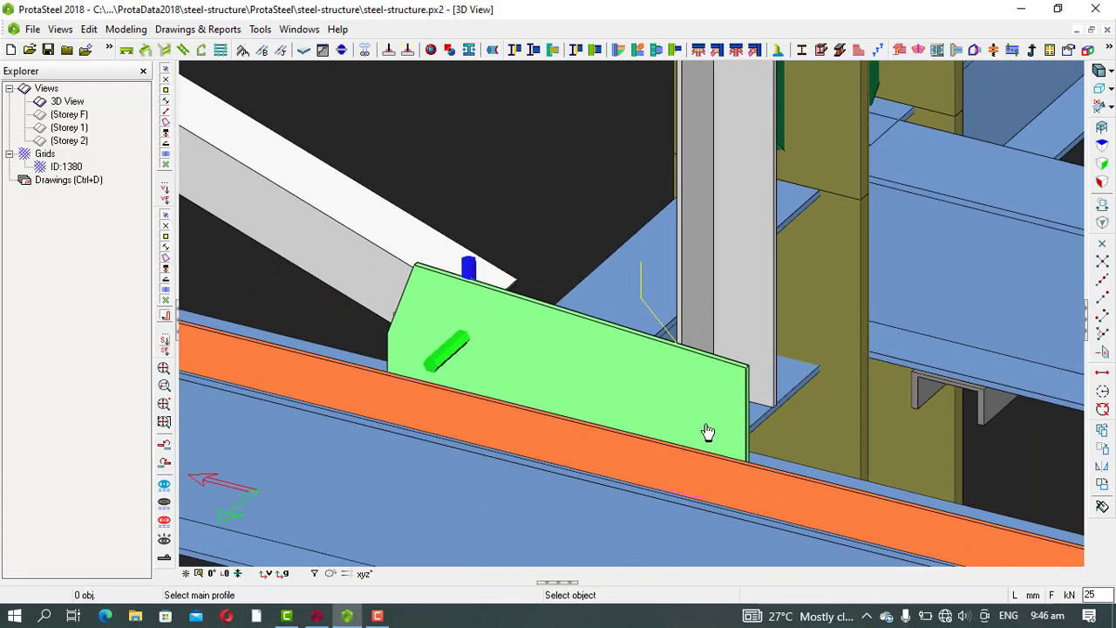
scroll(266, 261, "down", 5)
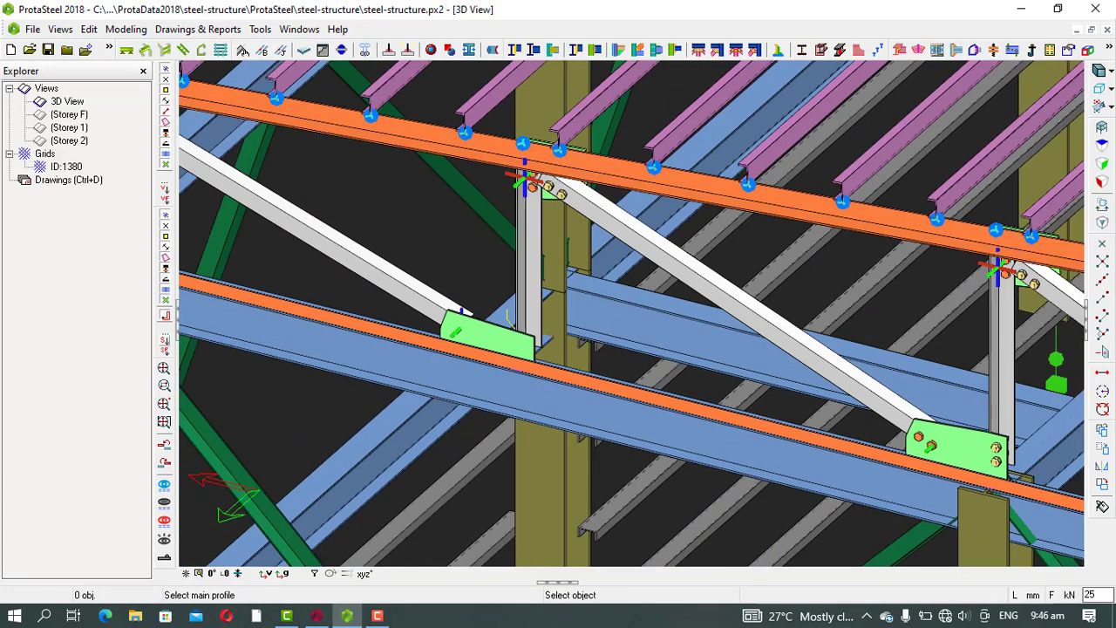
scroll(359, 308, "up", 3)
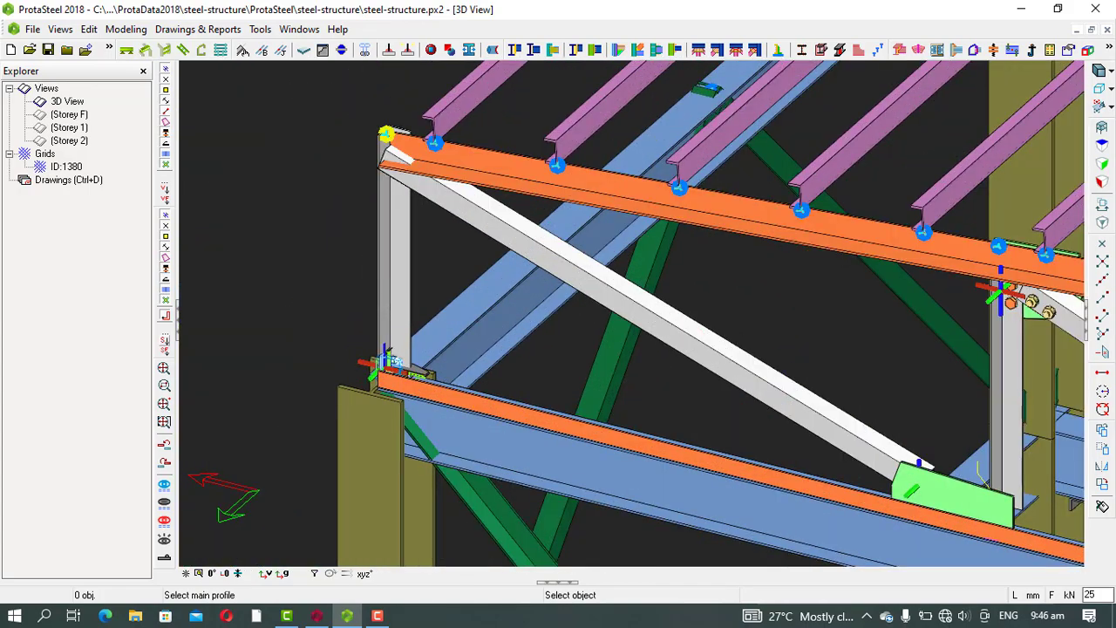
scroll(388, 366, "down", 1)
scroll(388, 366, "down", 1)
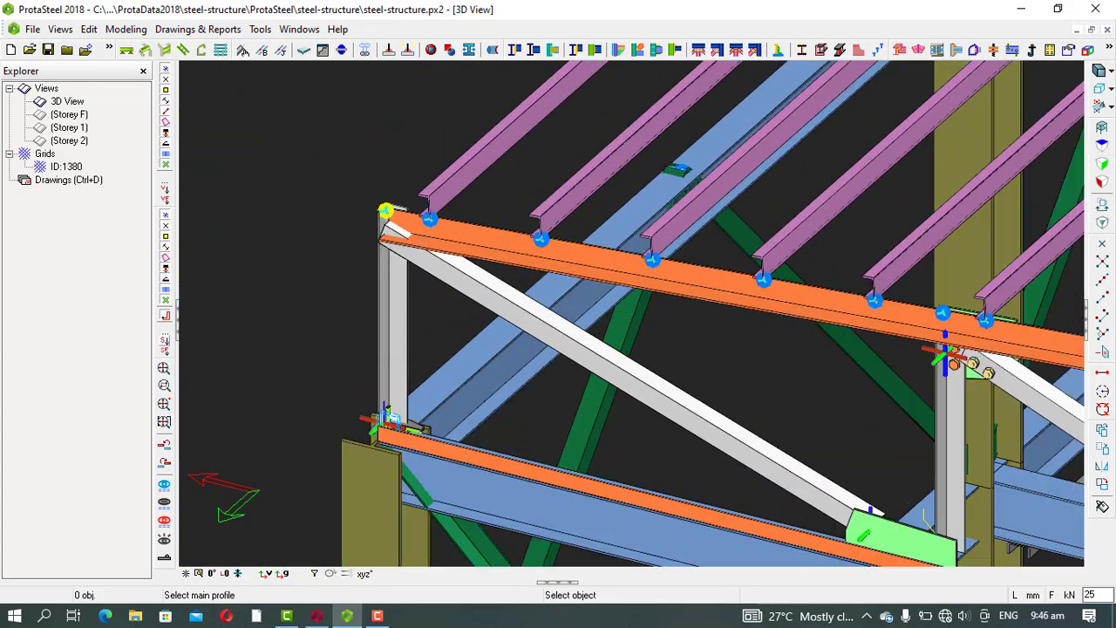
scroll(379, 231, "up", 2)
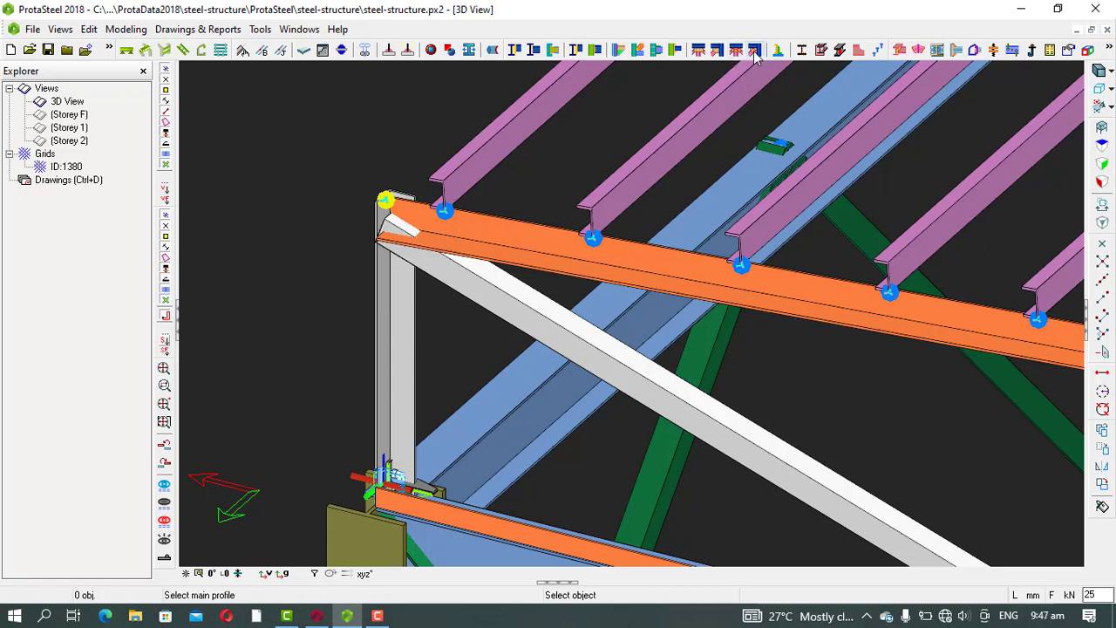
scroll(456, 259, "up", 2)
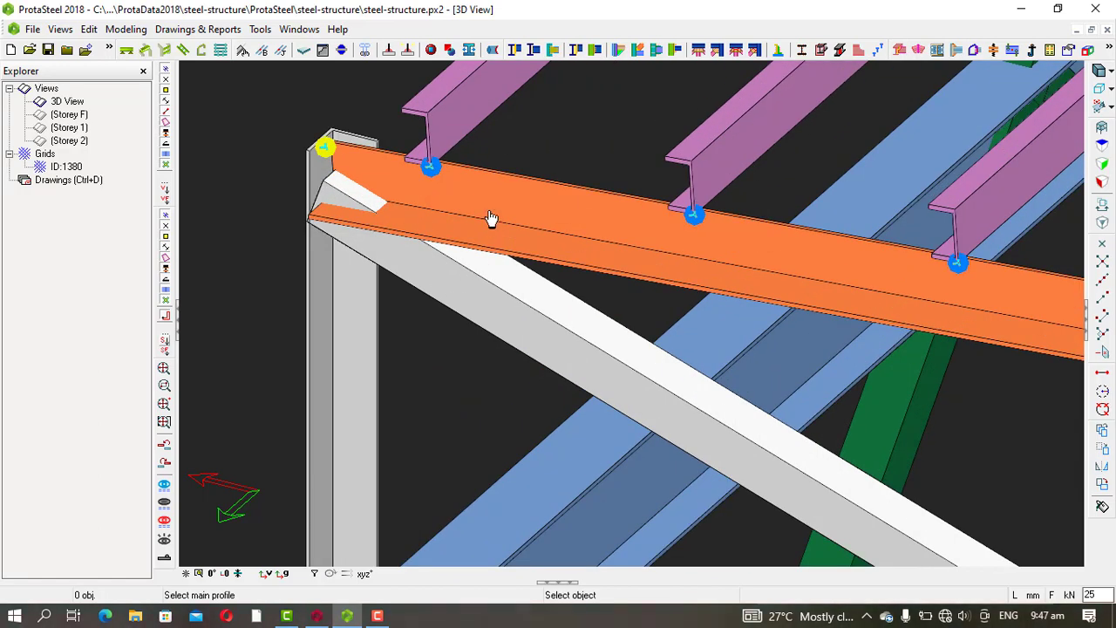
left_click(490, 218)
left_click(438, 283)
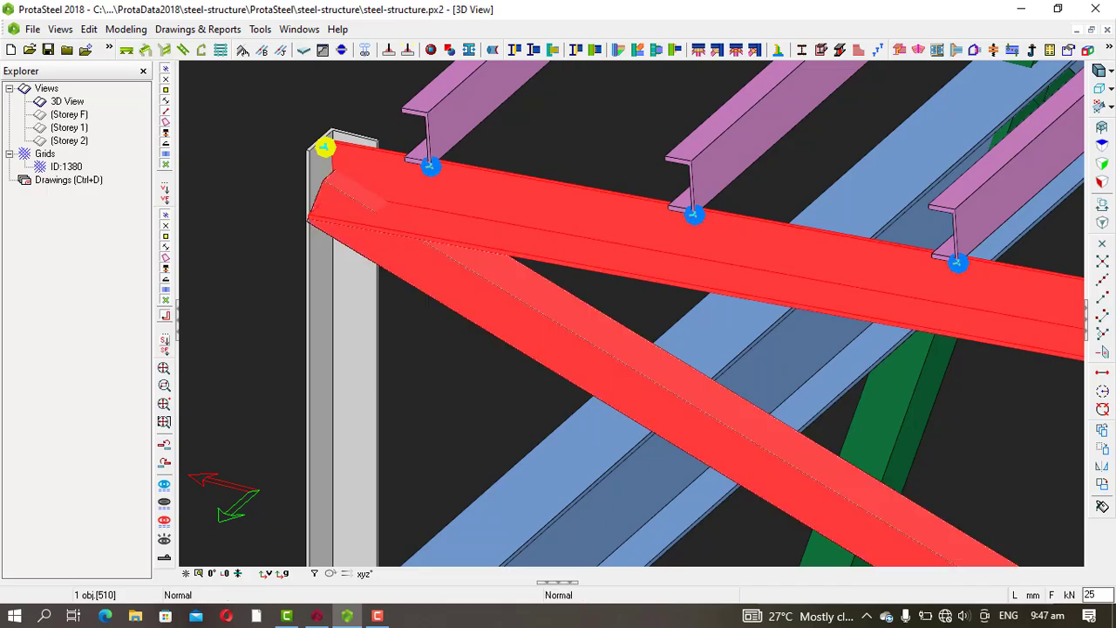
left_click(363, 350)
scroll(384, 280, "up", 2)
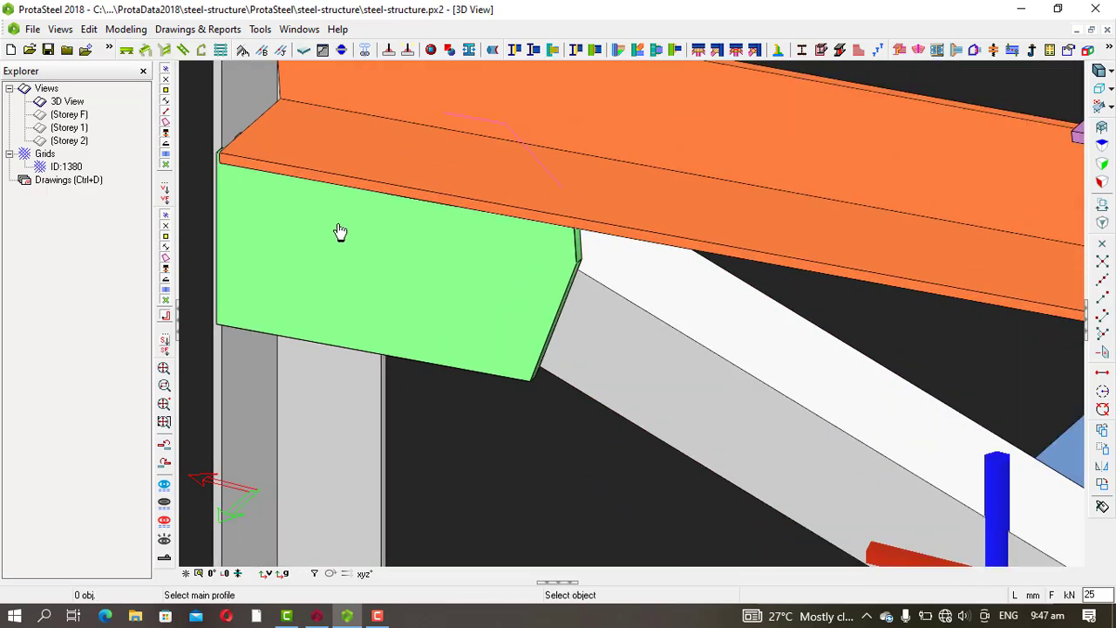
Step: Add a bolted purlin connection between the front truss's top chord and the purlin nearest the tall end vertical
scroll(339, 232, "down", 6)
scroll(352, 307, "up", 2)
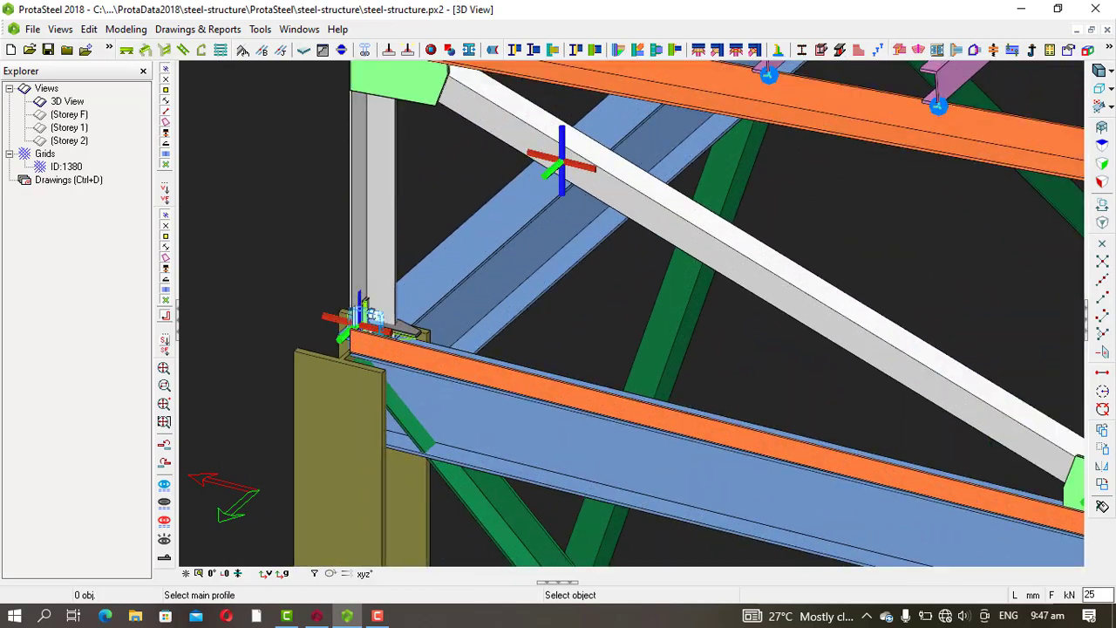
scroll(340, 318, "down", 7)
scroll(396, 311, "up", 5)
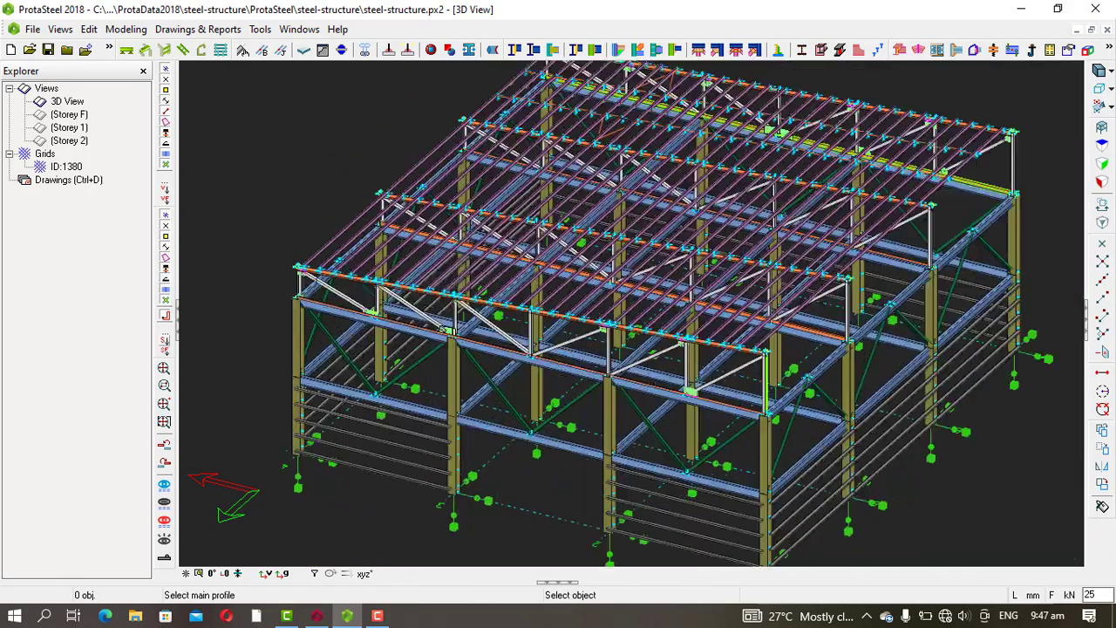
scroll(427, 310, "down", 6)
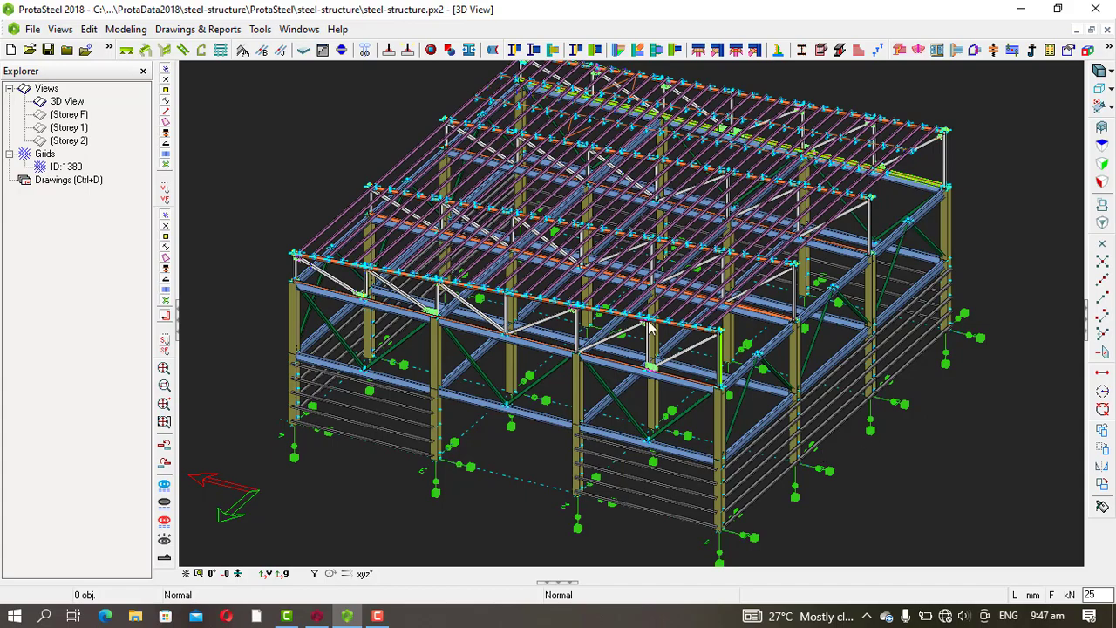
scroll(811, 445, "up", 8)
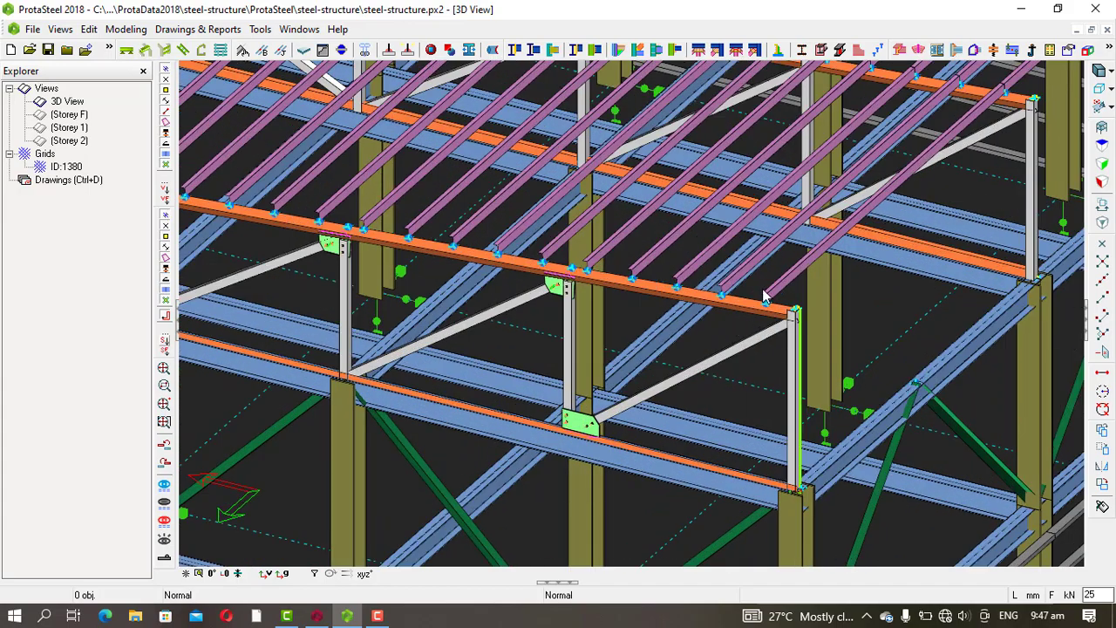
scroll(777, 307, "up", 4)
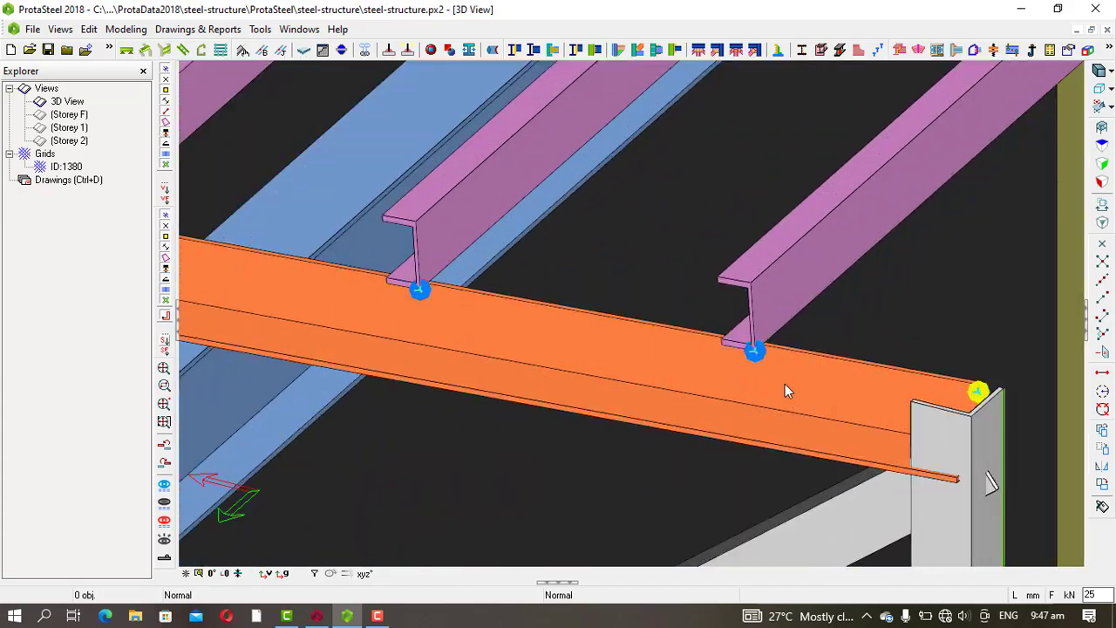
left_click(785, 389)
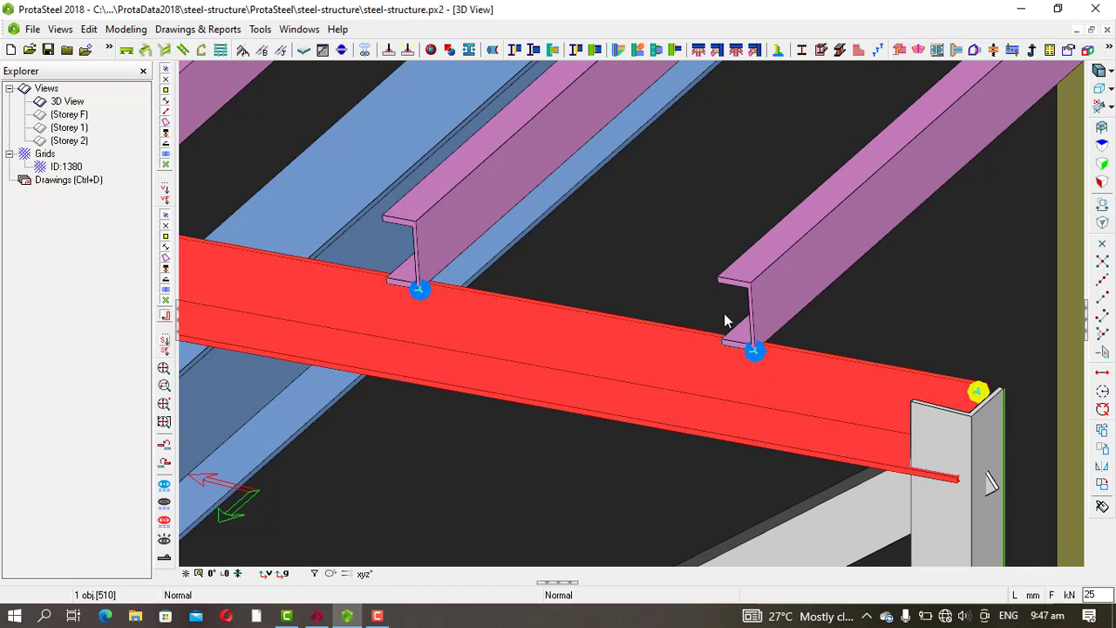
left_click(749, 294)
scroll(689, 359, "down", 2)
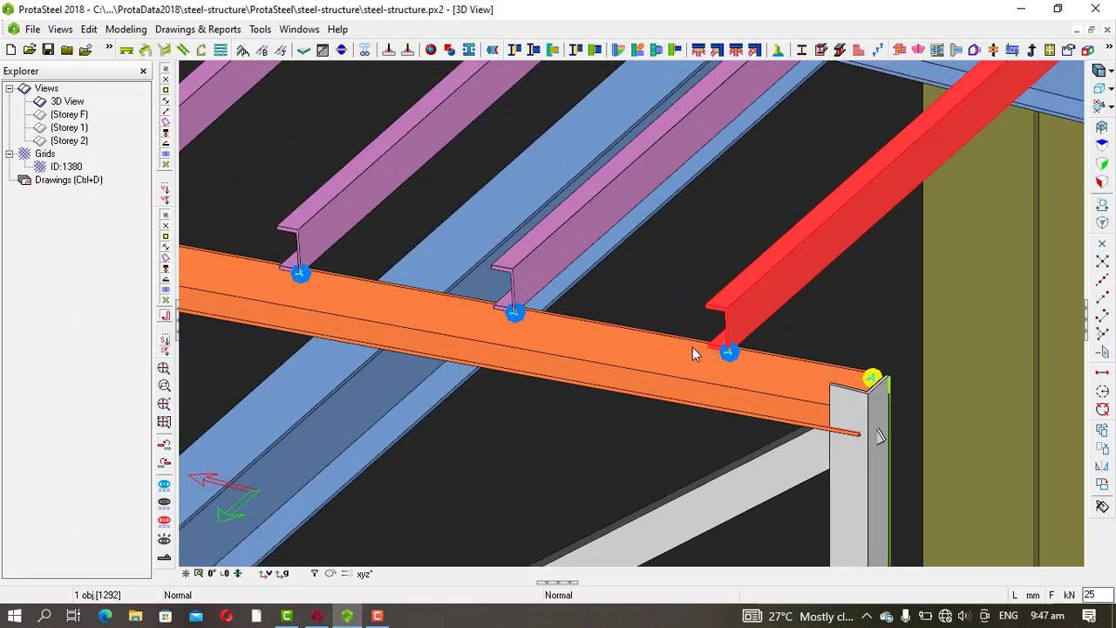
scroll(730, 358, "up", 2)
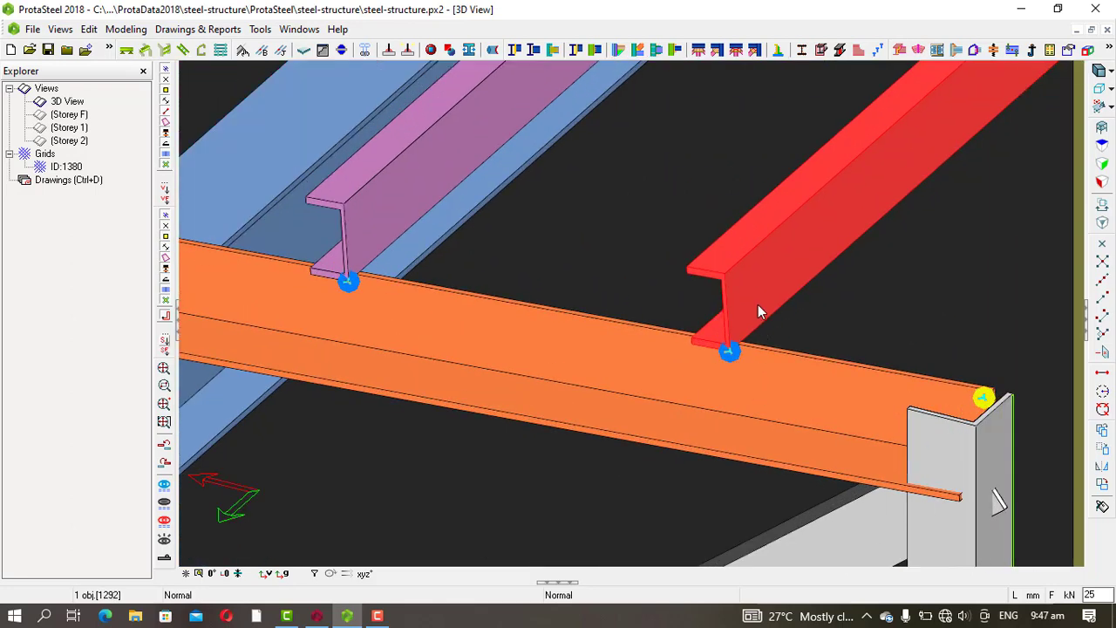
left_click(772, 373)
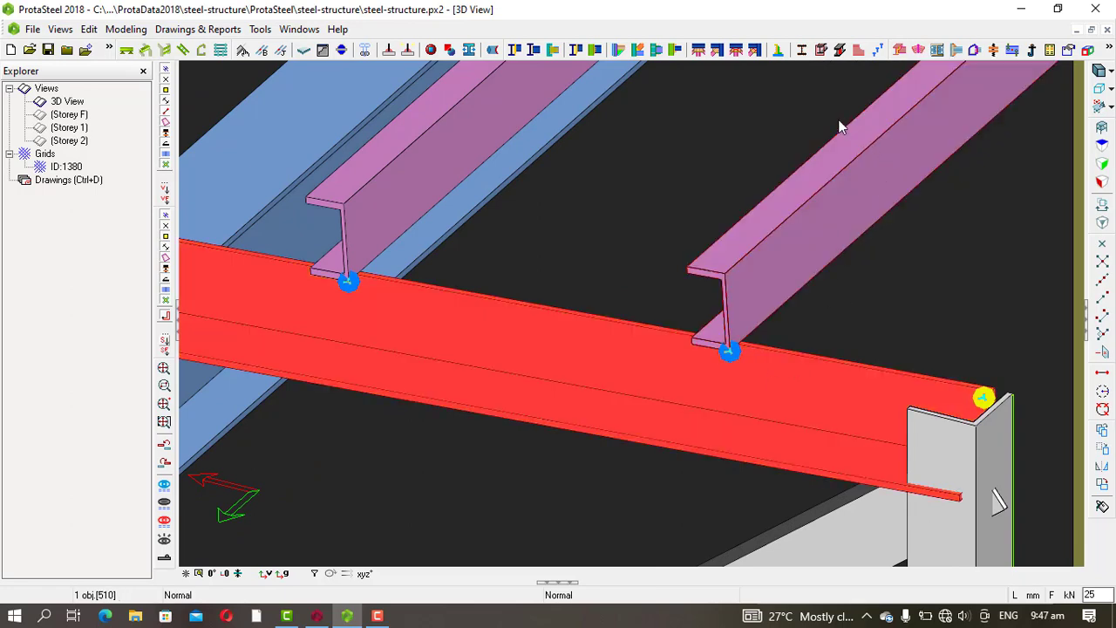
left_click(776, 50)
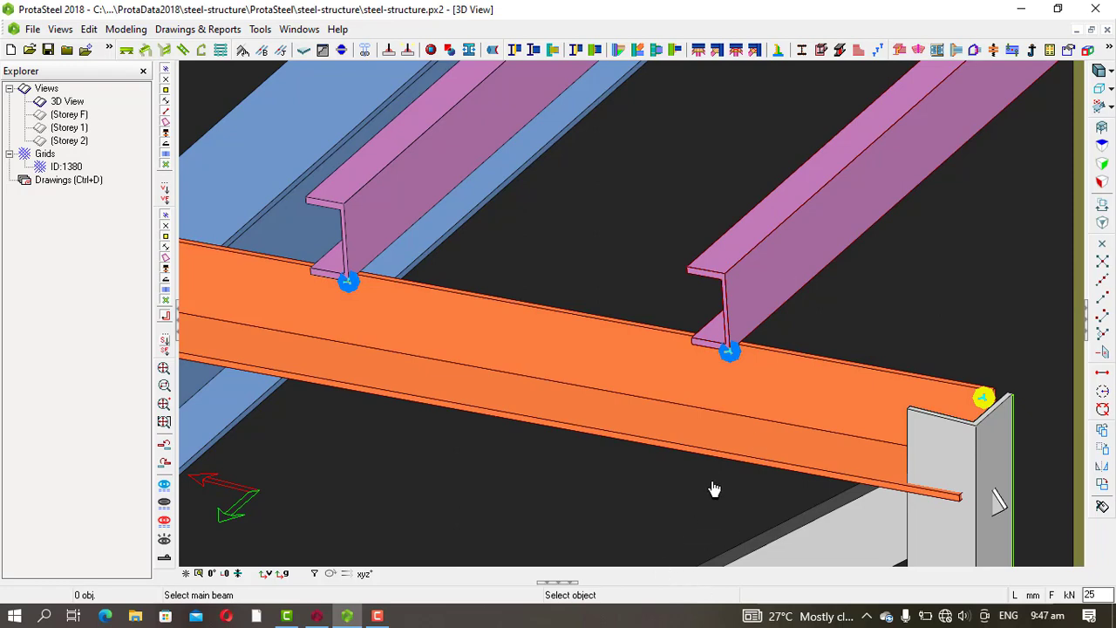
left_click(746, 416)
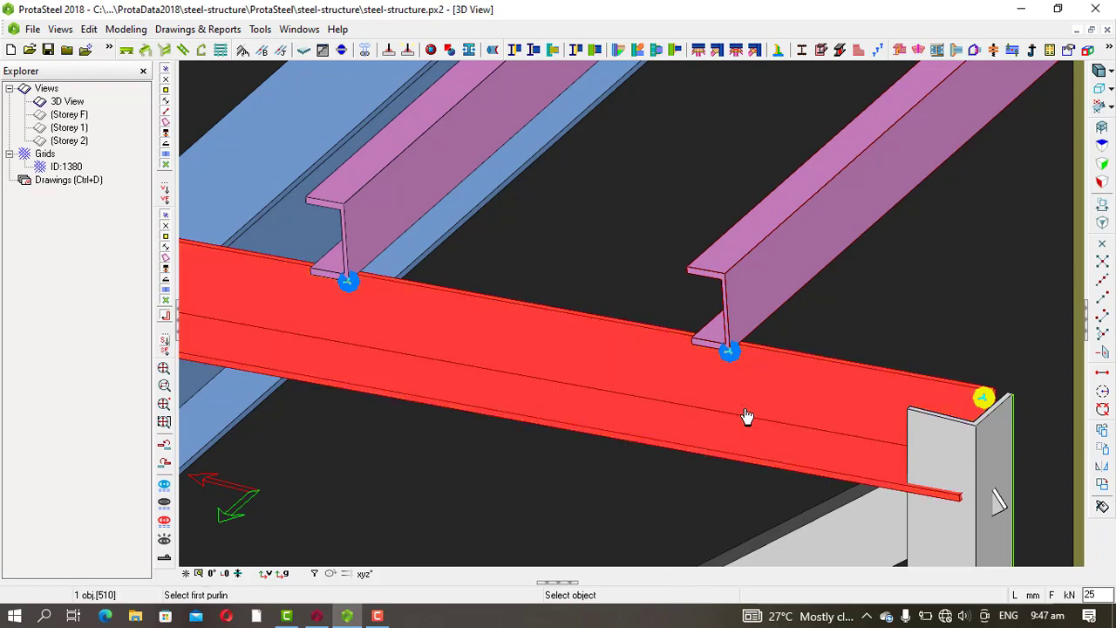
left_click(735, 292)
right_click(646, 270)
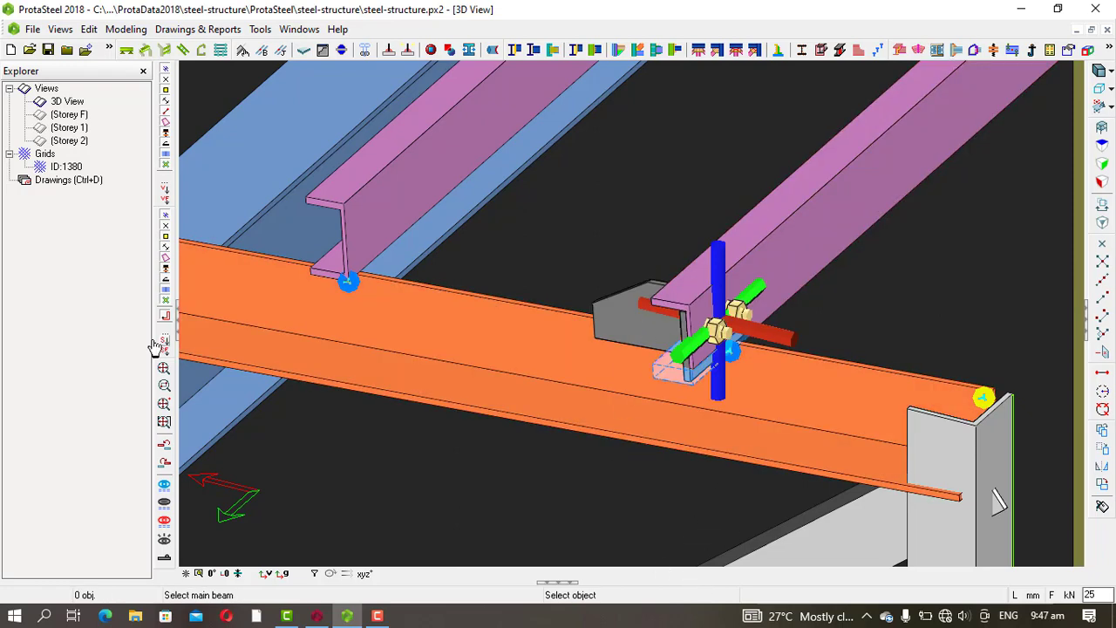
Step: Add bolted purlin connections between the front top chord and the second and third purlins from the tall end
left_click(419, 356)
left_click(371, 185)
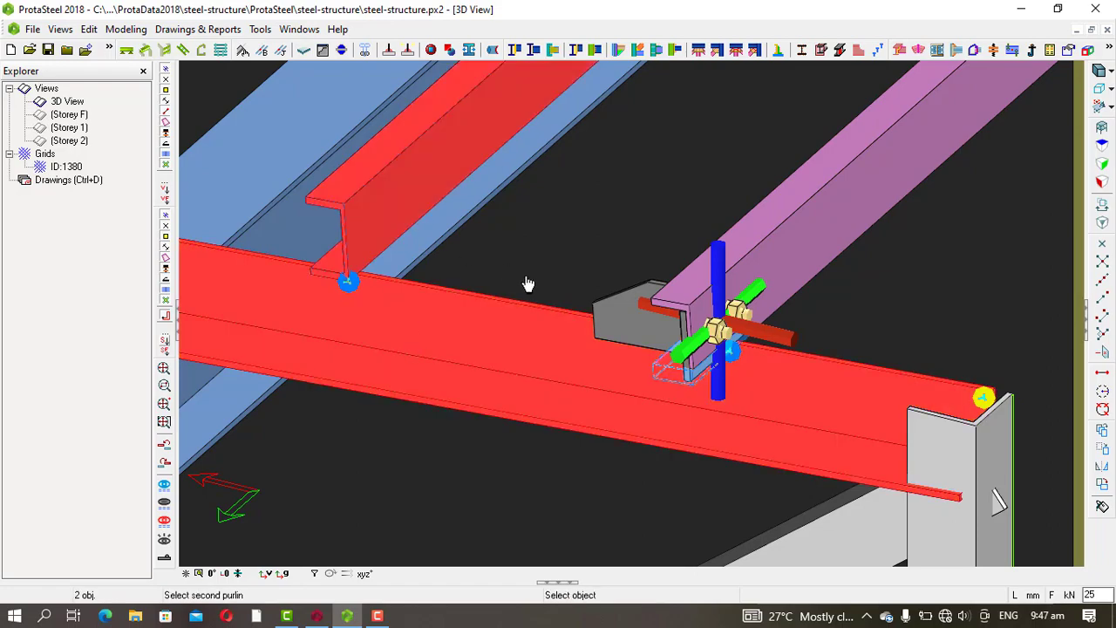
right_click(573, 253)
scroll(573, 253, "down", 4)
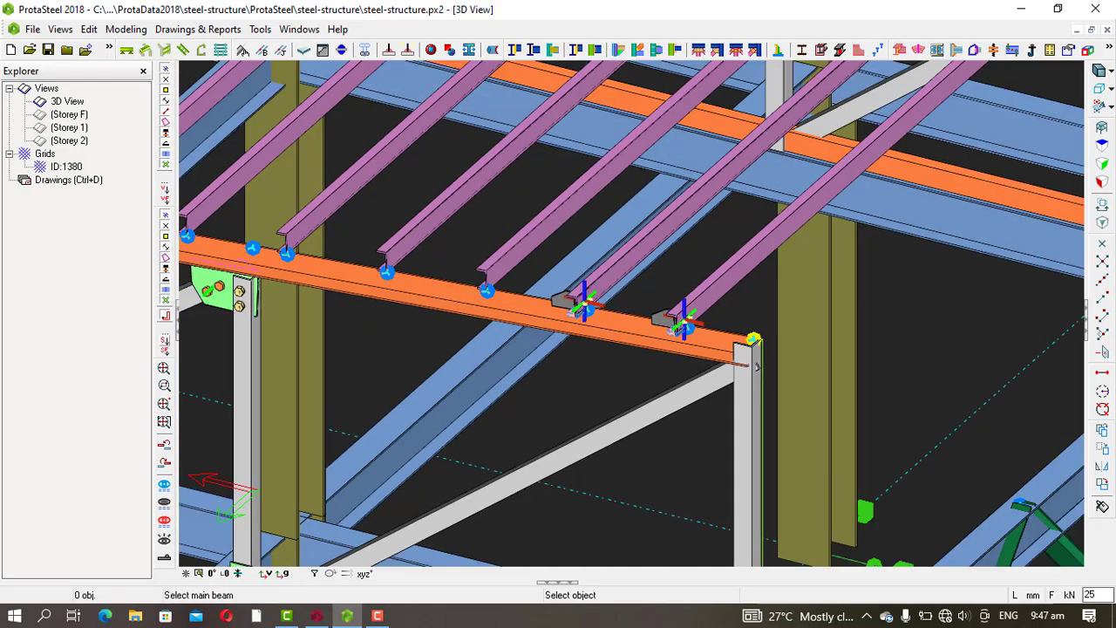
scroll(439, 366, "up", 5)
left_click(446, 367)
left_click(523, 307)
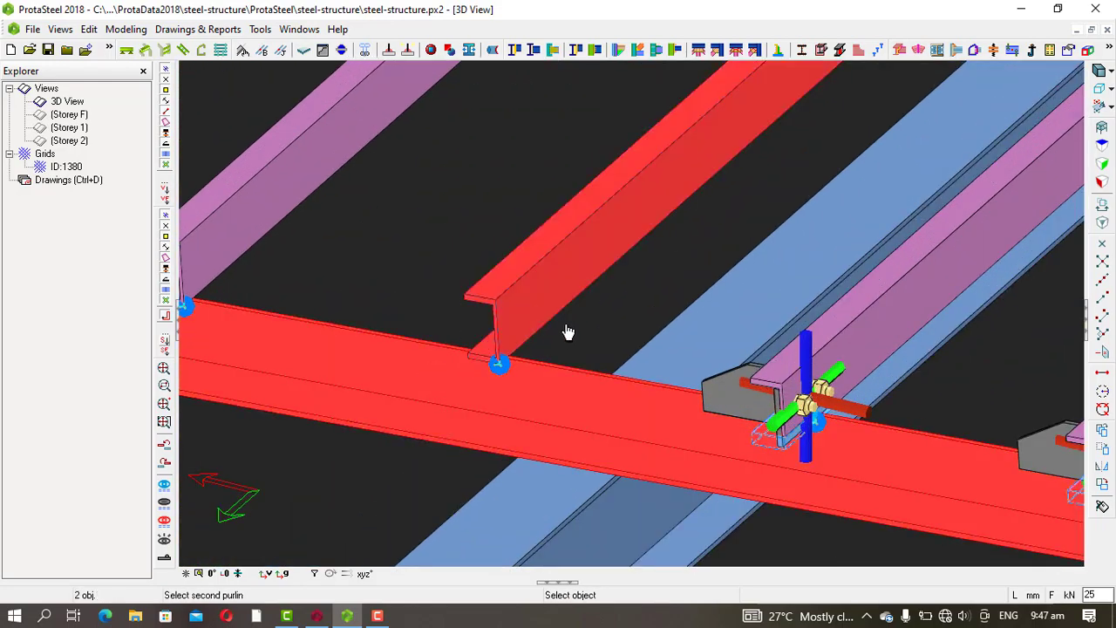
right_click(566, 332)
Step: Connect the fourth and fifth purlins from the tall end to the front top chord with bolted purlin connections
scroll(632, 341, "down", 4)
left_click(473, 322)
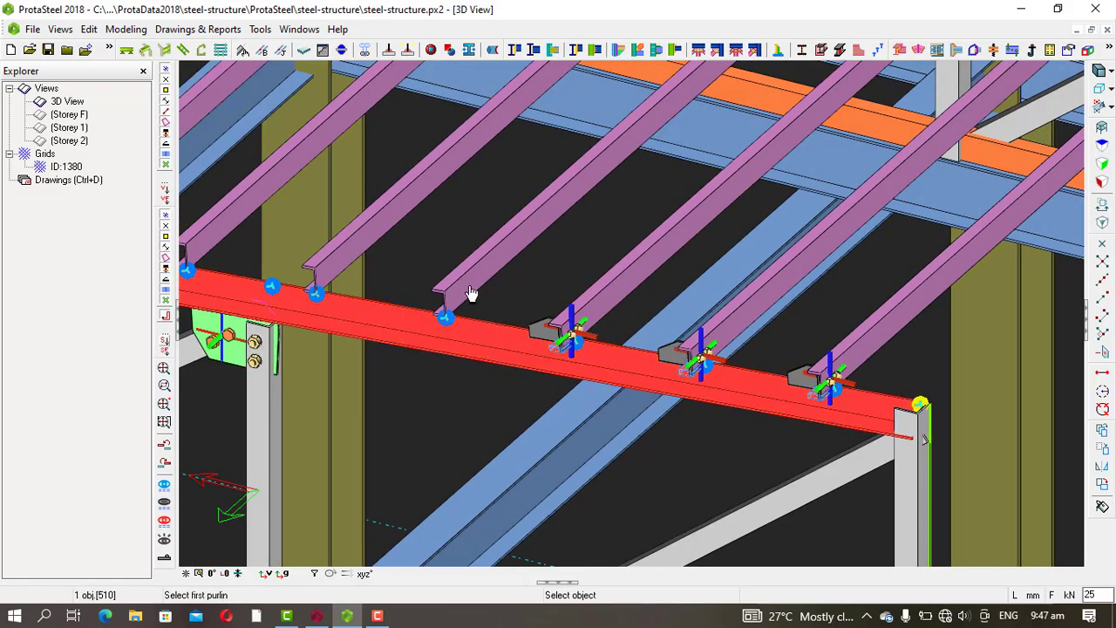
left_click(470, 293)
right_click(491, 309)
scroll(397, 290, "down", 3)
scroll(463, 319, "up", 4)
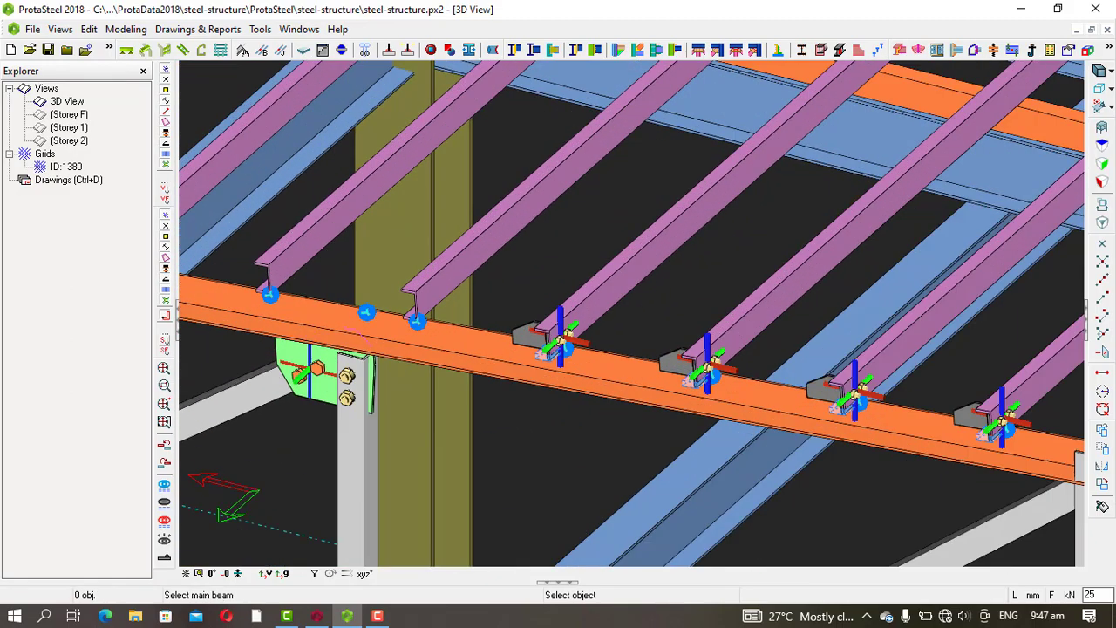
scroll(391, 357, "up", 2)
left_click(442, 349)
left_click(476, 305)
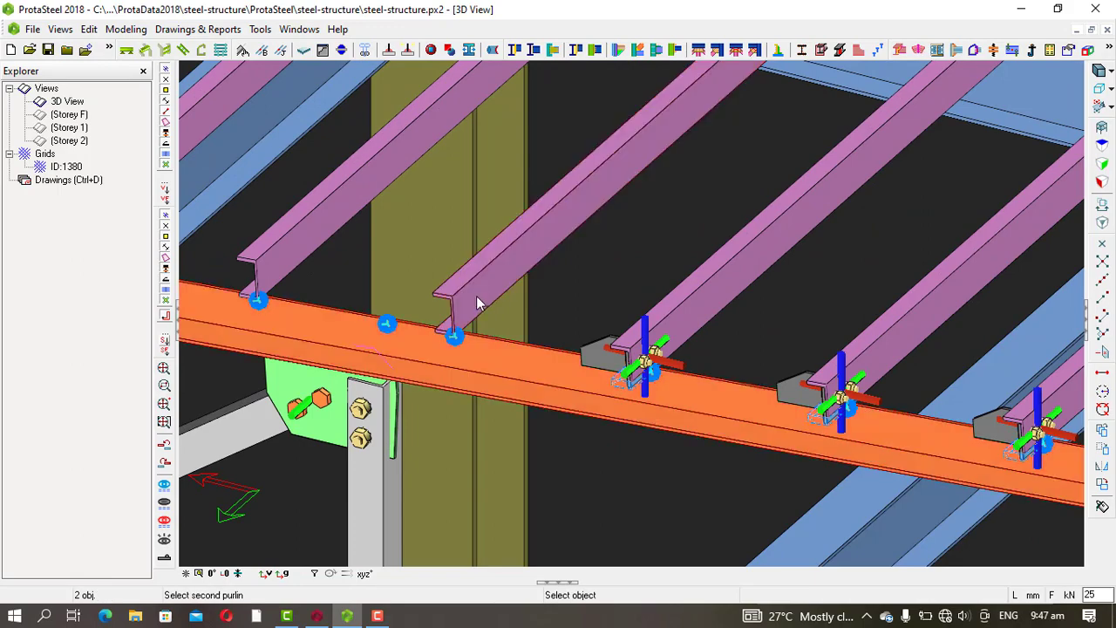
right_click(476, 305)
Step: Add a bolted purlin connection between the front top chord and the sixth purlin from the tall end, and end the command
left_click(322, 326)
left_click(297, 263)
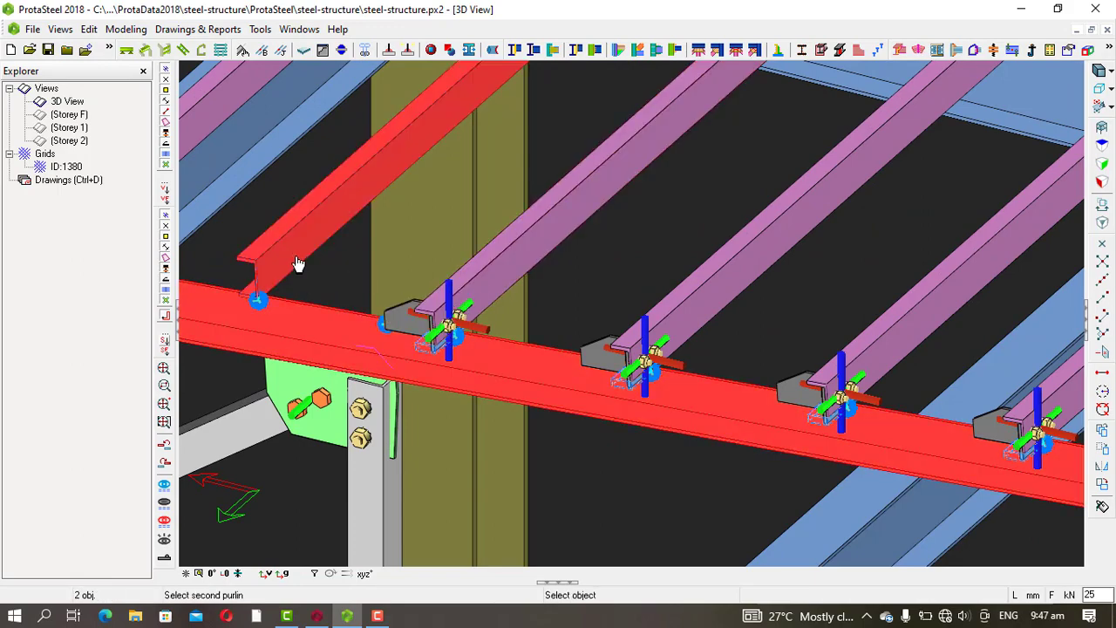
right_click(298, 264)
scroll(320, 294, "down", 3)
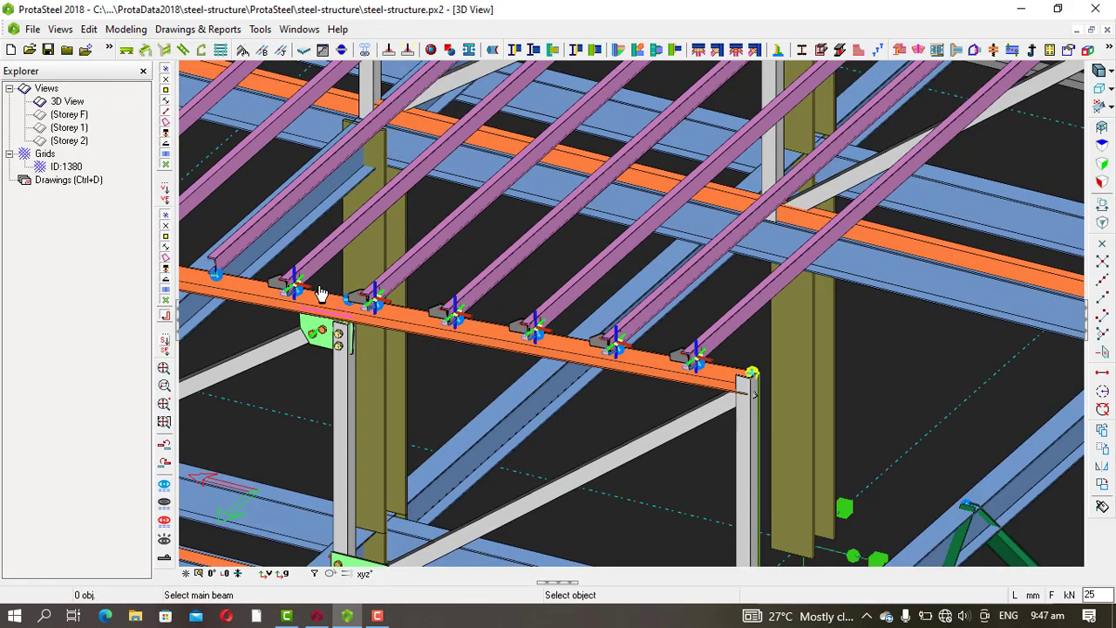
scroll(299, 349, "down", 2)
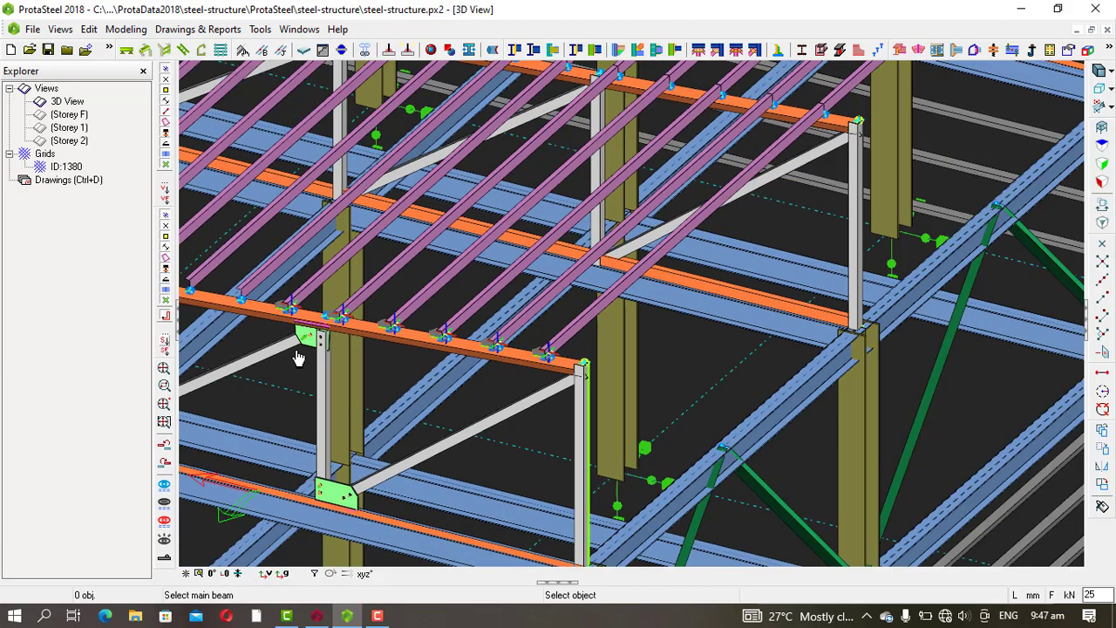
scroll(421, 372, "down", 2)
scroll(421, 372, "up", 3)
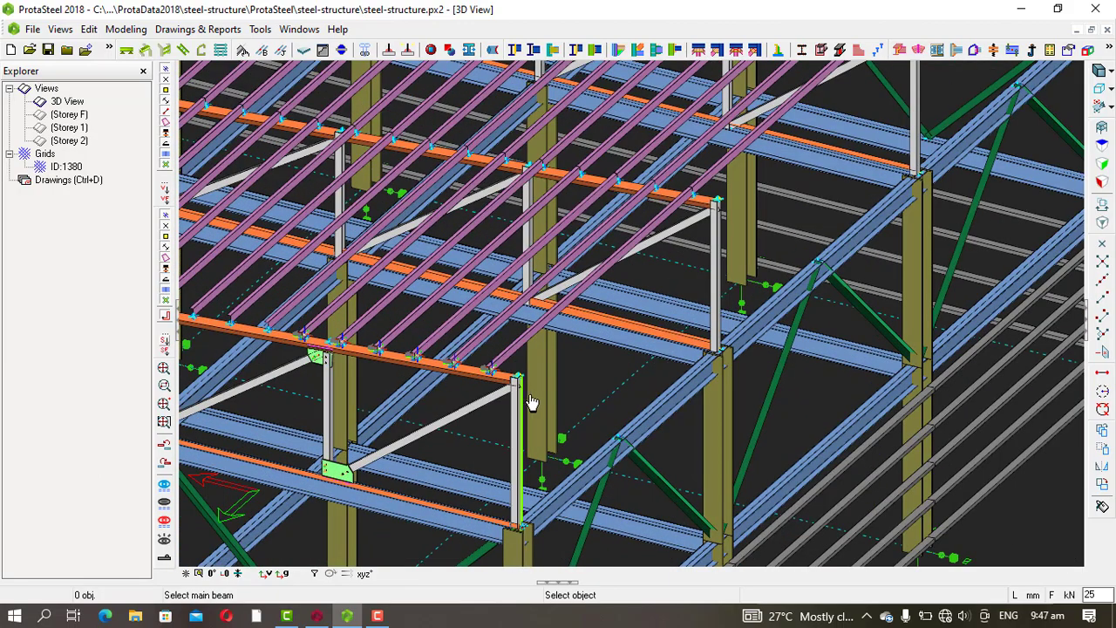
key("Escape")
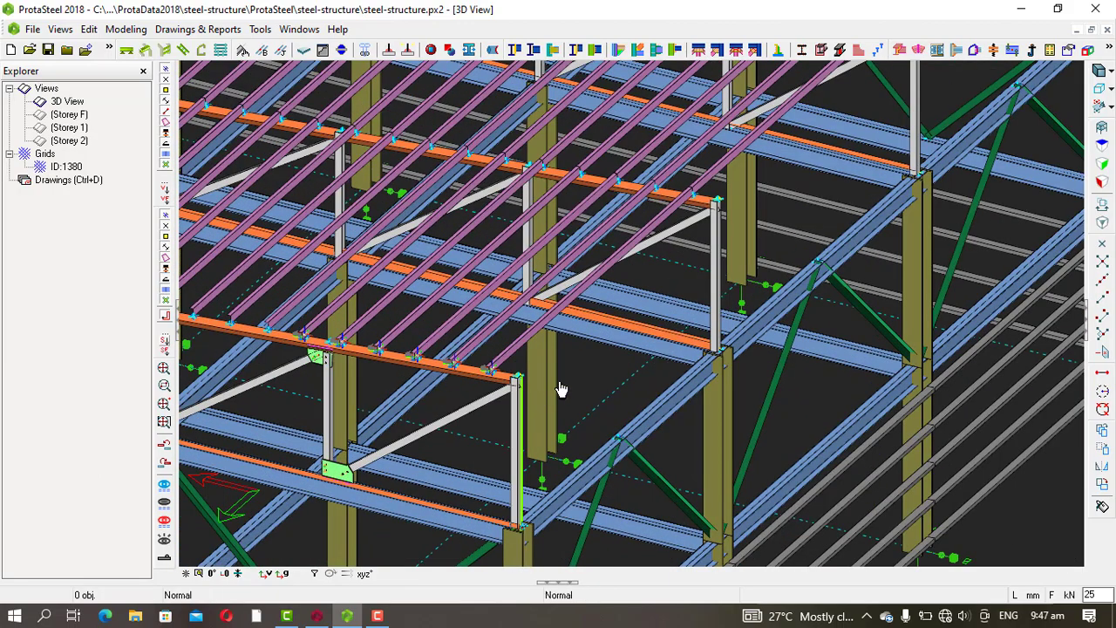
Step: Isolate the front and second trusses' top chords together with the end purlin that spans between them
scroll(634, 378, "down", 3)
scroll(624, 399, "up", 4)
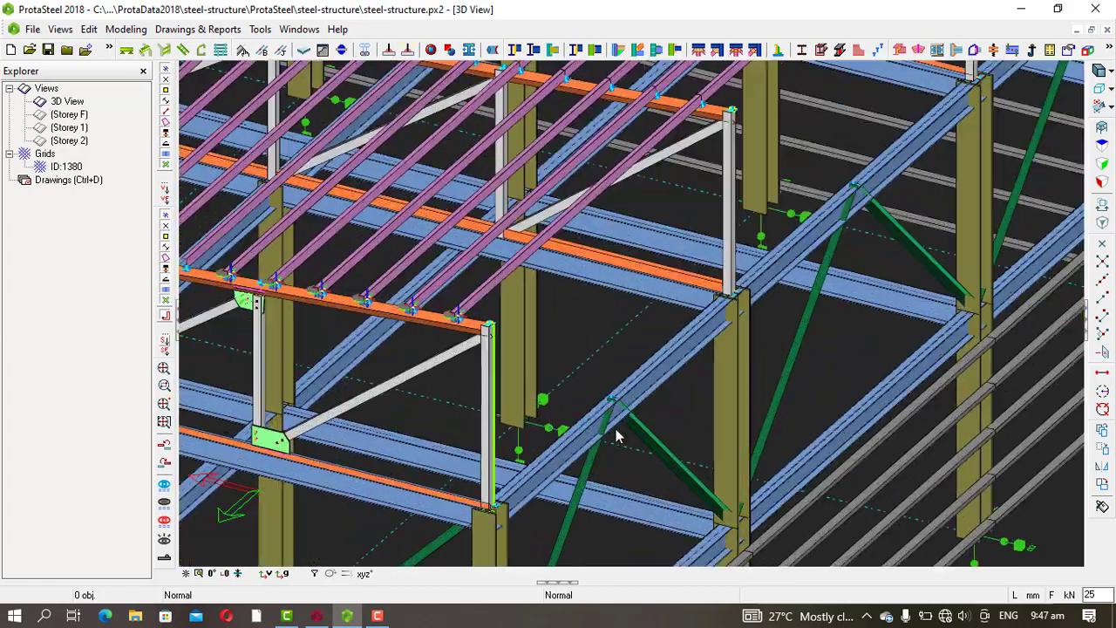
scroll(452, 469, "down", 1)
scroll(505, 372, "up", 3)
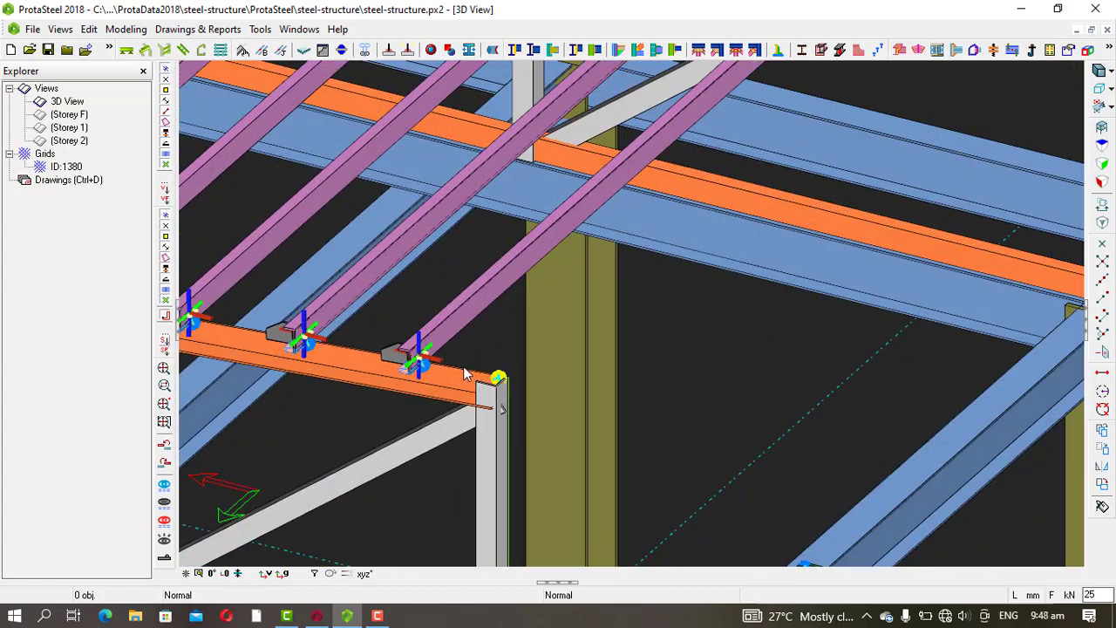
left_click(456, 391)
scroll(456, 390, "down", 2)
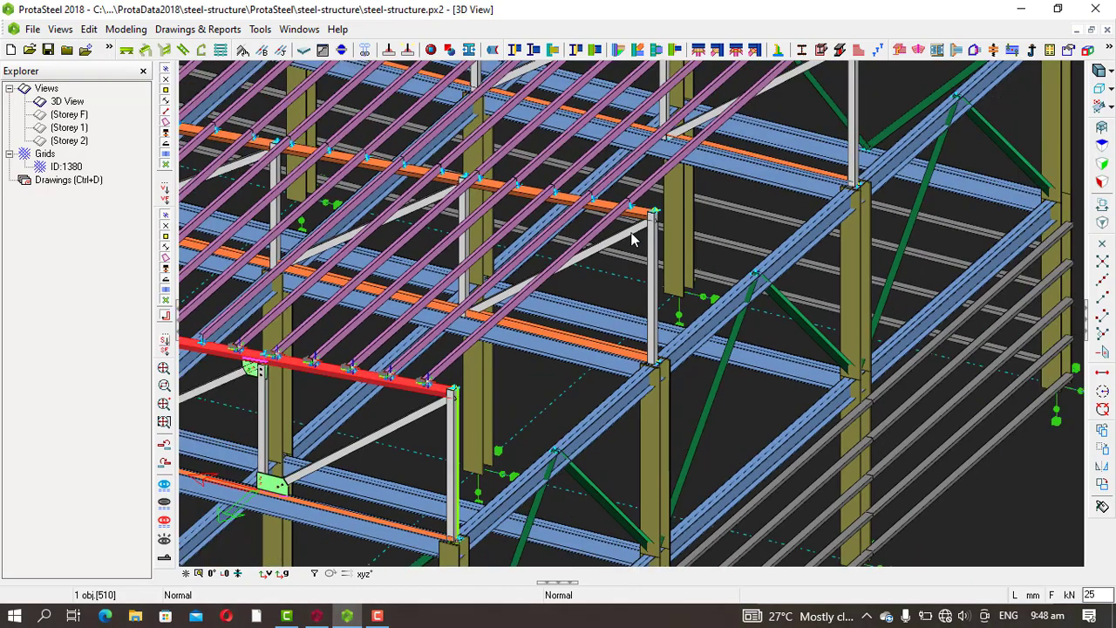
scroll(634, 218, "up", 2)
left_click_drag(621, 207, 566, 229)
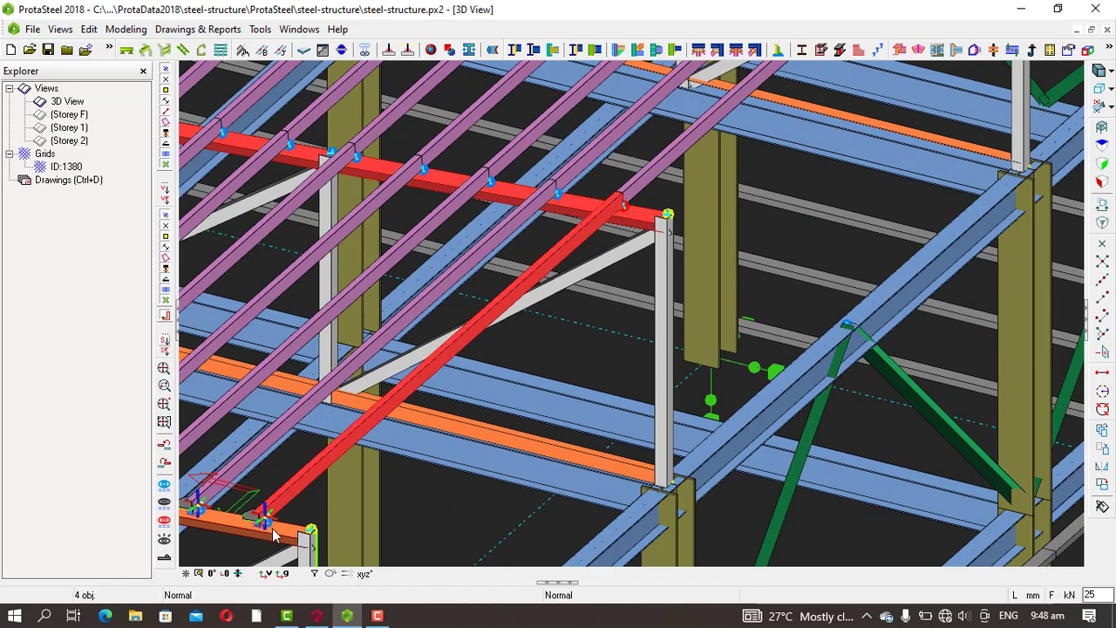
left_click(281, 537)
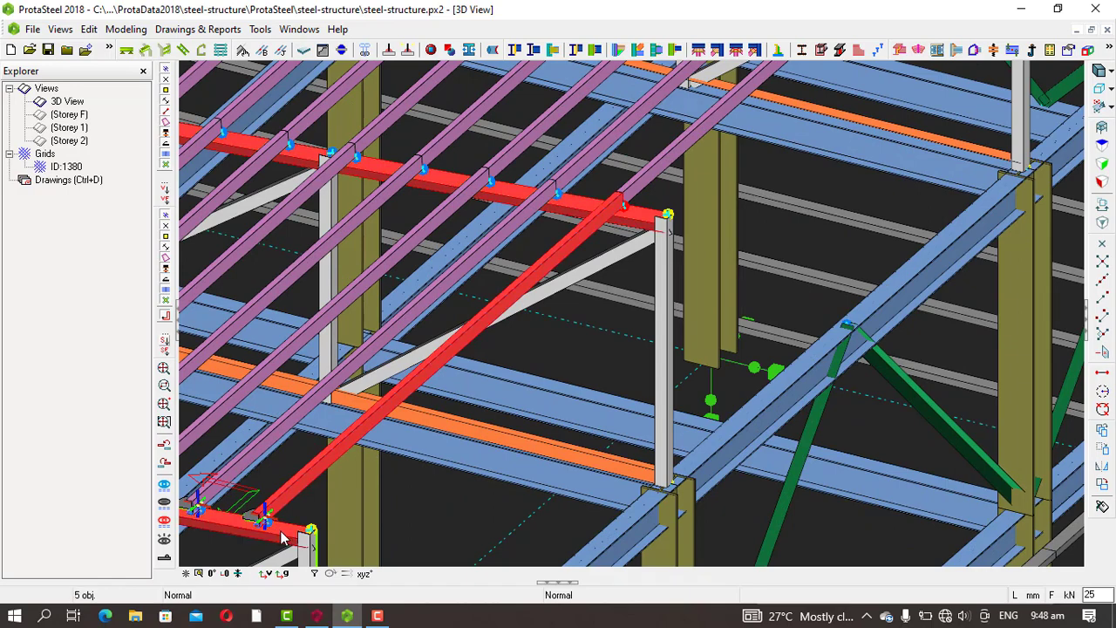
right_click(407, 518)
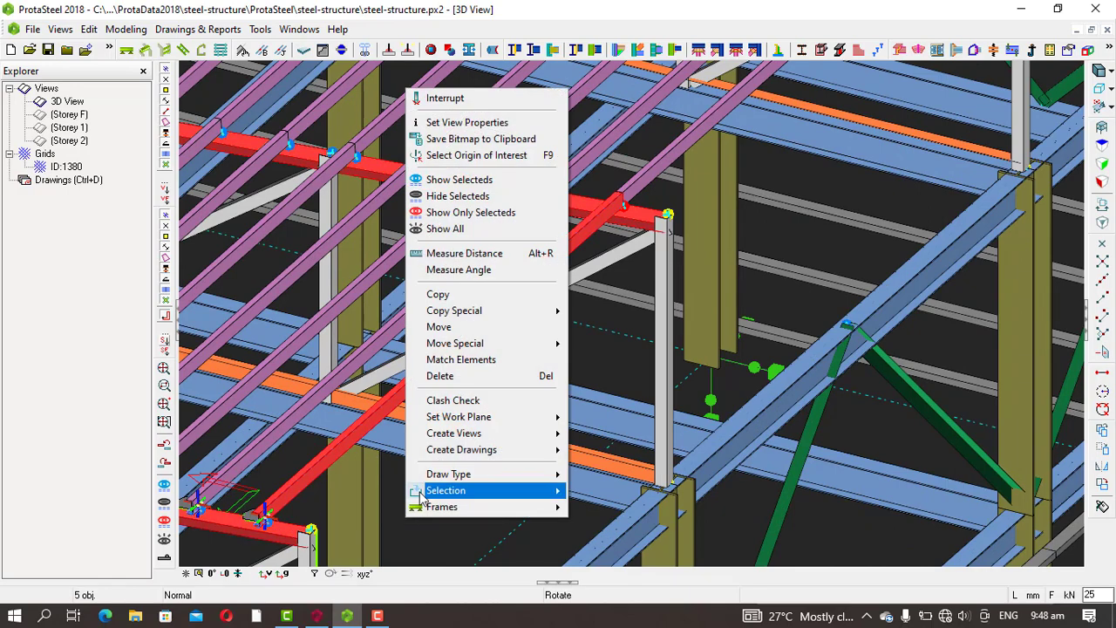
left_click(480, 215)
Step: Examine how the isolated end purlin meets both top chords, then clear the selection and show all members again
scroll(650, 187, "down", 3)
scroll(450, 342, "up", 5)
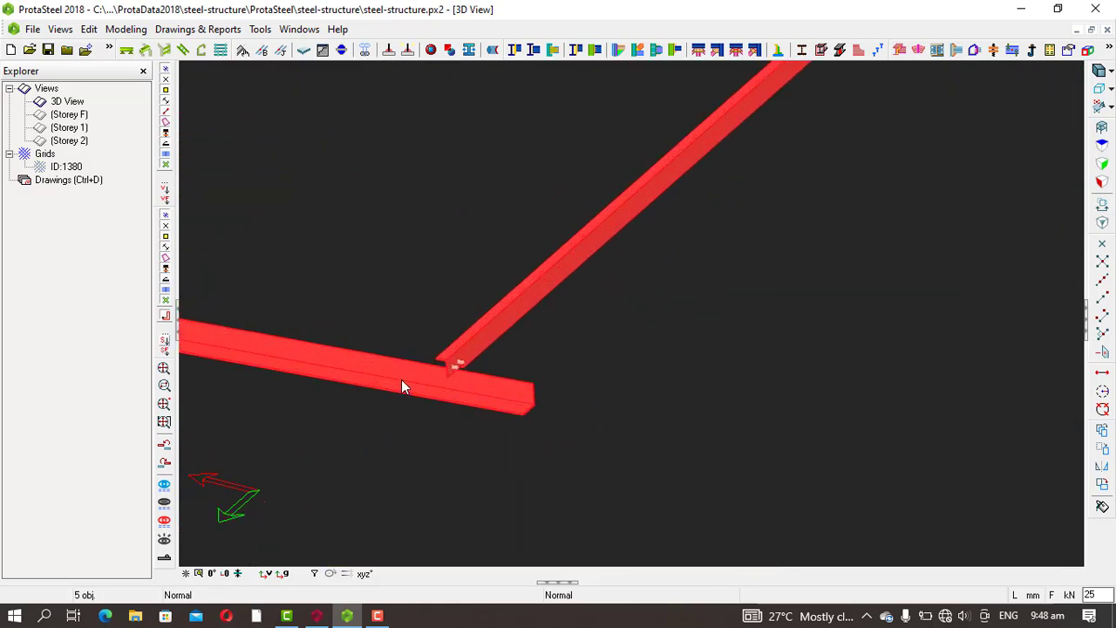
scroll(379, 436, "down", 4)
scroll(730, 119, "up", 4)
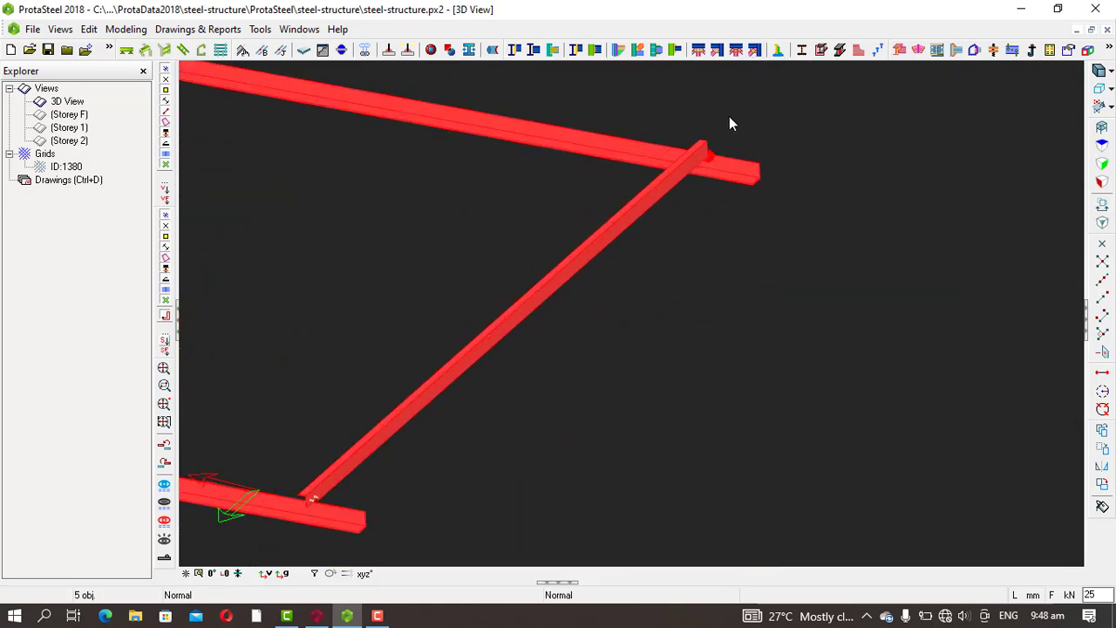
scroll(710, 198, "down", 3)
scroll(651, 240, "up", 3)
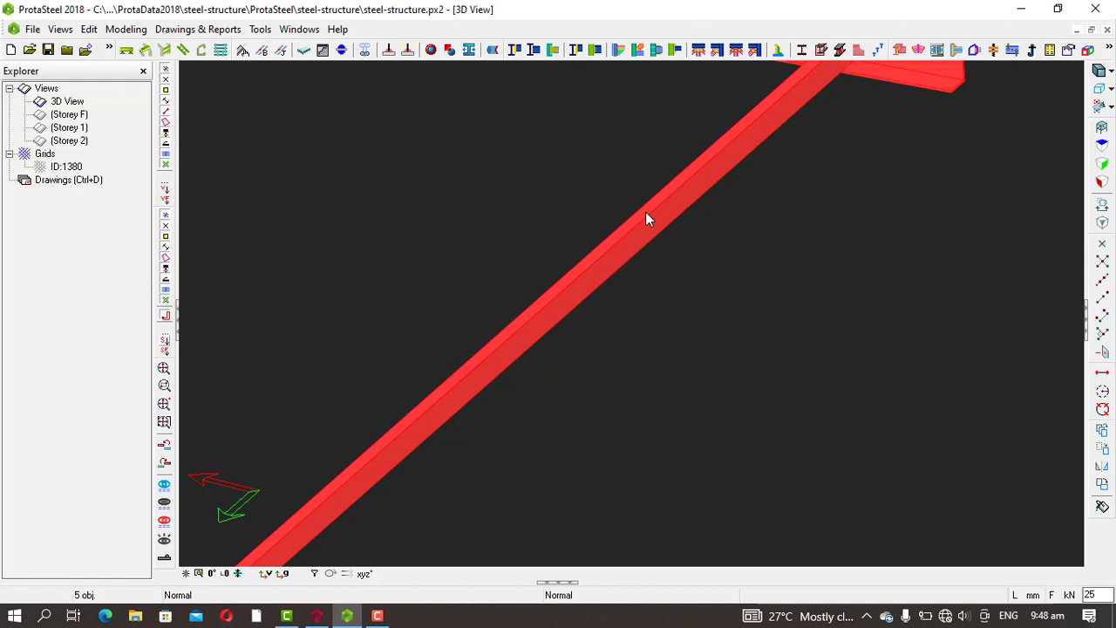
scroll(646, 212, "down", 3)
left_click(618, 304)
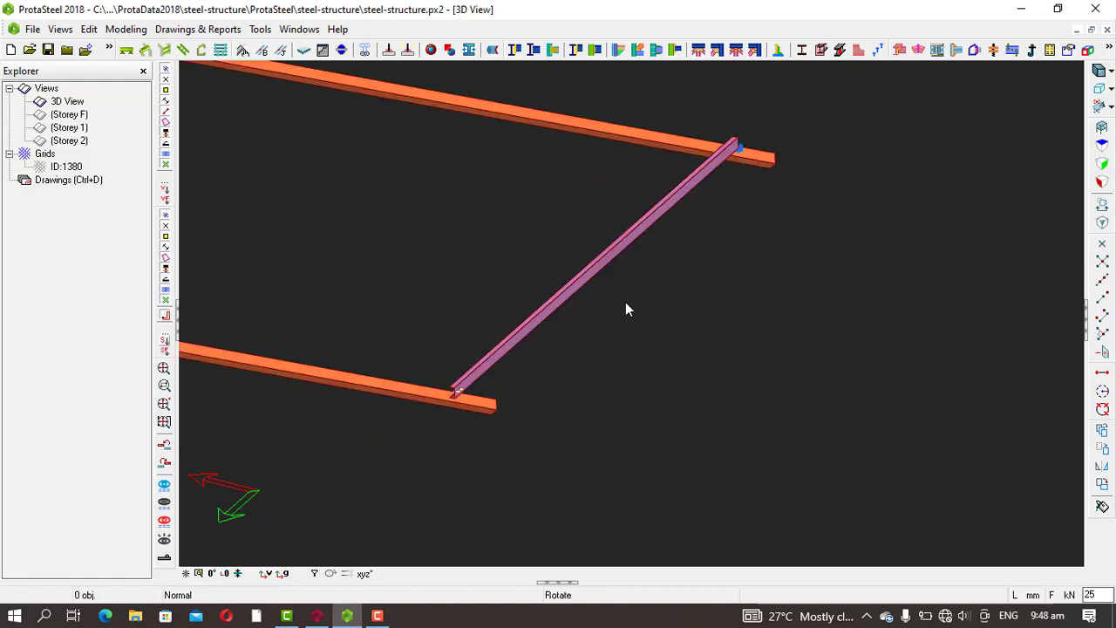
right_click(625, 302)
left_click(663, 394)
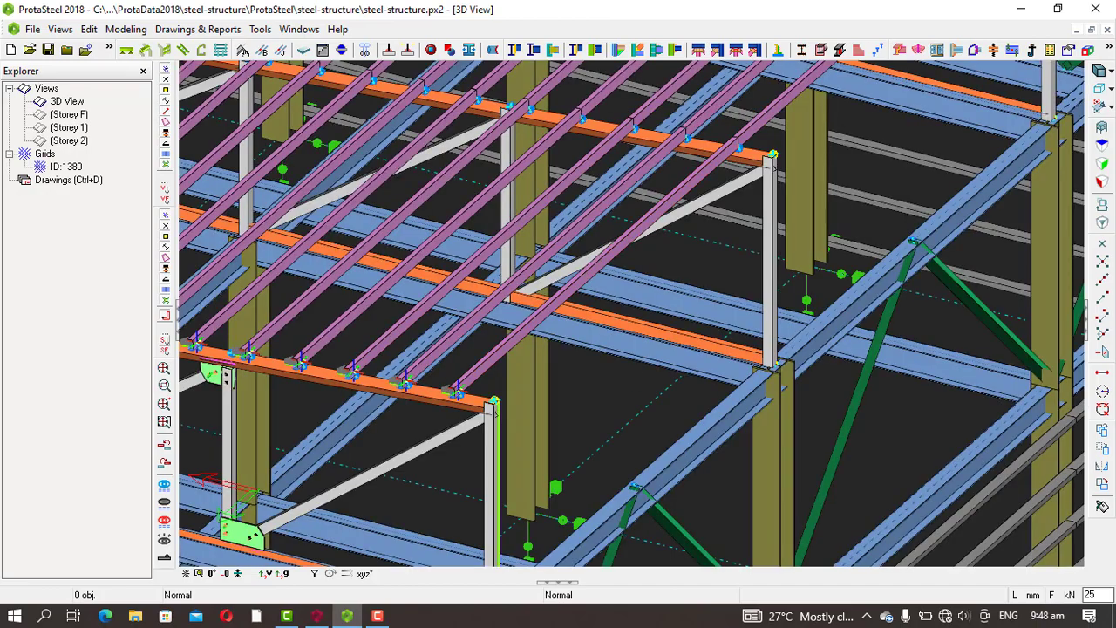
Step: Isolate the bottom chords of the front truss and the second truss
scroll(645, 424, "down", 2)
scroll(509, 420, "up", 4)
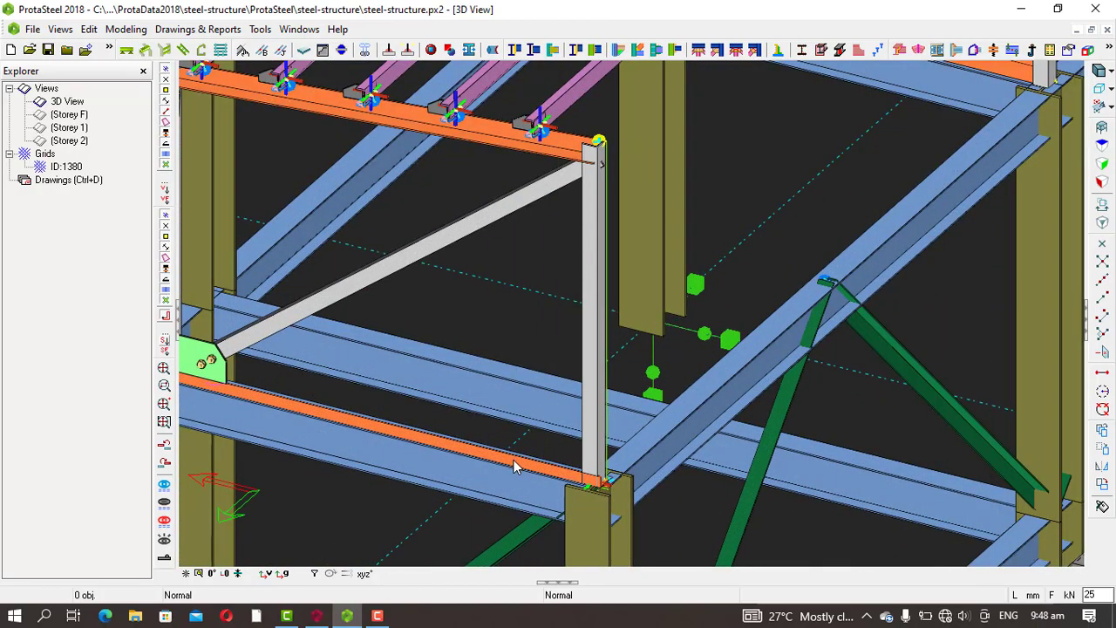
left_click(515, 466)
scroll(513, 454, "down", 3)
scroll(704, 296, "up", 4)
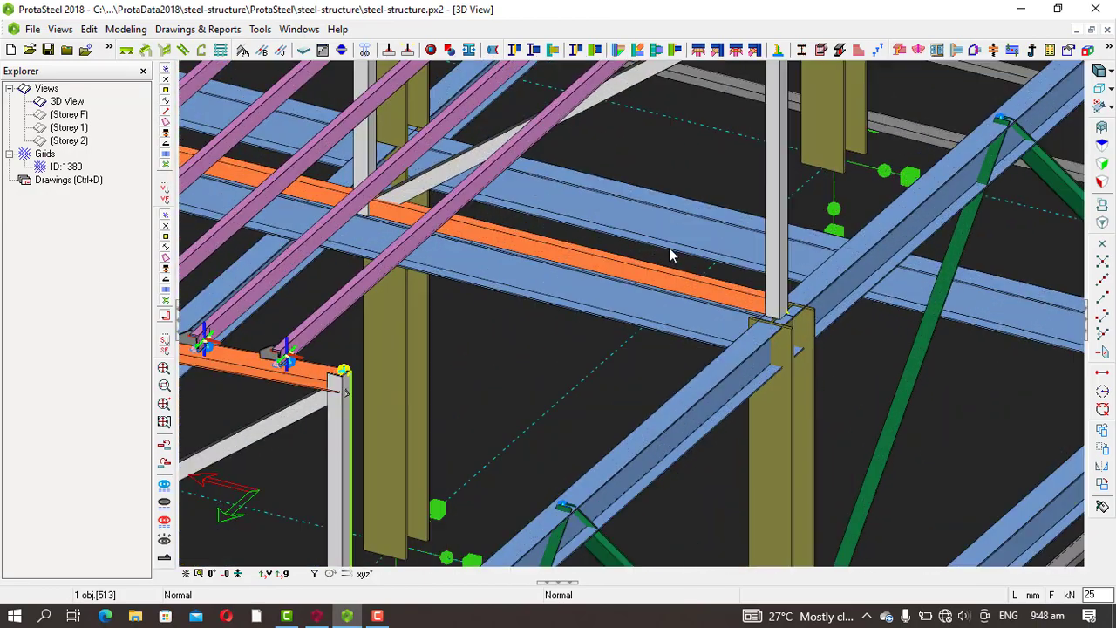
left_click(677, 292)
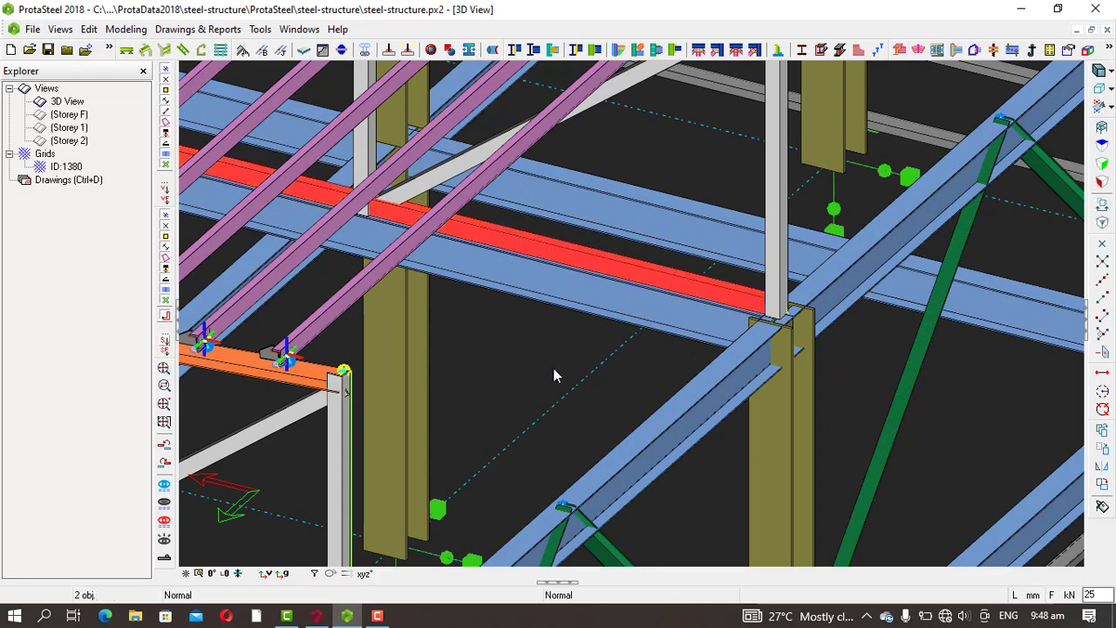
right_click(552, 375)
left_click(605, 323)
scroll(683, 264, "down", 1)
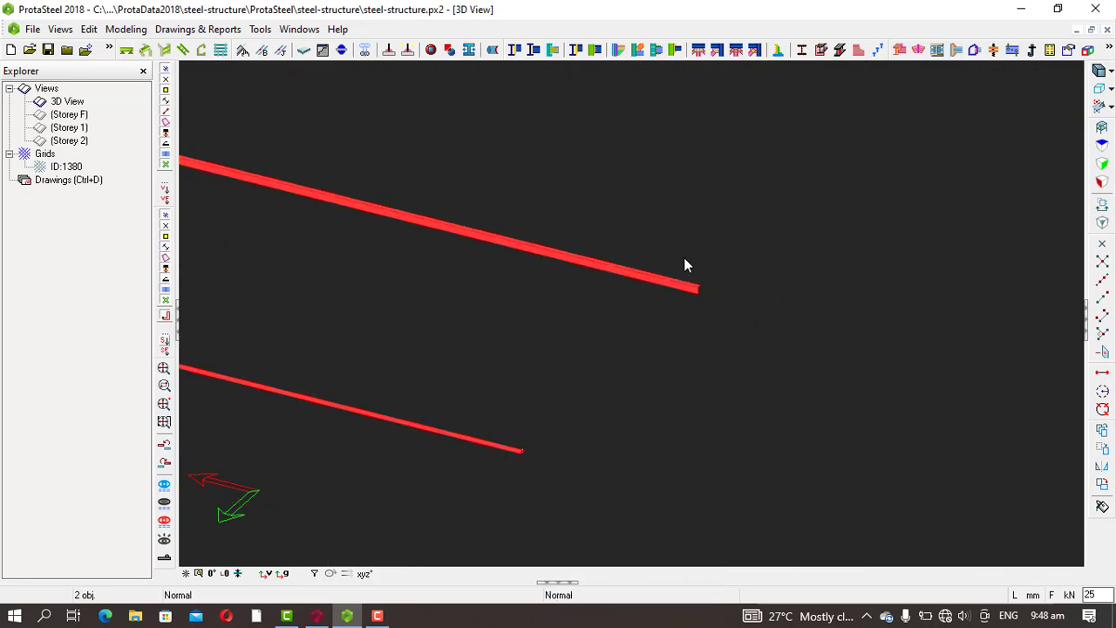
Step: Rotate the front truss's bottom chord section to match the second truss's bottom chord orientation, and clear the selection
scroll(683, 259, "down", 2)
scroll(574, 383, "up", 6)
scroll(500, 412, "down", 2)
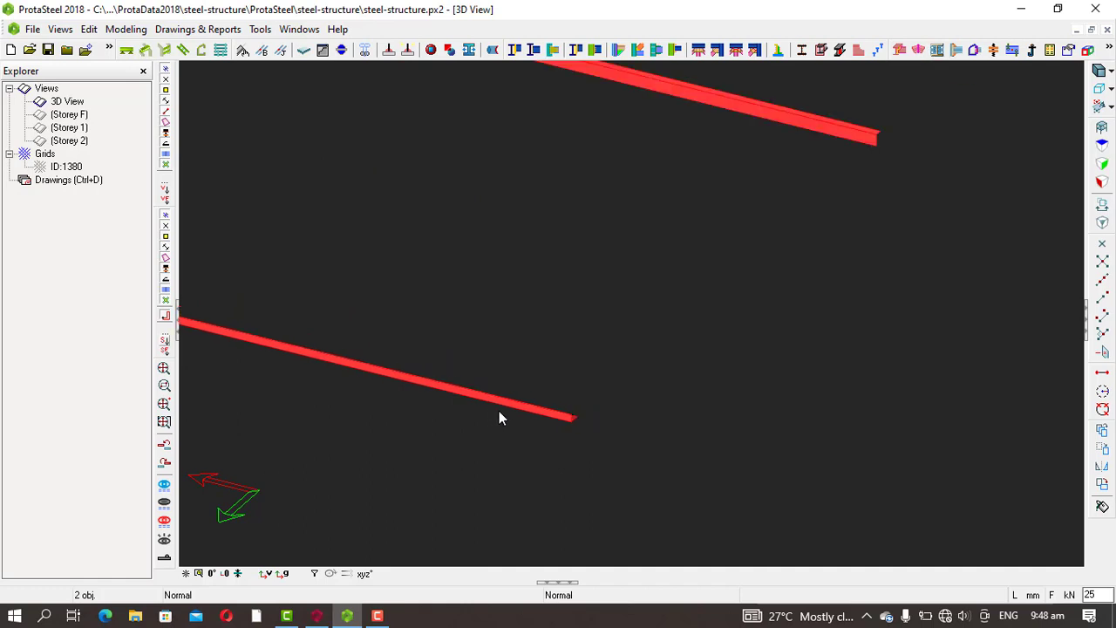
scroll(499, 410, "down", 2)
scroll(767, 213, "up", 3)
left_click(436, 477)
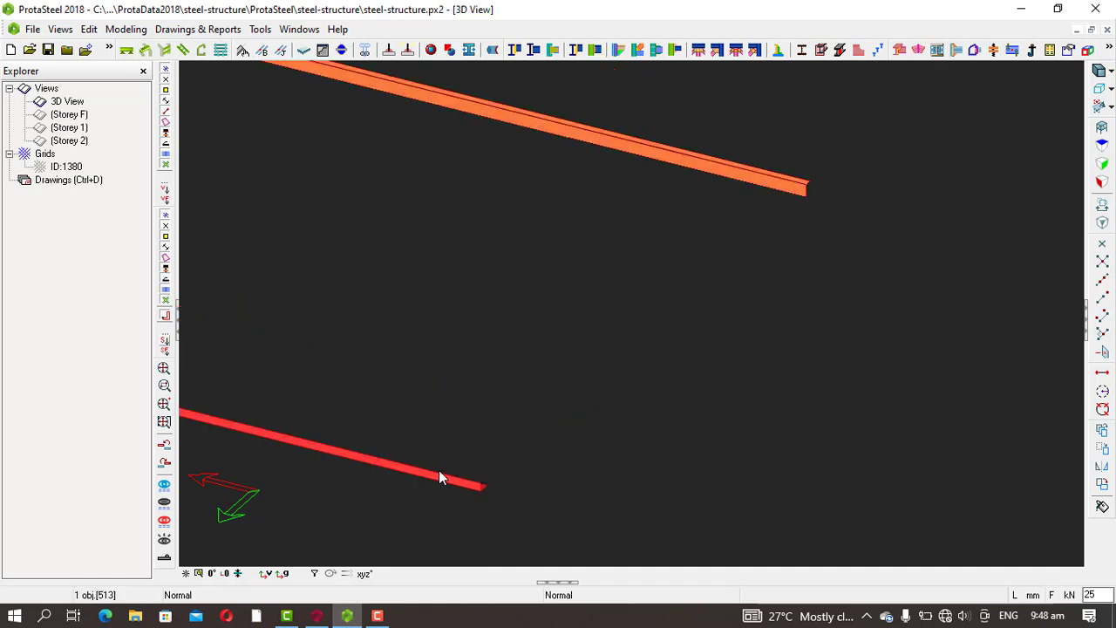
right_click(439, 472)
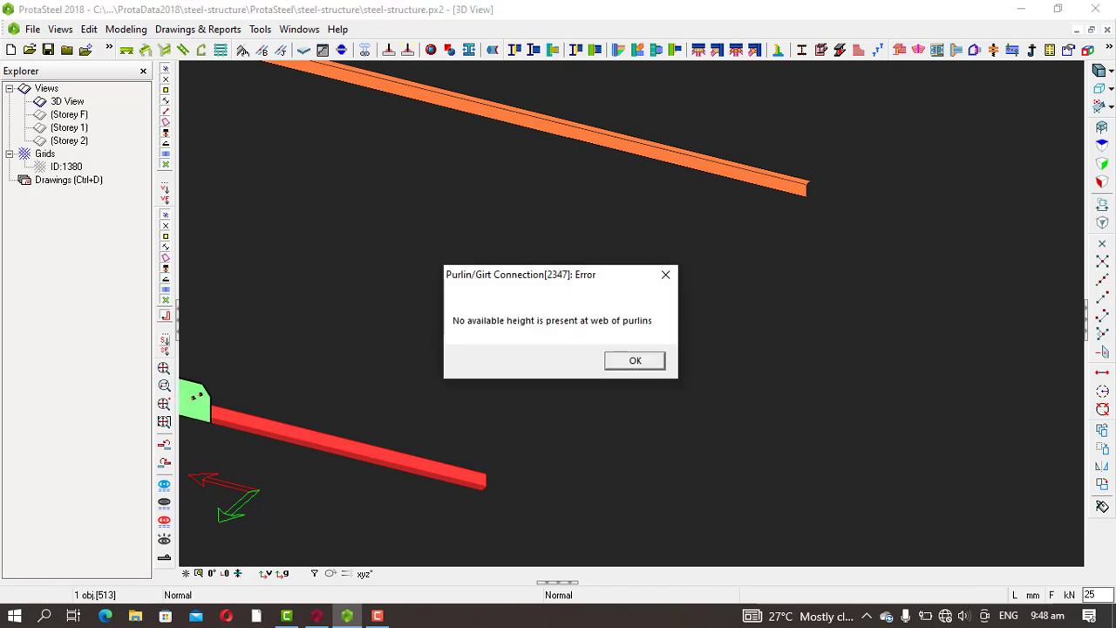
key("Return")
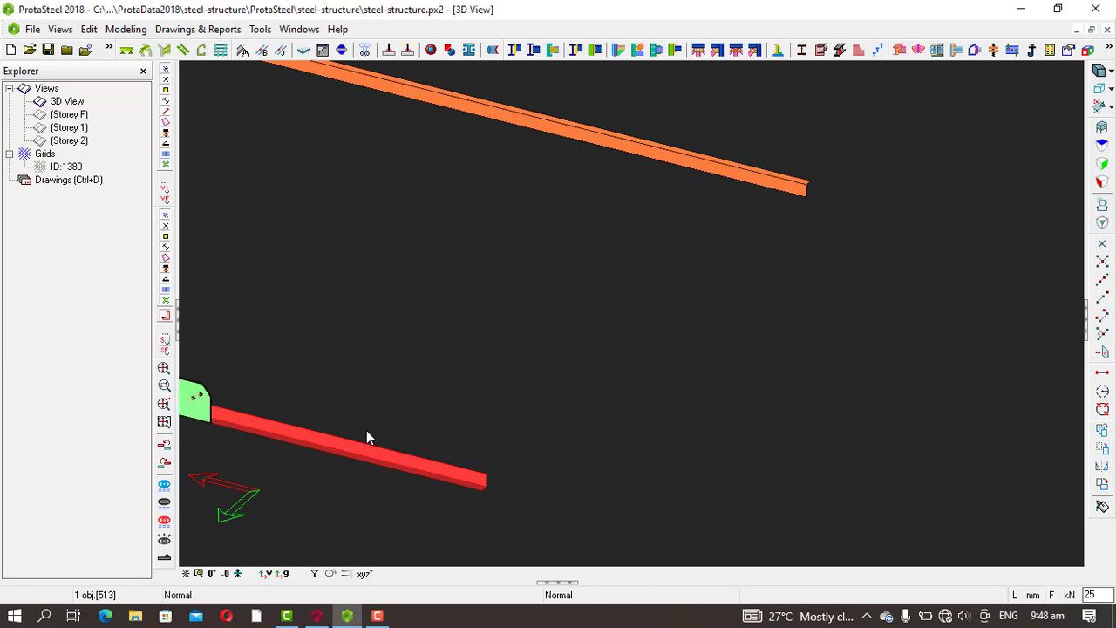
key("Return")
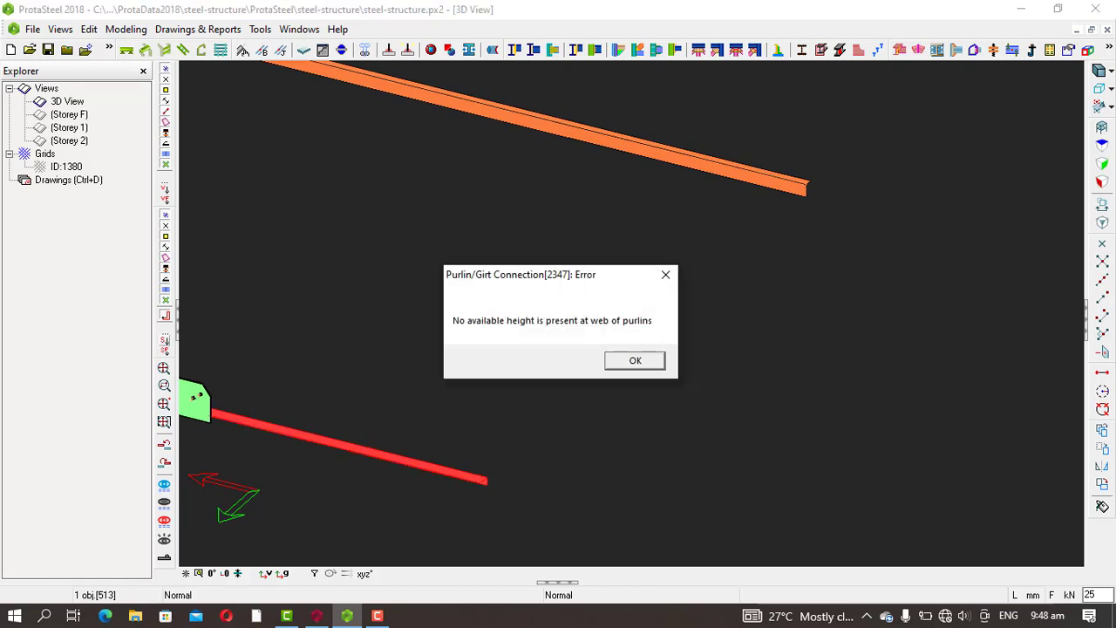
key("Return")
scroll(564, 395, "up", 3)
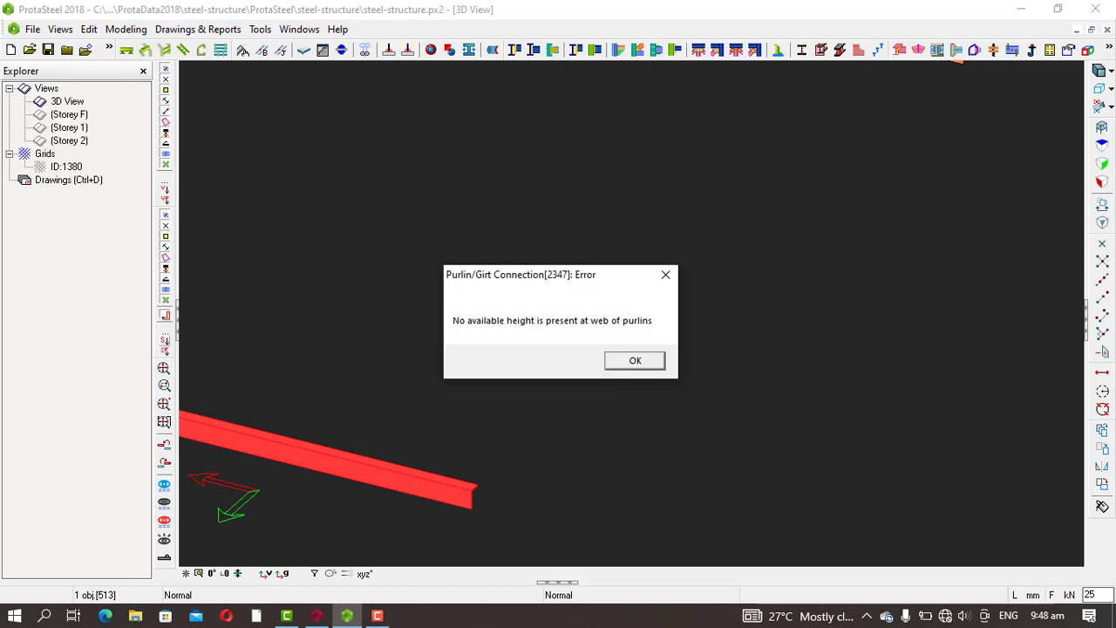
key("Return")
scroll(637, 427, "down", 2)
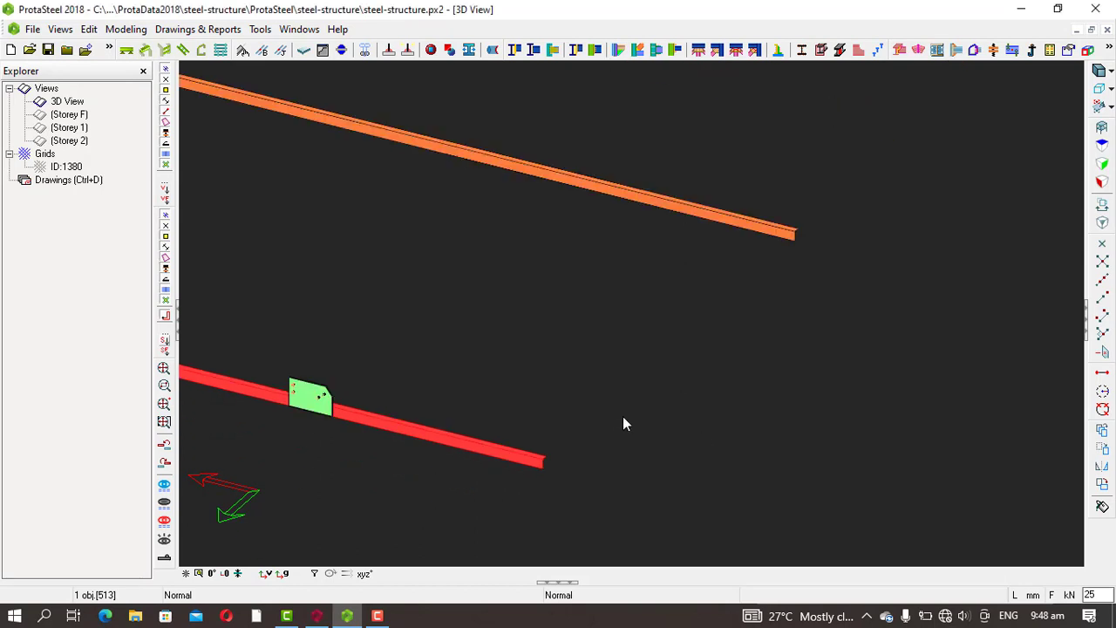
scroll(783, 218, "up", 3)
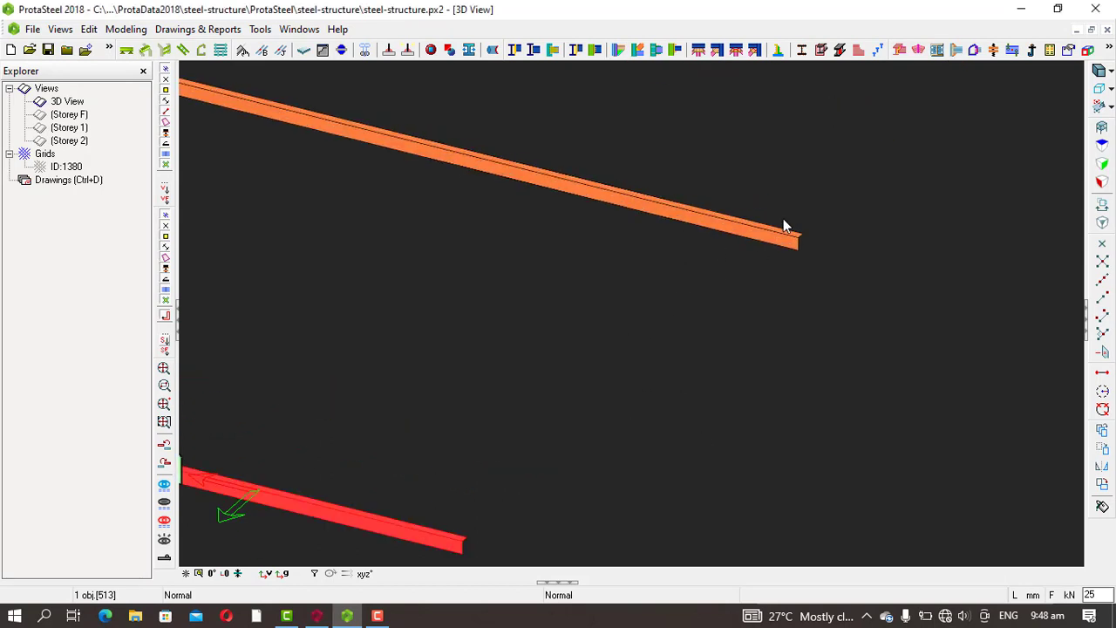
scroll(783, 219, "down", 2)
left_click(663, 386)
scroll(532, 419, "down", 2)
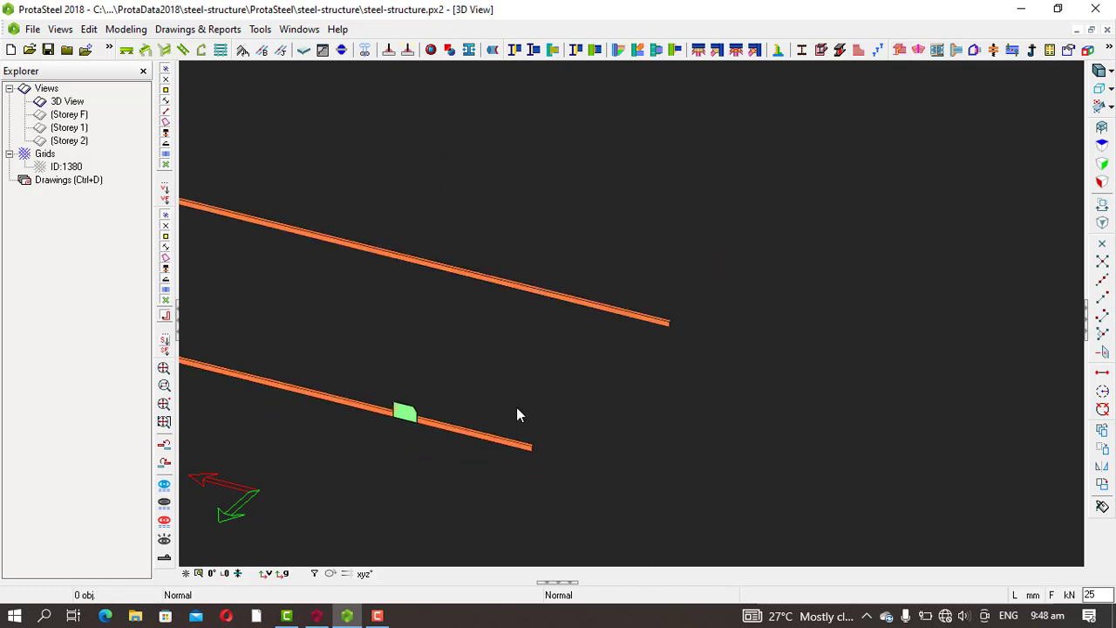
Step: Rotate the second truss's bottom chord section about its own axis and clear the selection
scroll(523, 423, "up", 3)
scroll(592, 401, "down", 3)
scroll(597, 408, "up", 4)
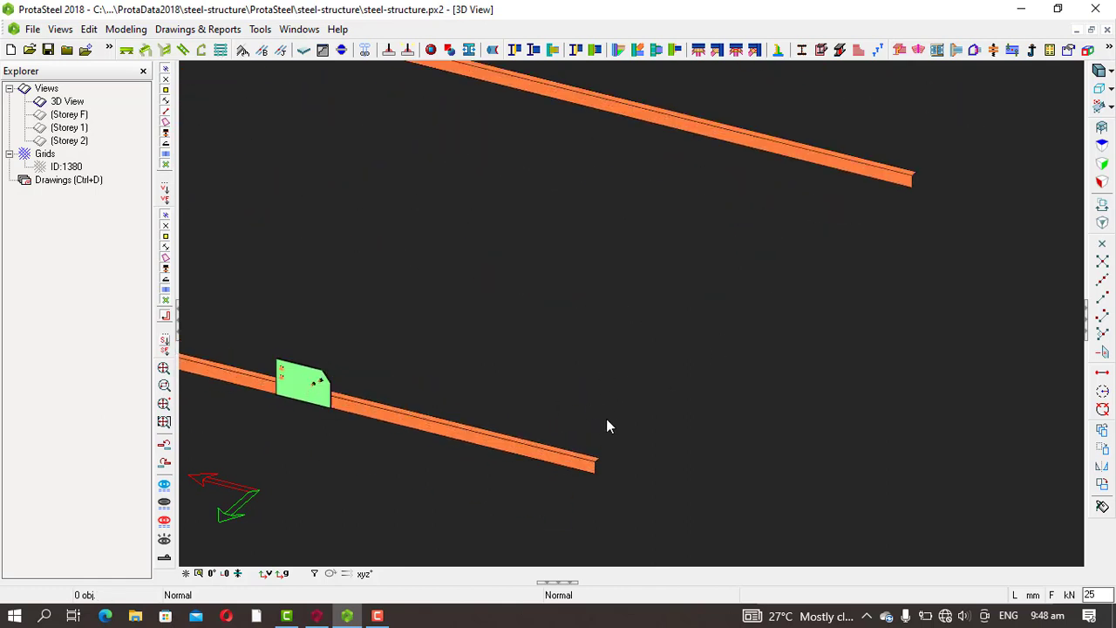
scroll(475, 553, "down", 3)
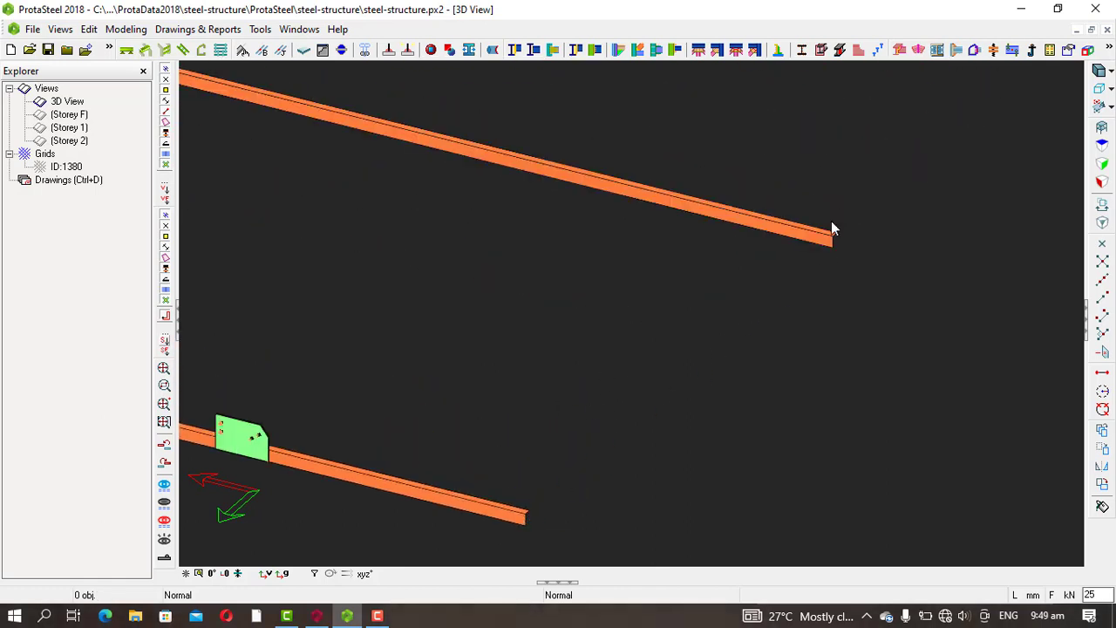
scroll(833, 231, "up", 2)
left_click(835, 240)
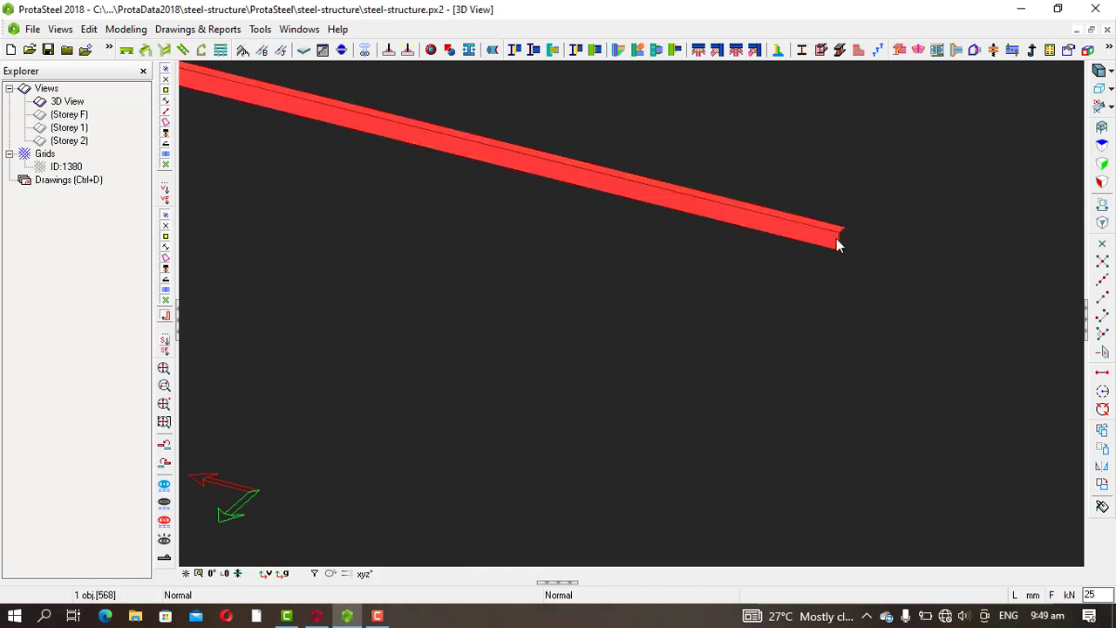
scroll(842, 260, "down", 1)
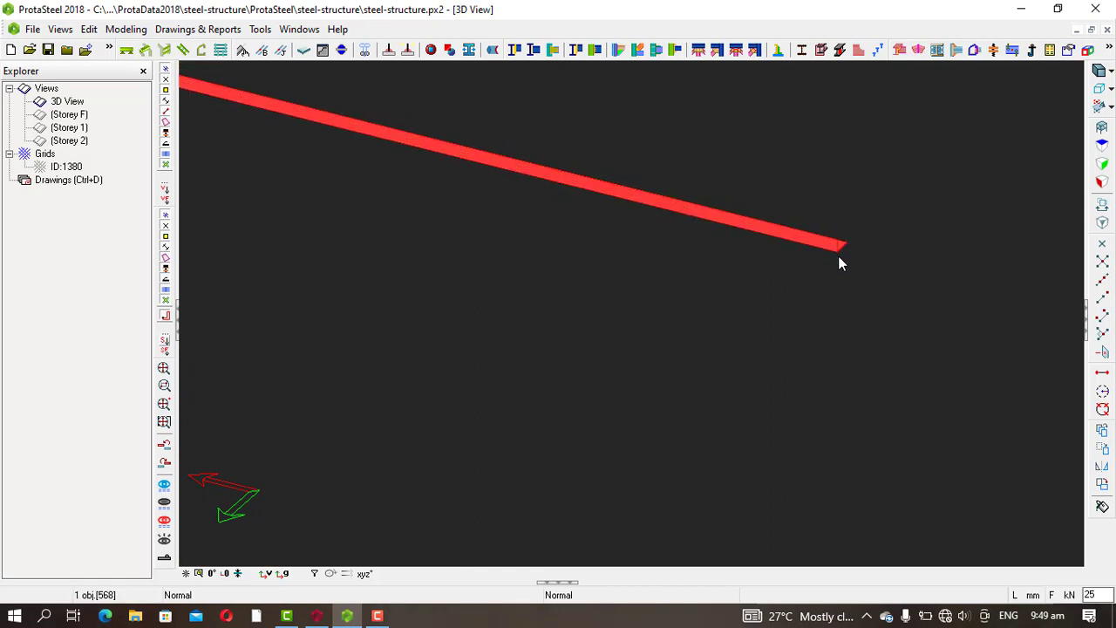
scroll(838, 256, "up", 1)
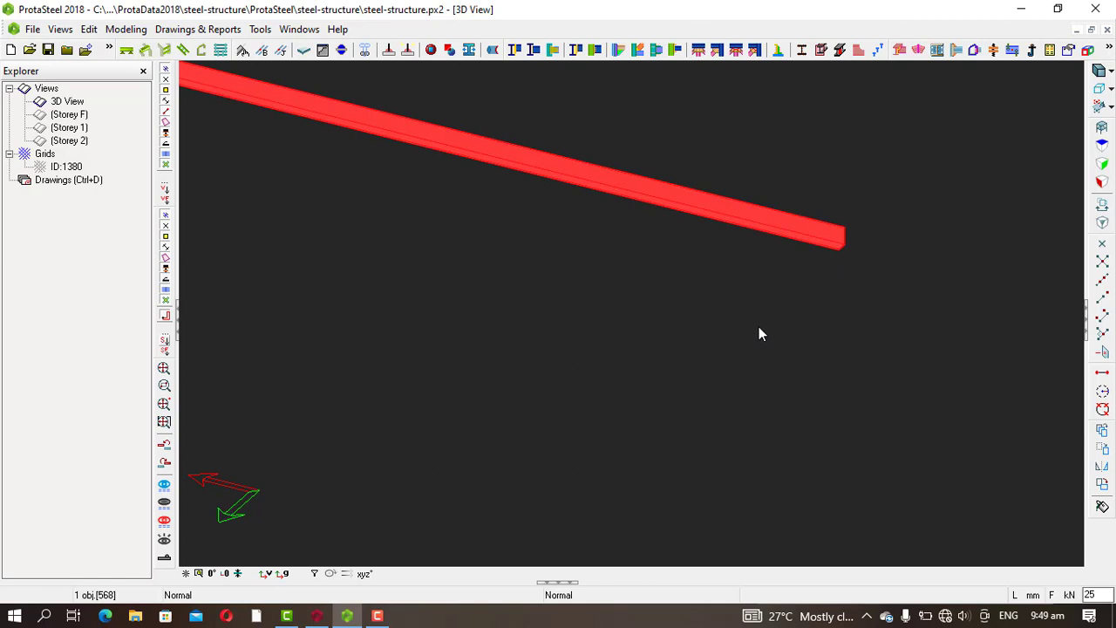
key("r")
key("Escape")
scroll(838, 289, "down", 1)
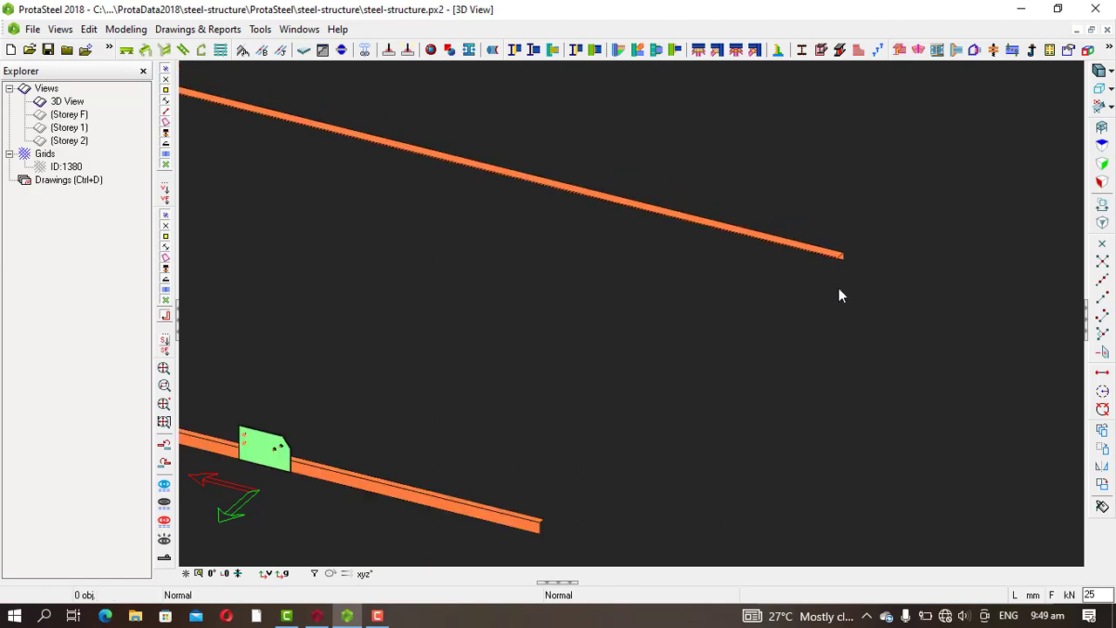
Step: Add a purlin from the gusset plate on the front truss's bottom chord to the second truss's bottom chord
scroll(839, 289, "down", 2)
scroll(670, 422, "up", 3)
scroll(551, 465, "down", 3)
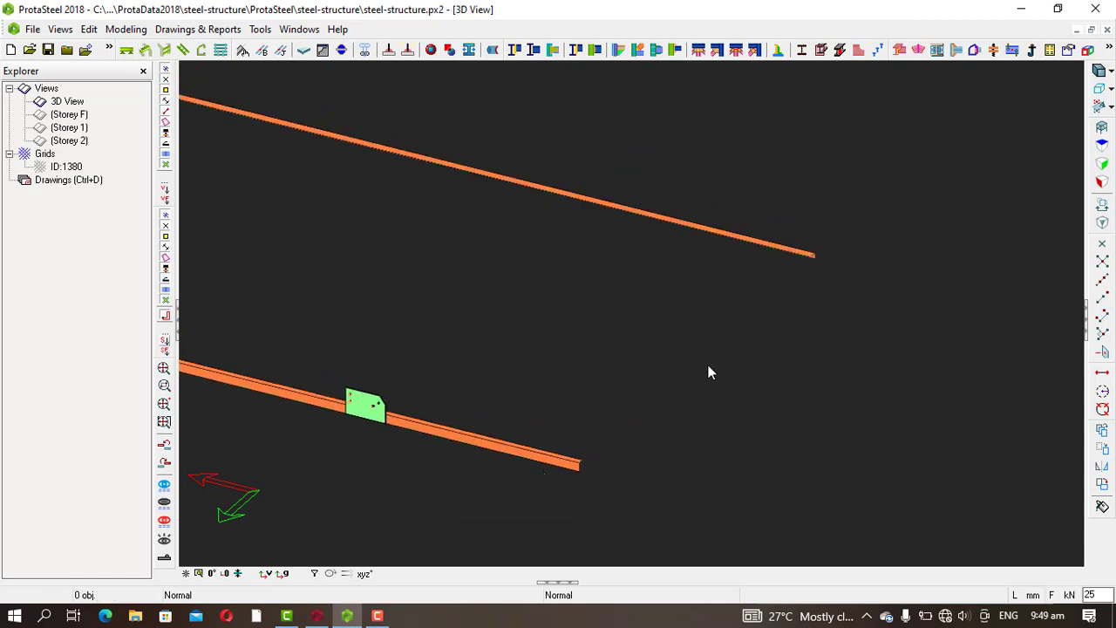
middle_click_drag(820, 265, 731, 327)
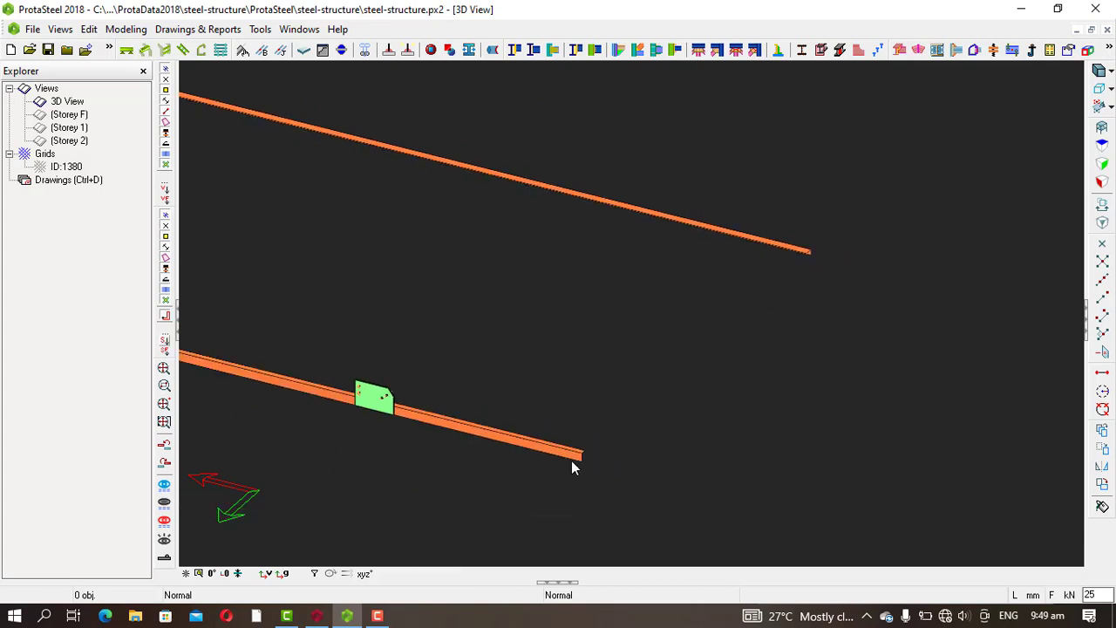
middle_click_drag(571, 468, 425, 244)
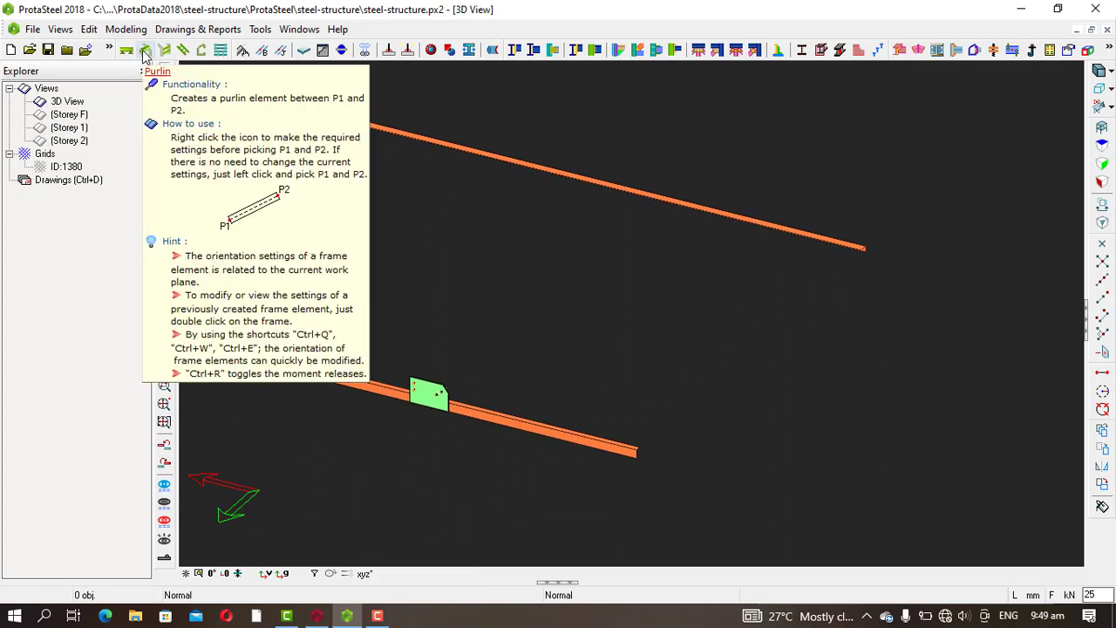
left_click(145, 54)
scroll(616, 454, "up", 3)
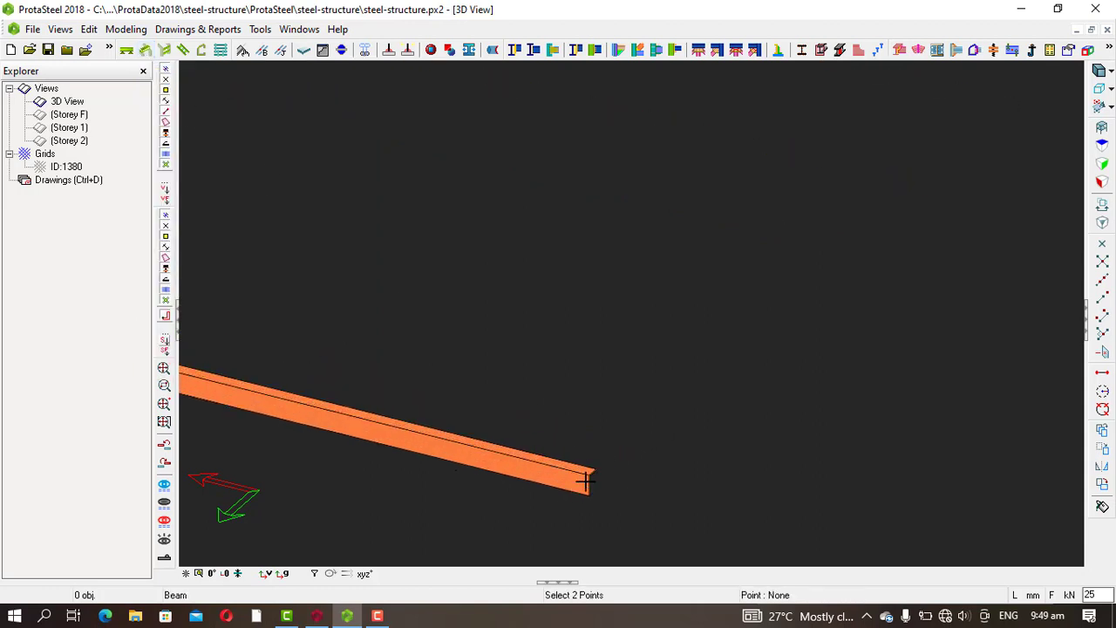
scroll(586, 479, "down", 3)
left_click(495, 399)
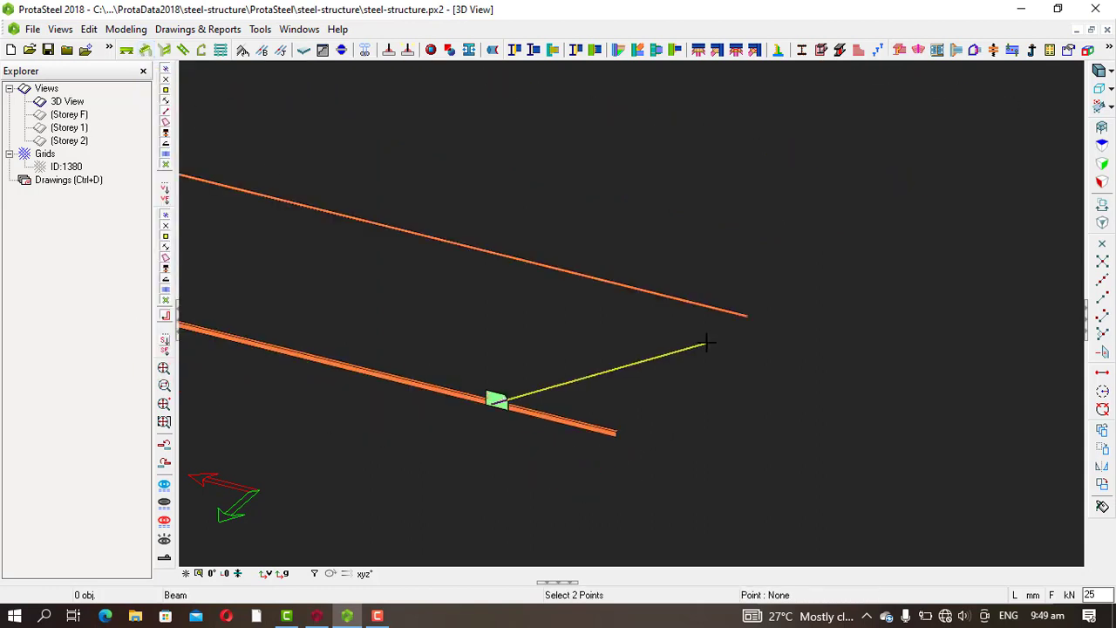
left_click(621, 286)
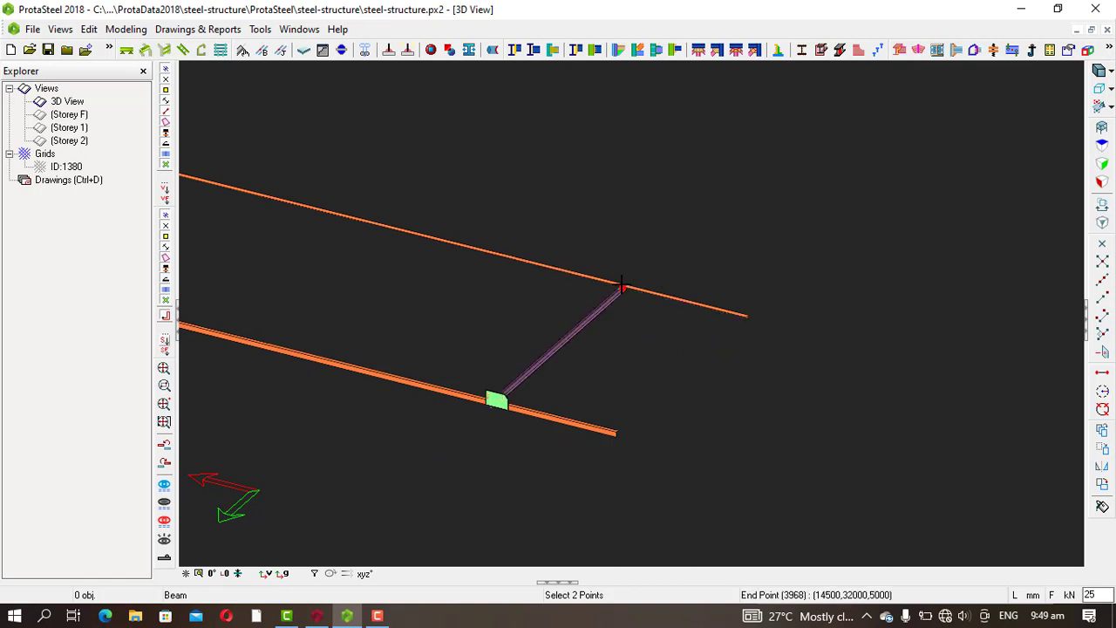
scroll(599, 313, "up", 3)
scroll(605, 316, "up", 8)
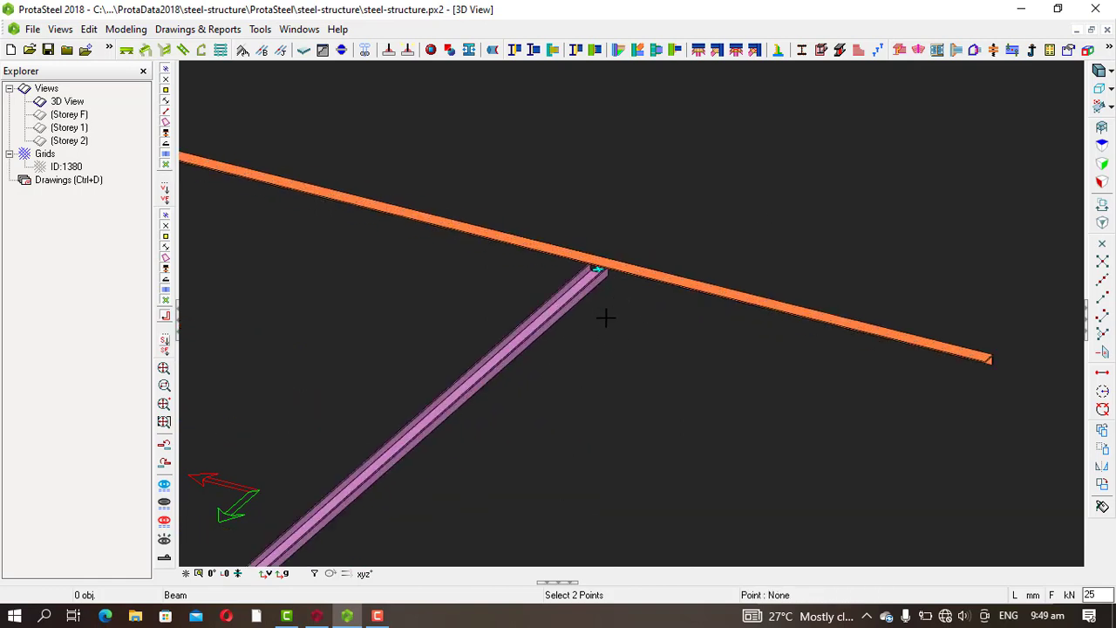
scroll(729, 259, "down", 4)
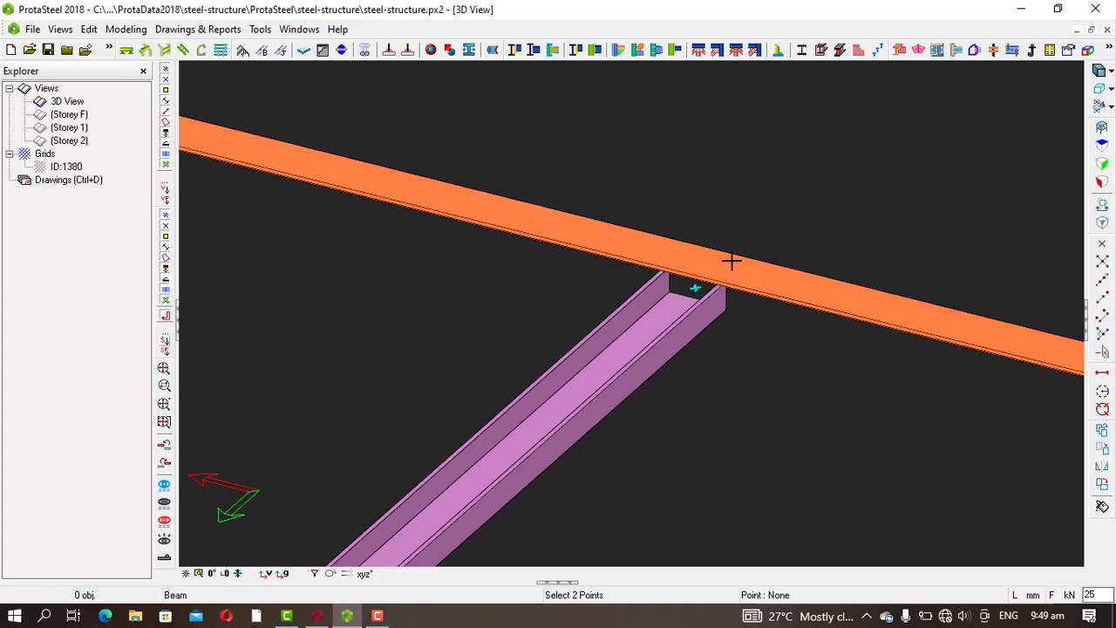
right_click(713, 411)
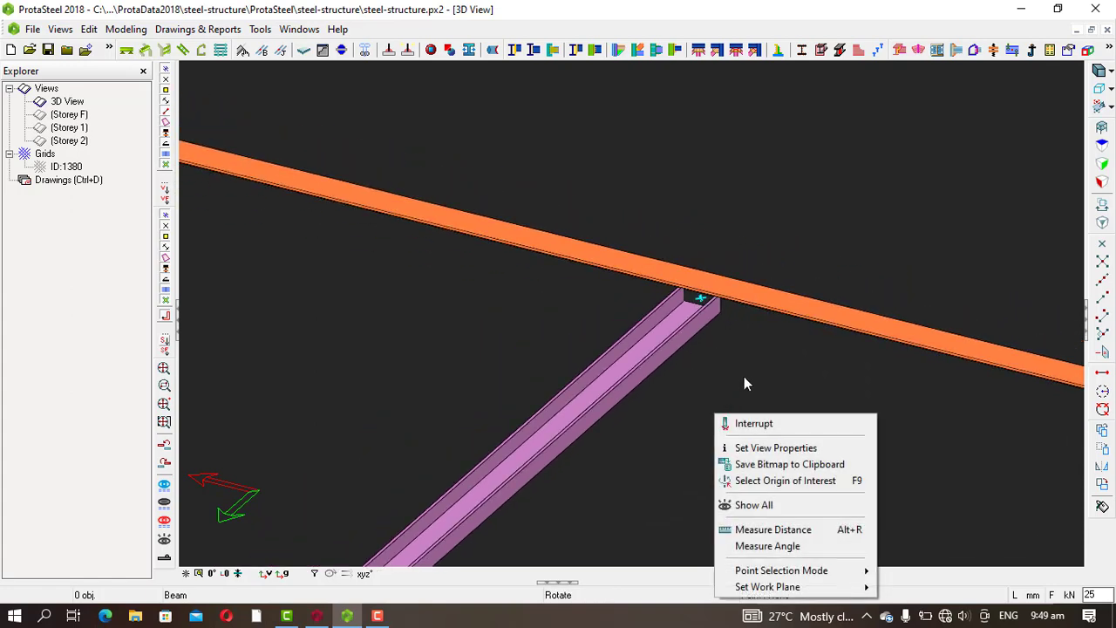
left_click(743, 375)
scroll(751, 368, "down", 2)
scroll(755, 362, "down", 1)
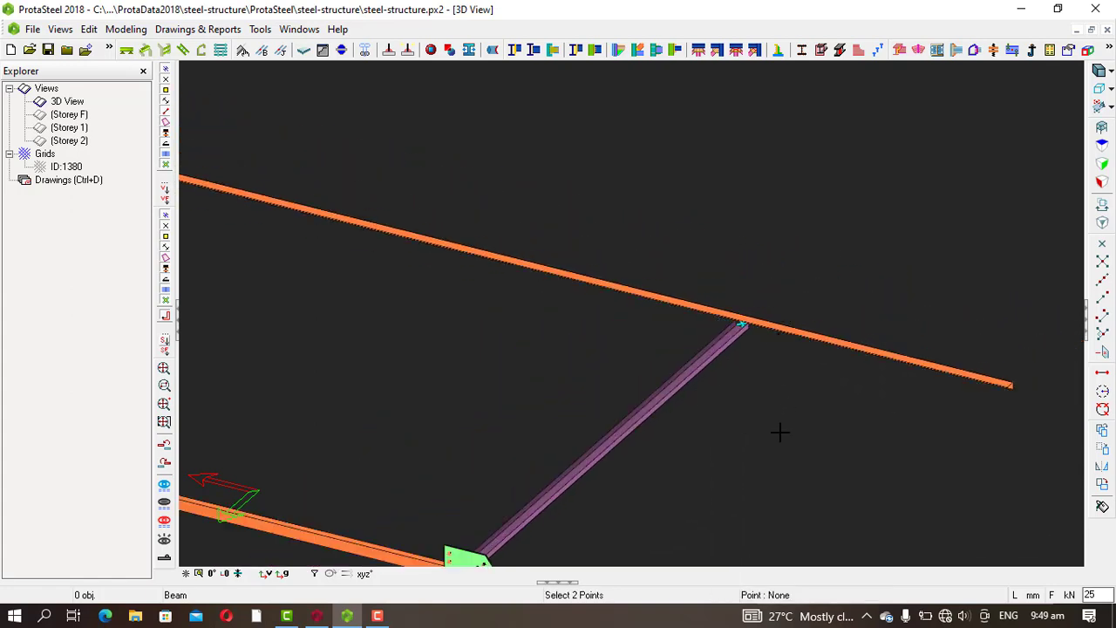
key("Escape")
Step: Examine the new purlin's channel section and how its ends meet both bottom chords
scroll(739, 316, "down", 4)
scroll(641, 418, "up", 5)
scroll(462, 440, "down", 3)
scroll(458, 453, "up", 2)
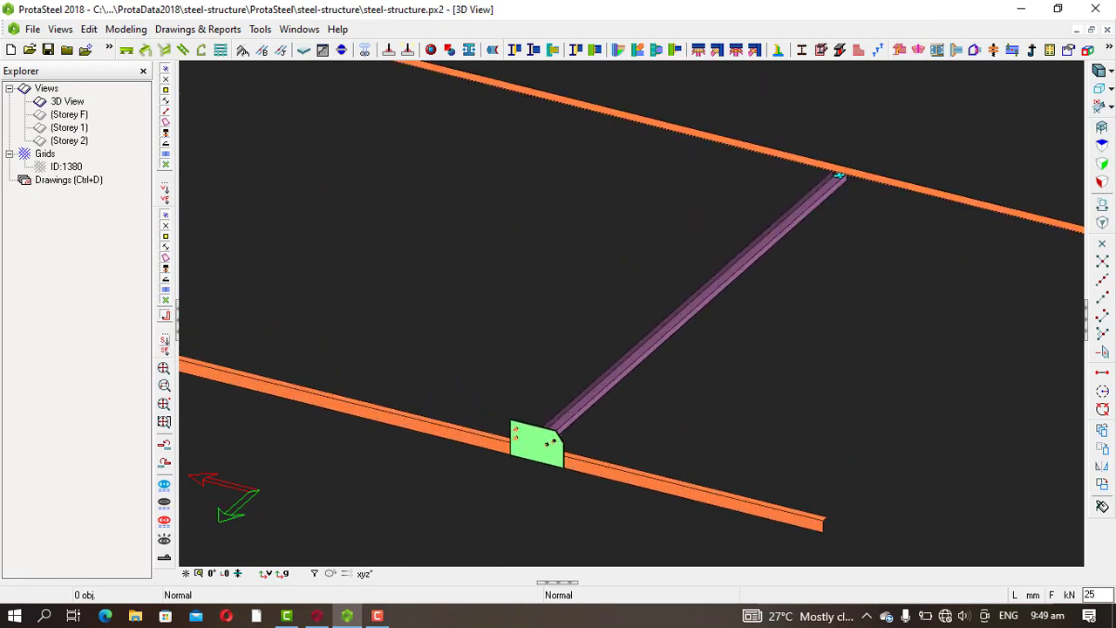
scroll(502, 460, "up", 2)
scroll(436, 440, "down", 2)
scroll(637, 321, "down", 2)
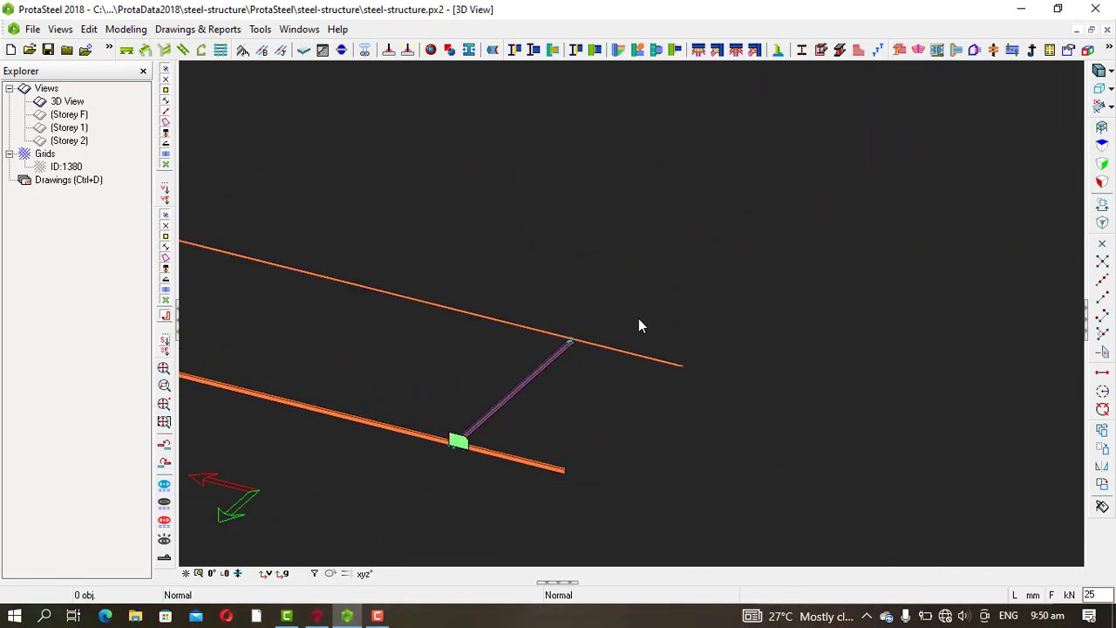
scroll(581, 356, "up", 3)
scroll(566, 408, "down", 1)
scroll(498, 347, "up", 3)
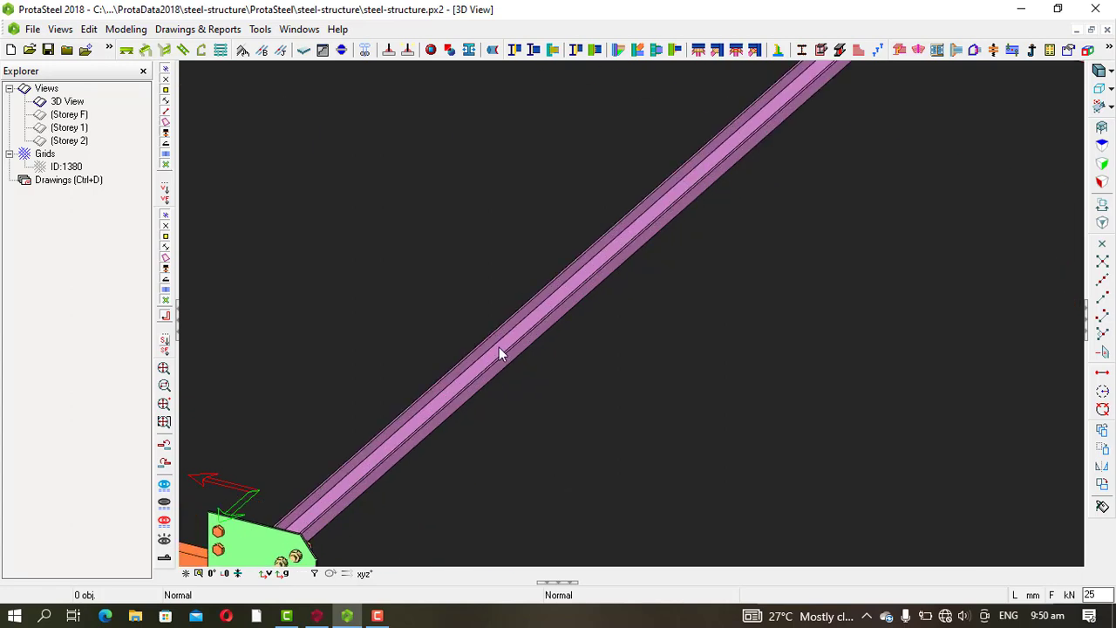
scroll(519, 344, "down", 3)
scroll(511, 345, "up", 5)
scroll(523, 361, "down", 6)
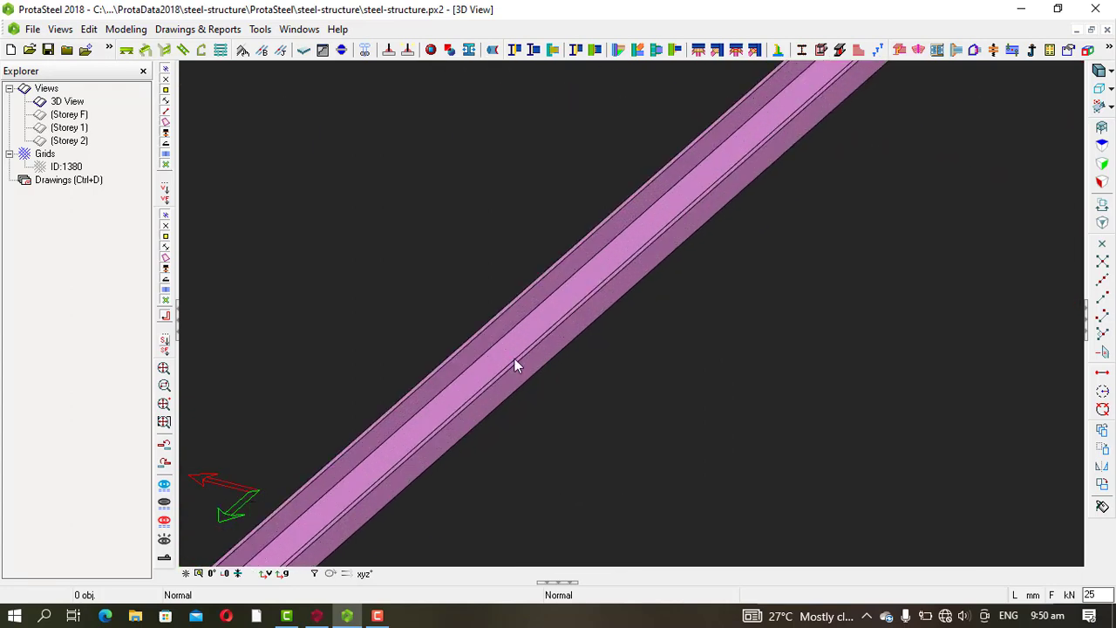
scroll(695, 318, "up", 4)
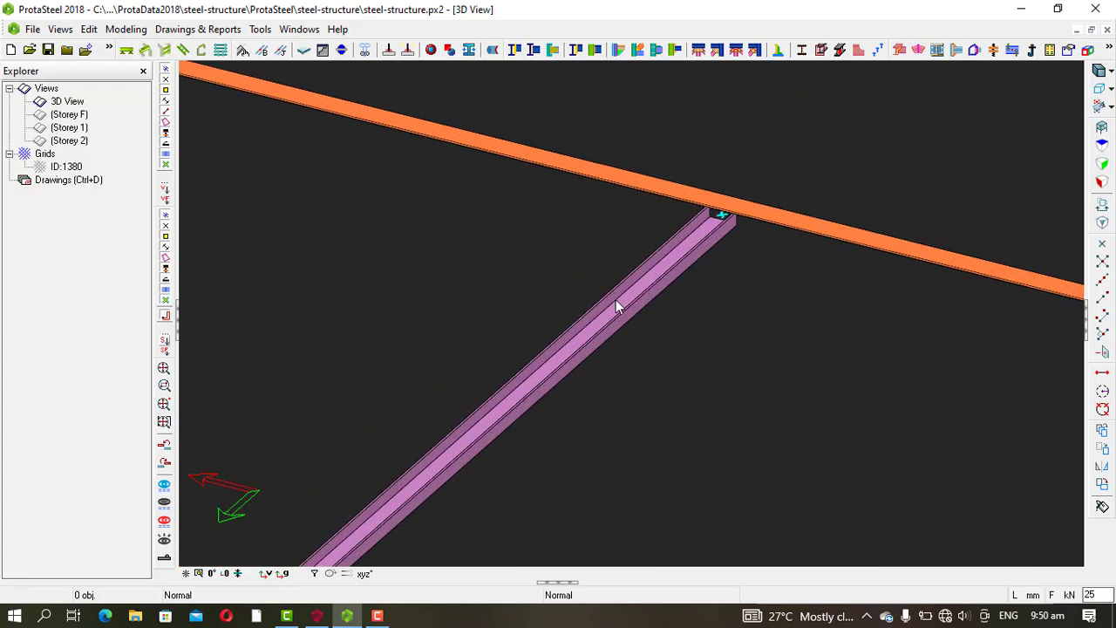
scroll(619, 304, "up", 3)
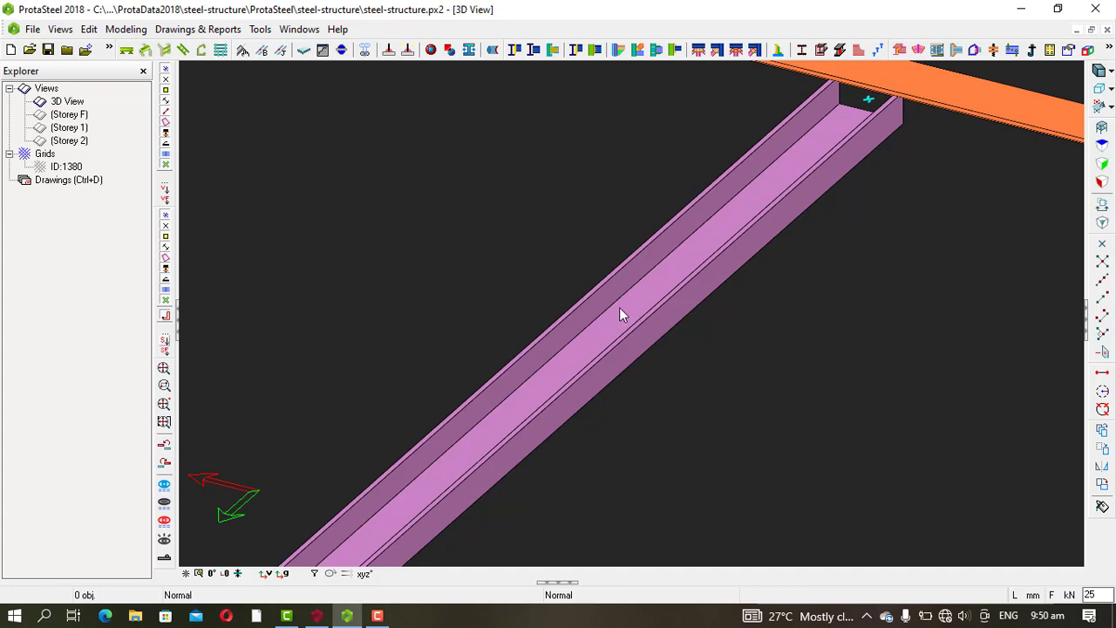
Step: Change the profile of the purlin between the bottom chords to L 20X20X3 from the EA family of L profiles
double_click(619, 314)
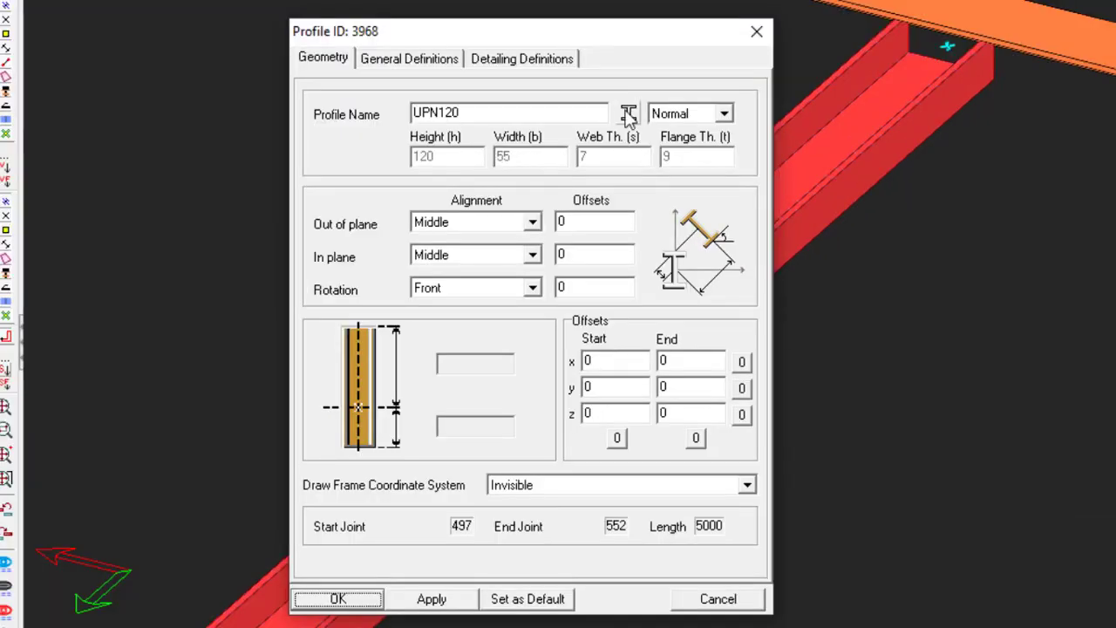
left_click(624, 149)
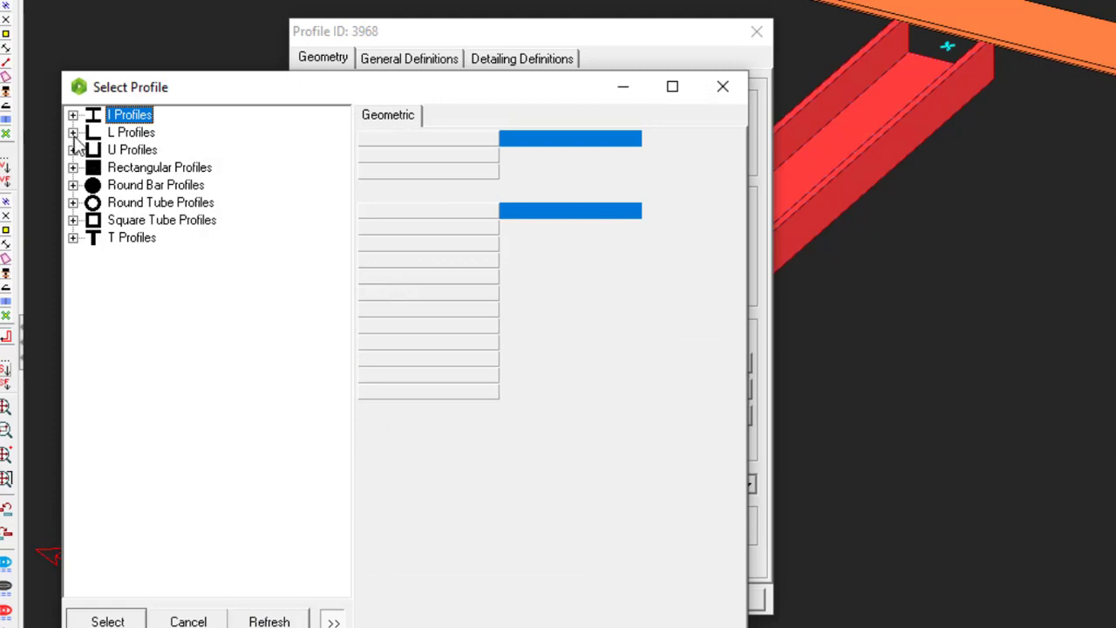
left_click(73, 134)
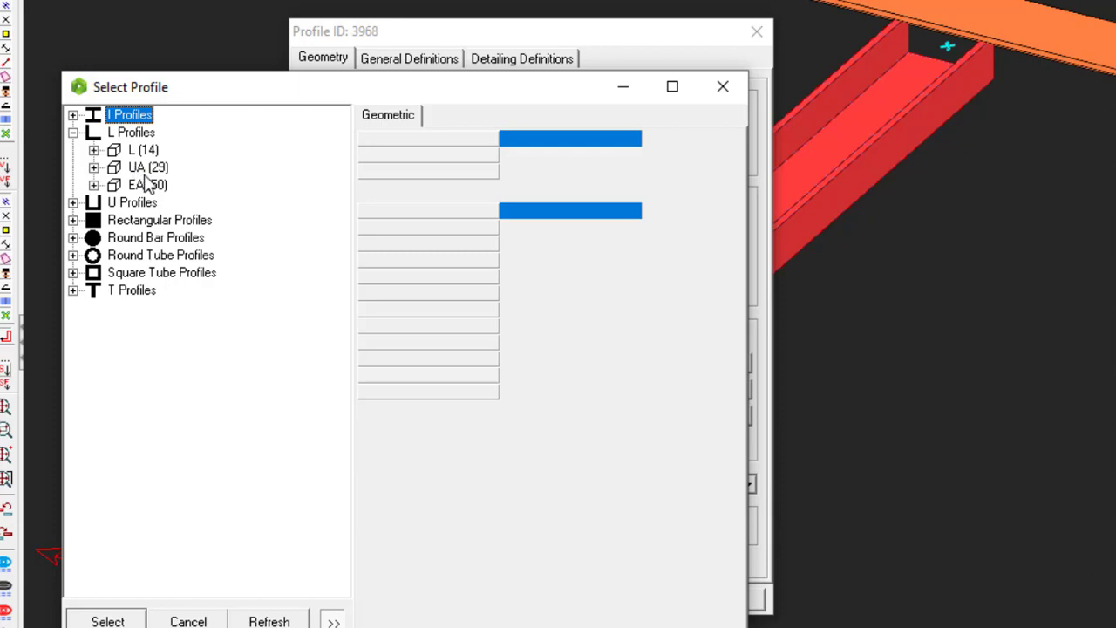
left_click(93, 185)
left_click(179, 134)
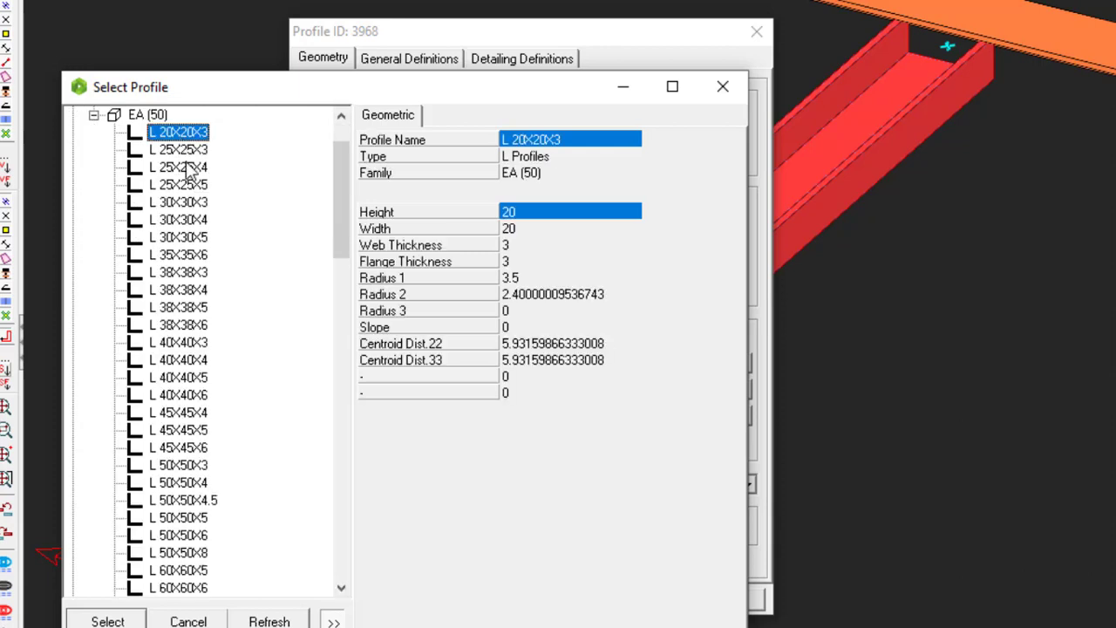
left_click(108, 621)
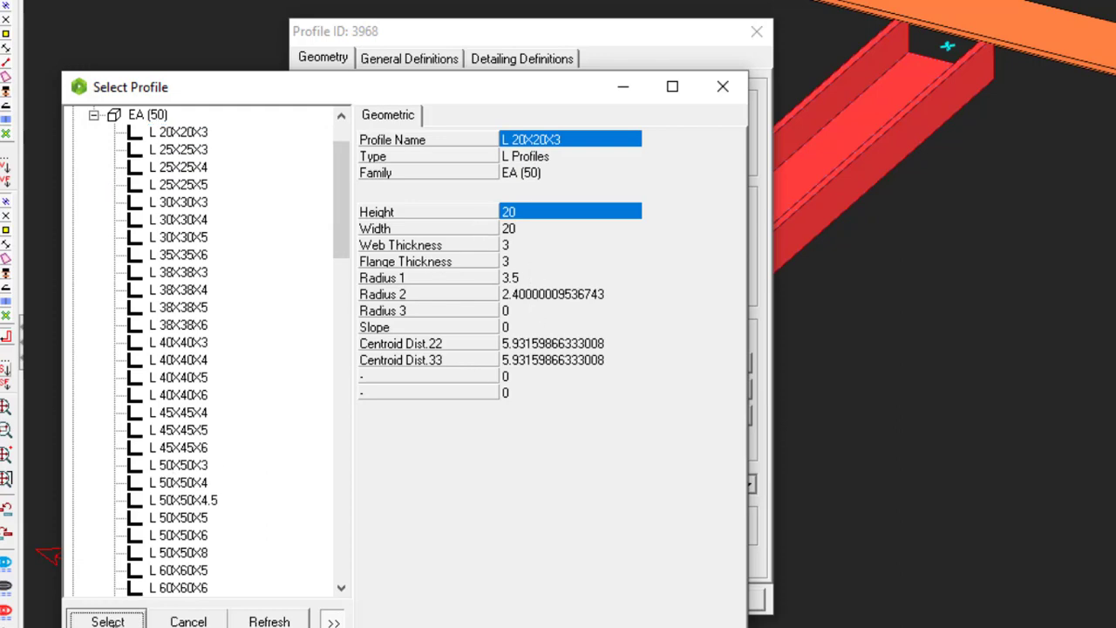
left_click(436, 602)
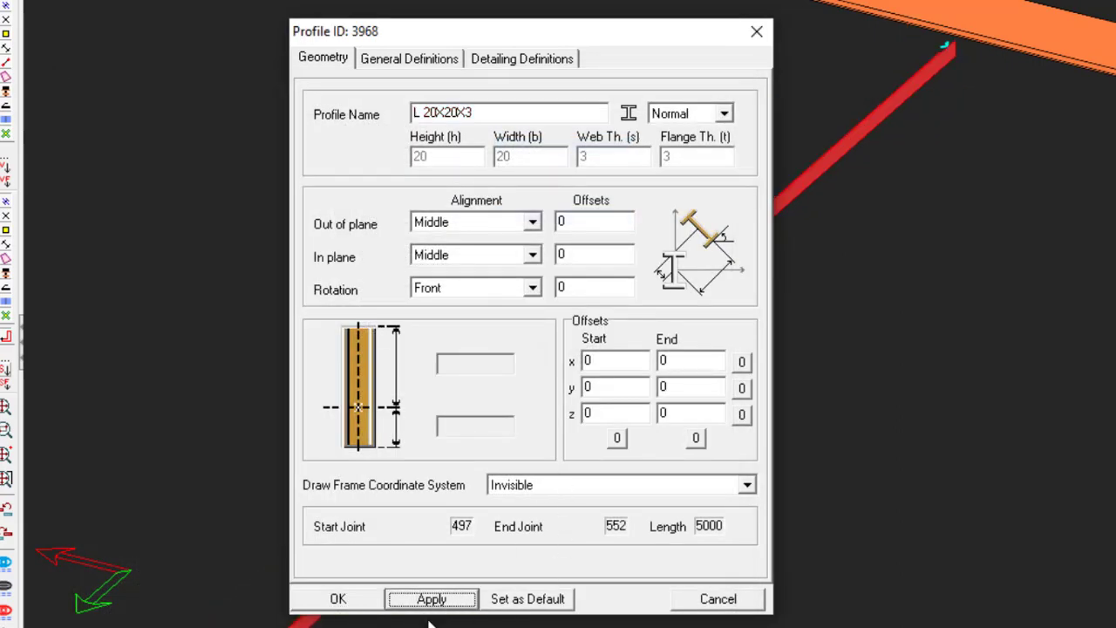
left_click(338, 599)
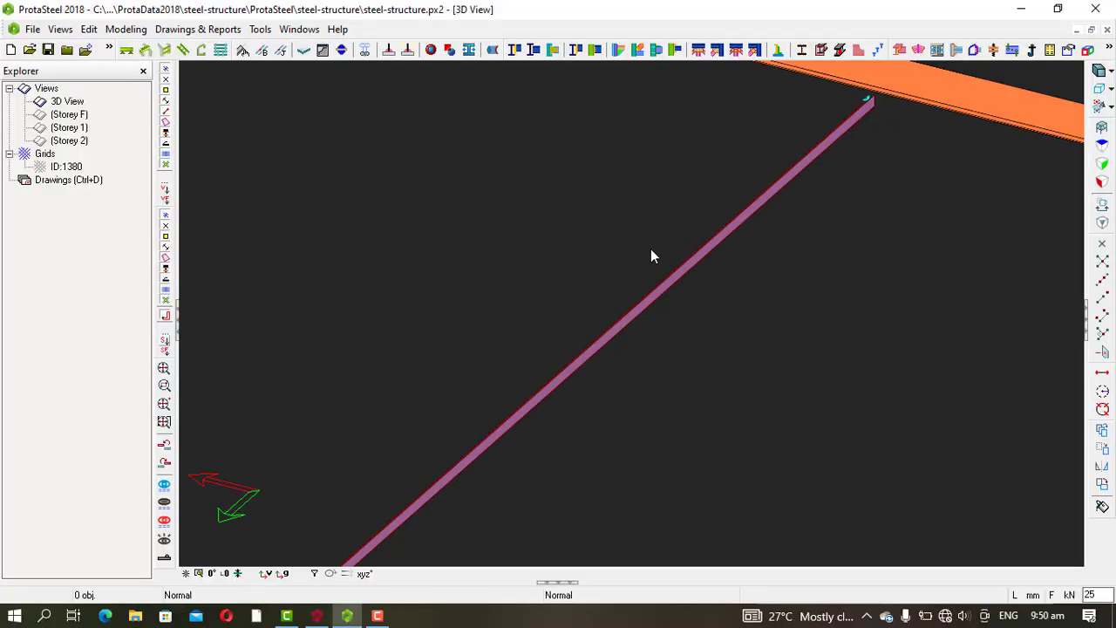
Step: Delete the purlin between the two bottom chords
scroll(638, 258, "up", 5)
scroll(720, 387, "down", 8)
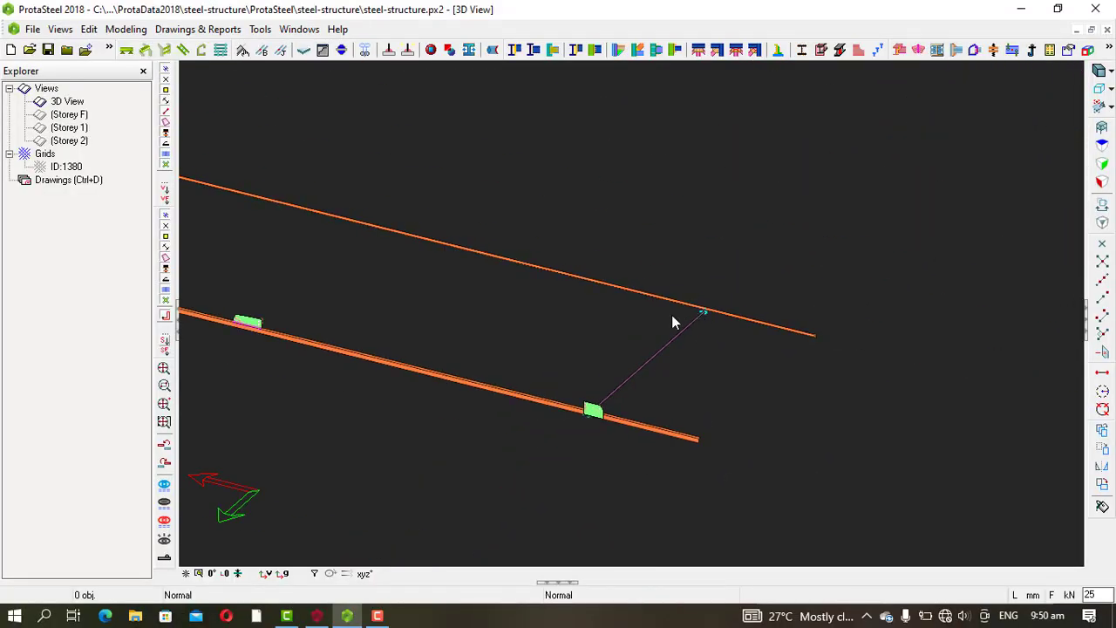
scroll(633, 375, "up", 5)
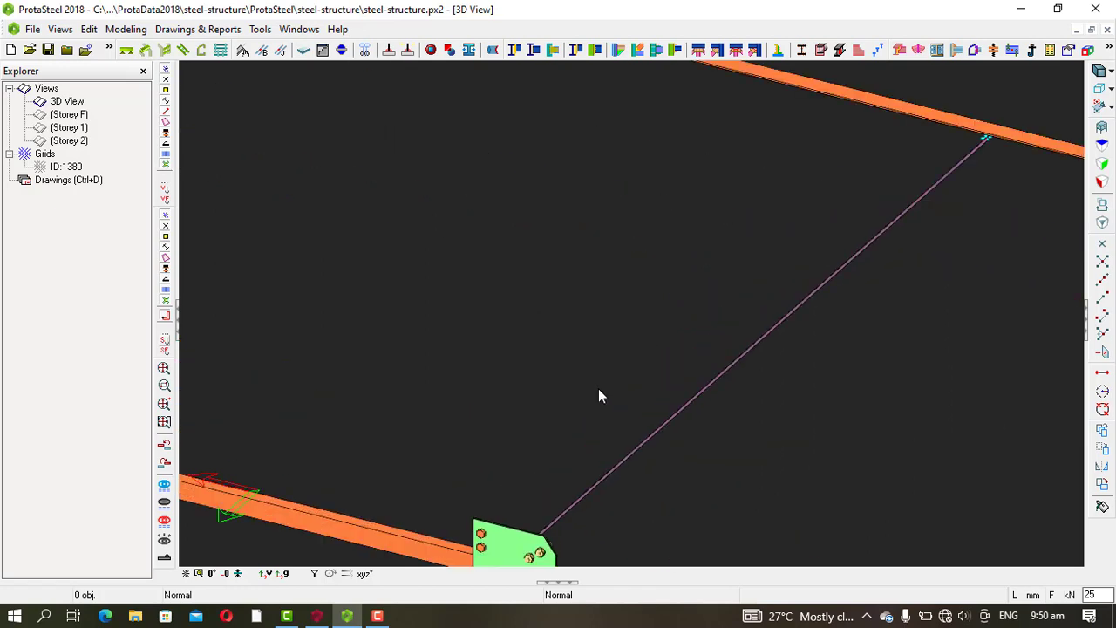
scroll(598, 393, "down", 2)
scroll(554, 419, "up", 3)
scroll(535, 379, "down", 3)
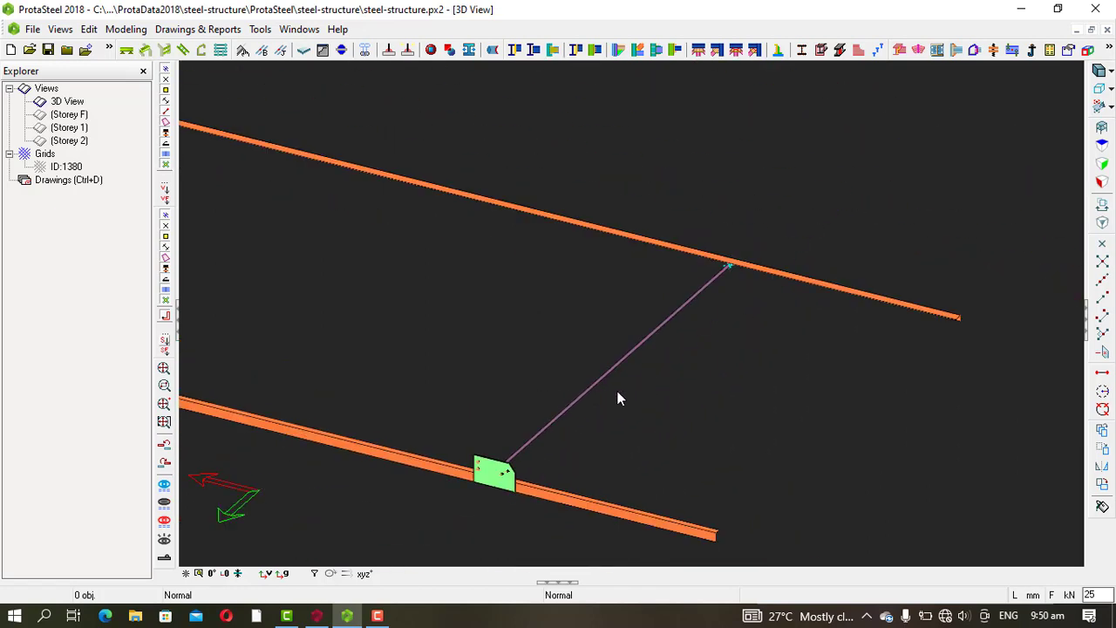
left_click_drag(616, 390, 572, 383)
key("Delete")
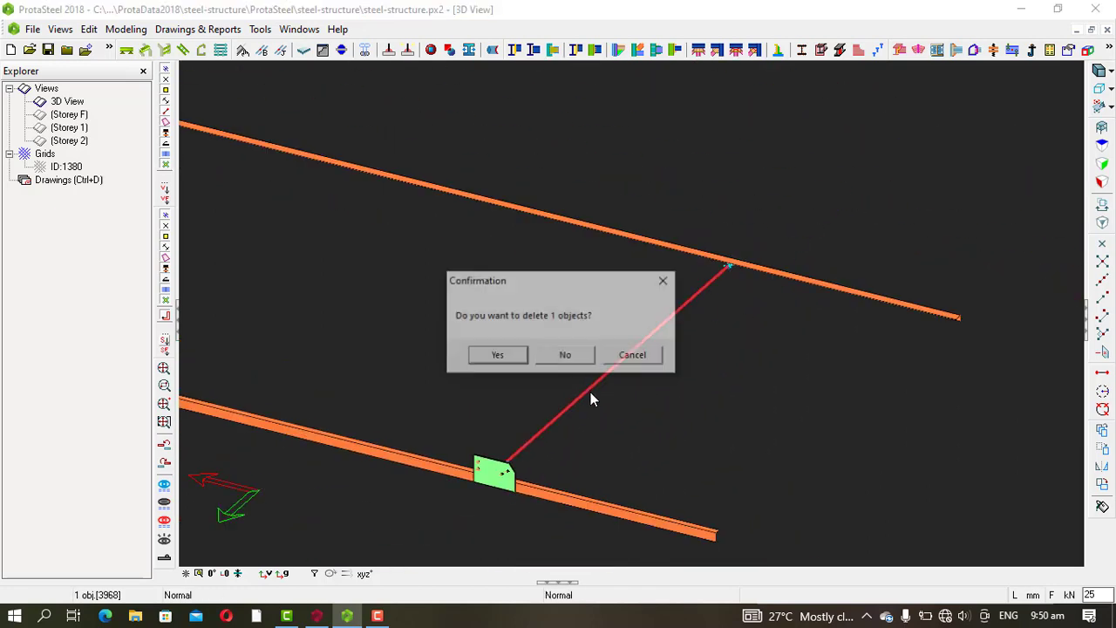
left_click(497, 357)
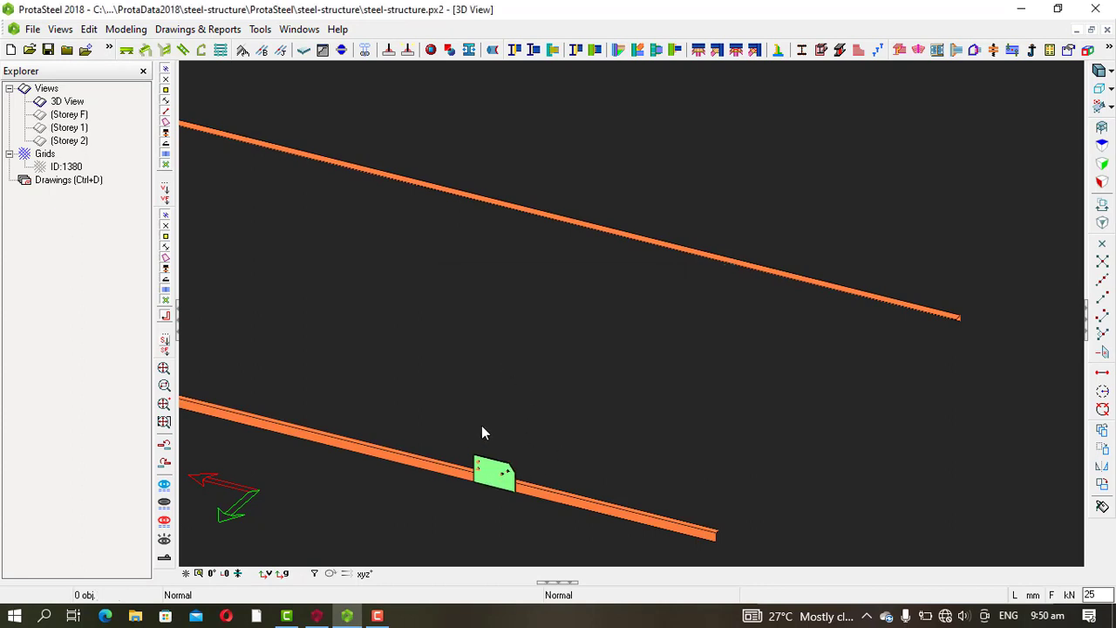
Step: Show all members of the structure again
scroll(523, 406, "down", 2)
middle_click_drag(598, 276, 611, 297)
right_click(621, 286)
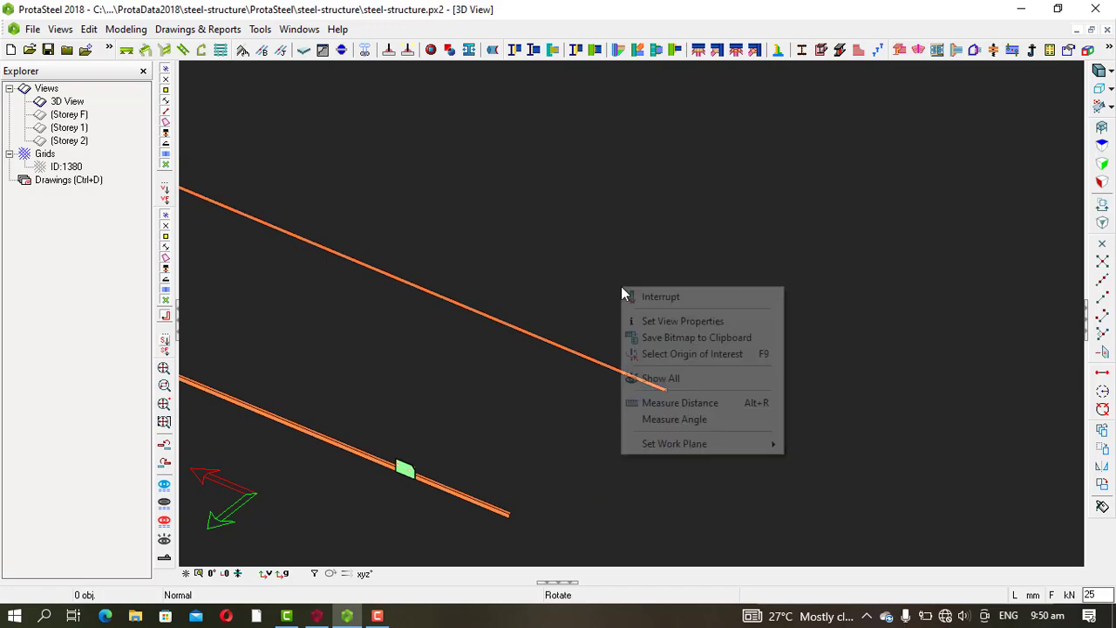
left_click(671, 378)
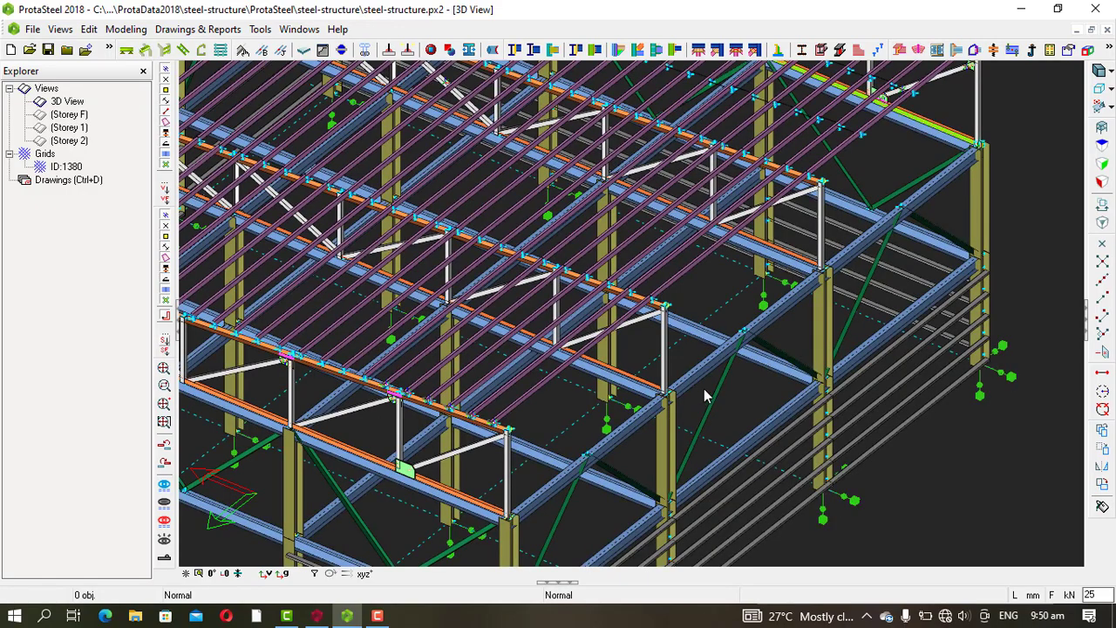
Step: Examine the front truss's gusset plates and the purlin connections along its top chord
scroll(593, 381, "up", 5)
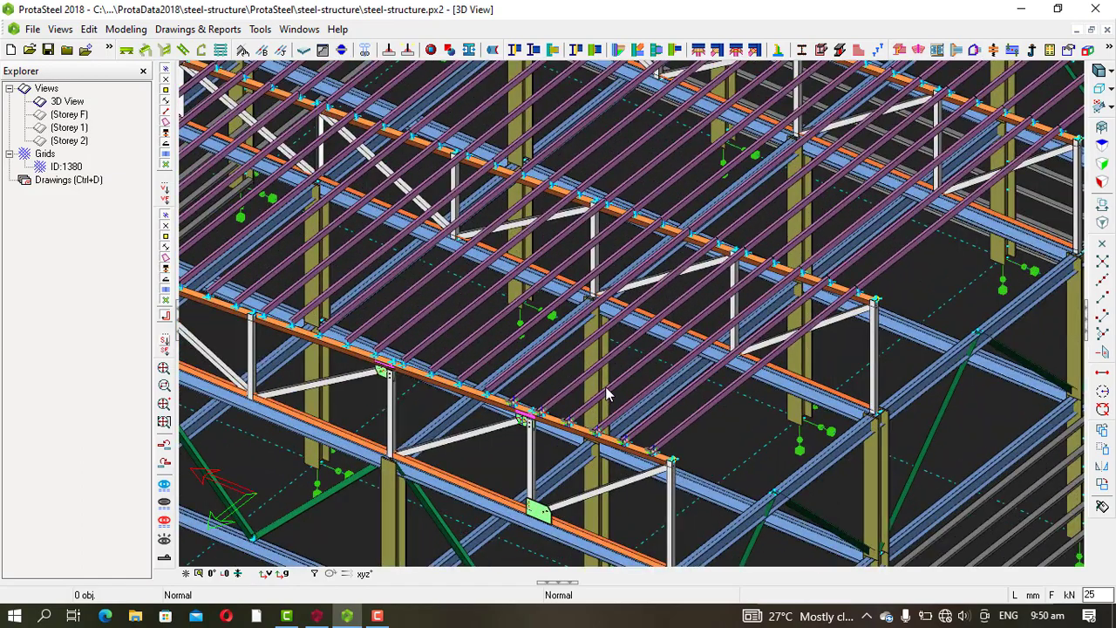
scroll(616, 364, "up", 6)
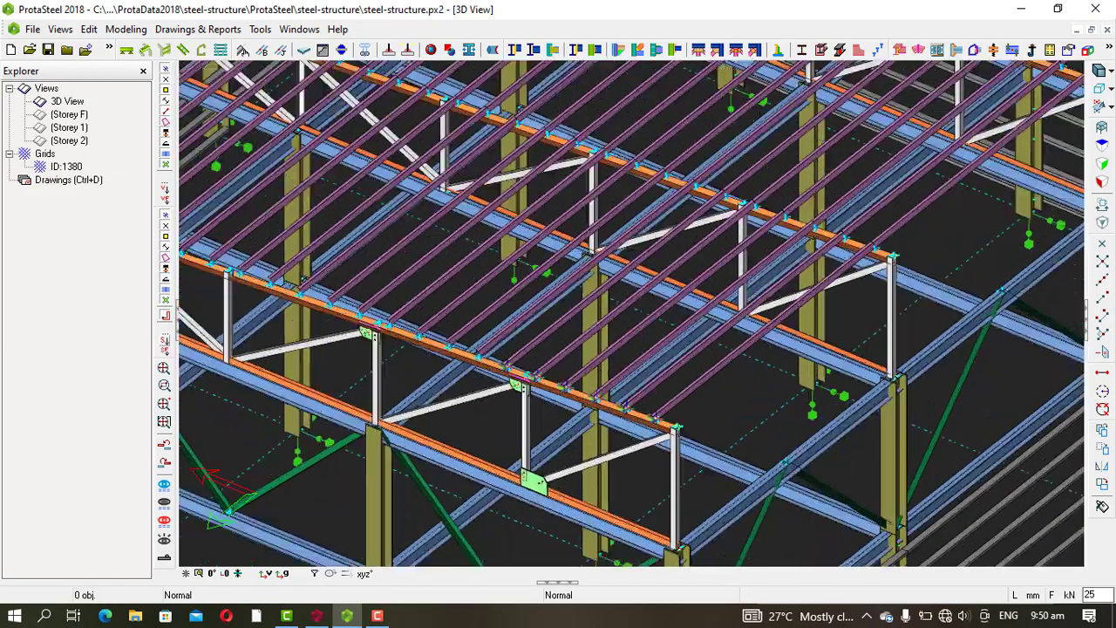
scroll(675, 411, "down", 5)
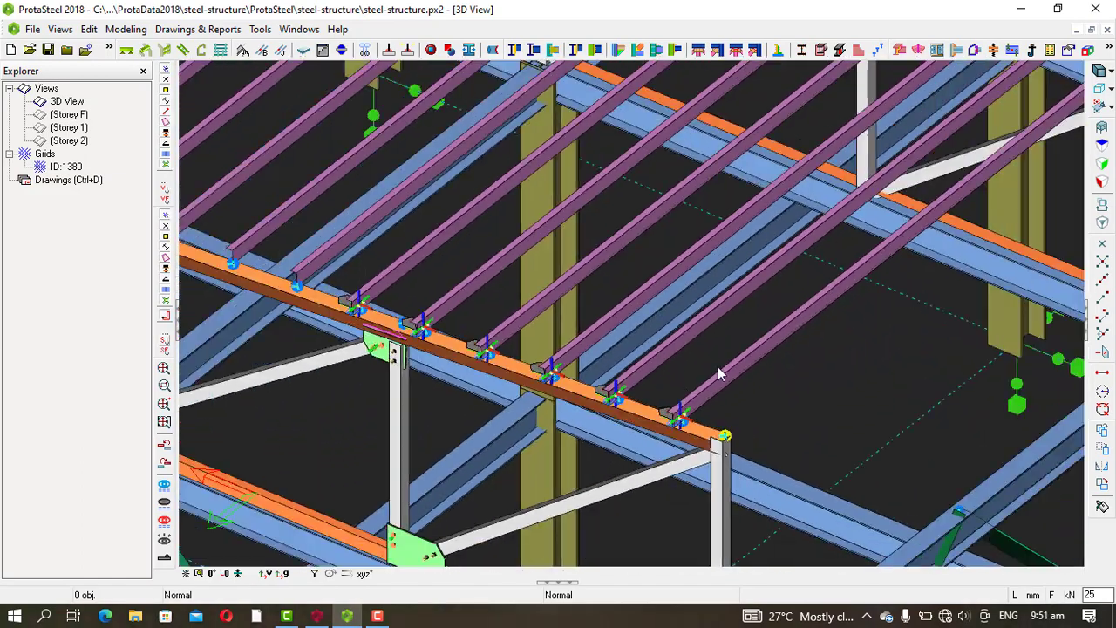
scroll(680, 438, "up", 3)
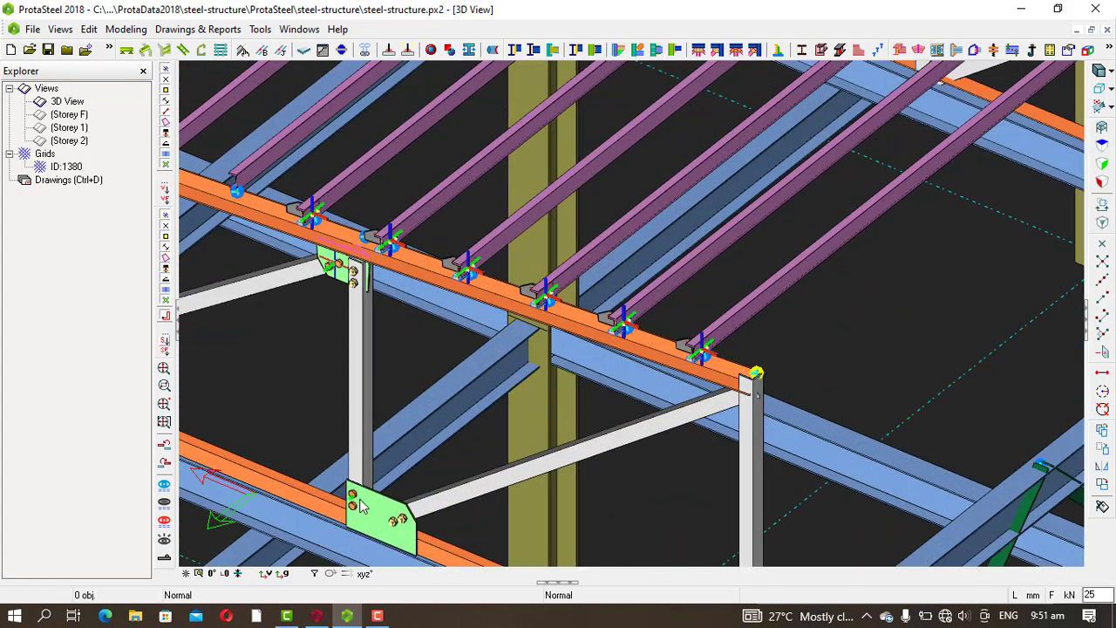
scroll(614, 371, "down", 2)
scroll(610, 392, "up", 4)
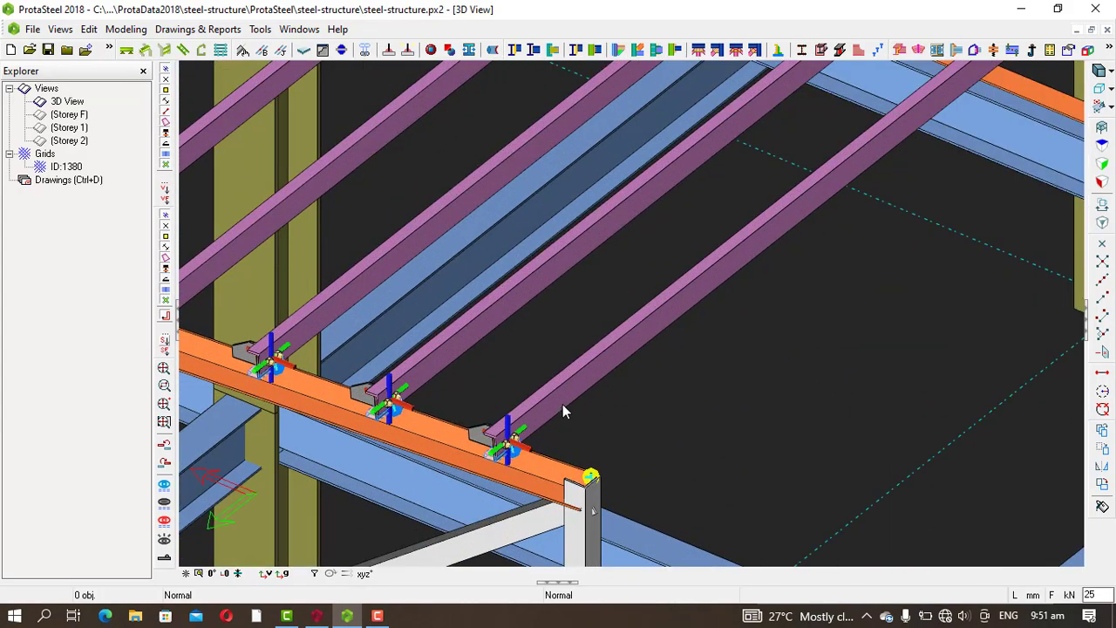
Step: Examine the outer purlins and their bolted connections along the end of the front truss's top chord
left_click(568, 388)
left_click(544, 461)
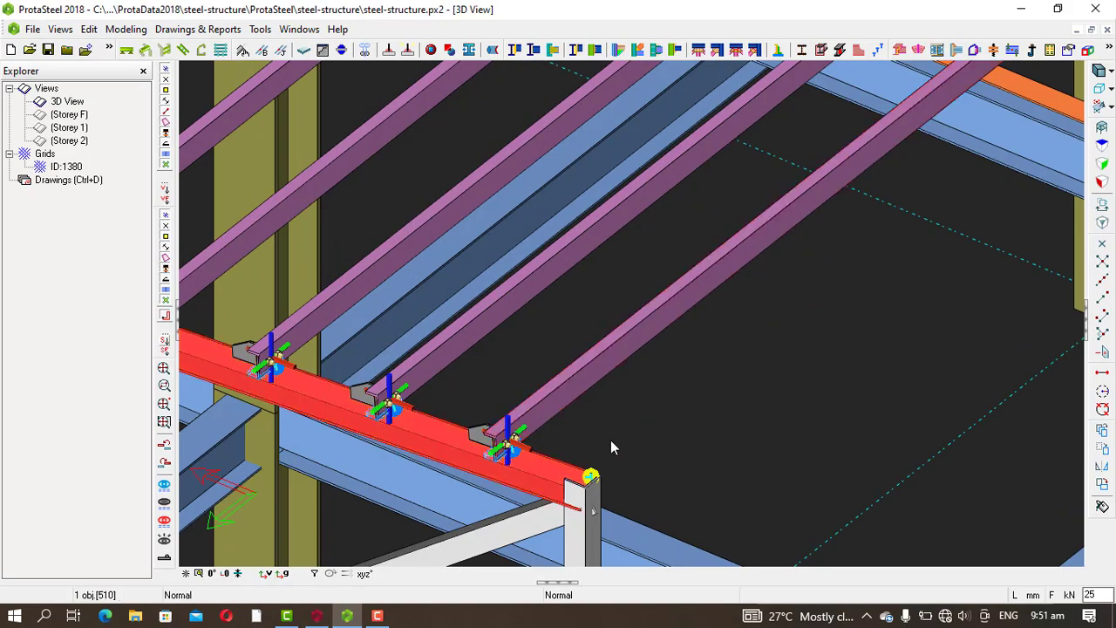
scroll(570, 389, "down", 2)
scroll(654, 404, "down", 2)
left_click(654, 404)
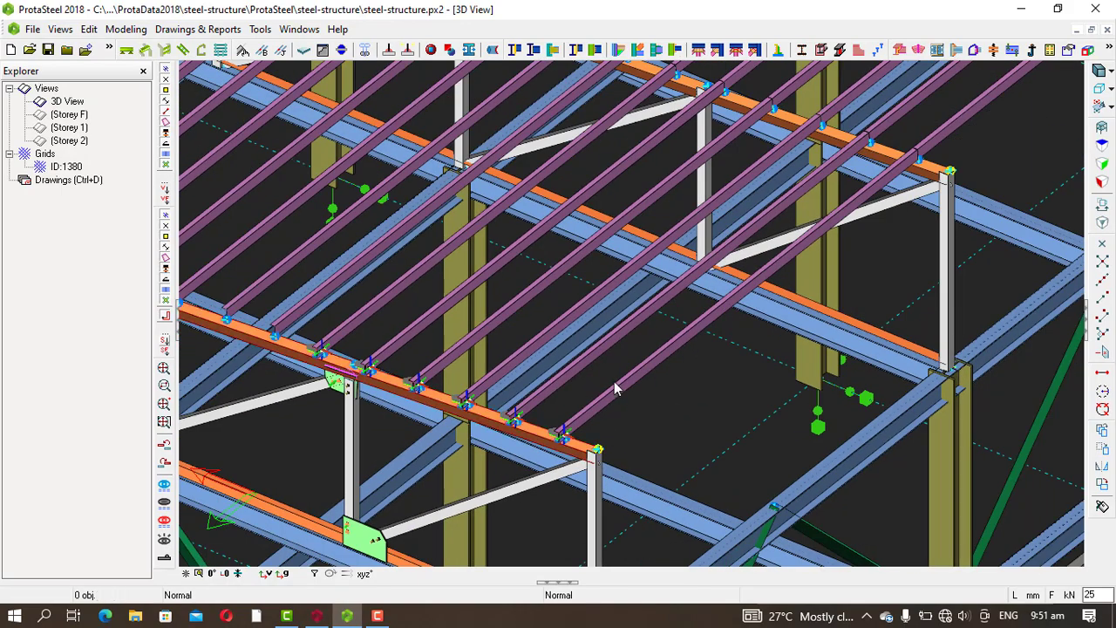
scroll(609, 374, "up", 4)
scroll(611, 381, "up", 2)
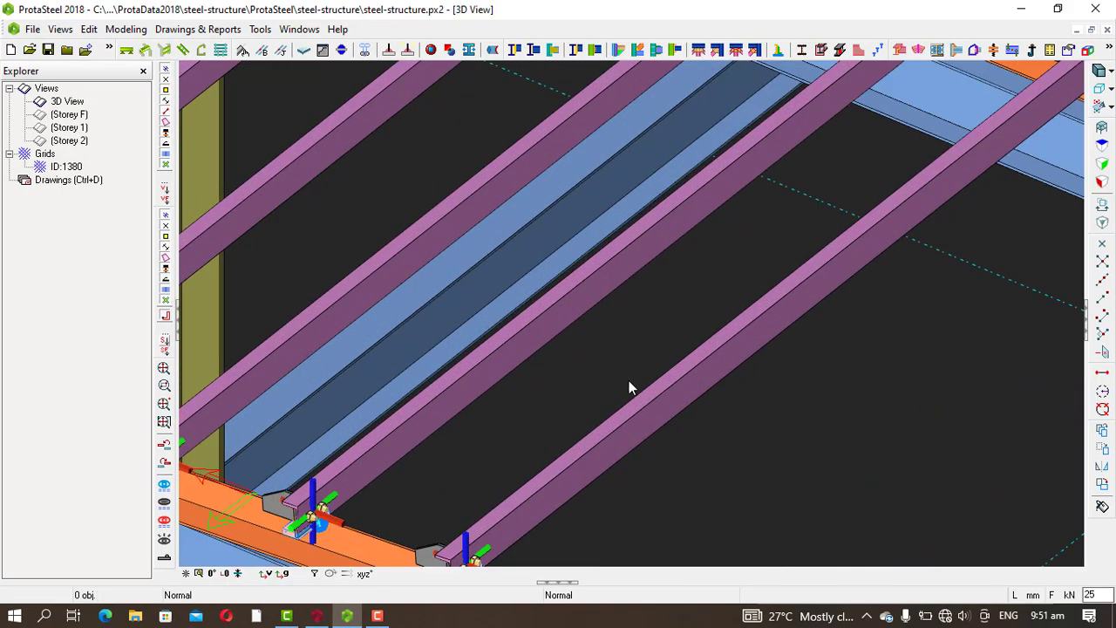
scroll(688, 405, "down", 2)
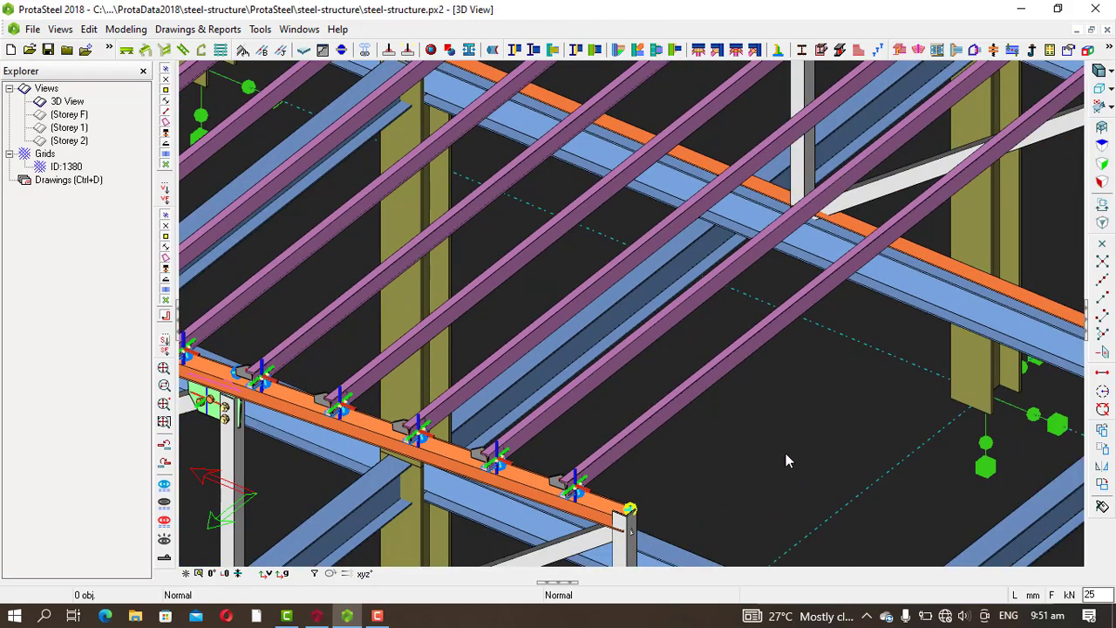
scroll(786, 460, "down", 3)
scroll(820, 502, "up", 2)
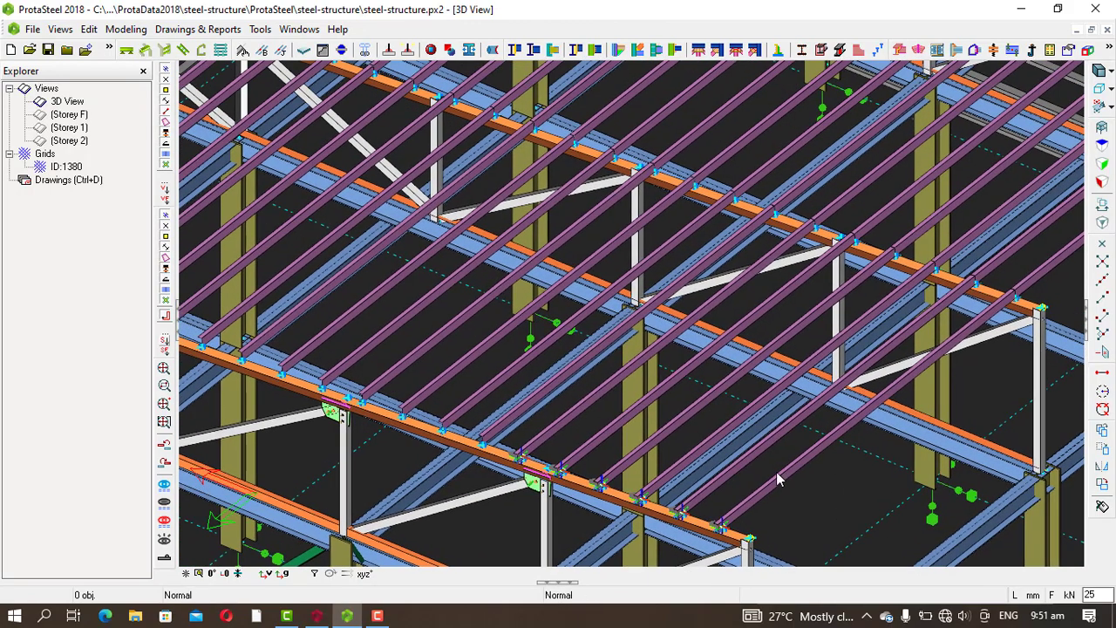
scroll(778, 479, "up", 3)
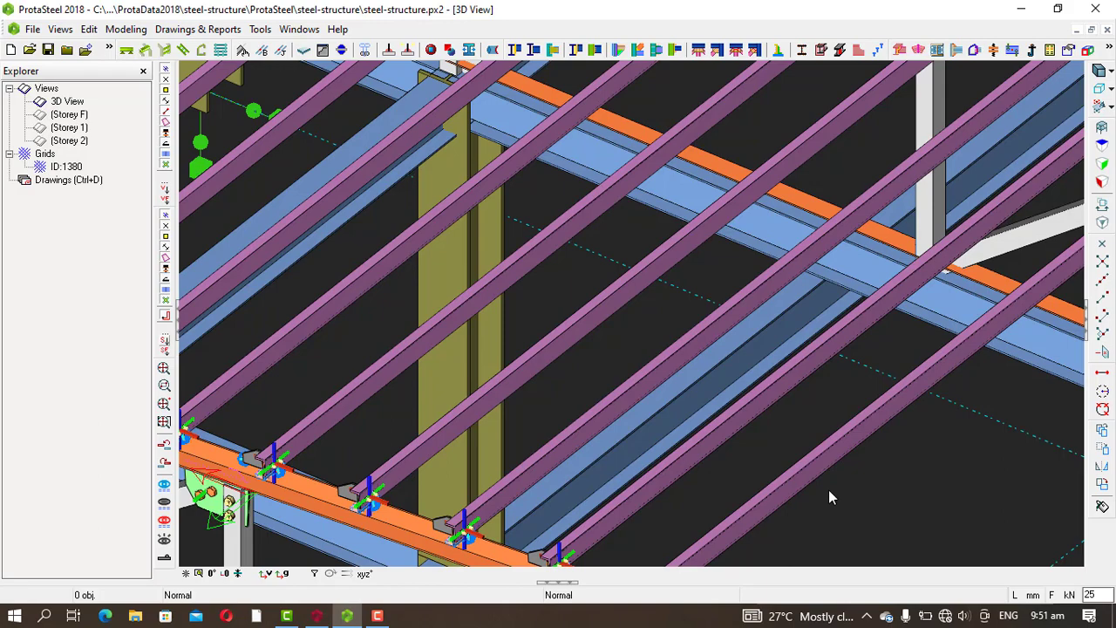
scroll(836, 462, "down", 2)
middle_click_drag(812, 492, 797, 428)
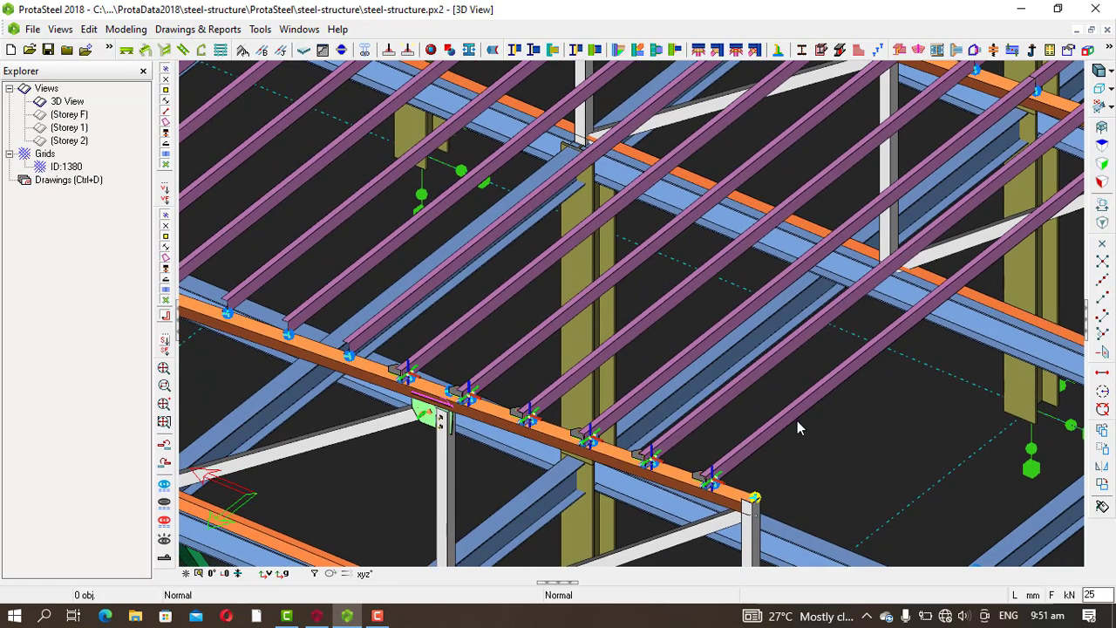
Step: Add sag rods between the outermost eave purlin and the ninth purlin in the front bay
left_click(222, 50)
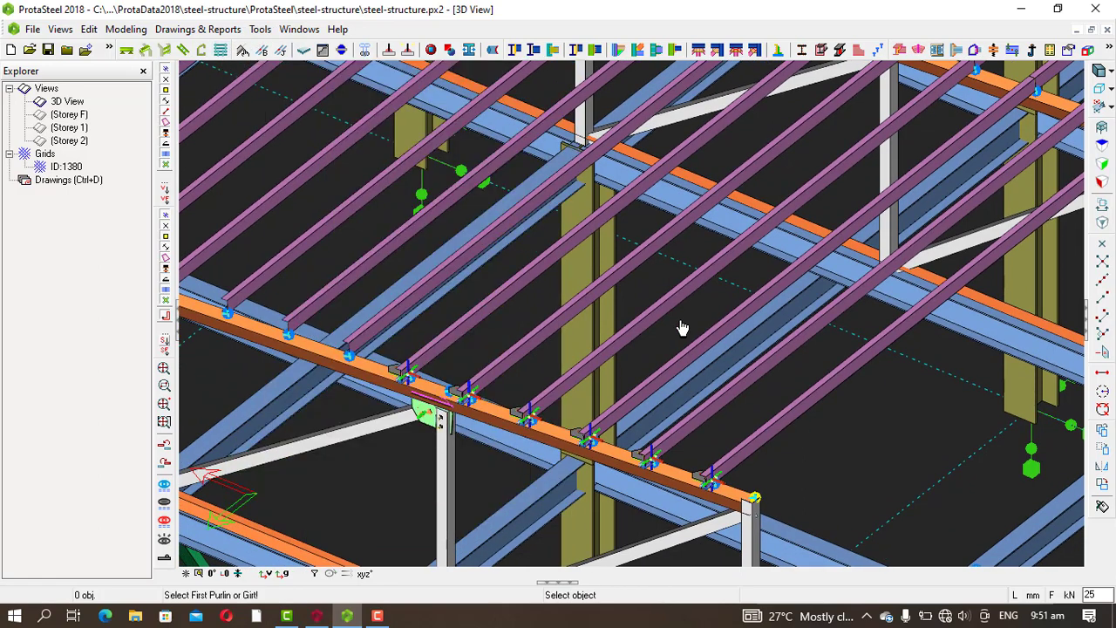
left_click(793, 418)
scroll(797, 424, "down", 4)
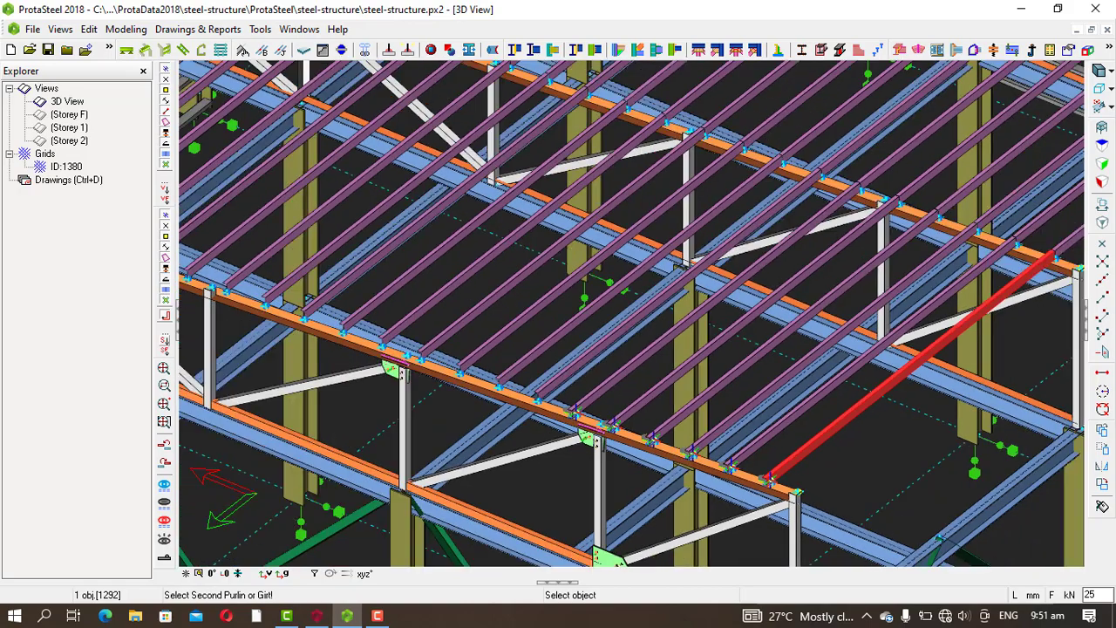
scroll(635, 323, "up", 4)
left_click(621, 340)
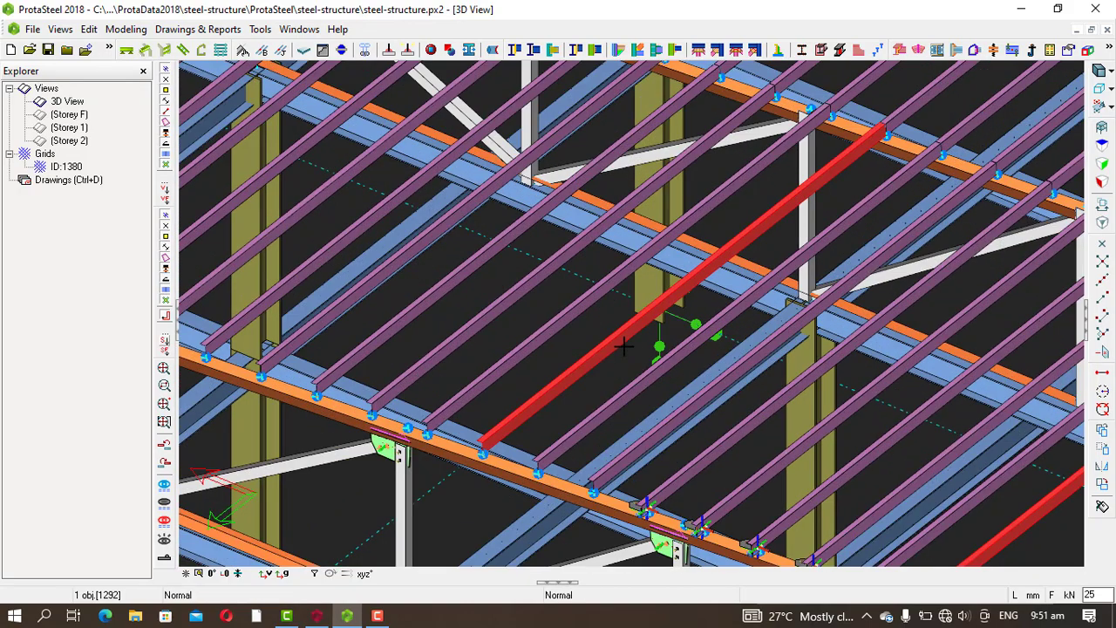
left_click(660, 347)
Step: Examine the sag rod rows across the front bay's purlins, in the whole model and close up near the eave purlin
scroll(584, 358, "down", 2)
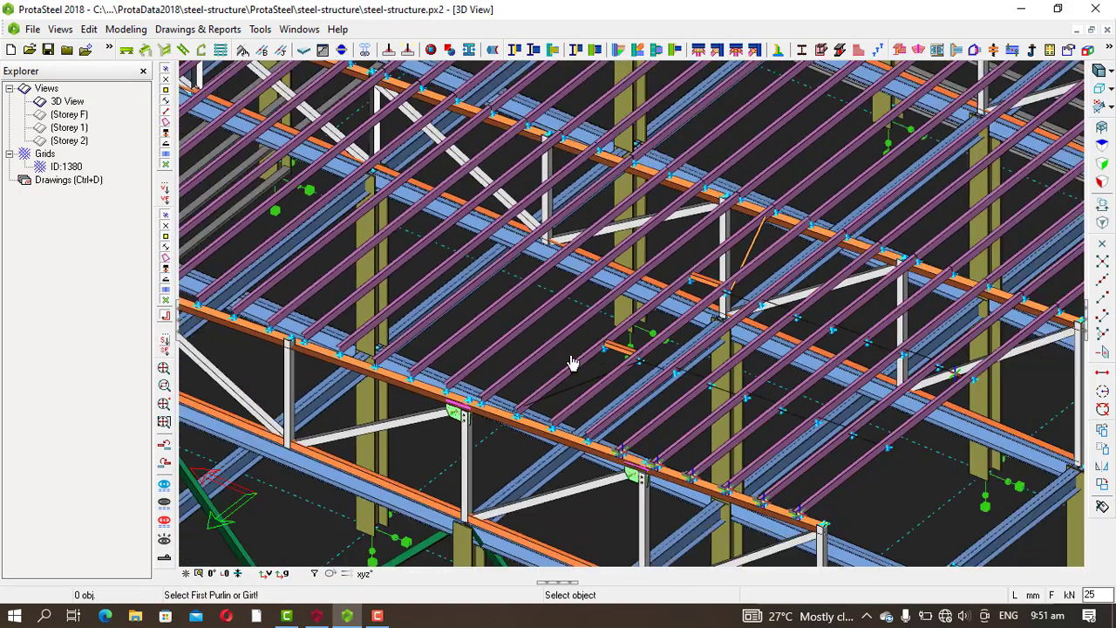
scroll(840, 458, "up", 3)
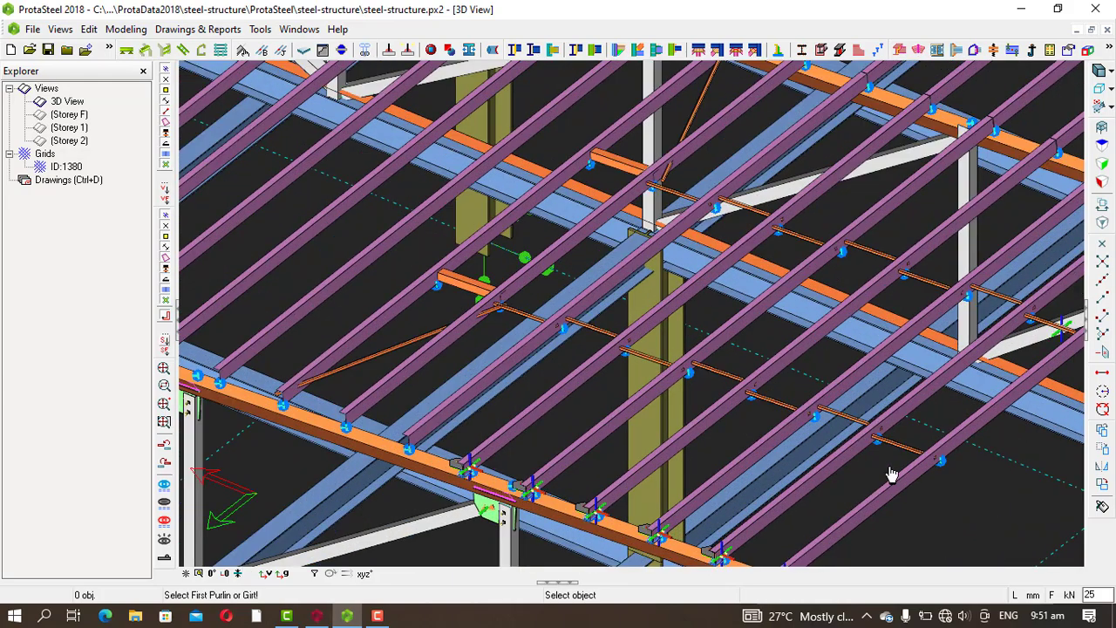
scroll(619, 352, "down", 5)
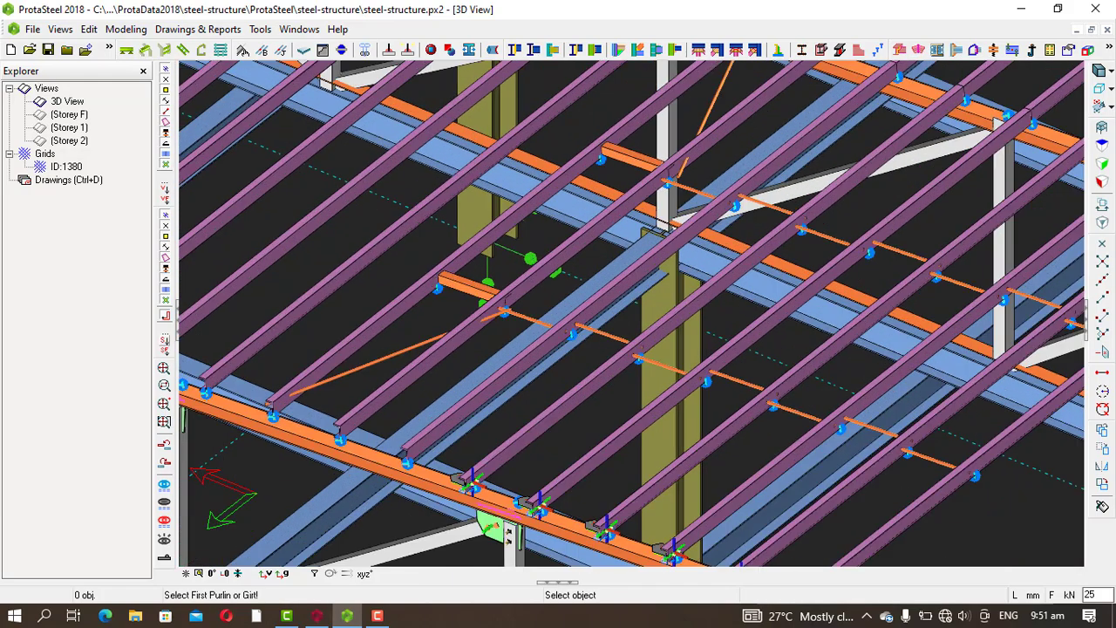
scroll(619, 352, "down", 2)
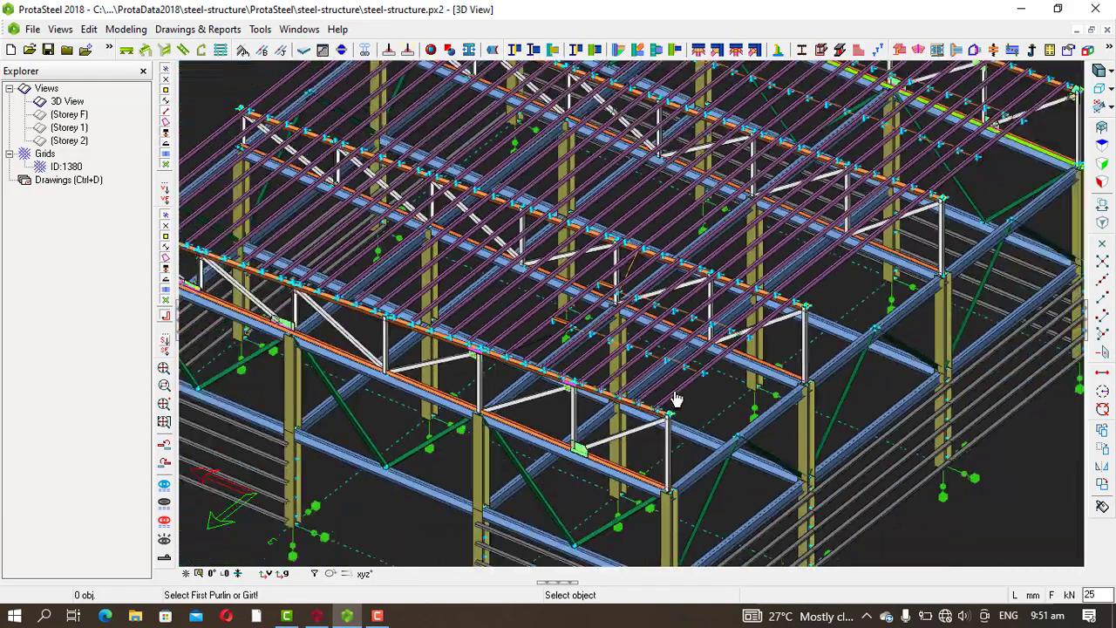
scroll(380, 253, "down", 2)
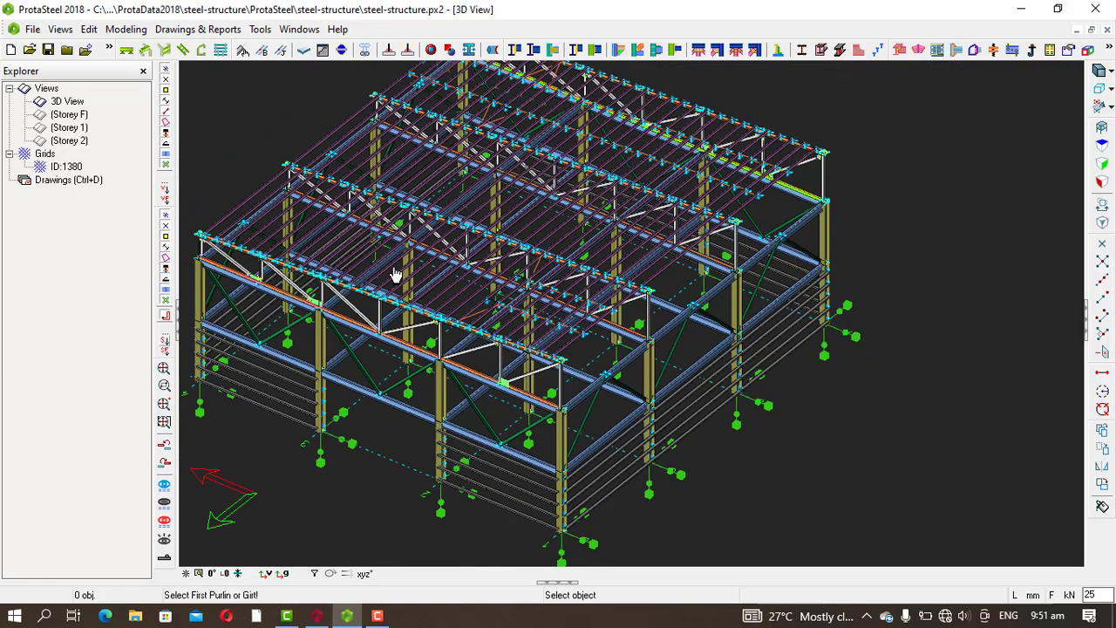
scroll(436, 299, "up", 6)
middle_click_drag(581, 369, 443, 320)
middle_click_drag(568, 447, 555, 439)
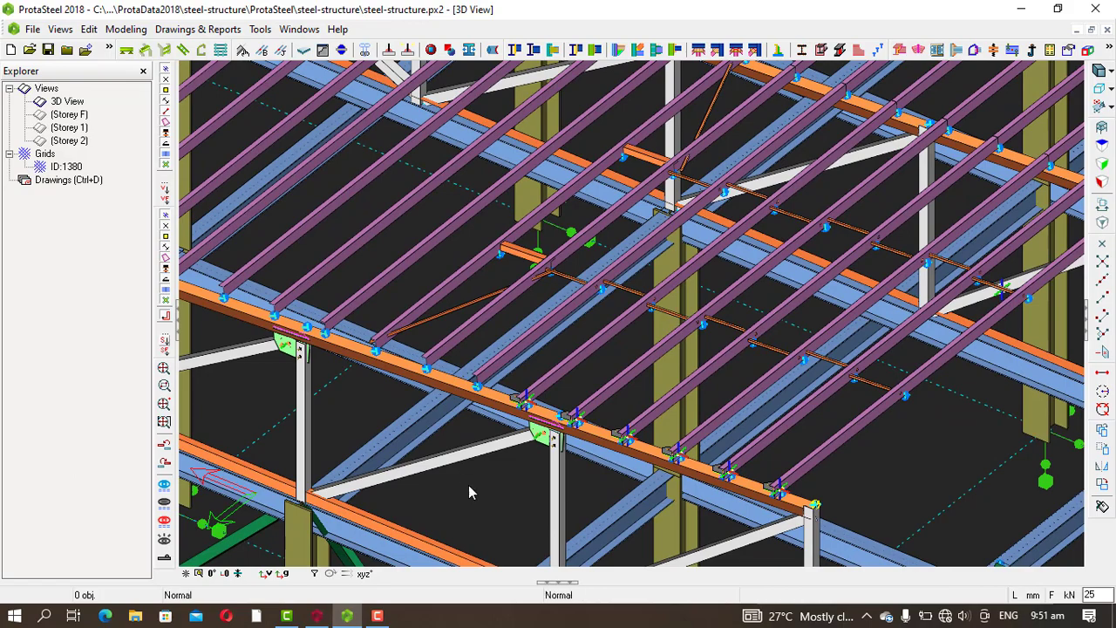
scroll(428, 264, "down", 3)
scroll(749, 340, "up", 7)
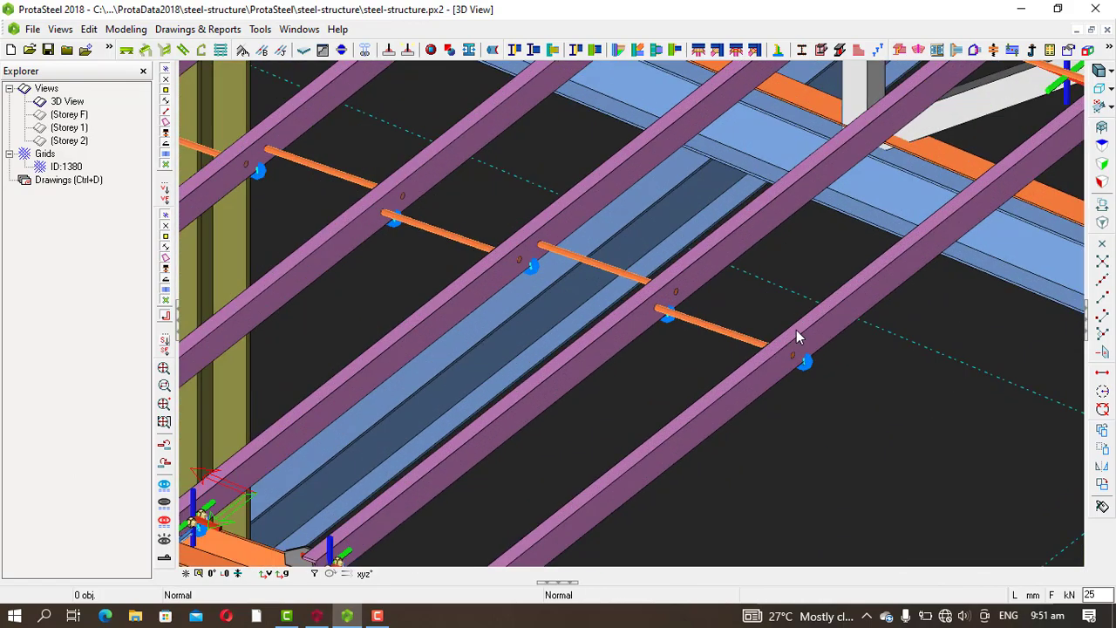
scroll(750, 336, "up", 2)
scroll(717, 337, "down", 3)
scroll(536, 265, "up", 1)
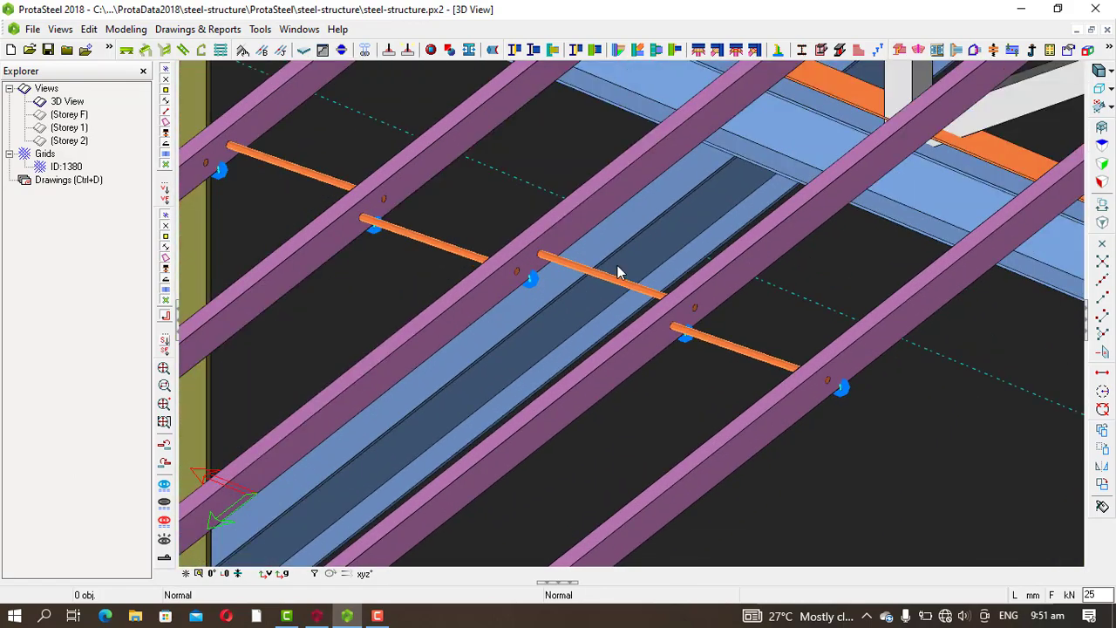
Step: Examine the angle struts and diagonal rods at the inner ends of the two sag rod rows
scroll(400, 195, "down", 5)
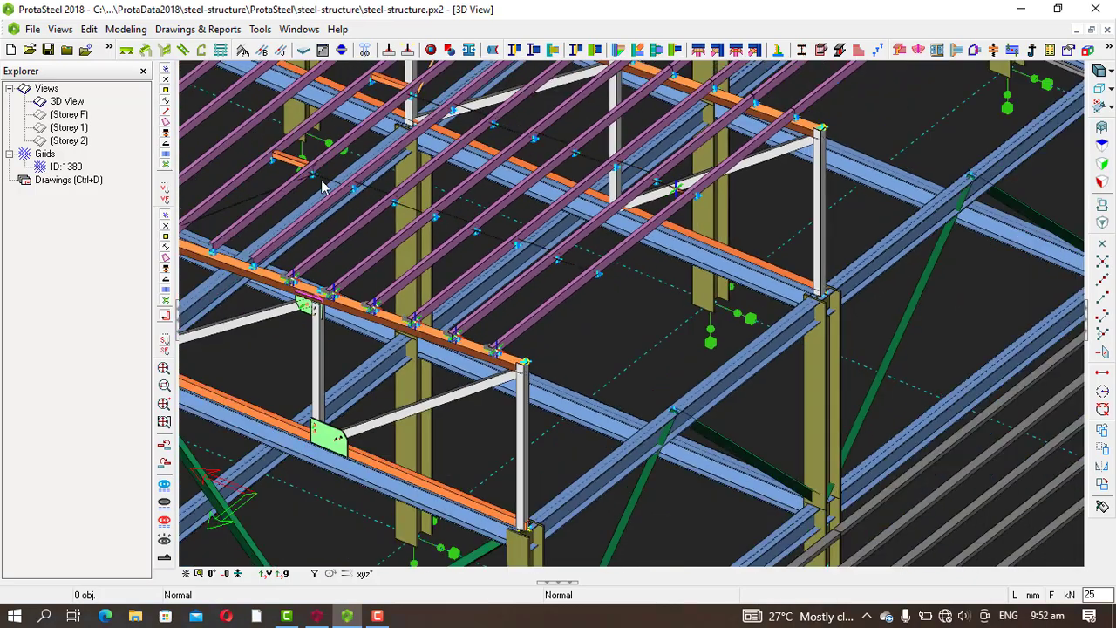
middle_click_drag(290, 174, 405, 353)
scroll(362, 387, "up", 8)
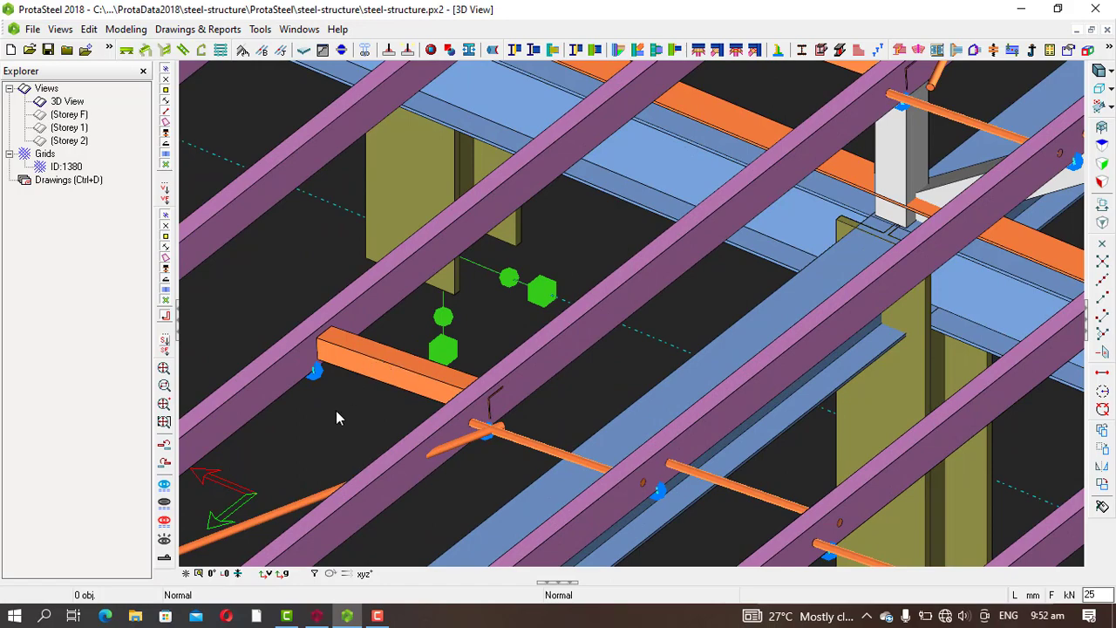
scroll(336, 406, "down", 2)
middle_click_drag(355, 373, 253, 443)
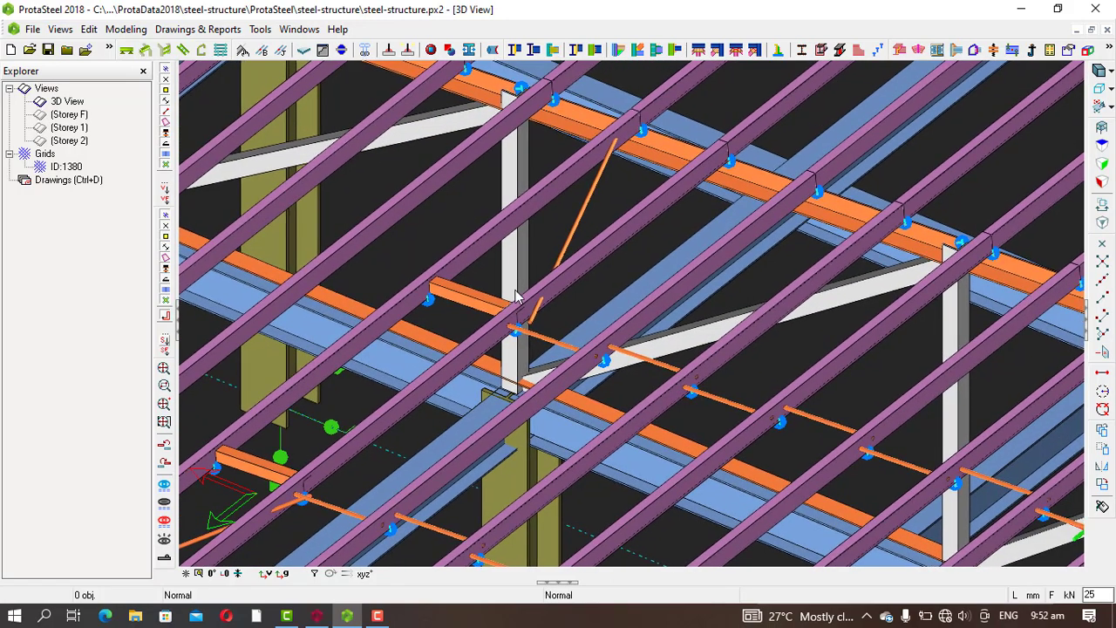
scroll(253, 442, "up", 4)
scroll(657, 238, "down", 3)
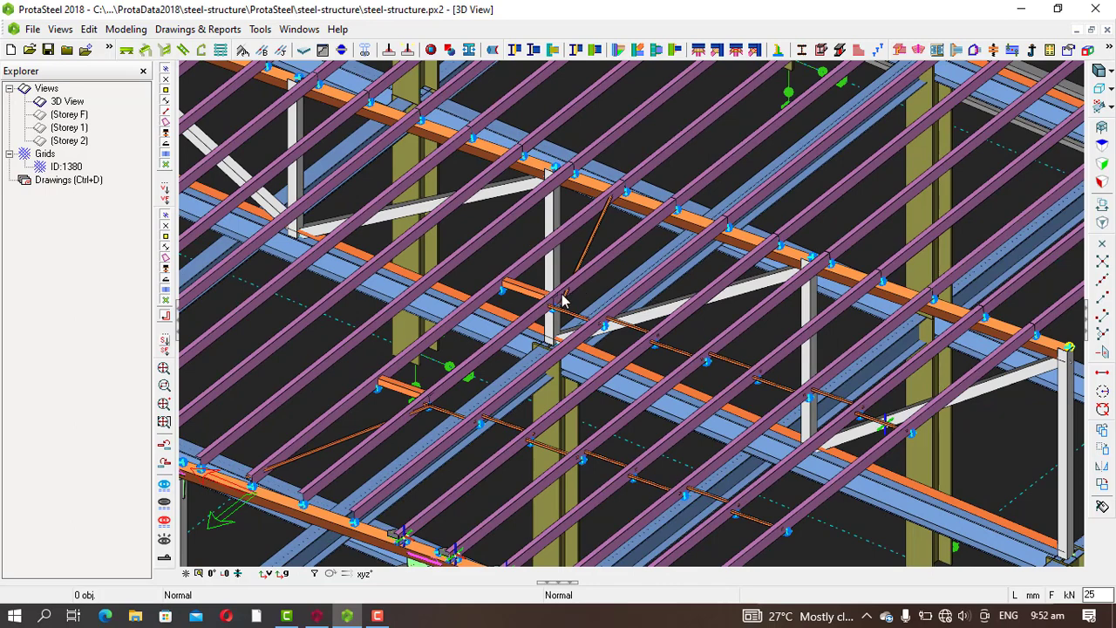
scroll(597, 232, "up", 4)
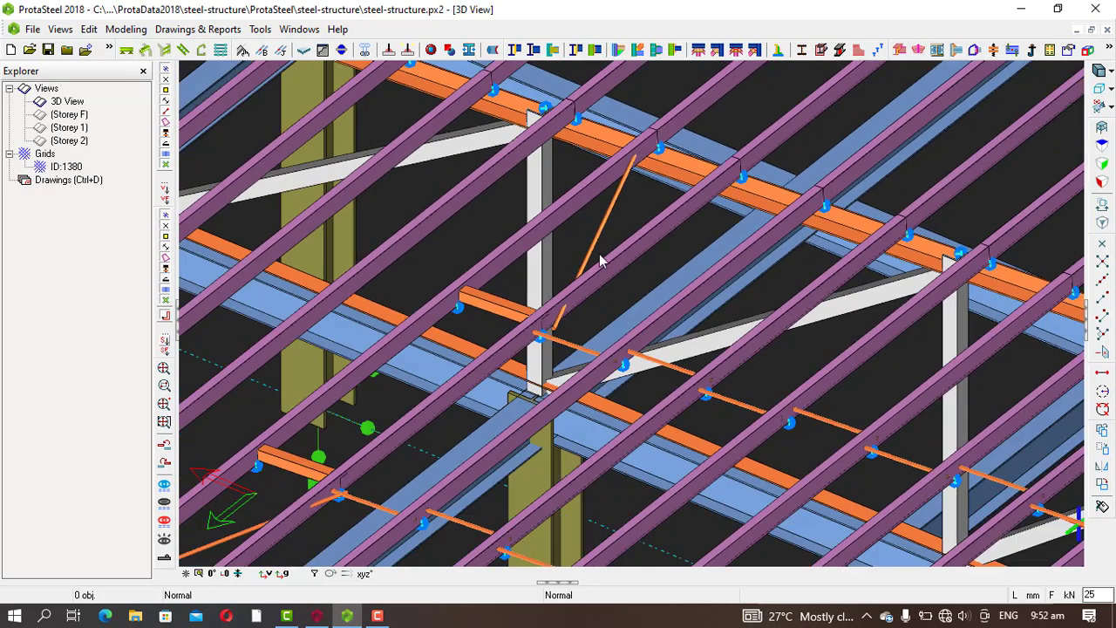
middle_click_drag(597, 232, 629, 213)
middle_click_drag(420, 372, 492, 301)
scroll(370, 399, "up", 3)
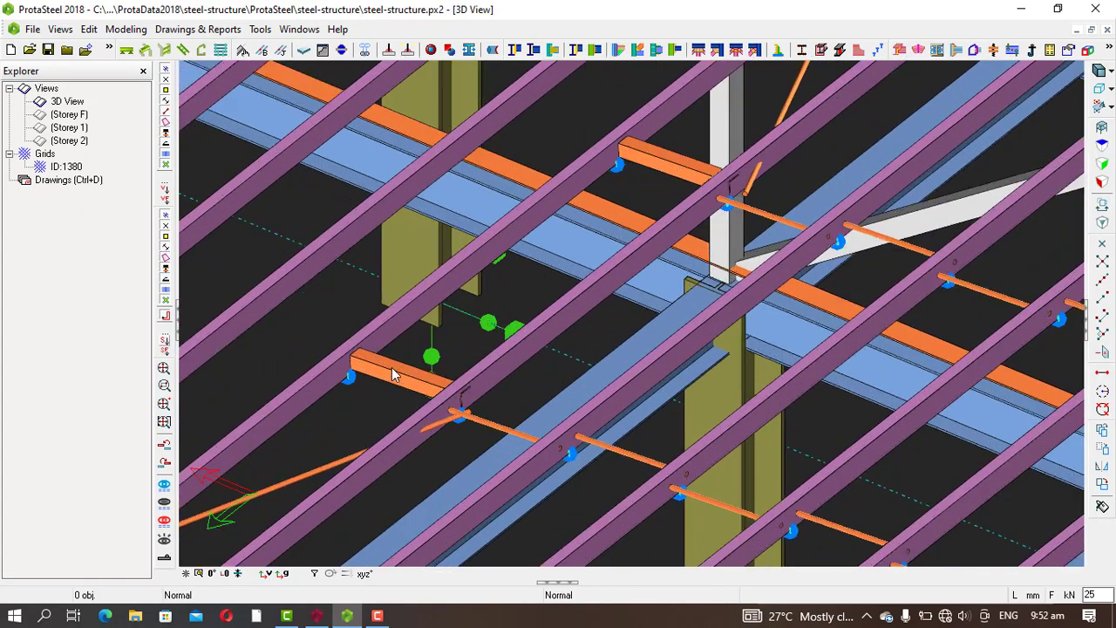
Step: Change the profile of the strut ending the sag rod row nearer the front truss to D20 from the D family of round bar profiles
left_click(410, 391)
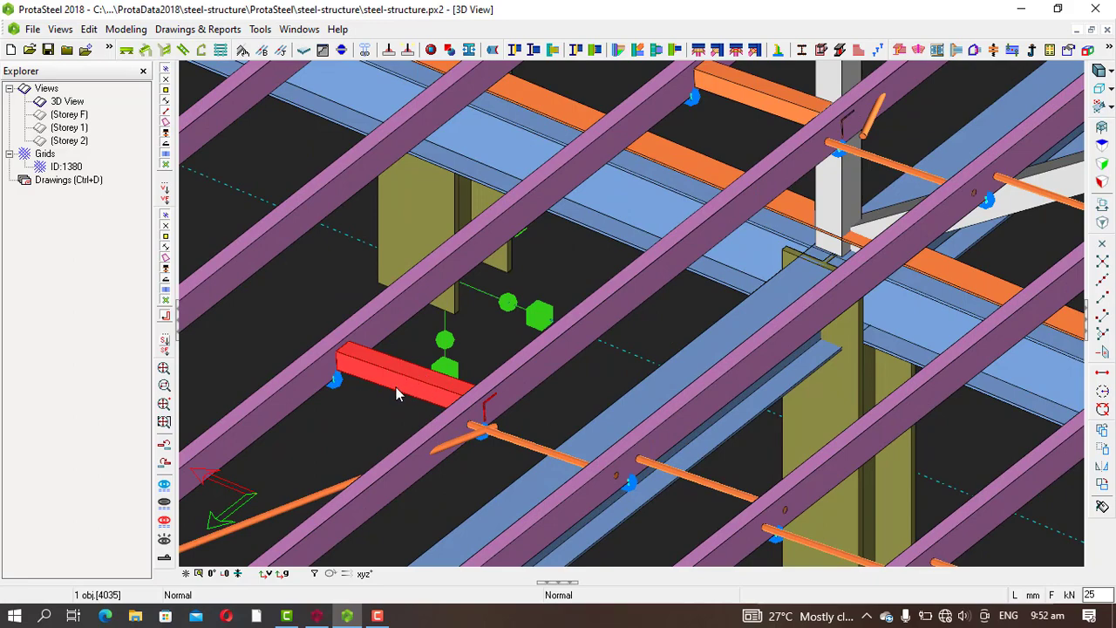
double_click(392, 379)
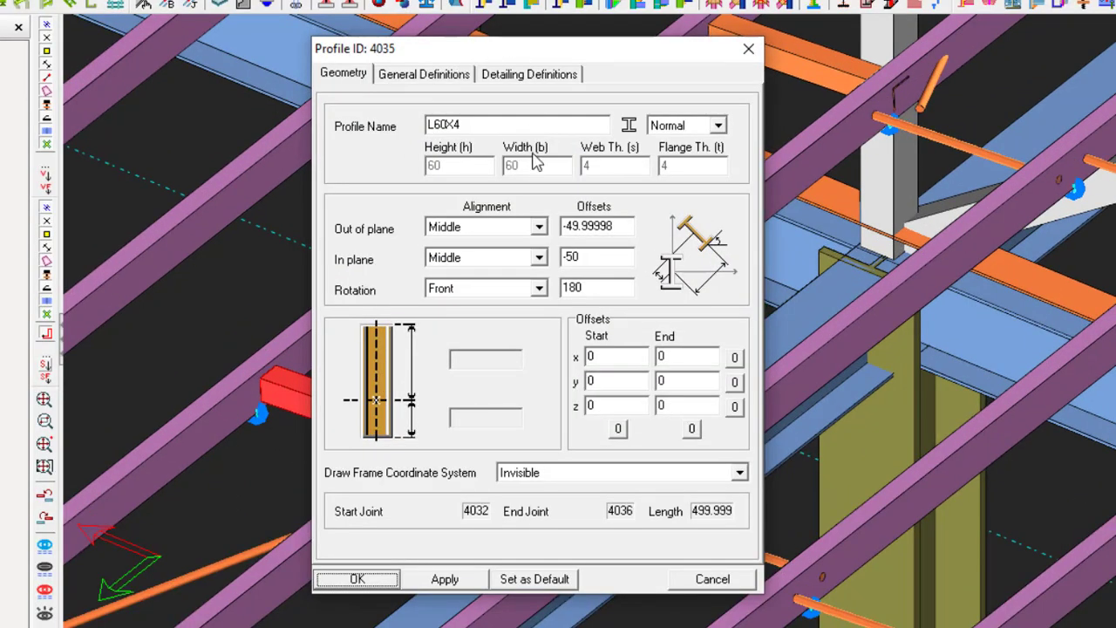
left_click(629, 124)
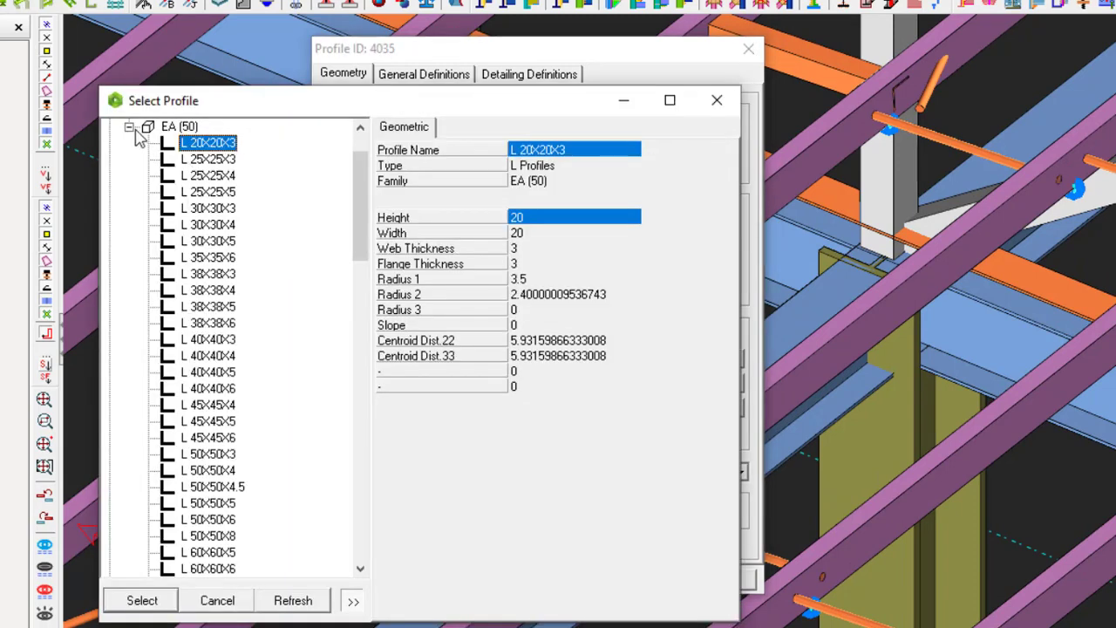
left_click(129, 128)
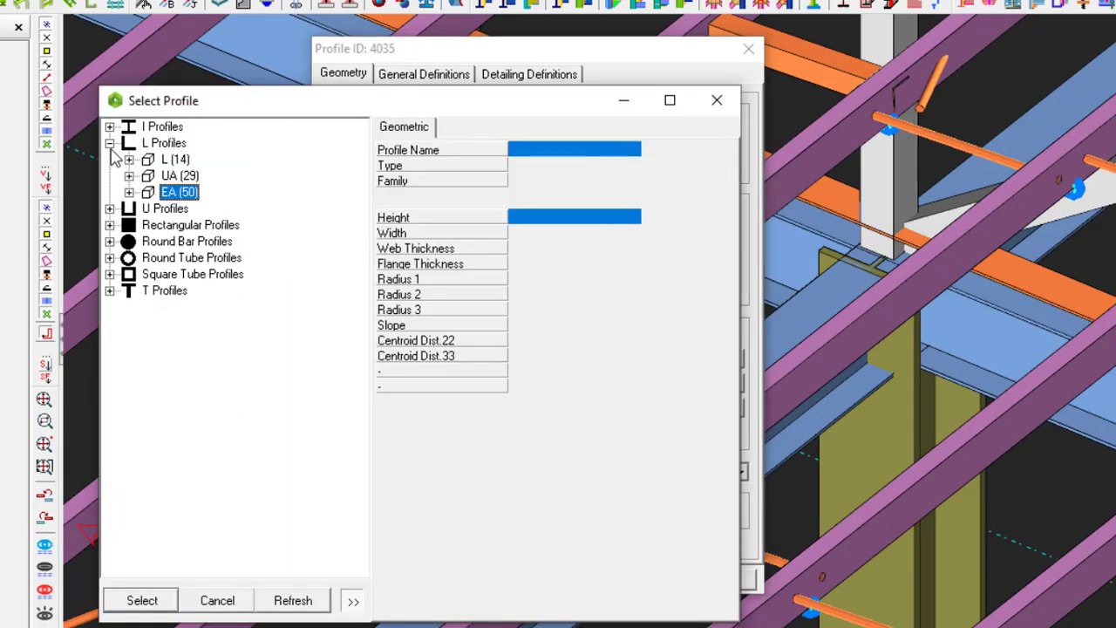
left_click(109, 144)
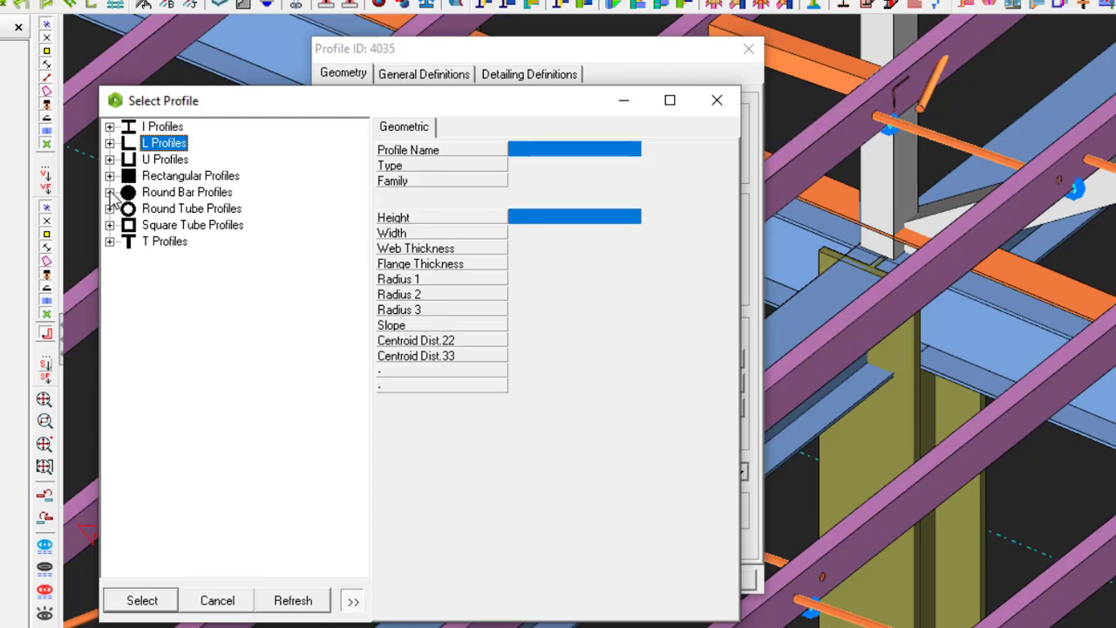
left_click(109, 191)
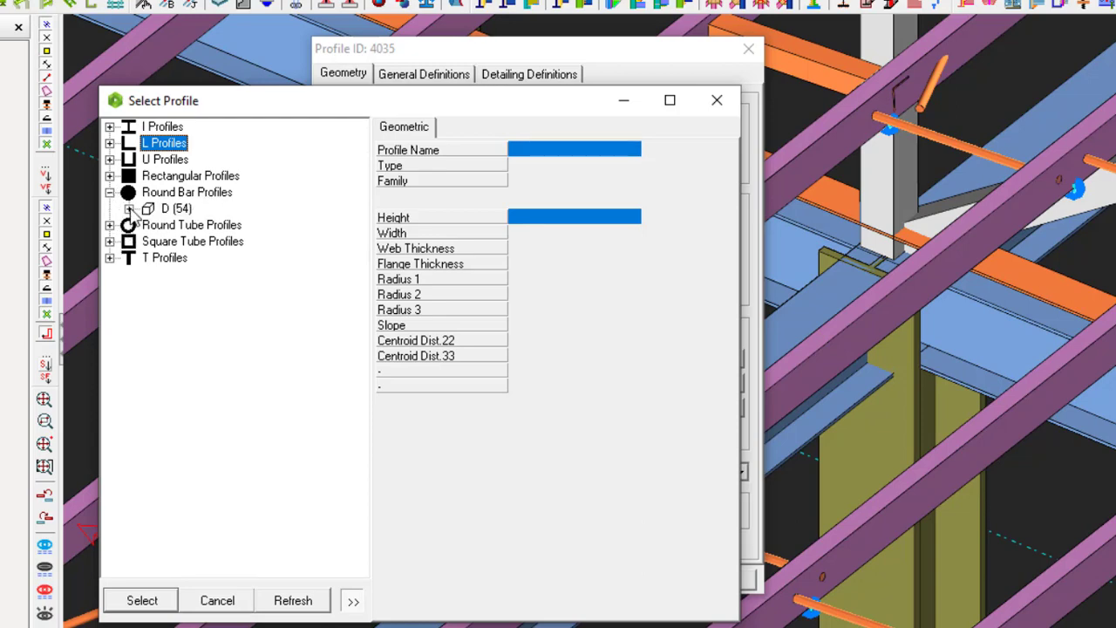
left_click(129, 208)
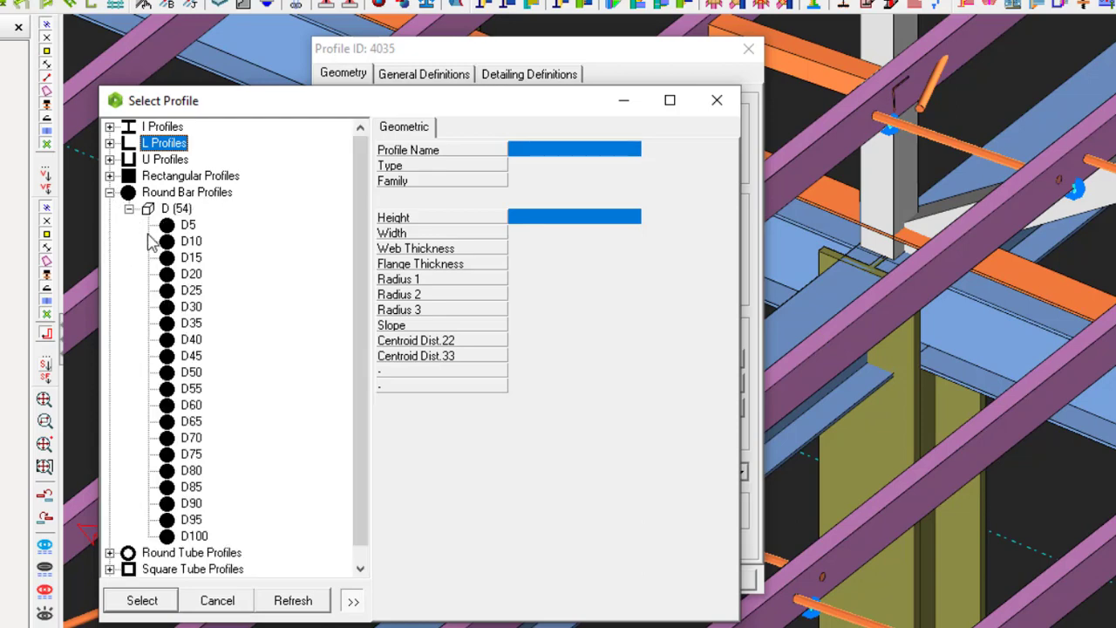
left_click(193, 276)
left_click(140, 600)
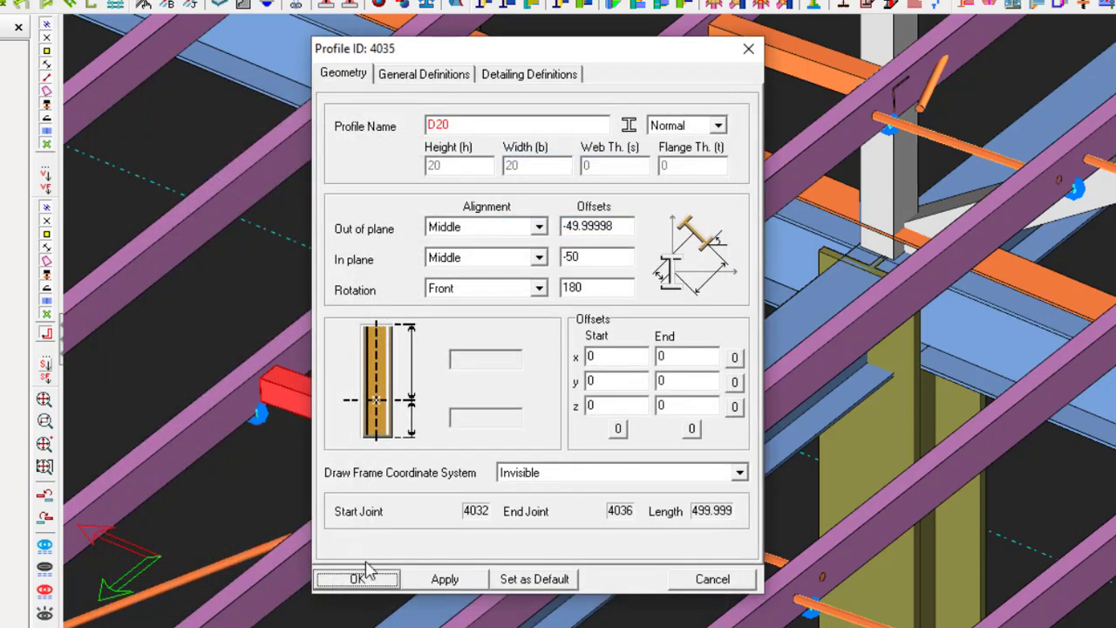
left_click(444, 579)
left_click(356, 579)
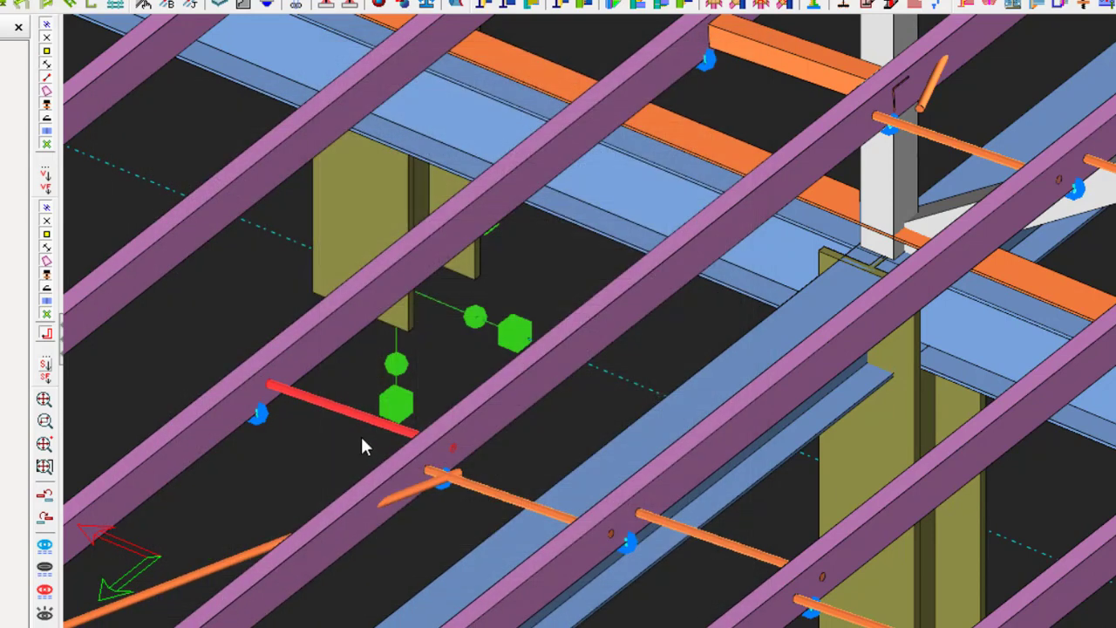
scroll(366, 427, "up", 3)
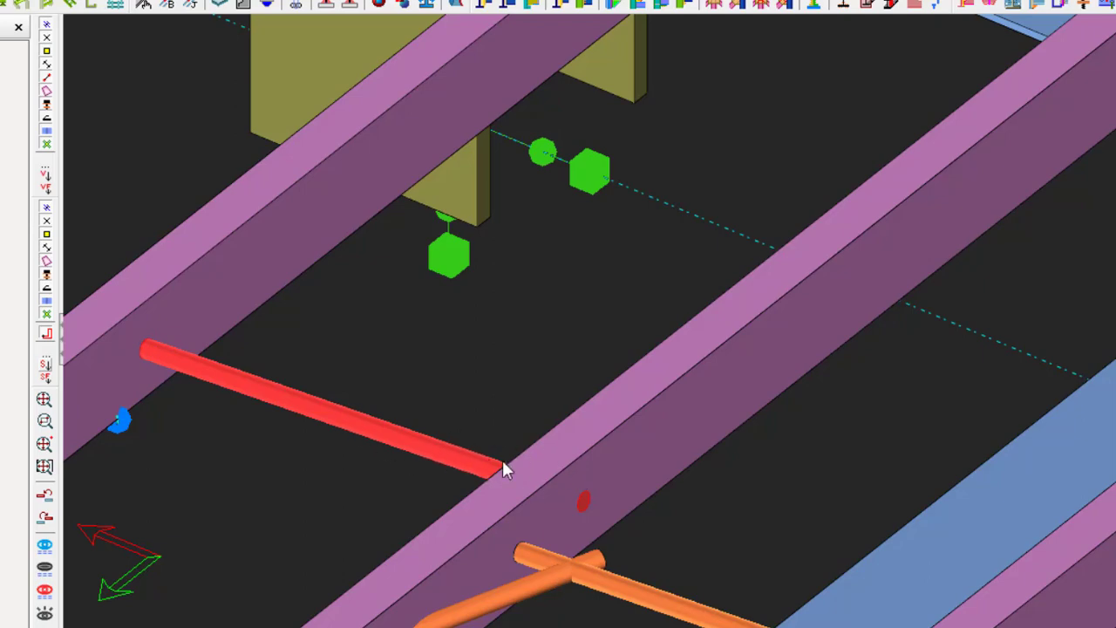
left_click(414, 375)
scroll(475, 449, "down", 5)
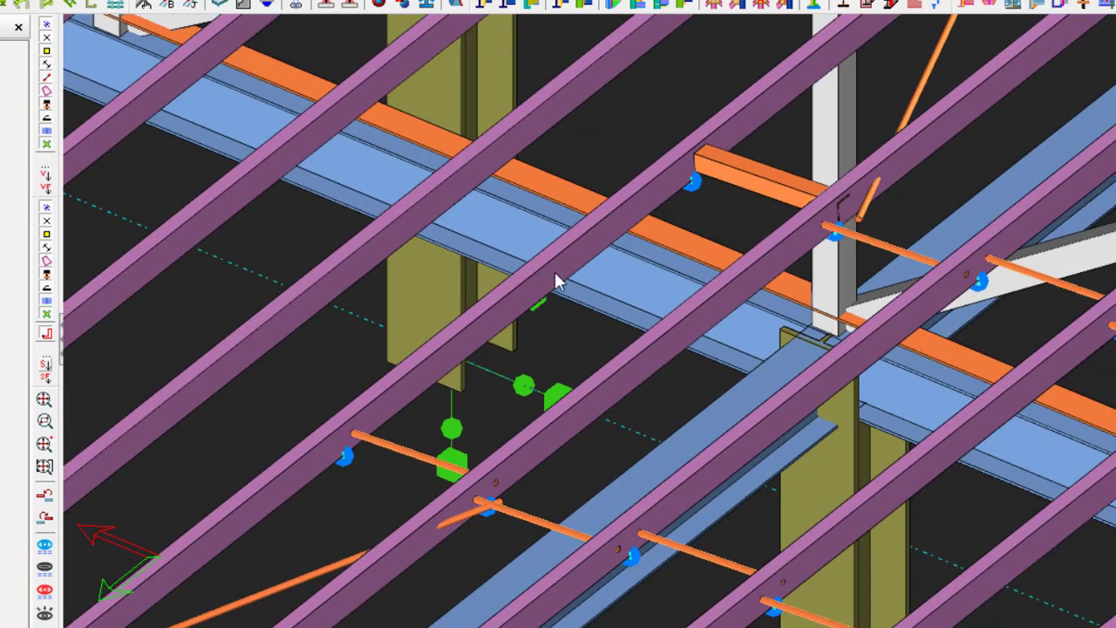
Step: Change the remaining L60X4 strut, at the inner end of the other sag rod row, to the D20 round bar profile
scroll(707, 324, "down", 3)
scroll(746, 253, "up", 4)
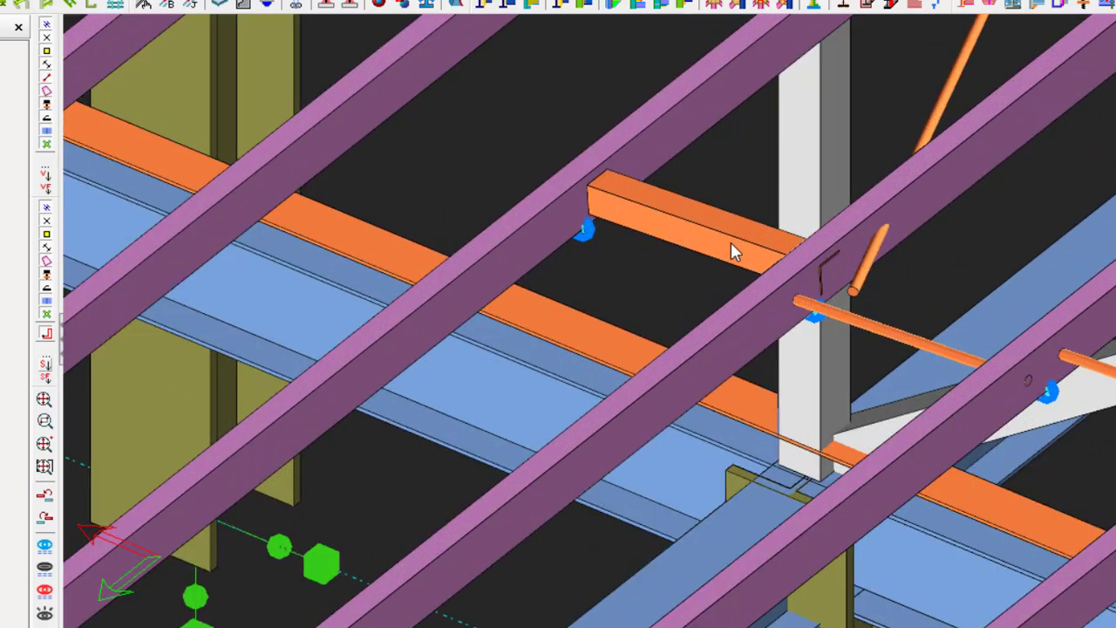
left_click(730, 244)
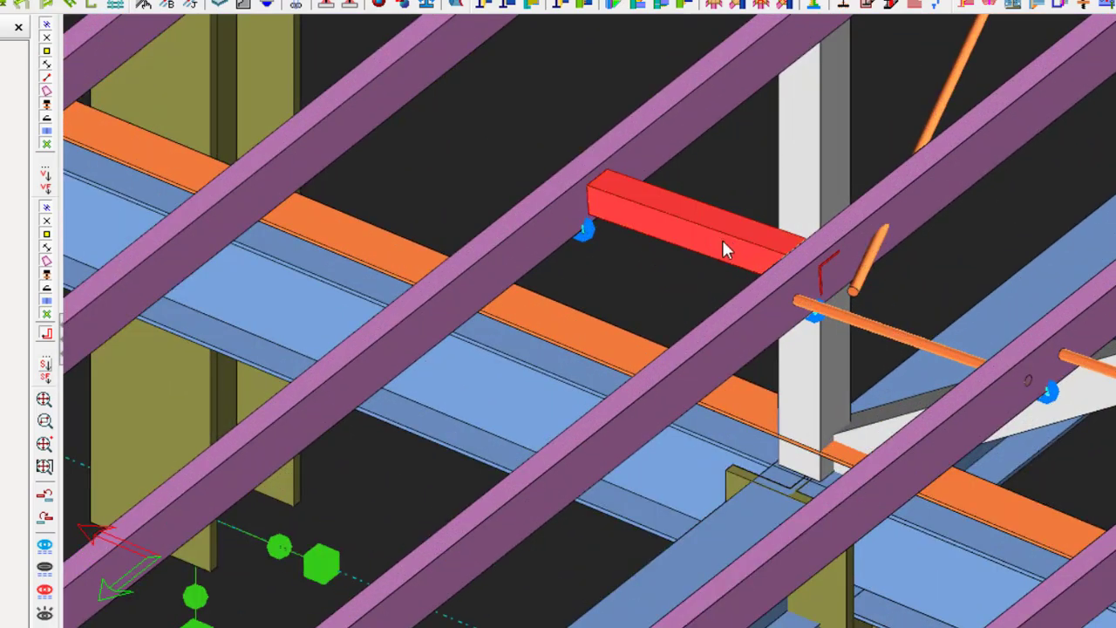
double_click(723, 245)
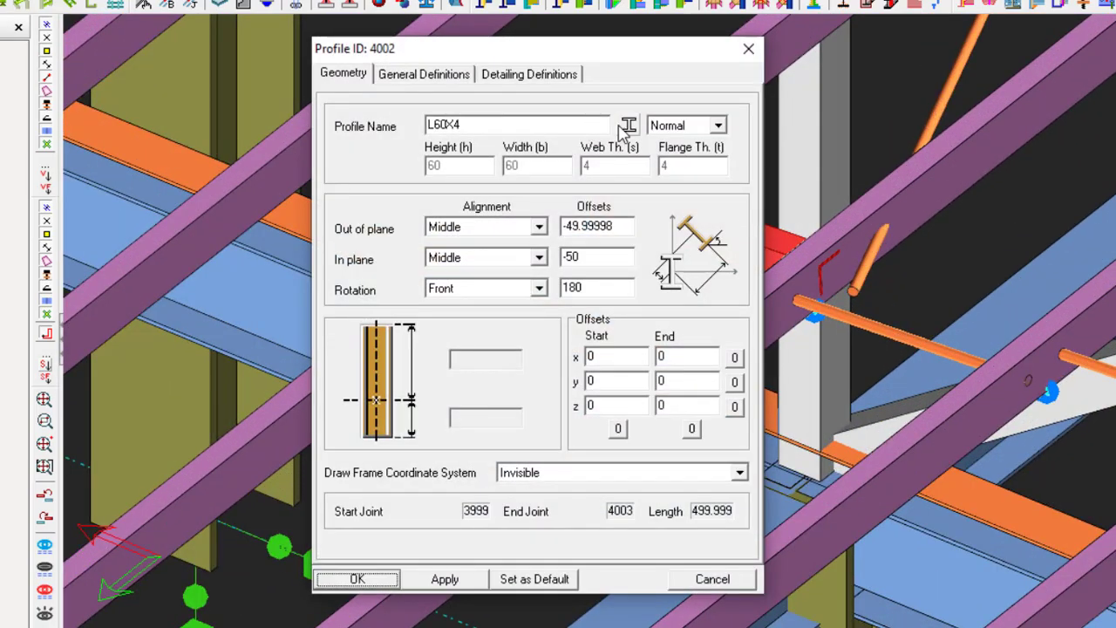
left_click(628, 126)
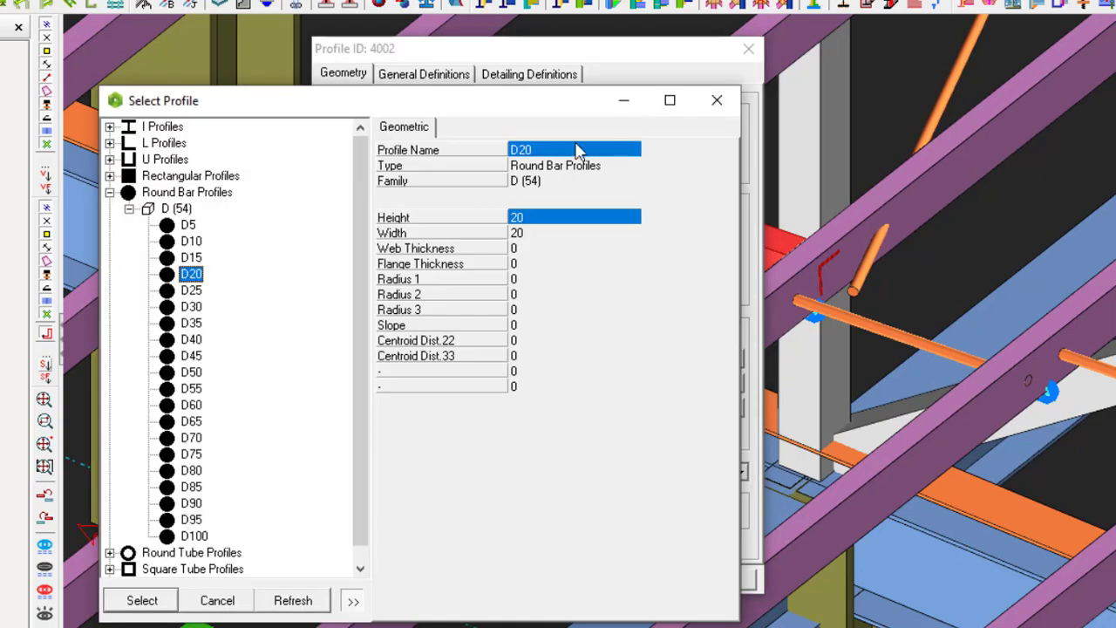
left_click(142, 601)
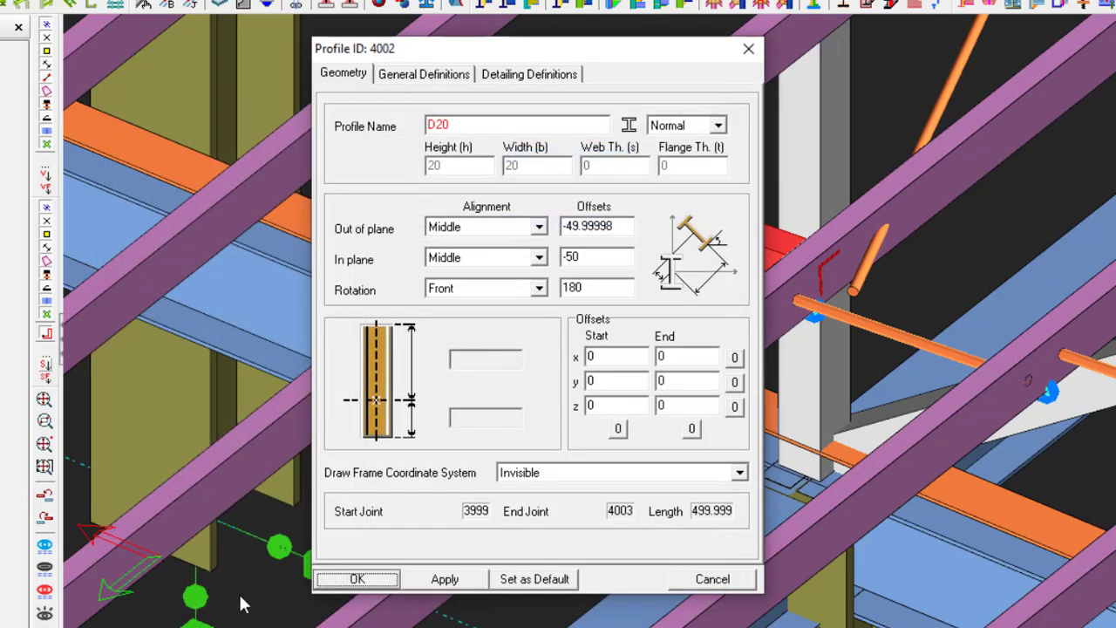
left_click(357, 579)
Step: Examine where the new D20 strut ends at the two purlins, and check its profile properties
scroll(685, 287, "up", 3)
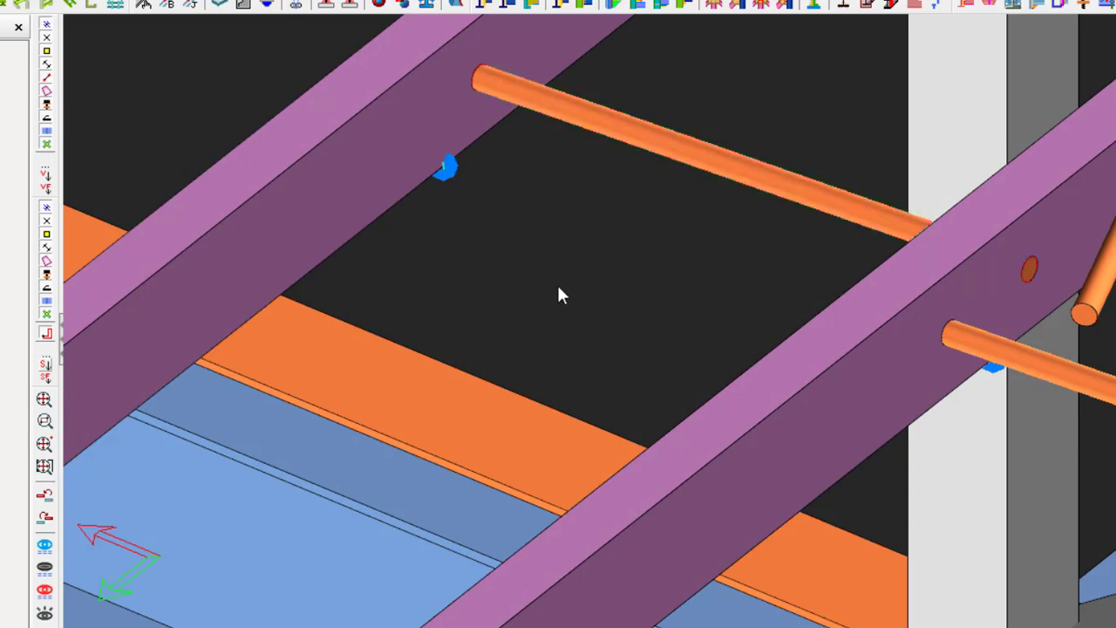
scroll(558, 294, "down", 3)
scroll(629, 282, "down", 3)
scroll(668, 279, "up", 5)
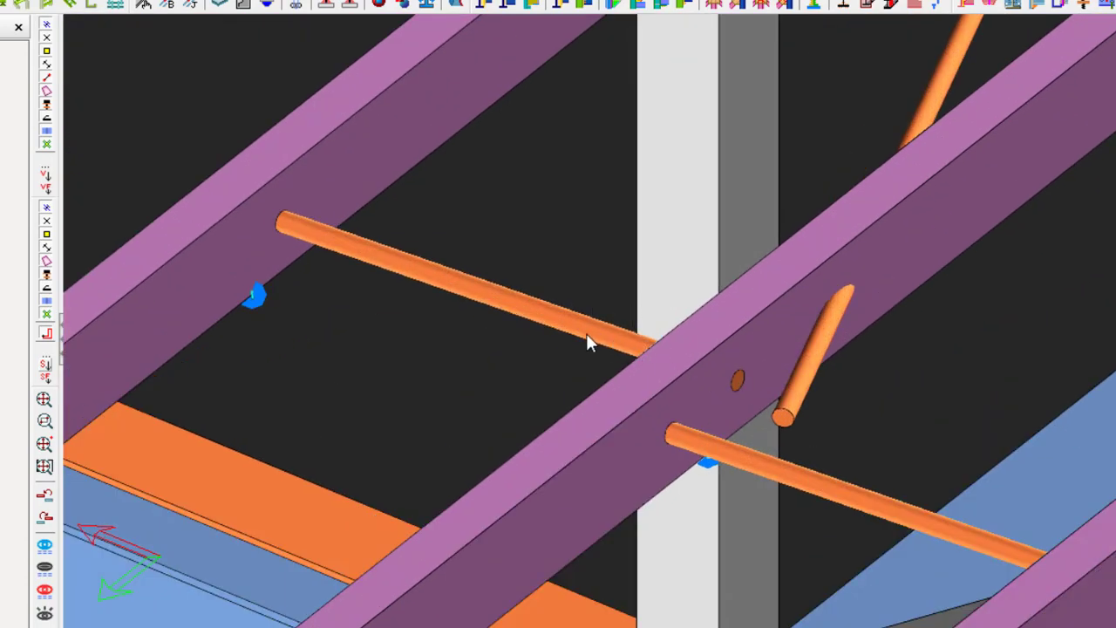
left_click(586, 337)
scroll(413, 384, "down", 3)
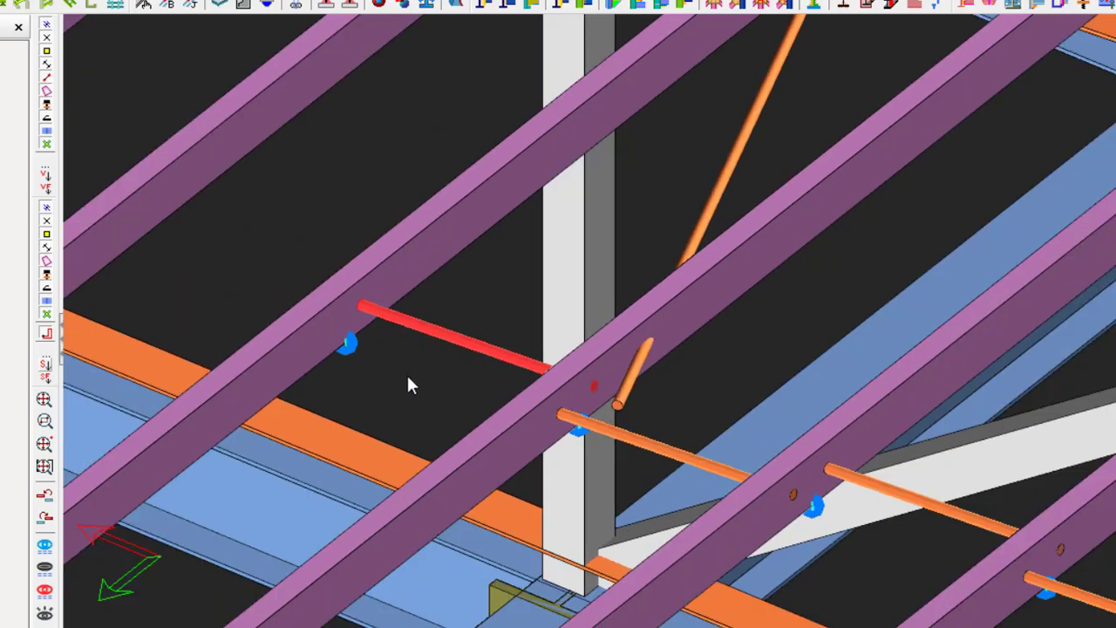
scroll(409, 385, "up", 3)
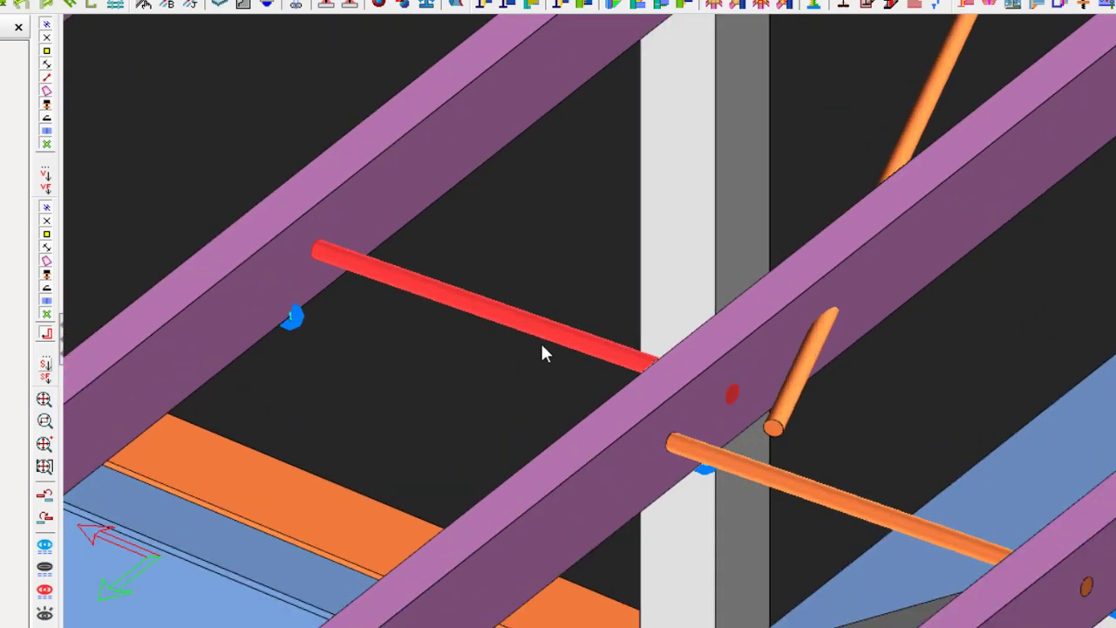
scroll(724, 389, "up", 3)
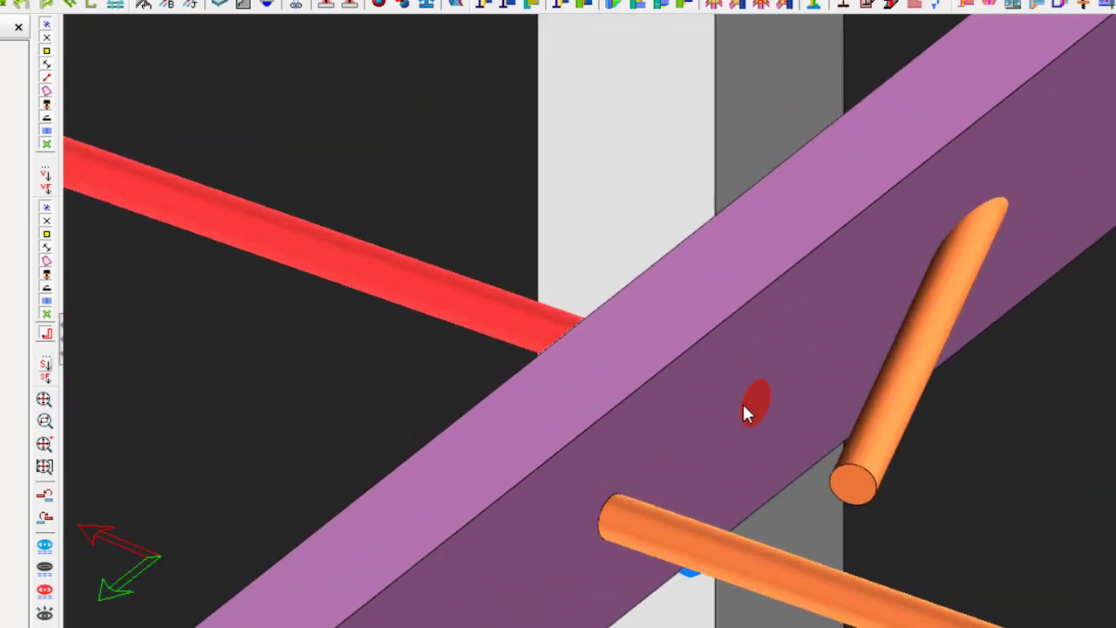
scroll(746, 413, "up", 2)
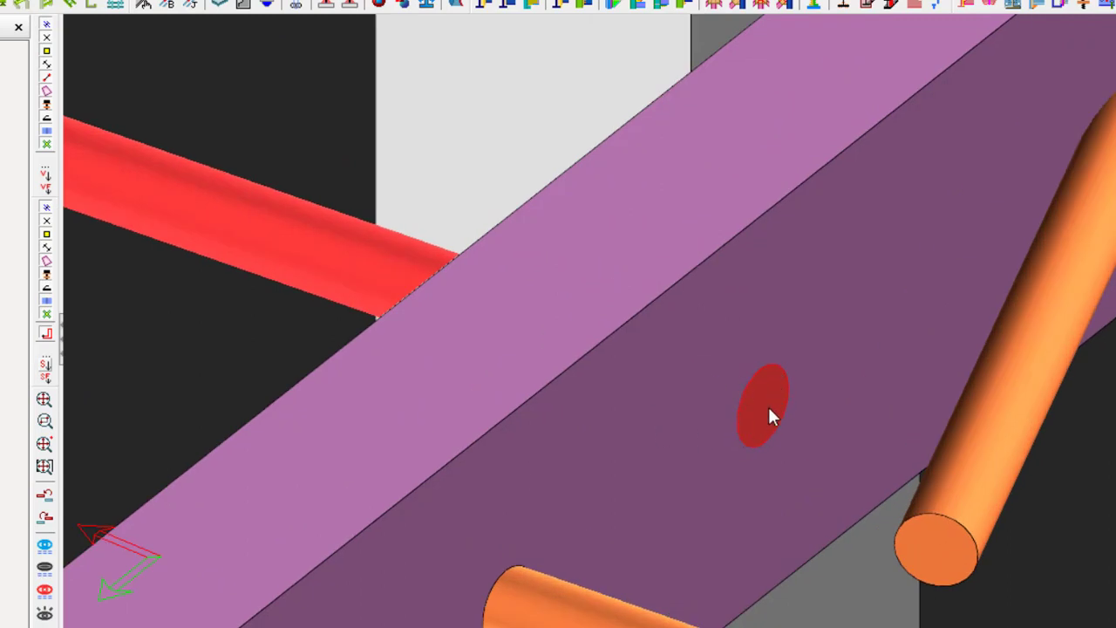
scroll(795, 425, "down", 4)
scroll(839, 417, "up", 1)
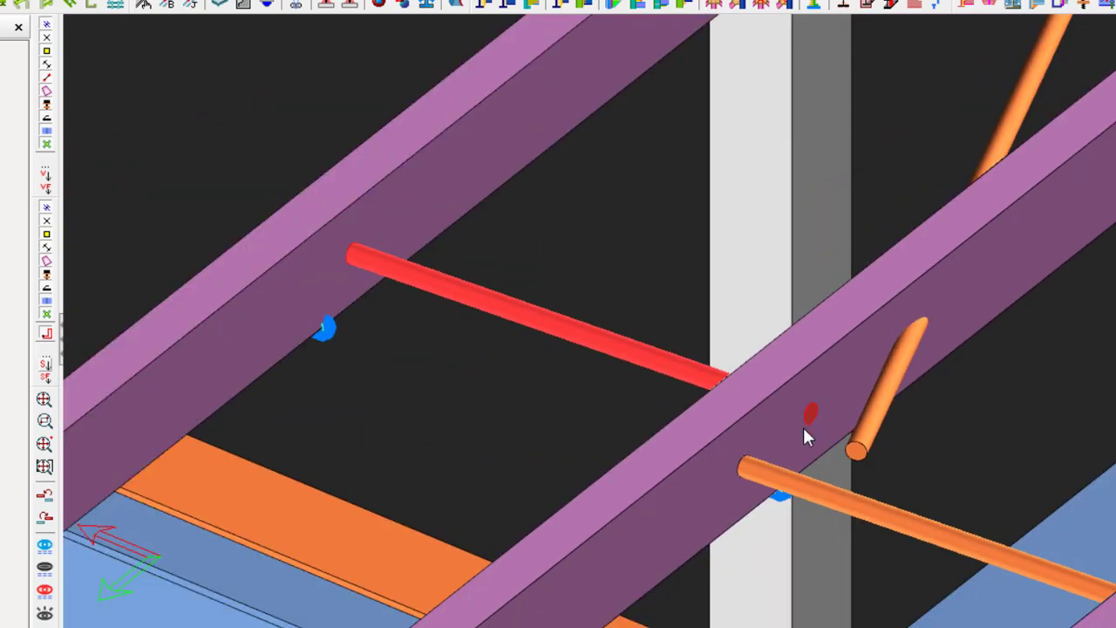
scroll(815, 485, "down", 4)
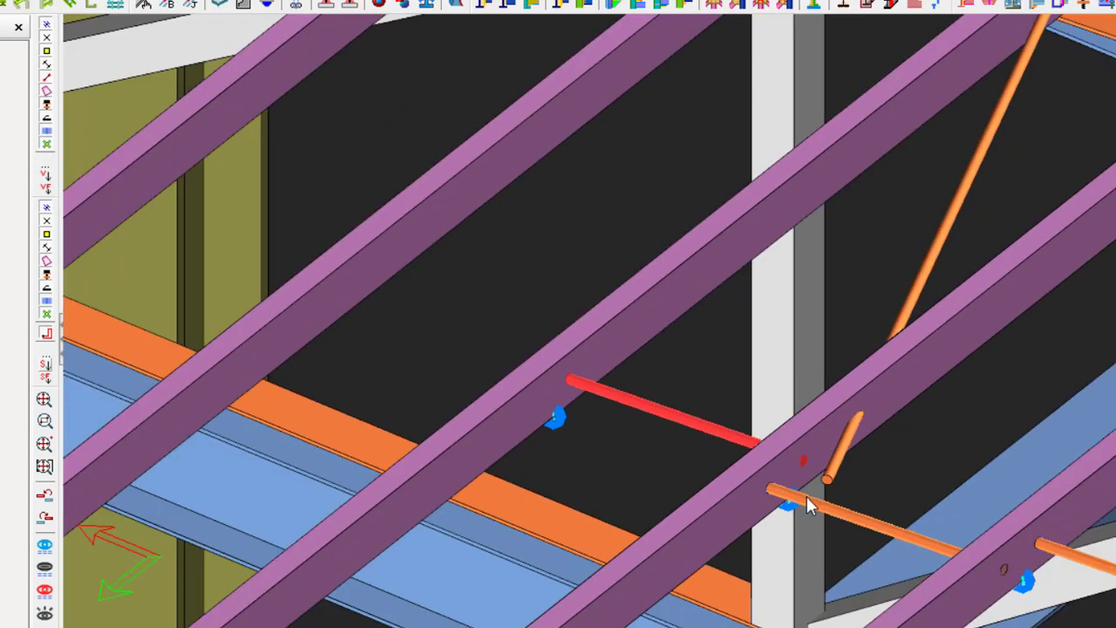
scroll(706, 433, "up", 4)
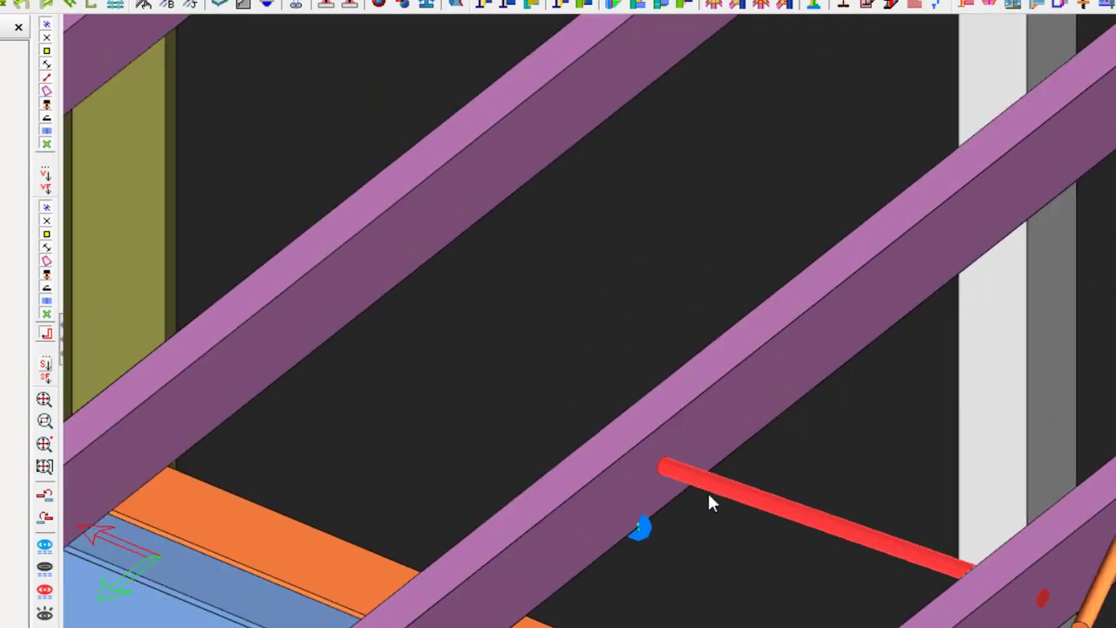
scroll(741, 503, "down", 3)
scroll(854, 518, "up", 4)
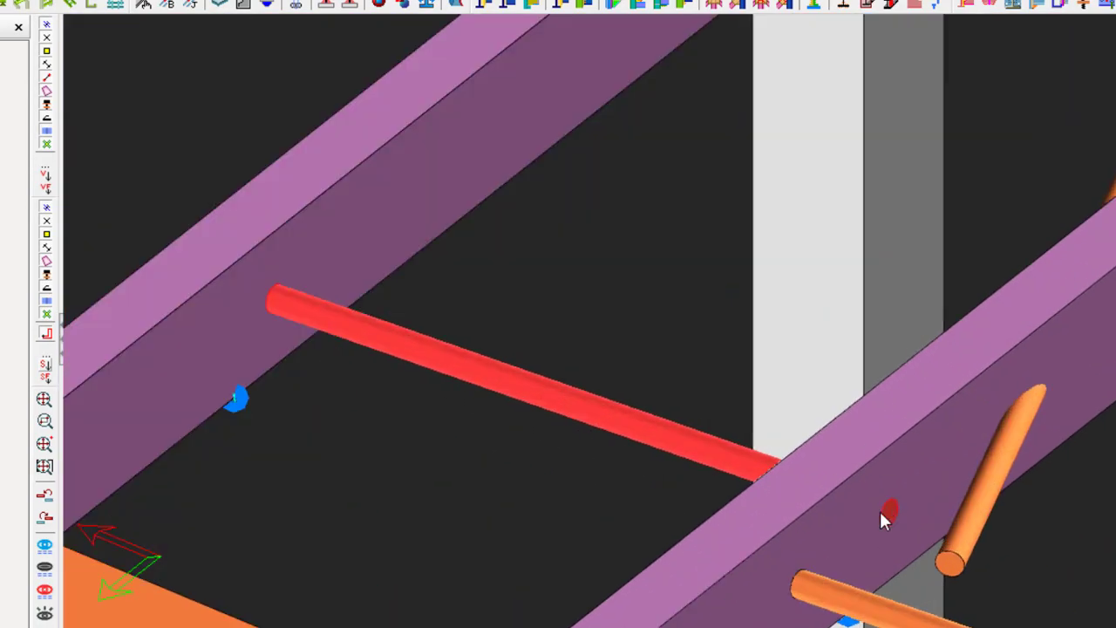
scroll(879, 511, "down", 2)
middle_click_drag(690, 491, 550, 371)
scroll(550, 370, "up", 2)
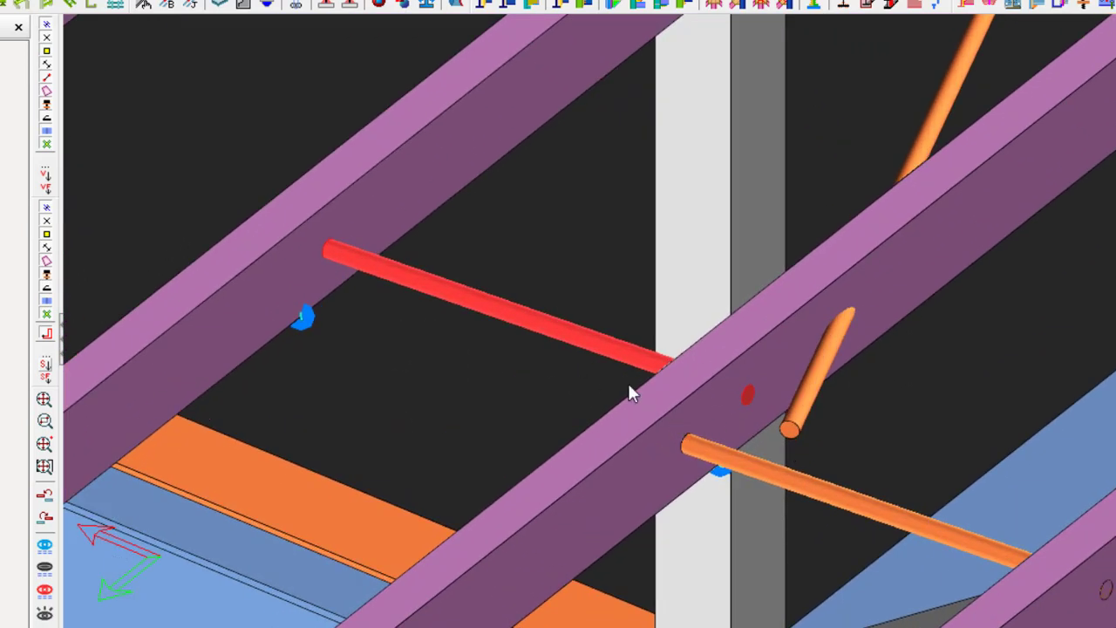
double_click(579, 337)
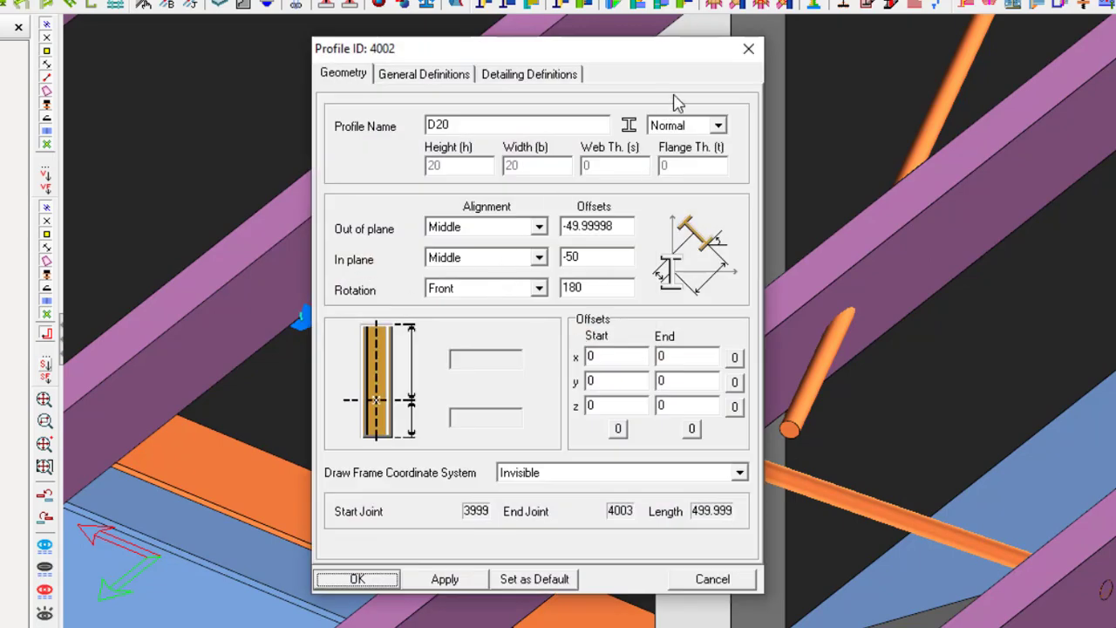
left_click(750, 51)
middle_click_drag(354, 443, 228, 329)
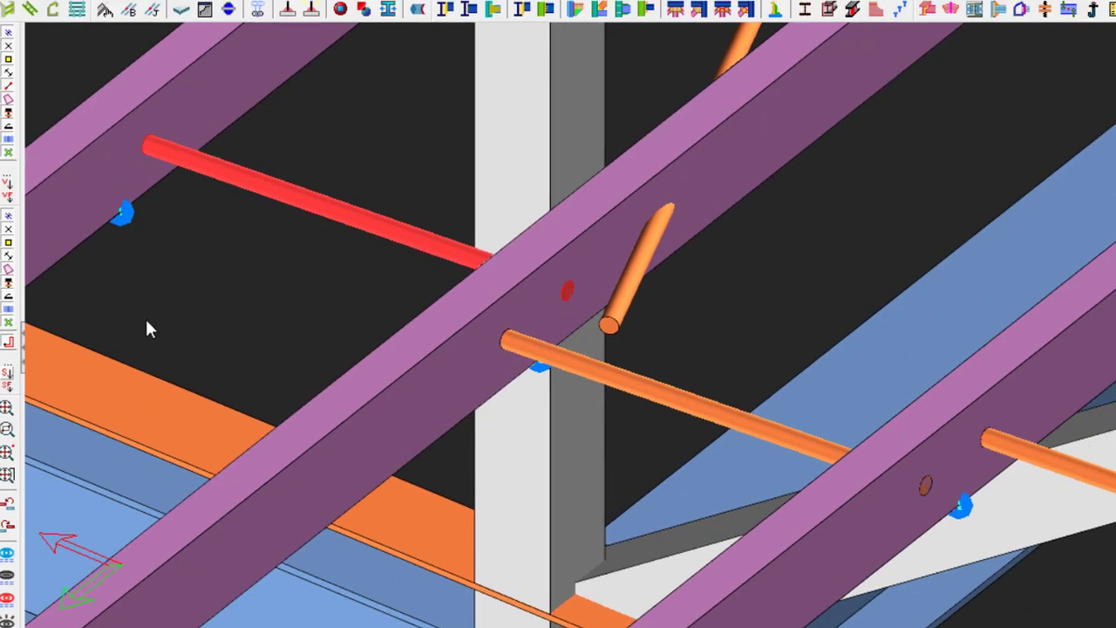
Step: Give the same D20 strut a start x offset of 100 and apply it, and reverse the offset to -100
double_click(420, 237)
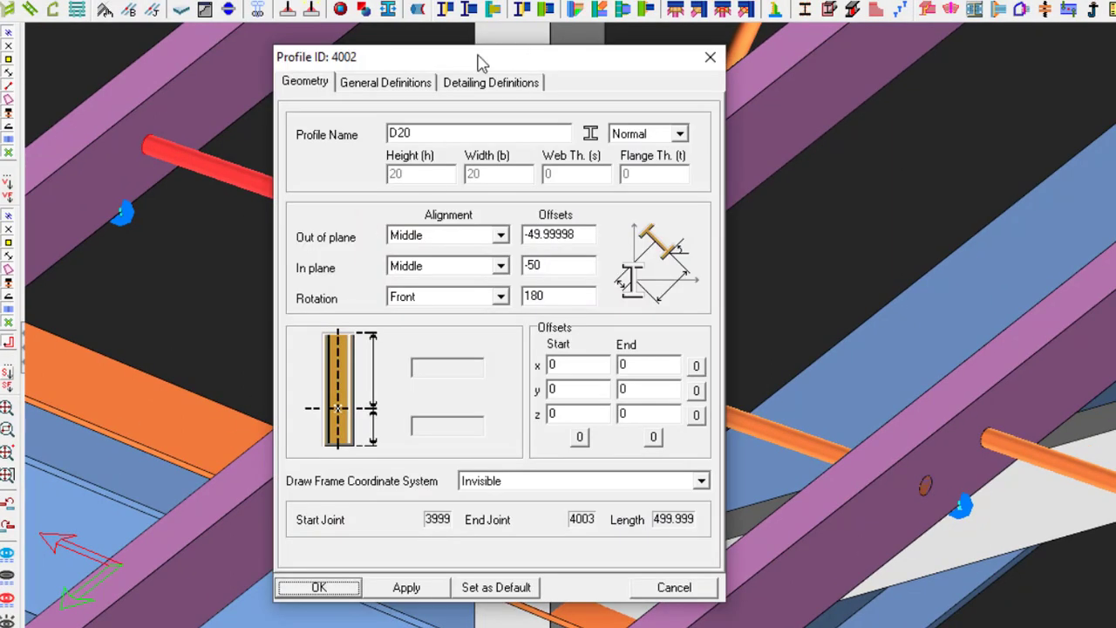
left_click_drag(481, 63, 896, 73)
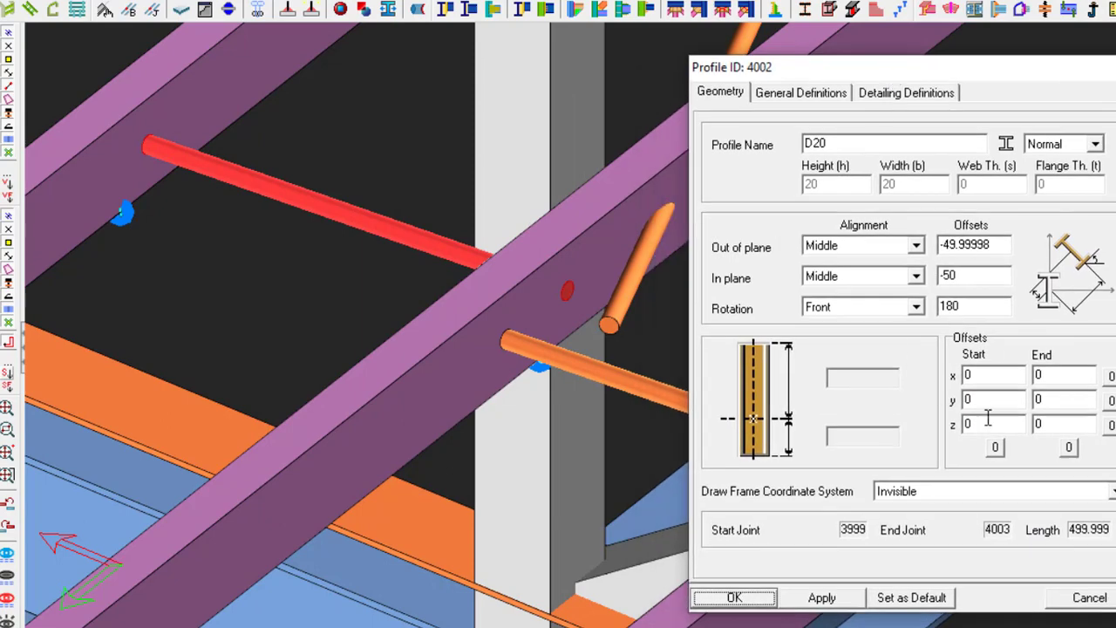
left_click(985, 374)
left_click_drag(980, 377, 947, 394)
type("100")
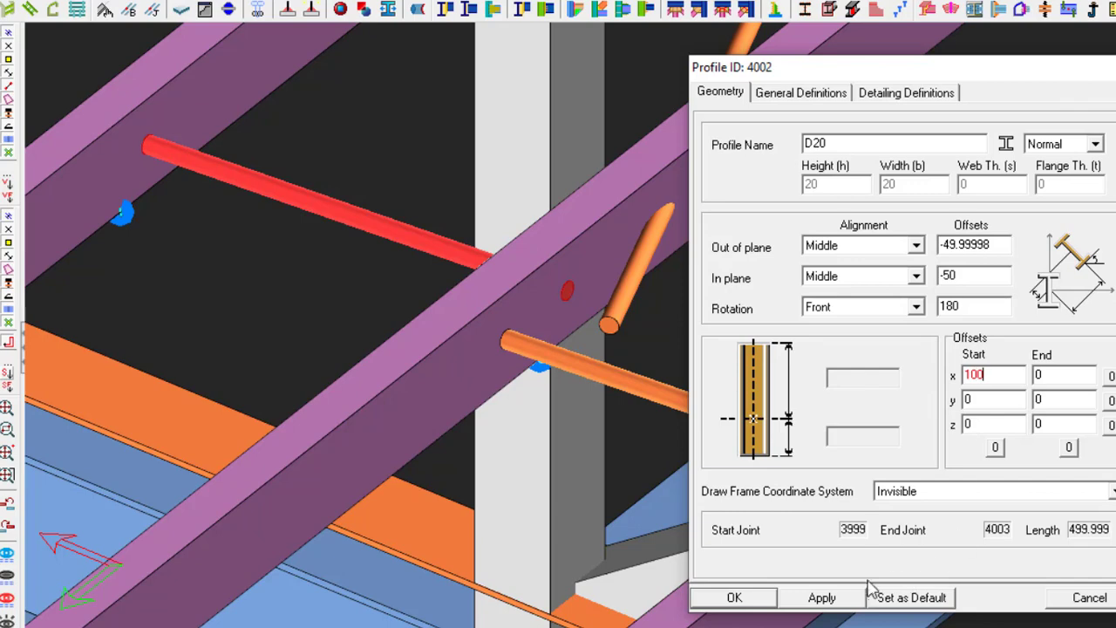
left_click(824, 598)
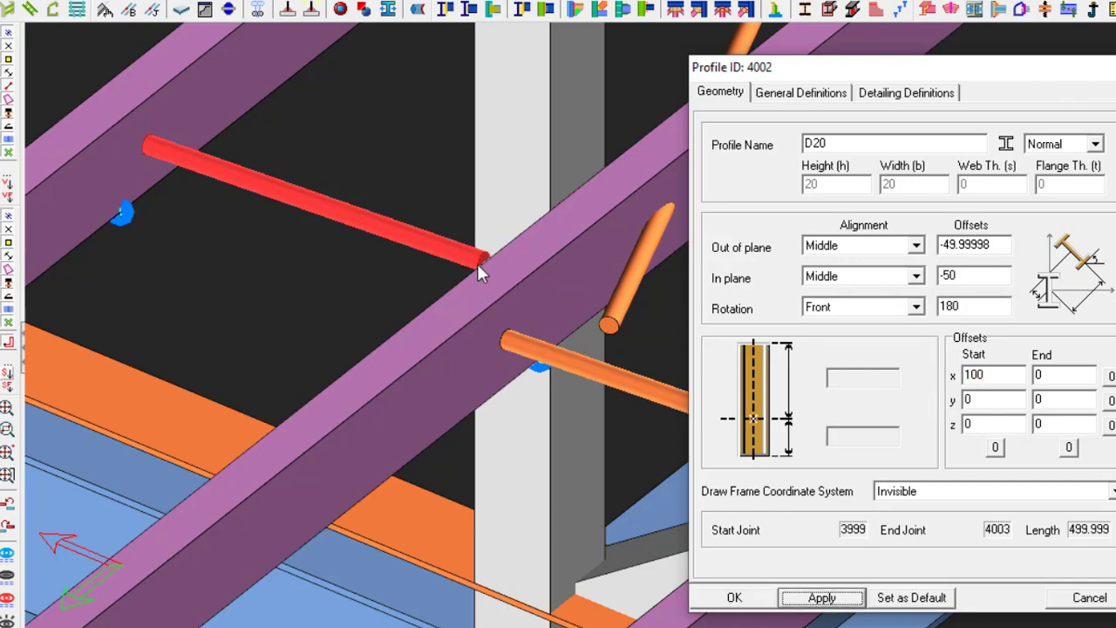
left_click(968, 375)
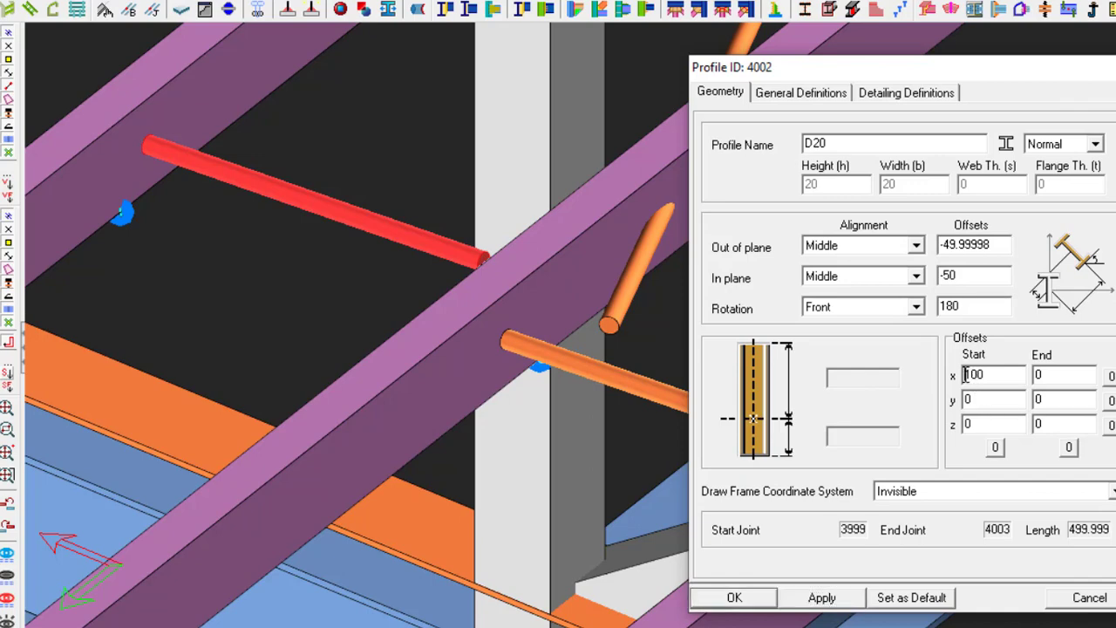
type("-")
left_click(820, 598)
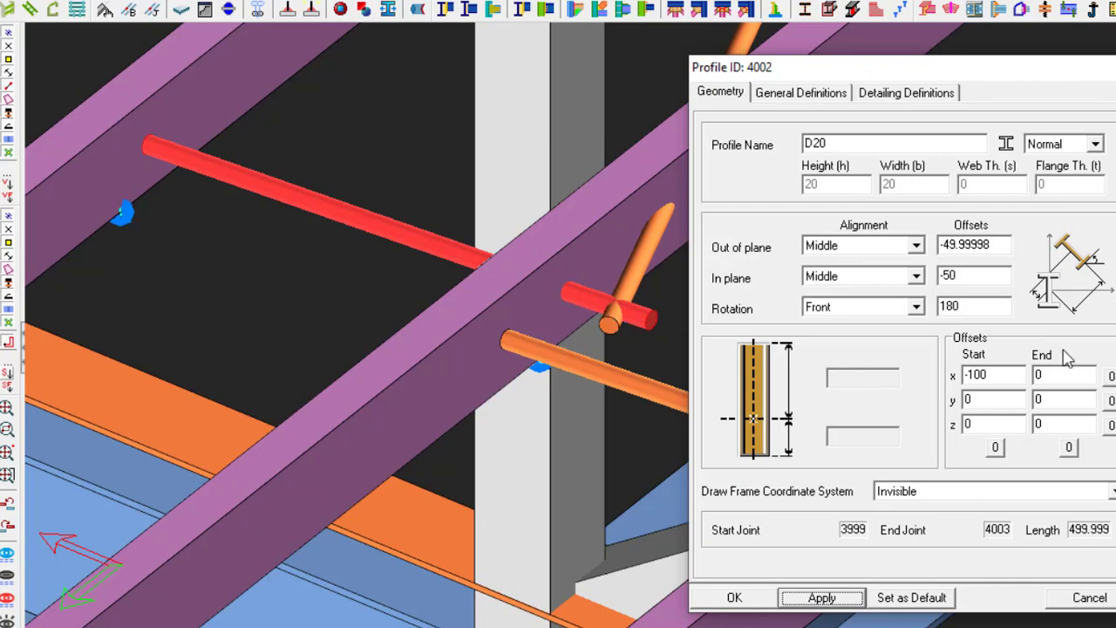
Step: Set the strut's end x offset to 100, apply it and close the profile properties
left_click_drag(1056, 376, 869, 390)
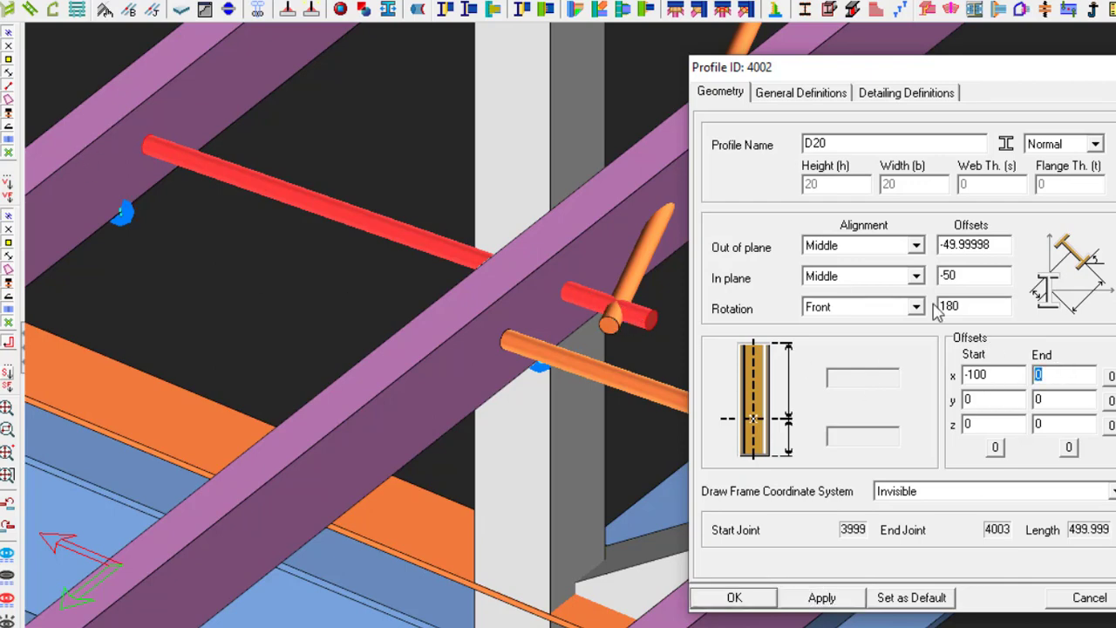
type("100")
left_click(830, 599)
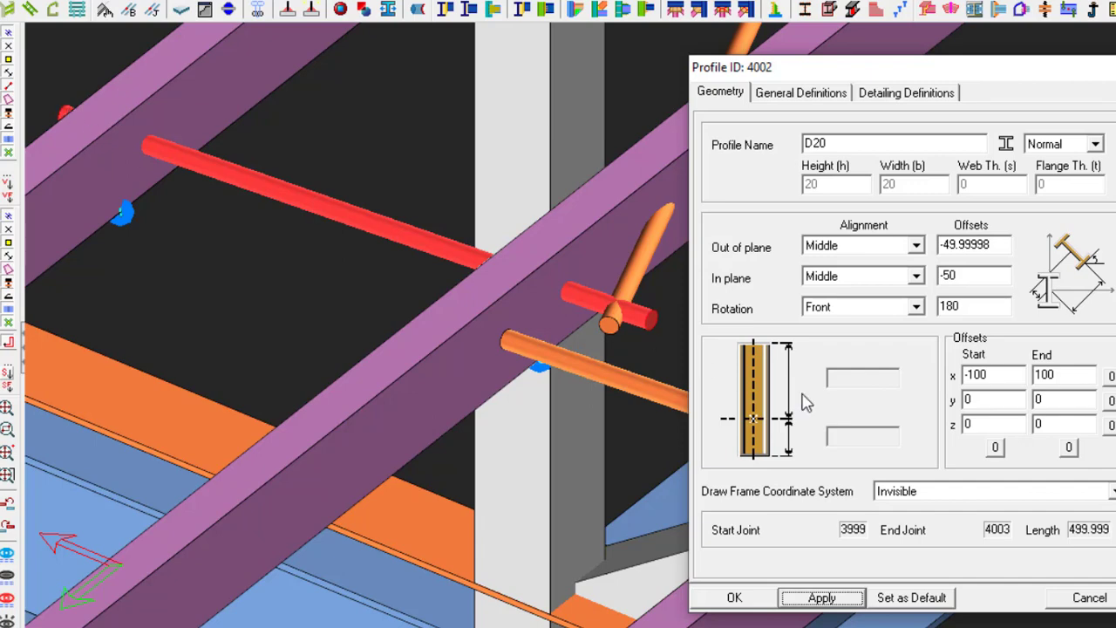
left_click(980, 373)
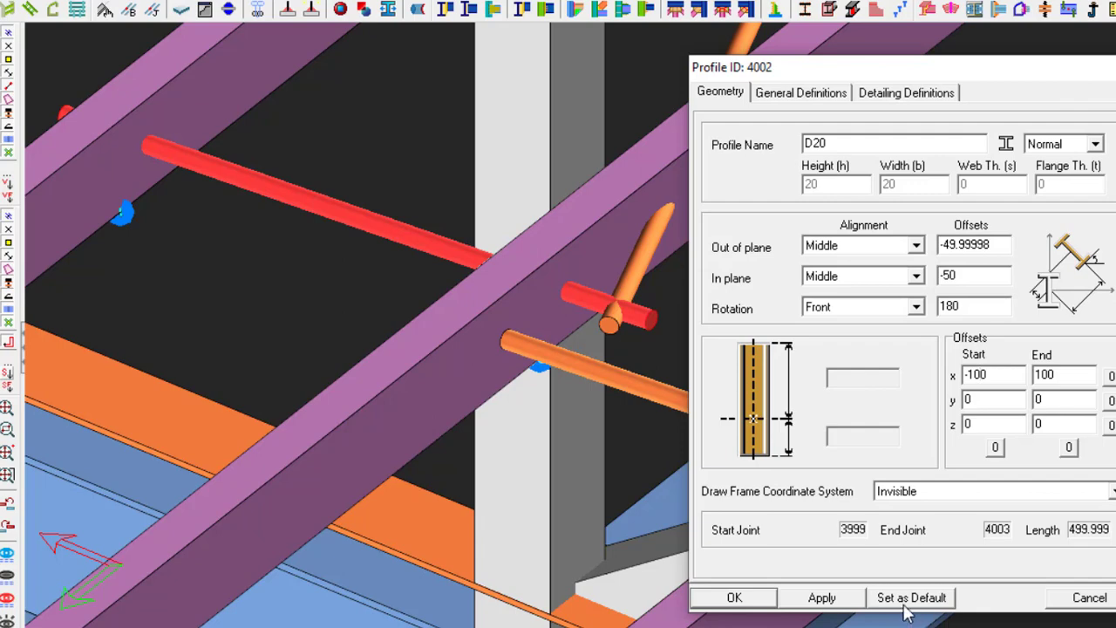
left_click(1089, 609)
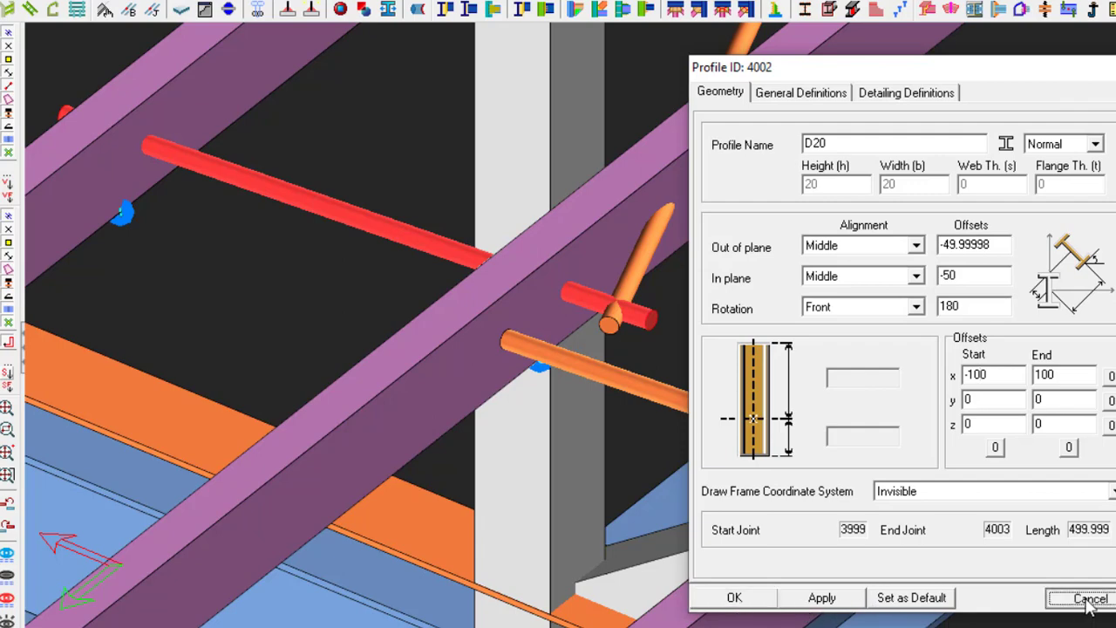
left_click(739, 310)
Step: Examine the extended strut ends at the purlins and compare them with the rod ends along the neighbouring sag rod row
scroll(598, 294, "up", 4)
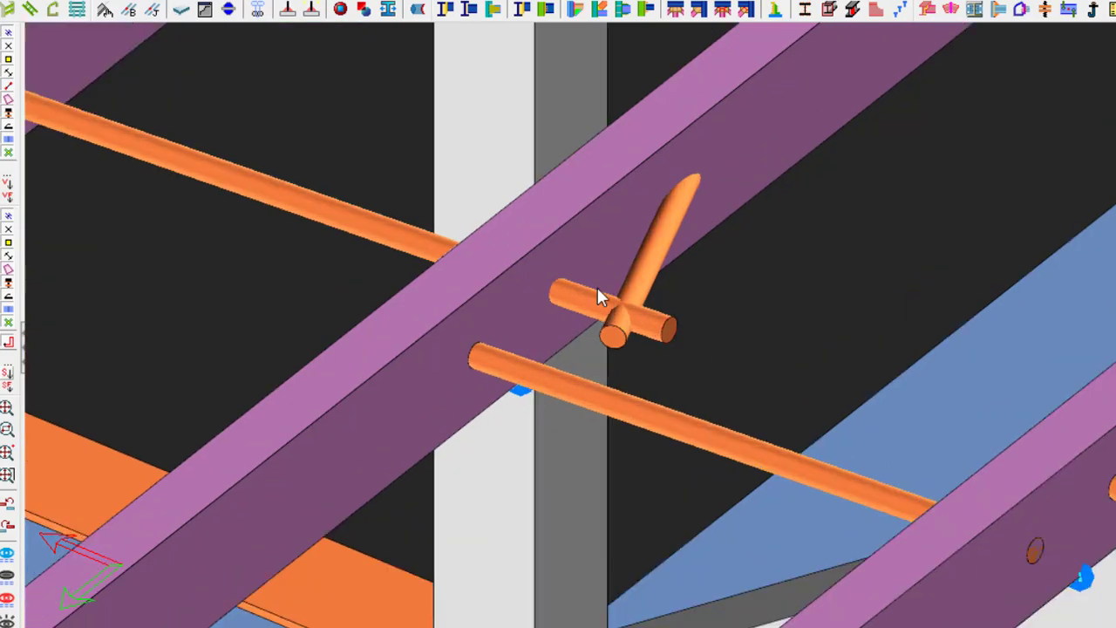
scroll(750, 410, "down", 4)
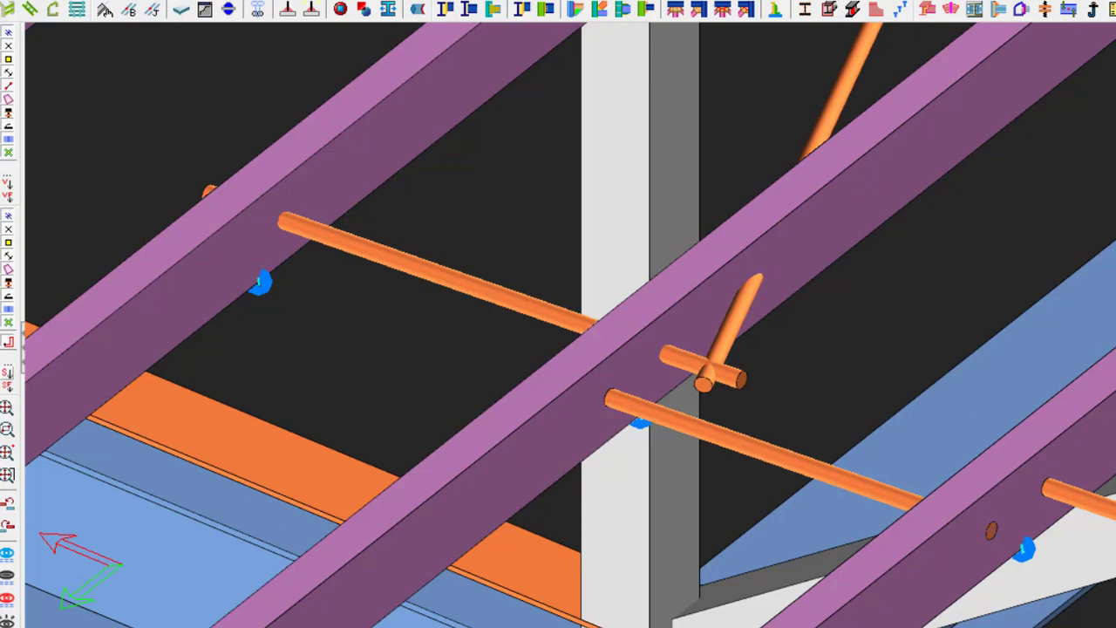
scroll(967, 525, "up", 3)
scroll(967, 525, "down", 5)
scroll(769, 473, "down", 2)
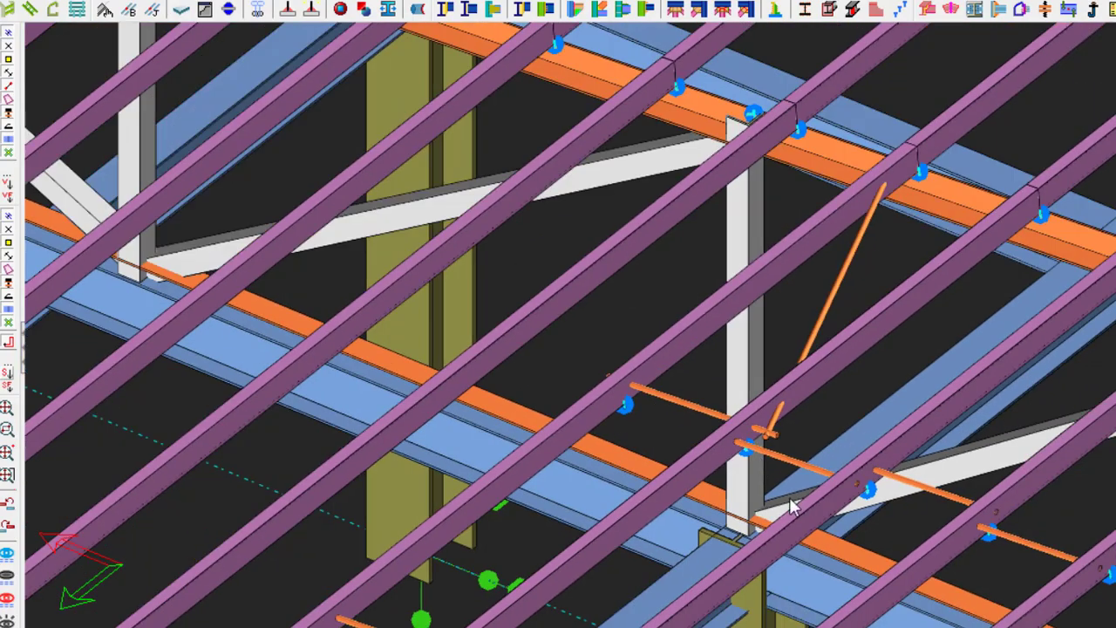
middle_click_drag(717, 393, 607, 374)
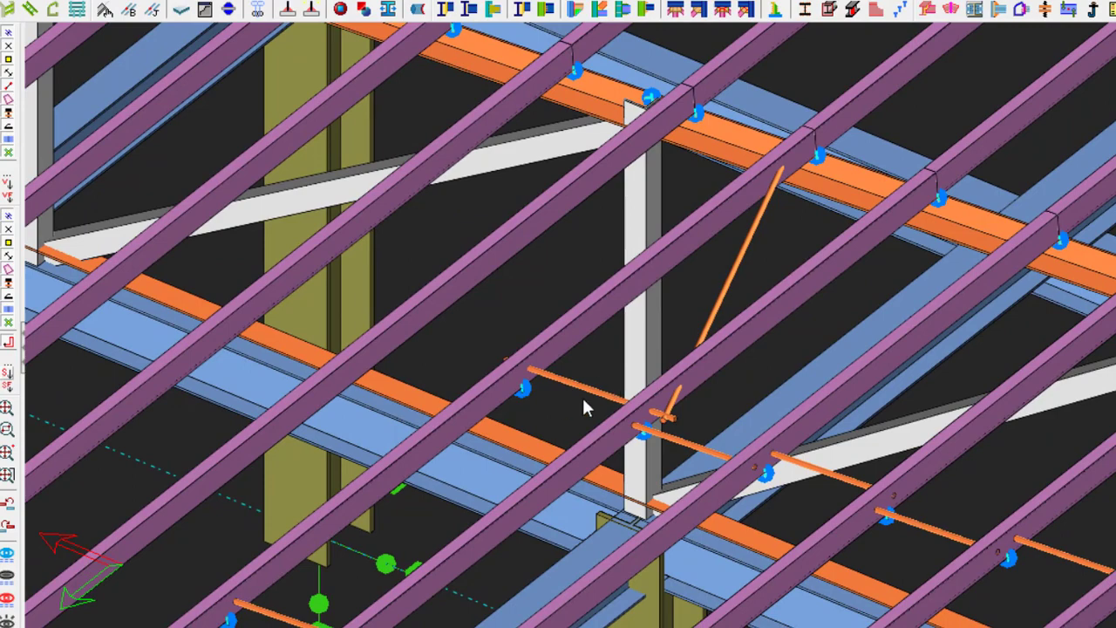
middle_click_drag(550, 420, 435, 357)
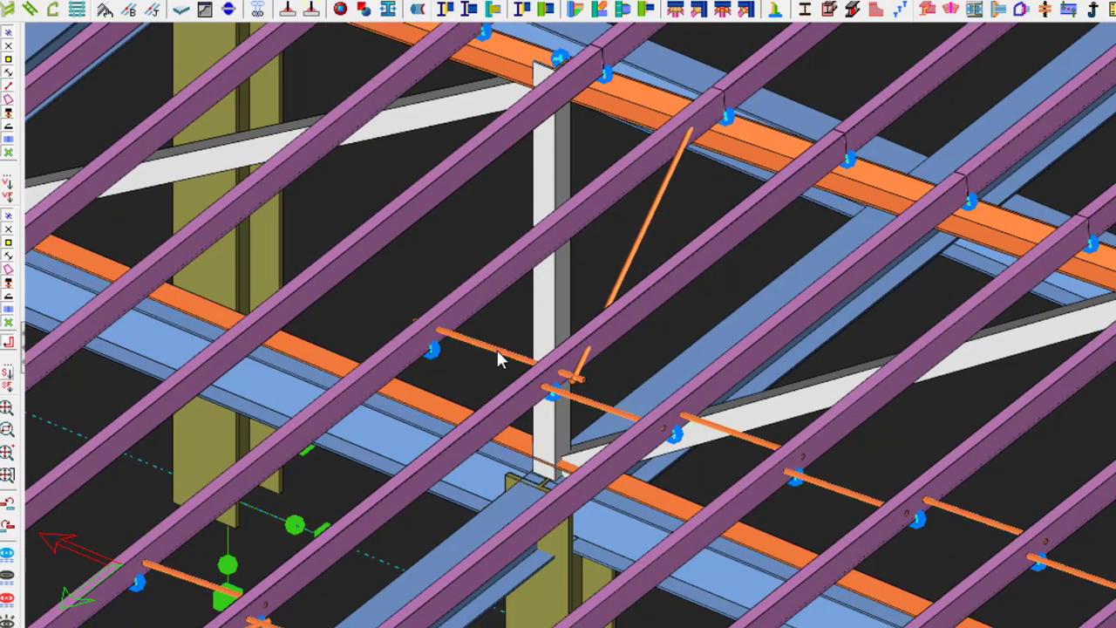
scroll(499, 359, "up", 3)
scroll(653, 406, "up", 4)
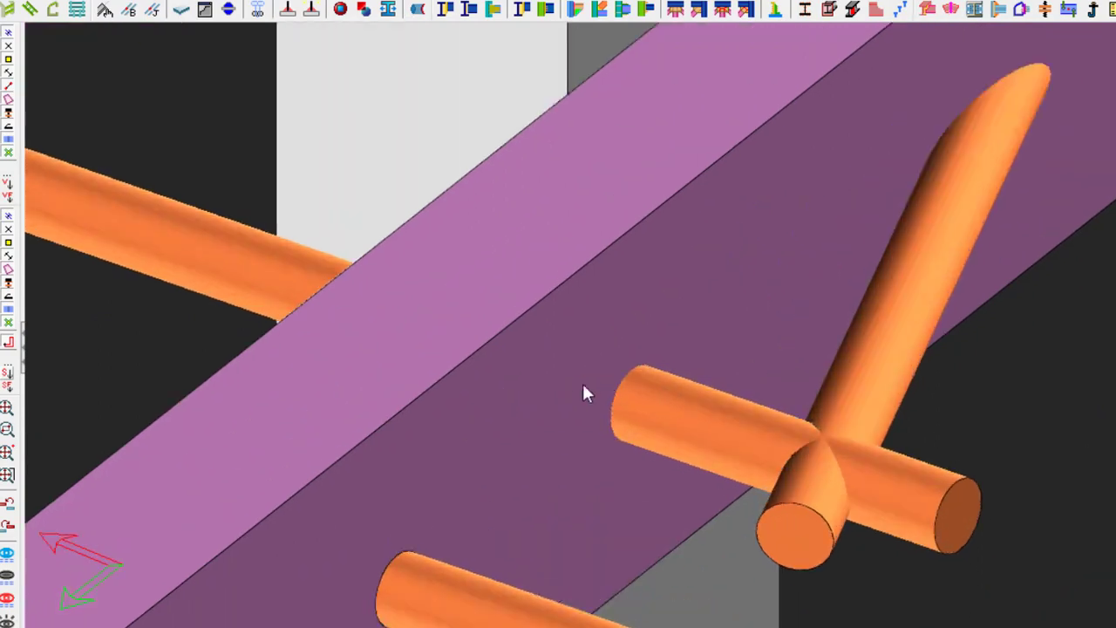
scroll(587, 391, "down", 4)
scroll(692, 482, "up", 8)
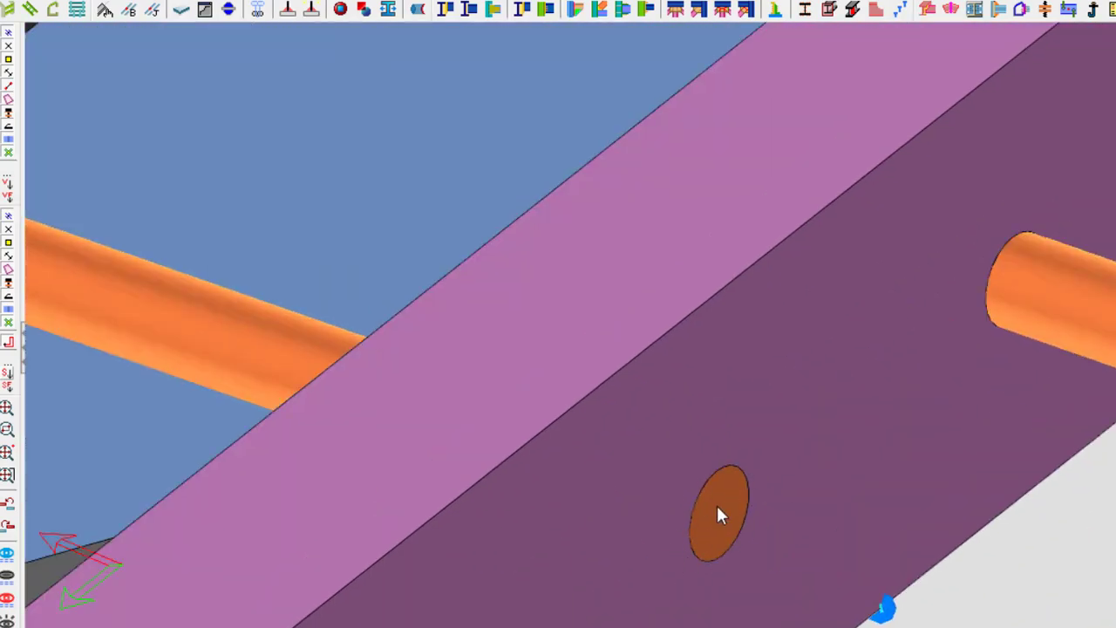
Step: Create sag rod holes with the Sag Rod Holes macro in the purlin crossed by the inclined D20 strut
scroll(708, 517, "down", 10)
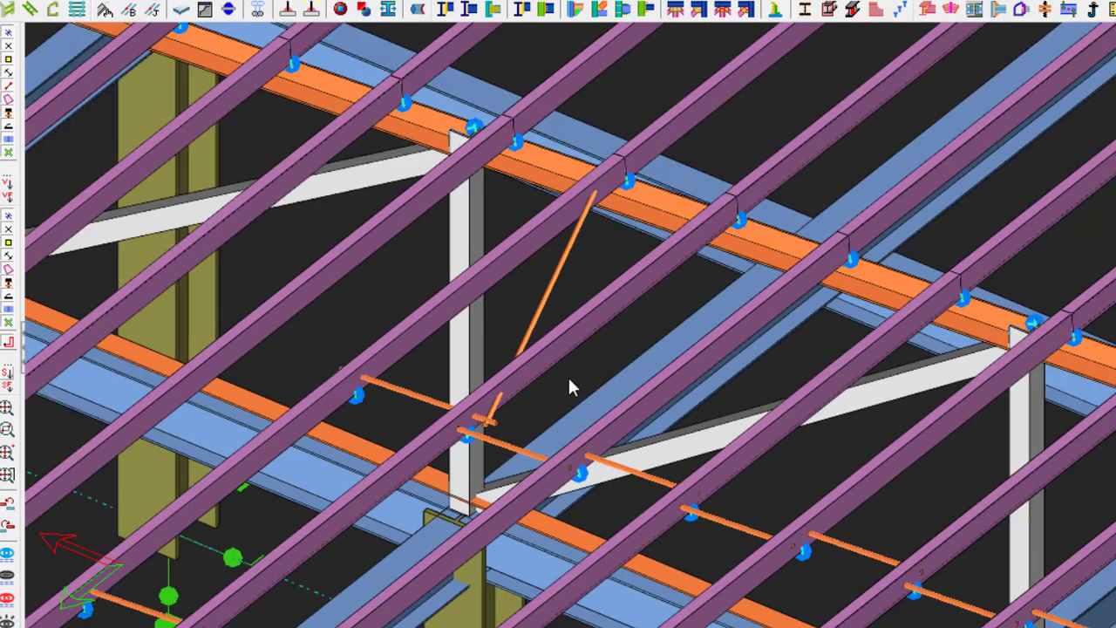
middle_click_drag(553, 367, 506, 366)
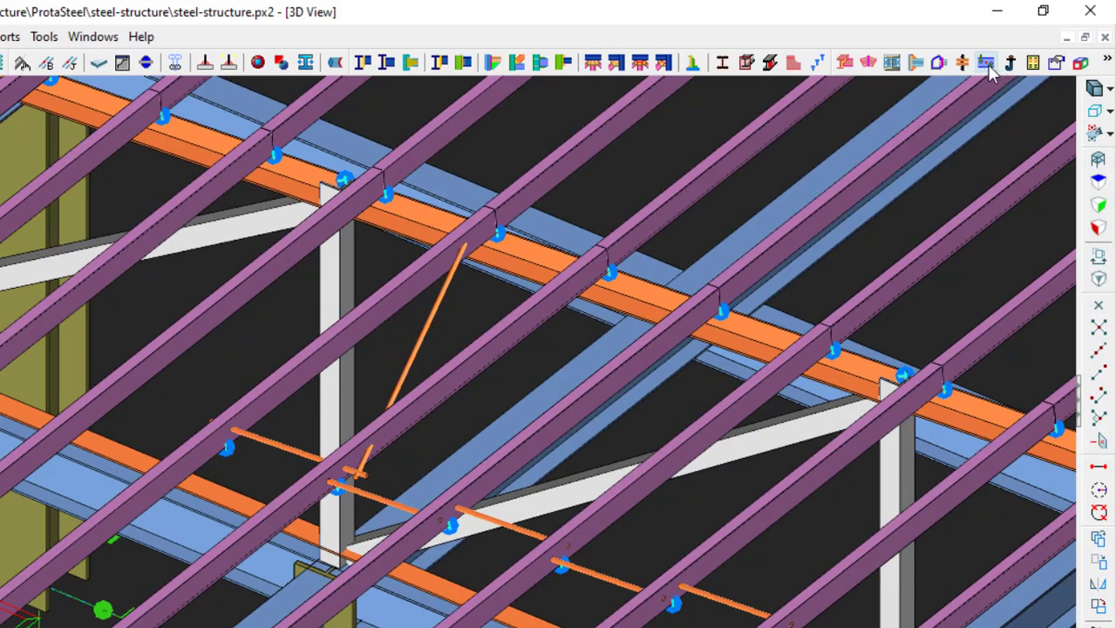
mouse_move(991, 71)
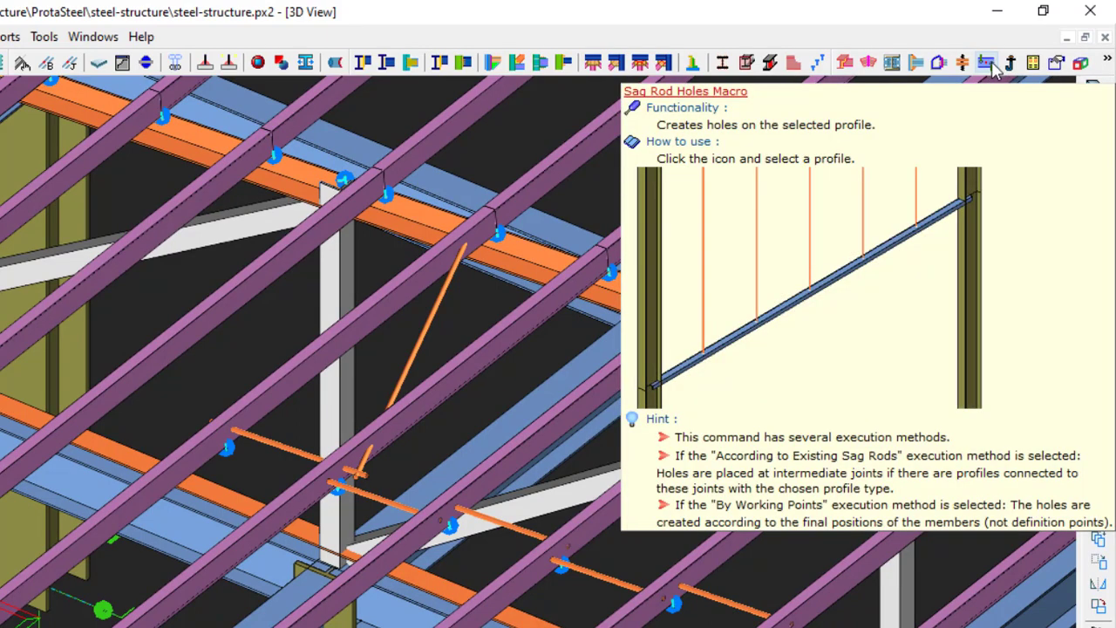
scroll(296, 532, "up", 5)
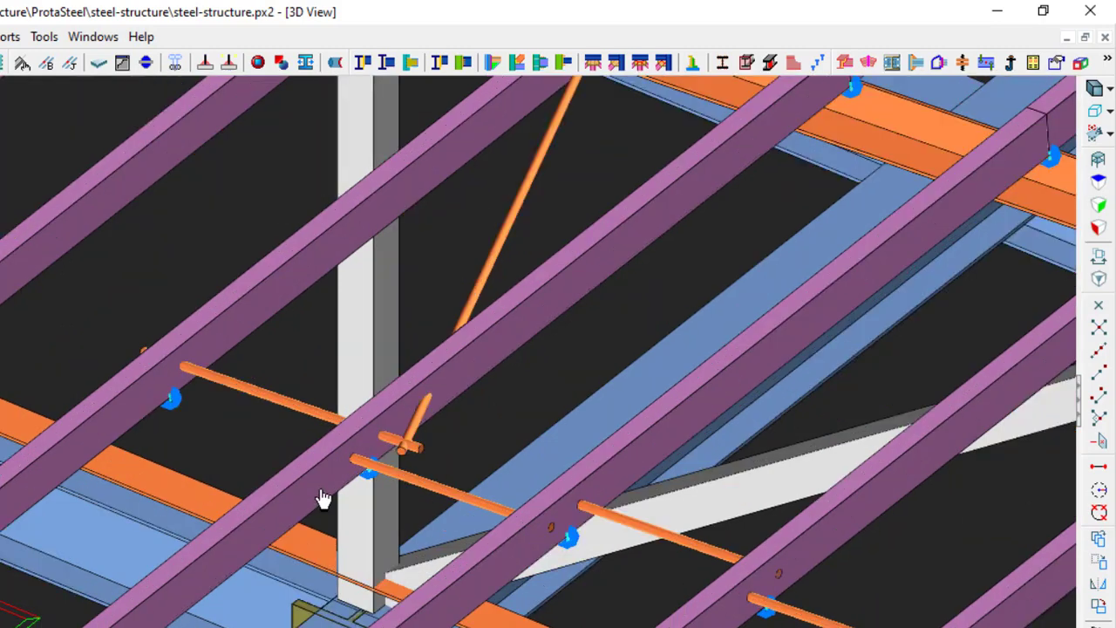
scroll(336, 450, "up", 1)
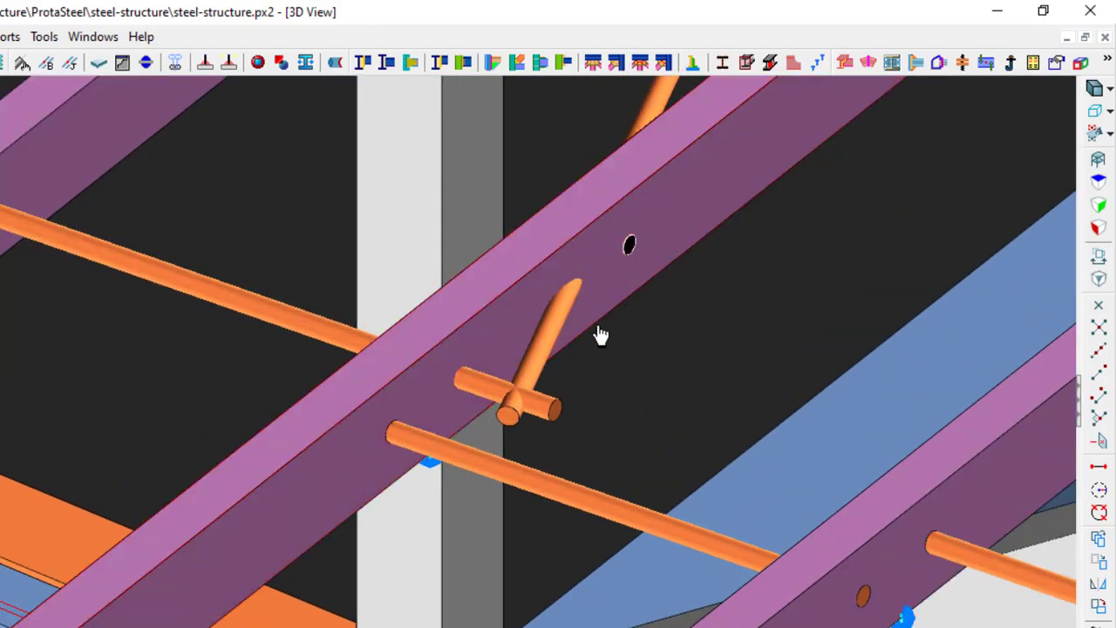
Step: Check the new hole beside the inclined strut and create sag rod holes in the next purlin of the row
scroll(625, 261, "down", 4)
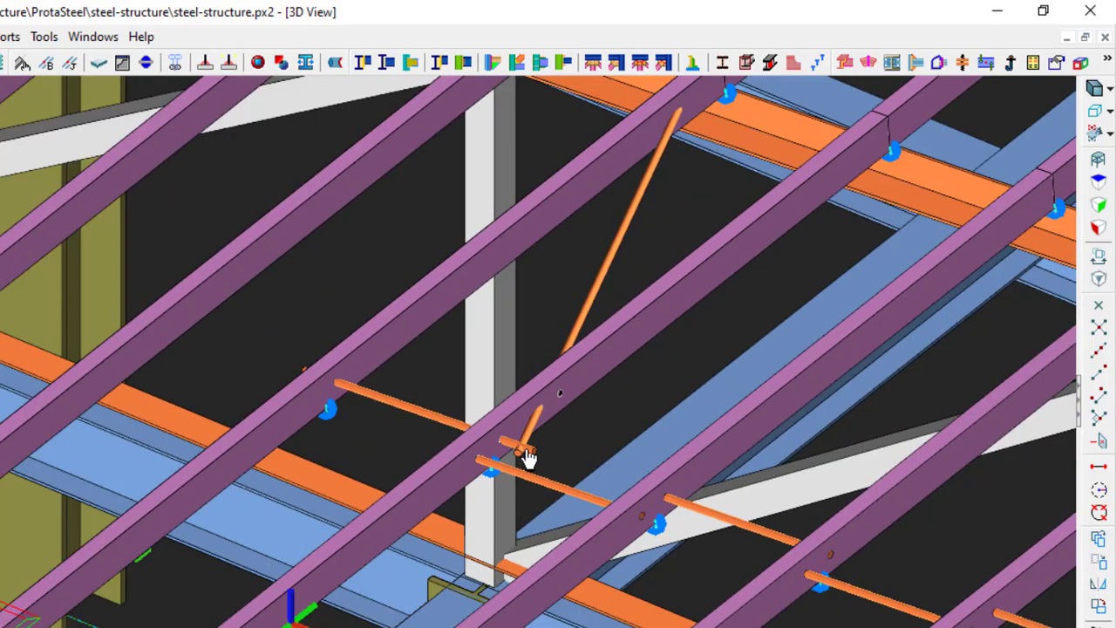
scroll(528, 456, "up", 4)
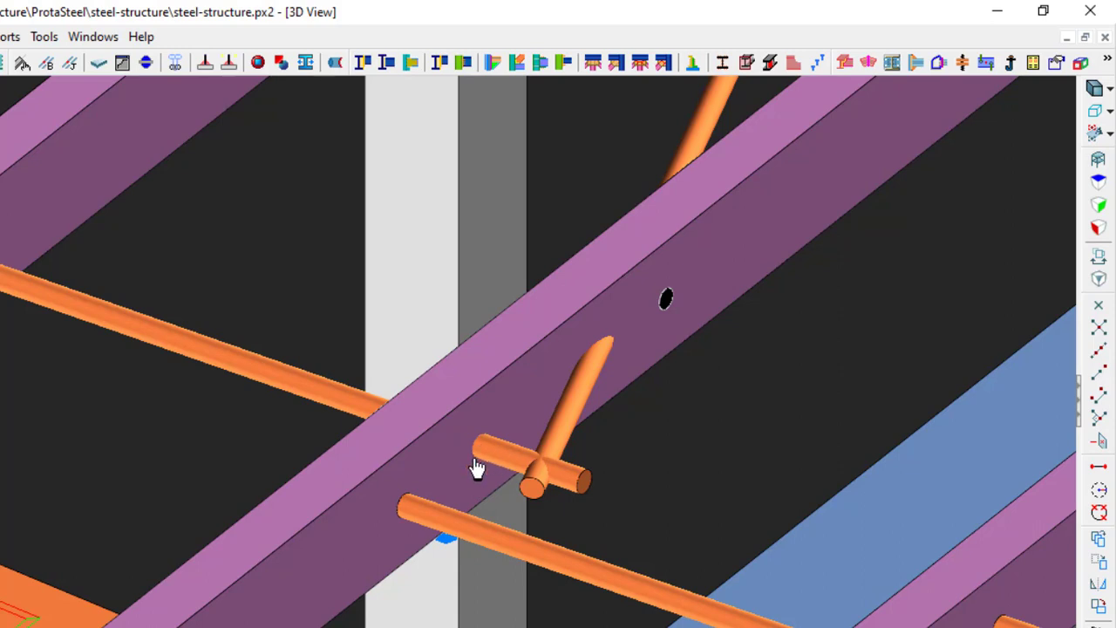
scroll(418, 473, "down", 4)
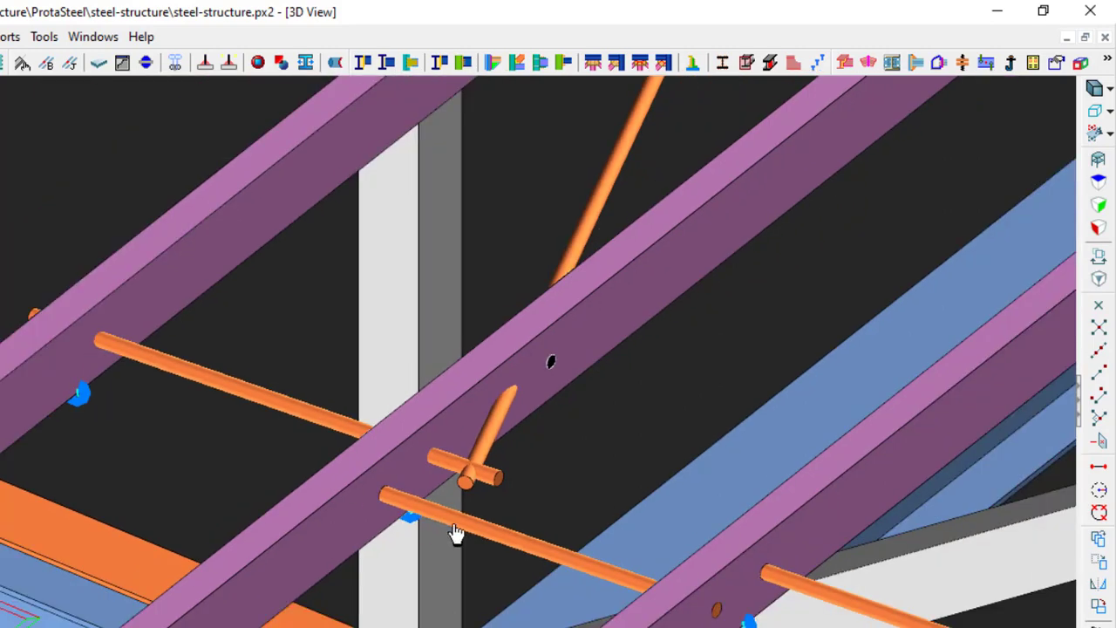
scroll(558, 535, "up", 3)
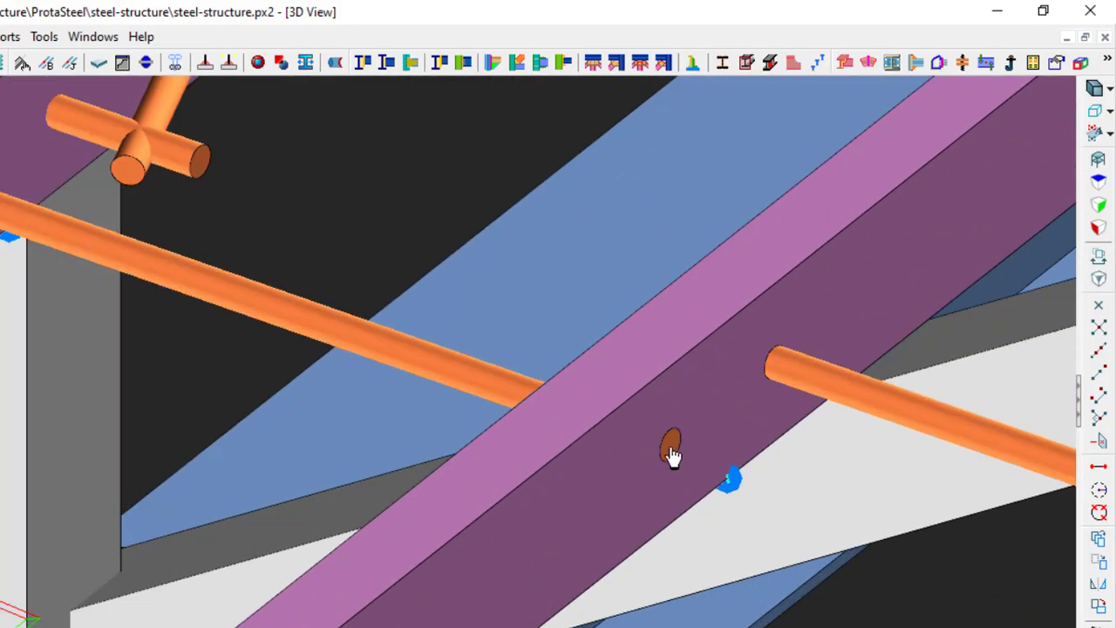
left_click(611, 504)
scroll(695, 444, "up", 1)
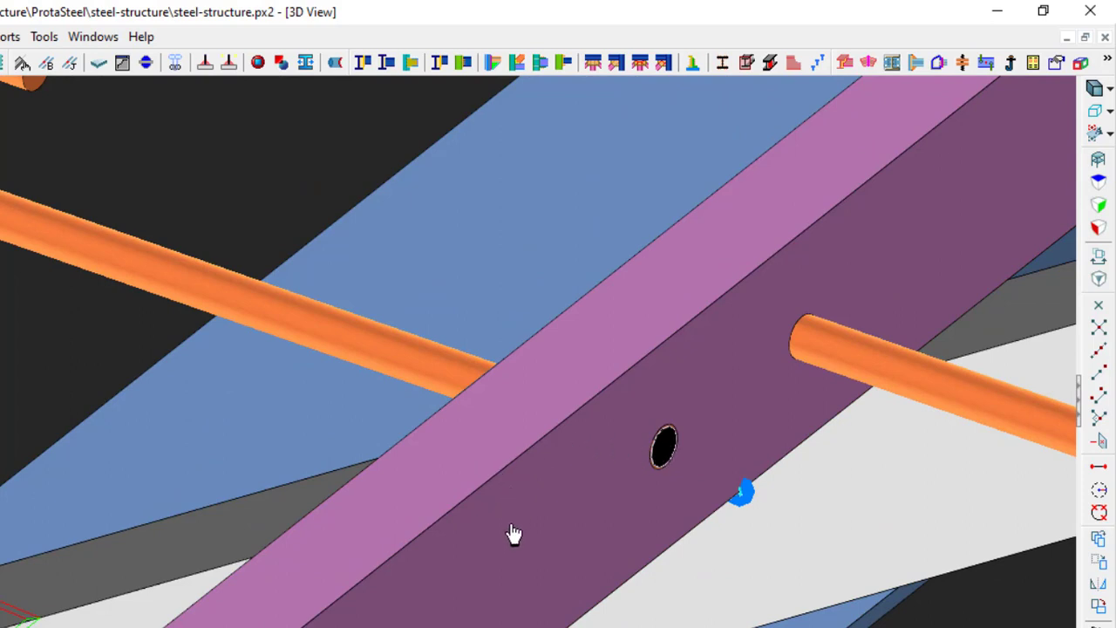
Step: Give the D20 sag rod between the two drilled purlins a start x offset of -100 and an end x offset of 100
left_click(405, 368)
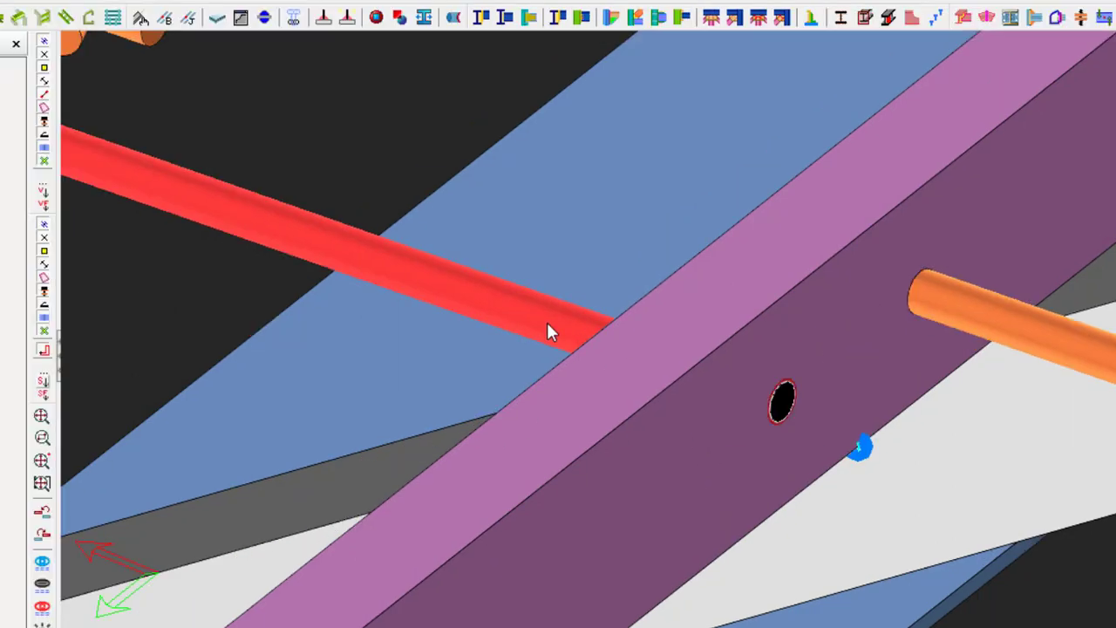
double_click(427, 369)
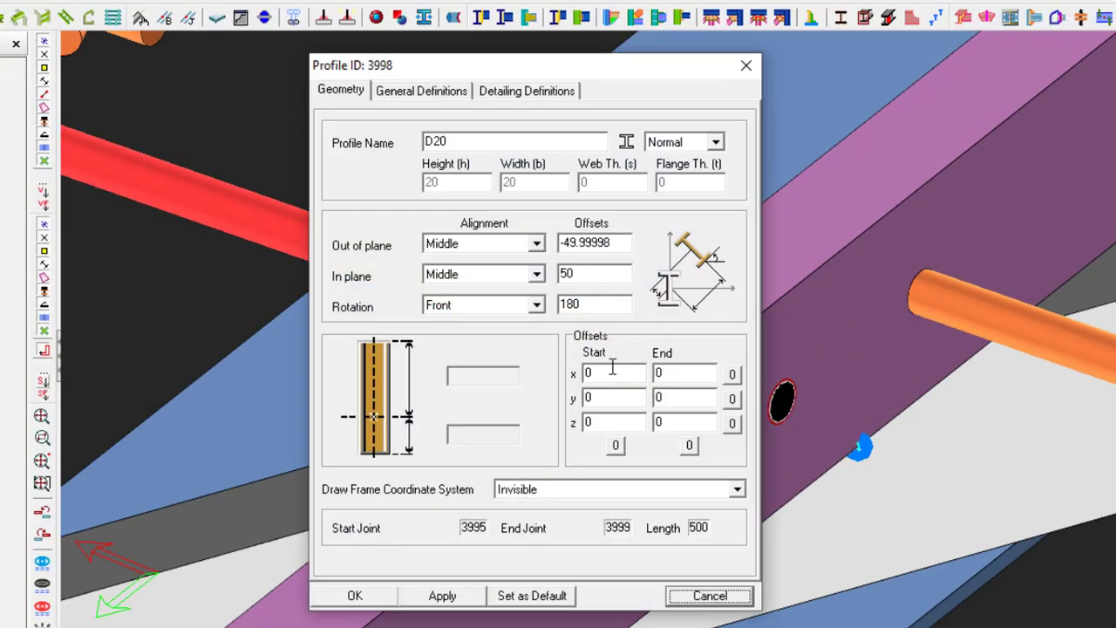
double_click(612, 367)
type("-100")
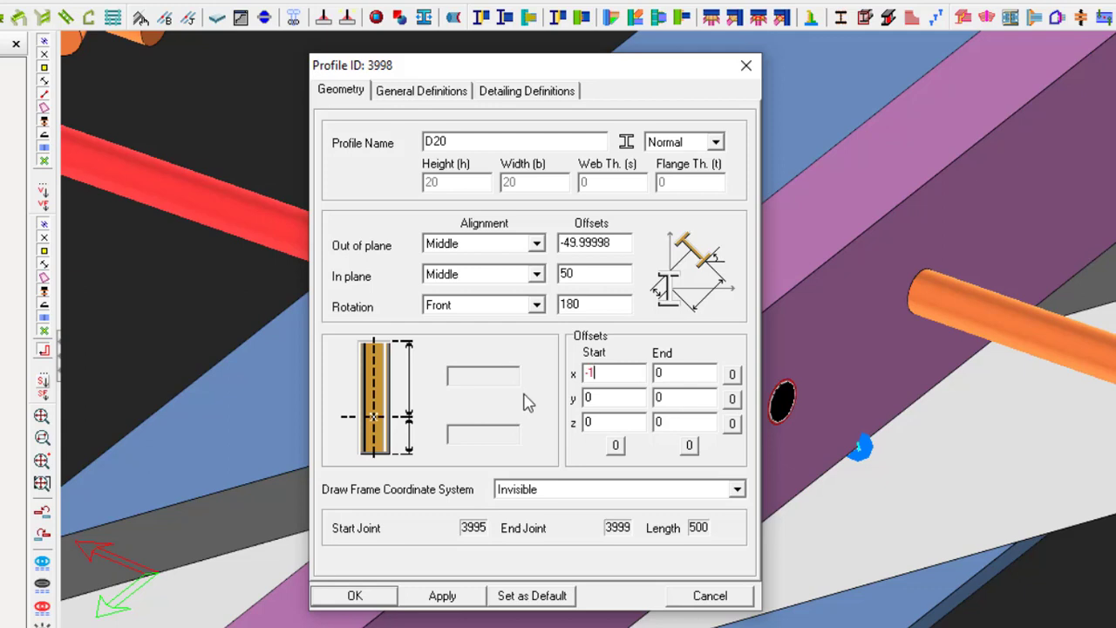
double_click(674, 375)
type("100")
left_click_drag(584, 69, 1115, 153)
left_click(959, 626)
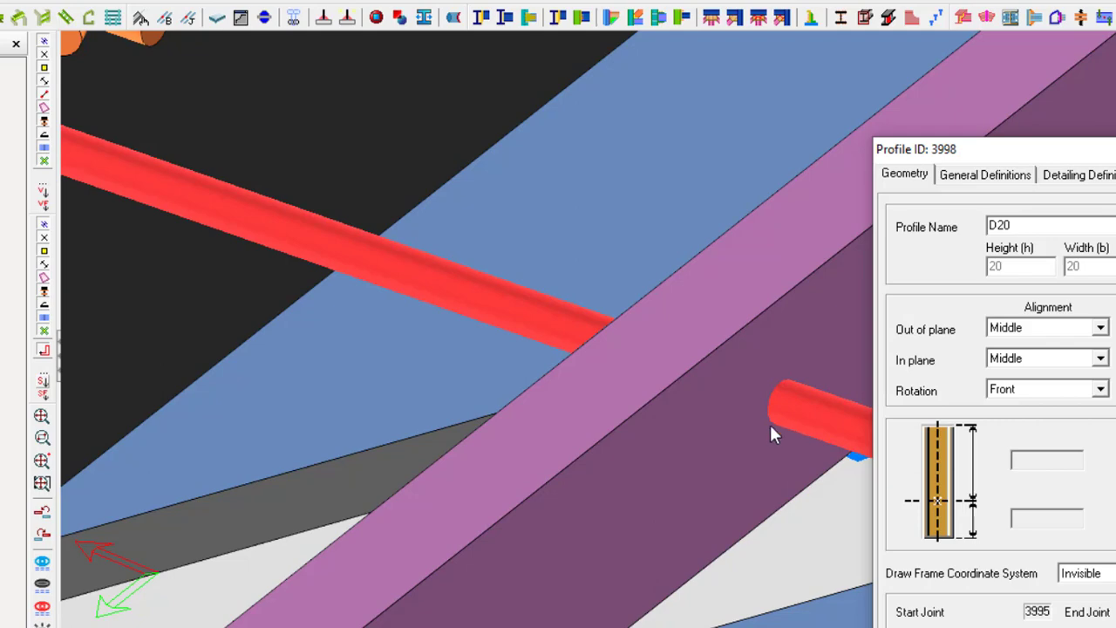
left_click(983, 627)
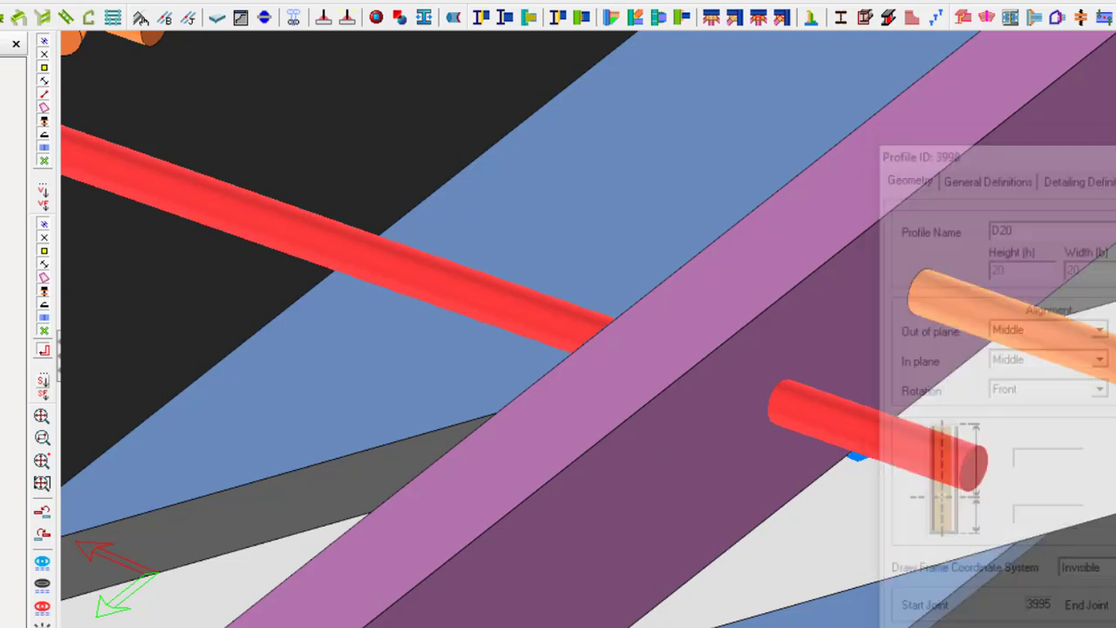
Step: Examine both ends of the extended rod, the inclined strut and the neighbouring sag rods at their purlins
scroll(982, 586, "down", 3)
scroll(647, 340, "up", 2)
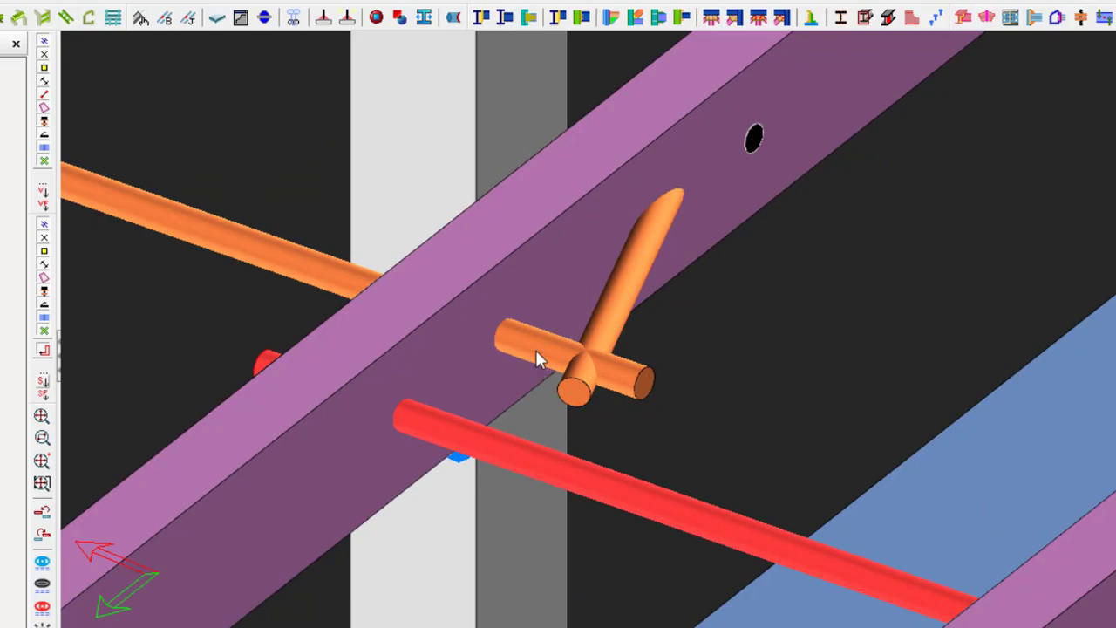
scroll(538, 360, "down", 5)
scroll(612, 238, "up", 3)
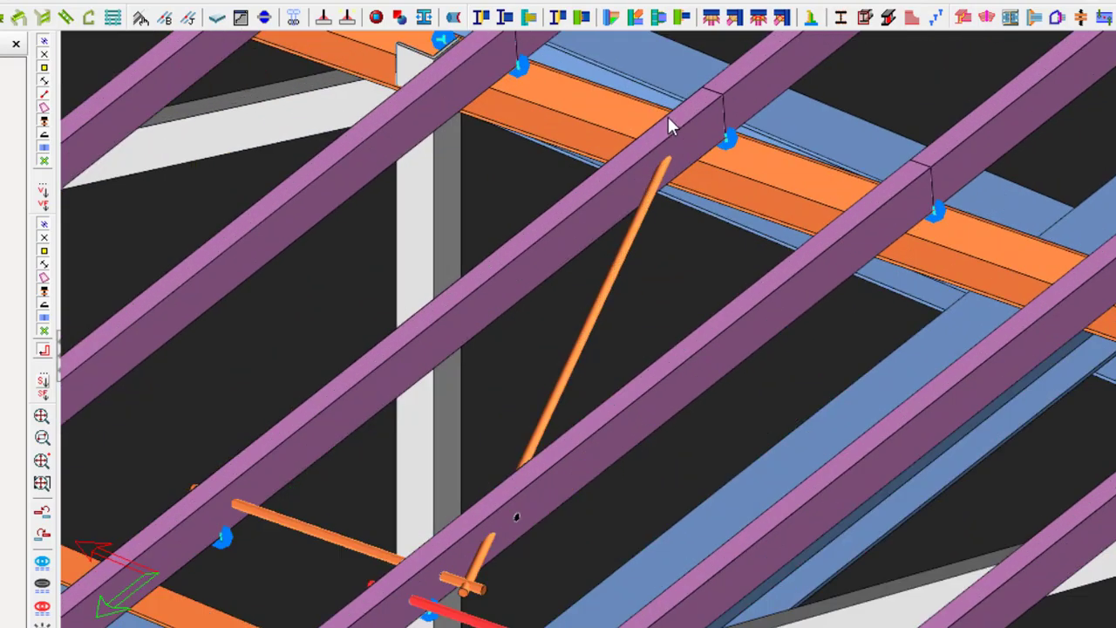
scroll(668, 122, "up", 3)
scroll(672, 177, "up", 2)
scroll(721, 192, "down", 3)
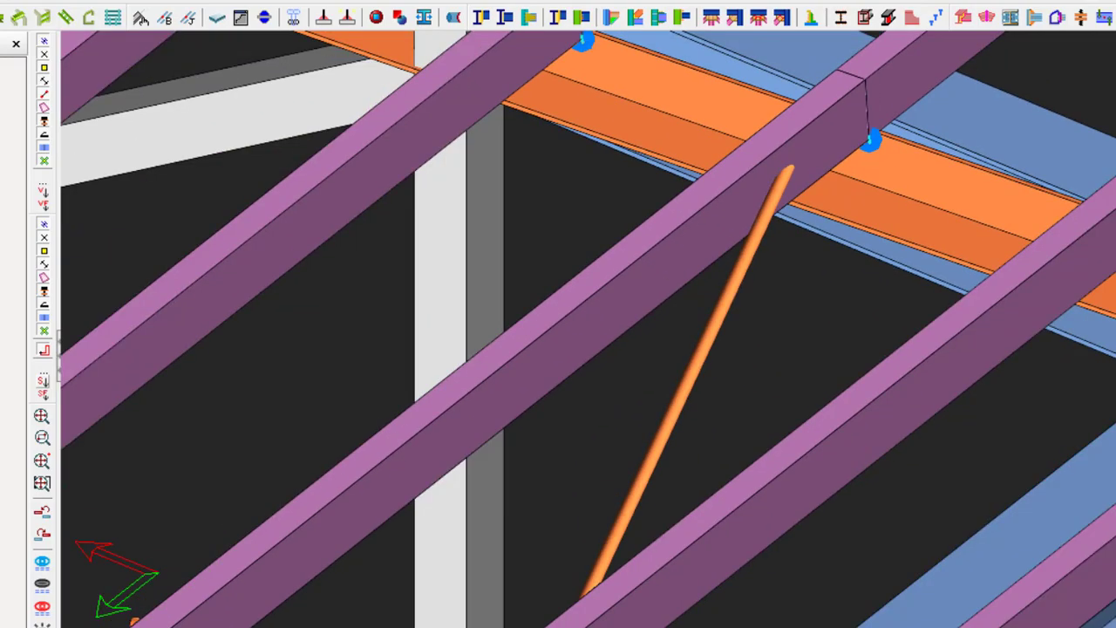
scroll(760, 224, "down", 5)
scroll(652, 301, "up", 4)
scroll(537, 418, "up", 2)
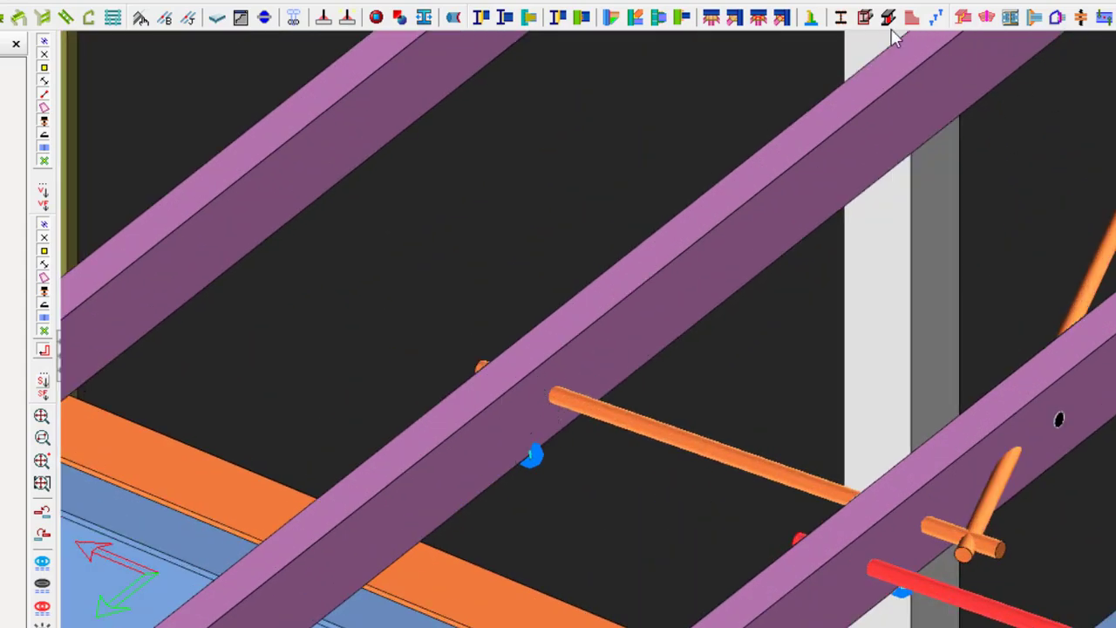
scroll(700, 252, "down", 6)
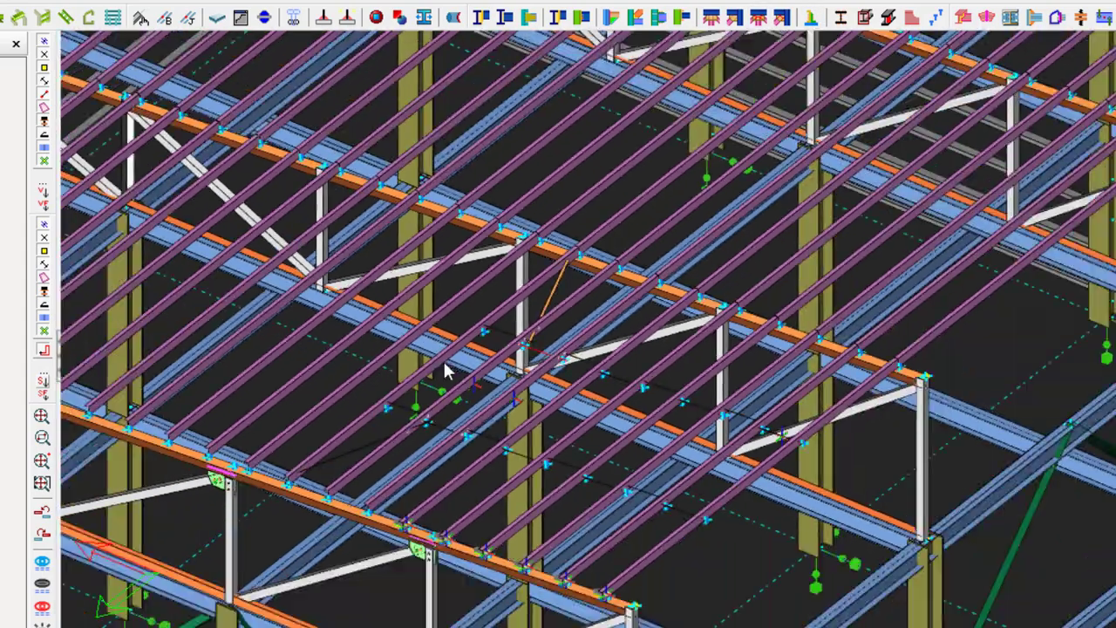
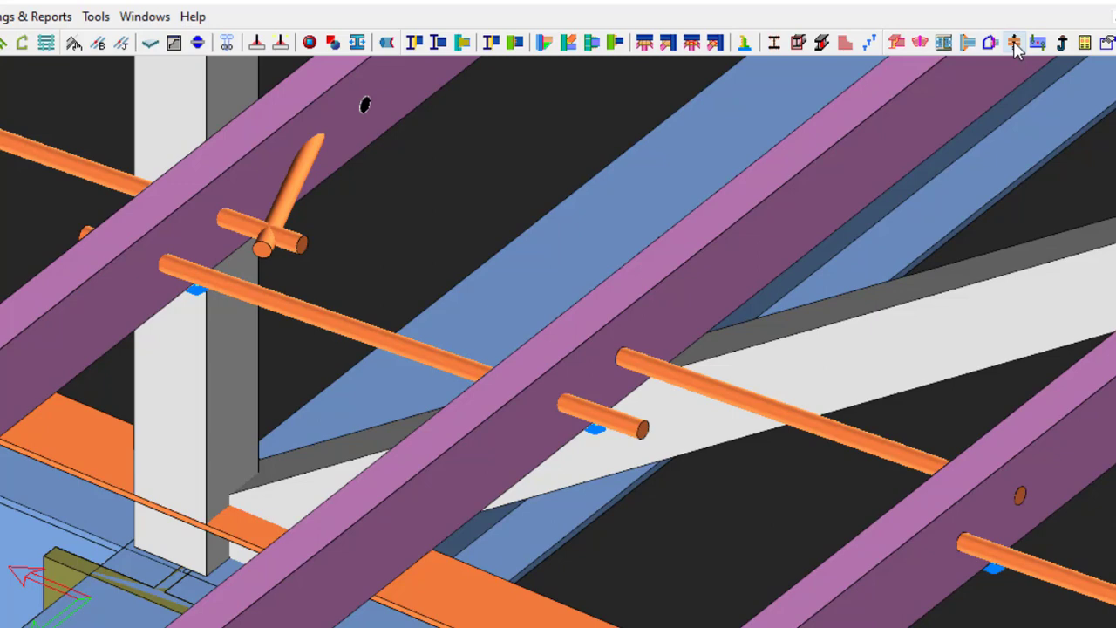
Step: Connect the extended D20 rod to the purlin it passes through at its end, and inspect the connection along the row
left_click(1012, 42)
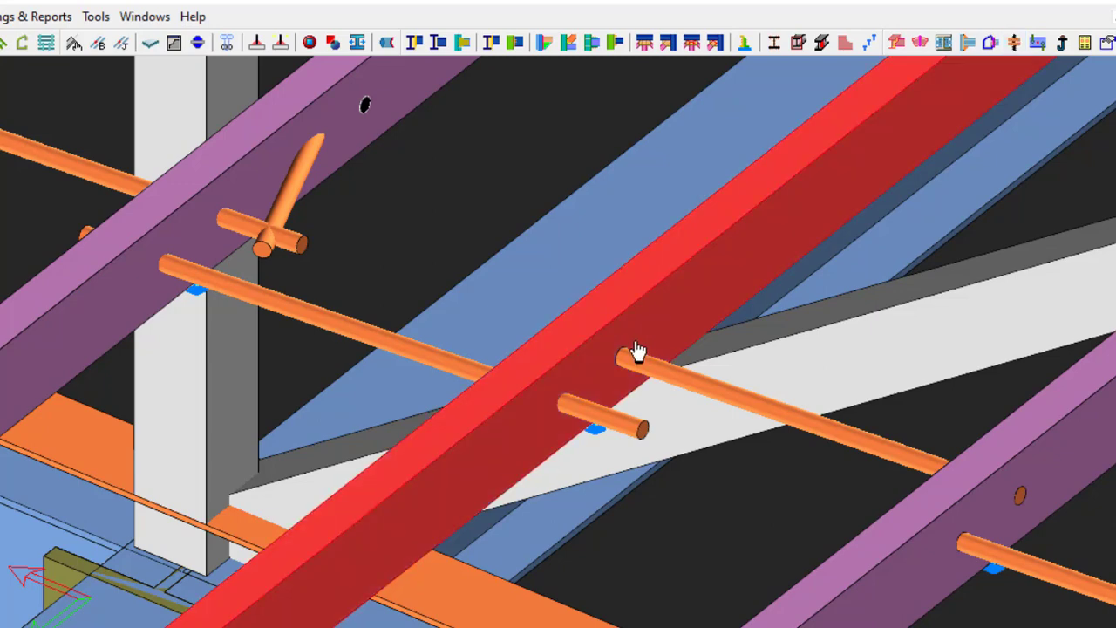
left_click(599, 418)
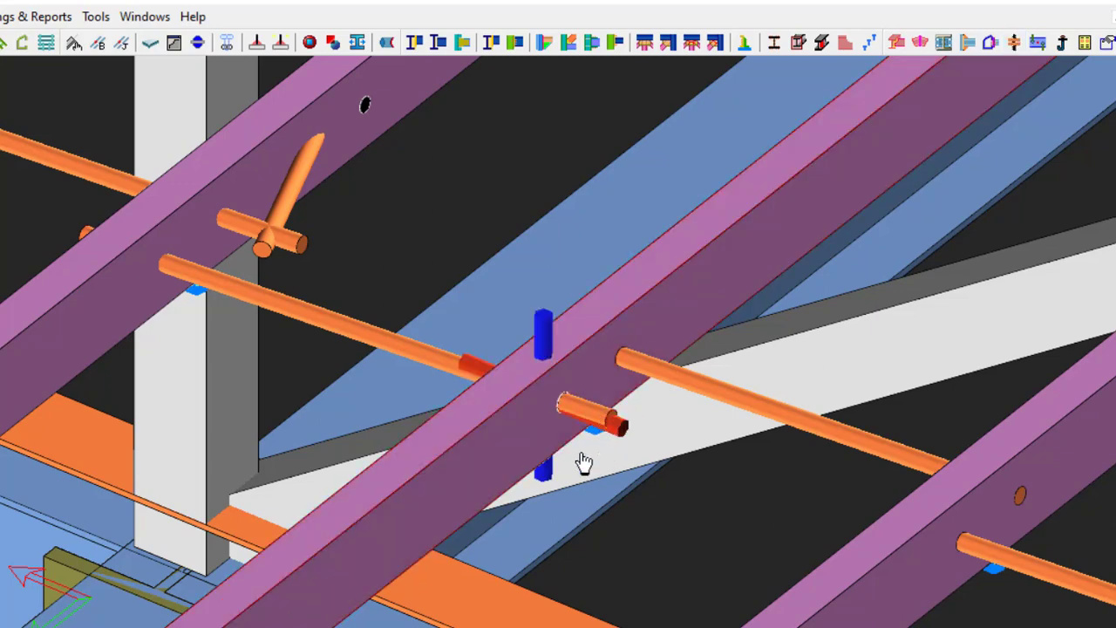
scroll(570, 418, "up", 3)
scroll(571, 413, "down", 5)
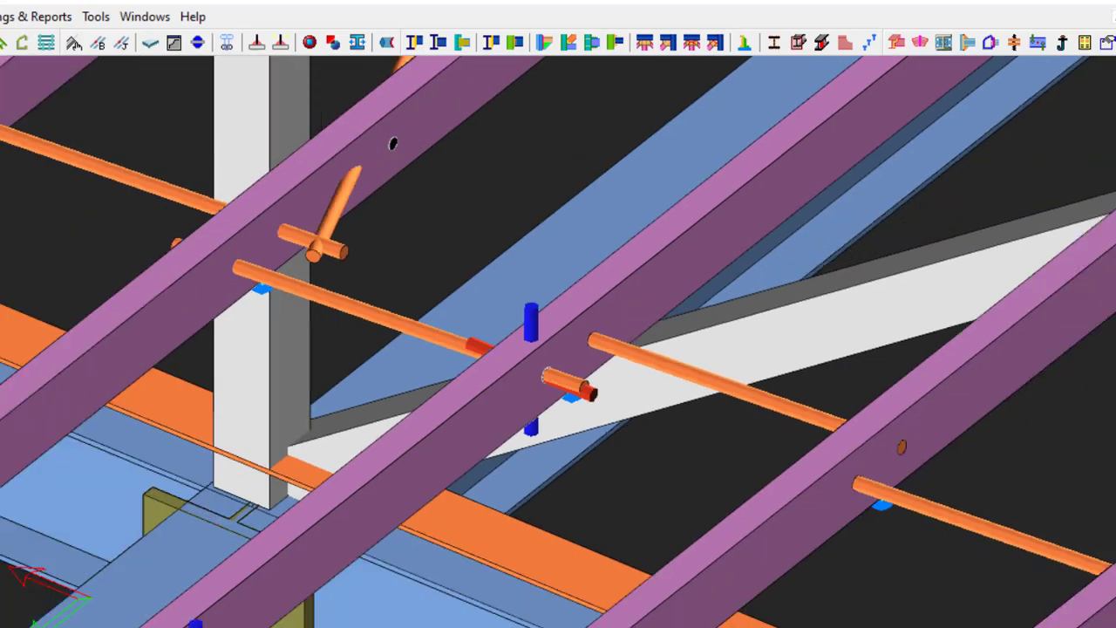
scroll(622, 416, "up", 3)
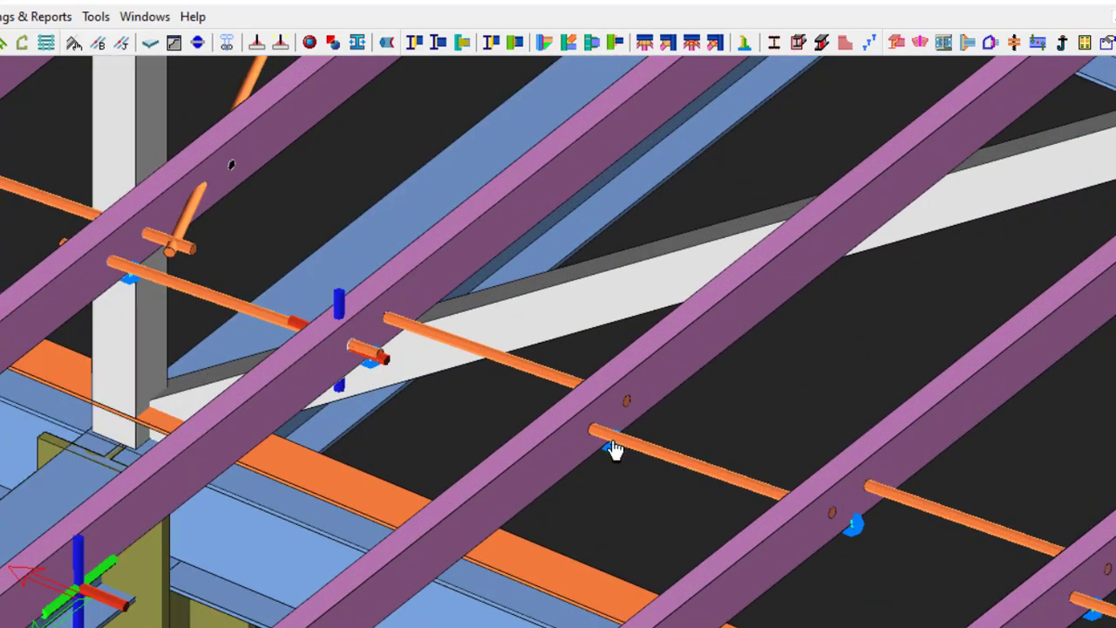
scroll(543, 356, "down", 3)
scroll(301, 284, "up", 3)
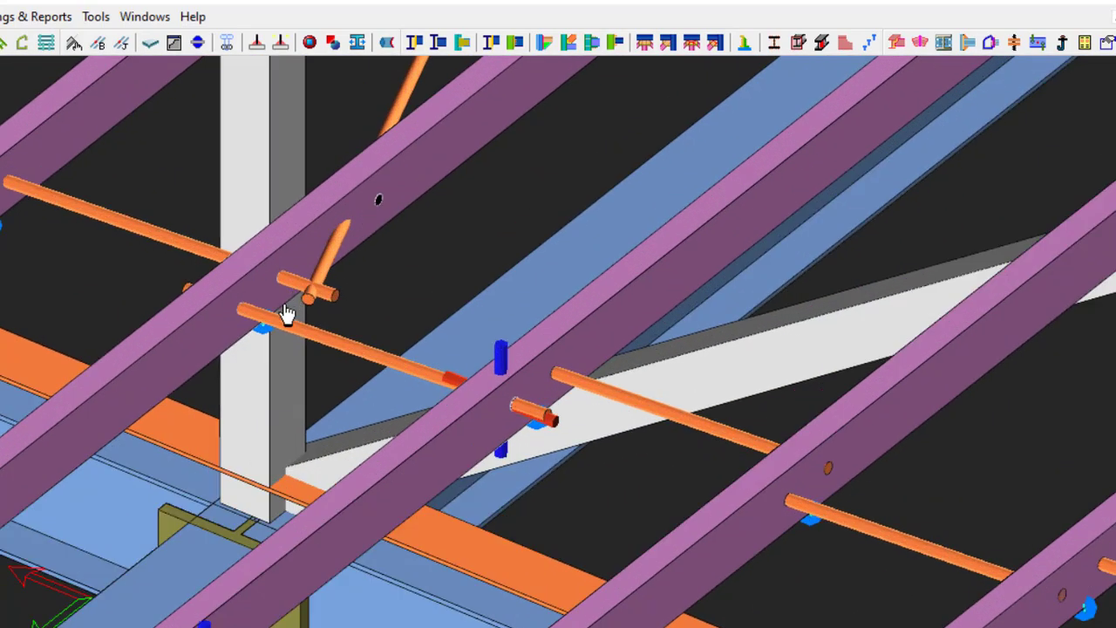
Step: Connect the inclined strut and the two straight sag rods to the neighbouring purlin, and end the connection command
left_click(341, 251)
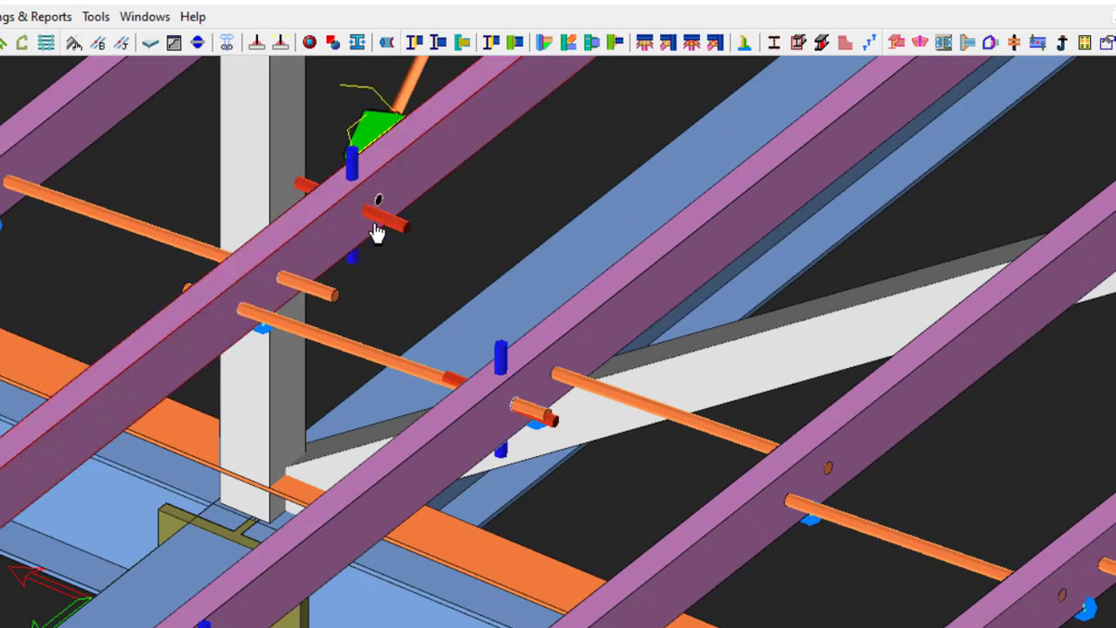
left_click(209, 332)
left_click(260, 315)
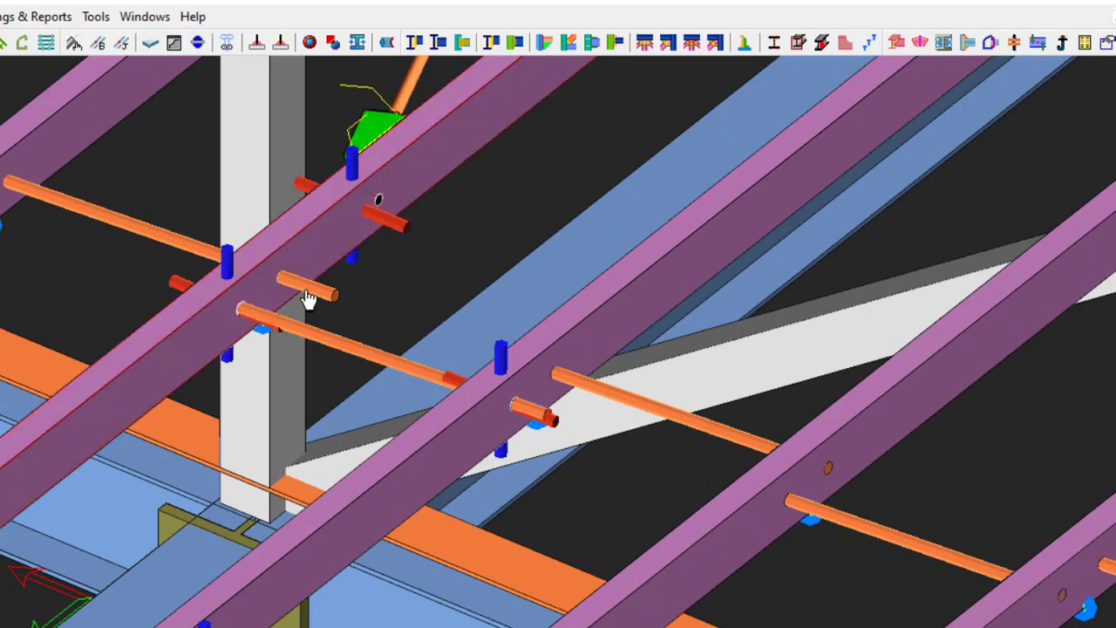
left_click(320, 255)
left_click(309, 292)
scroll(375, 305, "down", 3)
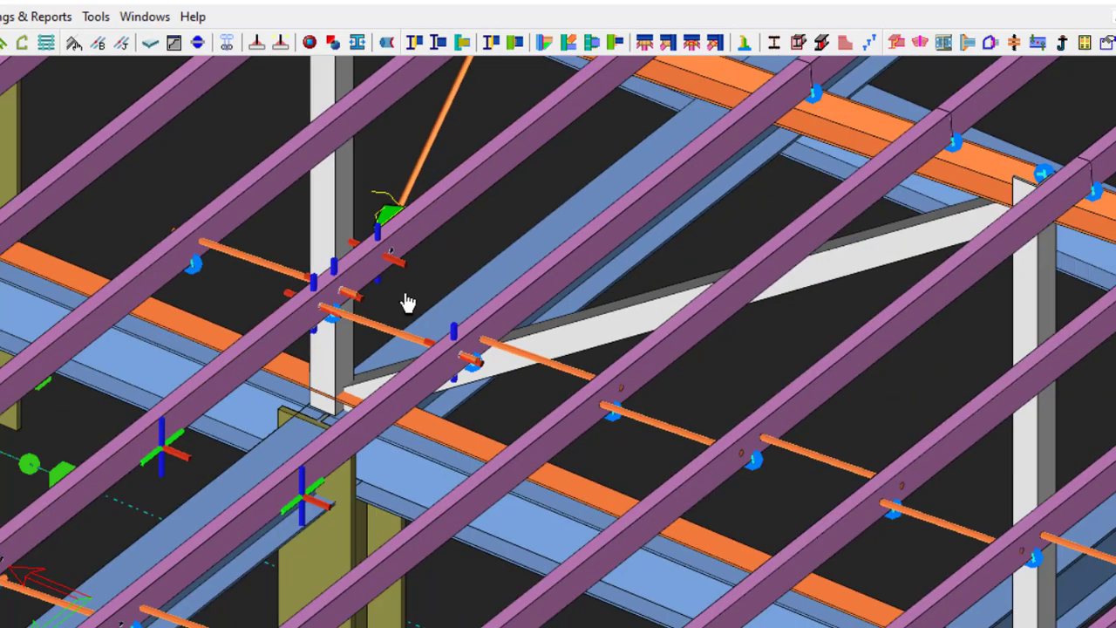
scroll(431, 235, "up", 4)
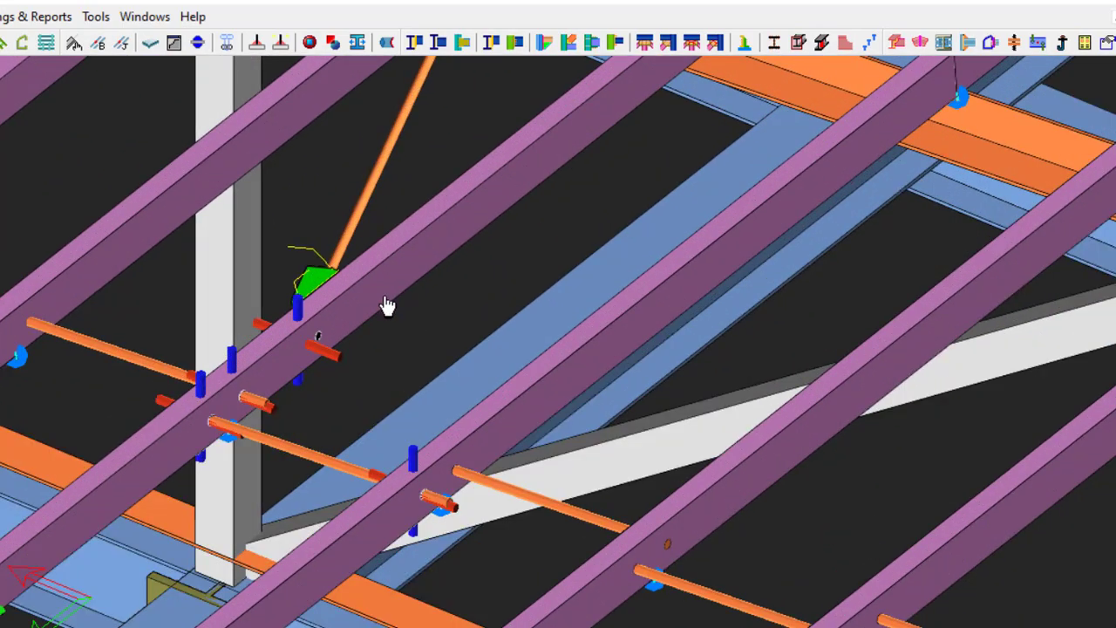
scroll(430, 279, "down", 2)
key("Escape")
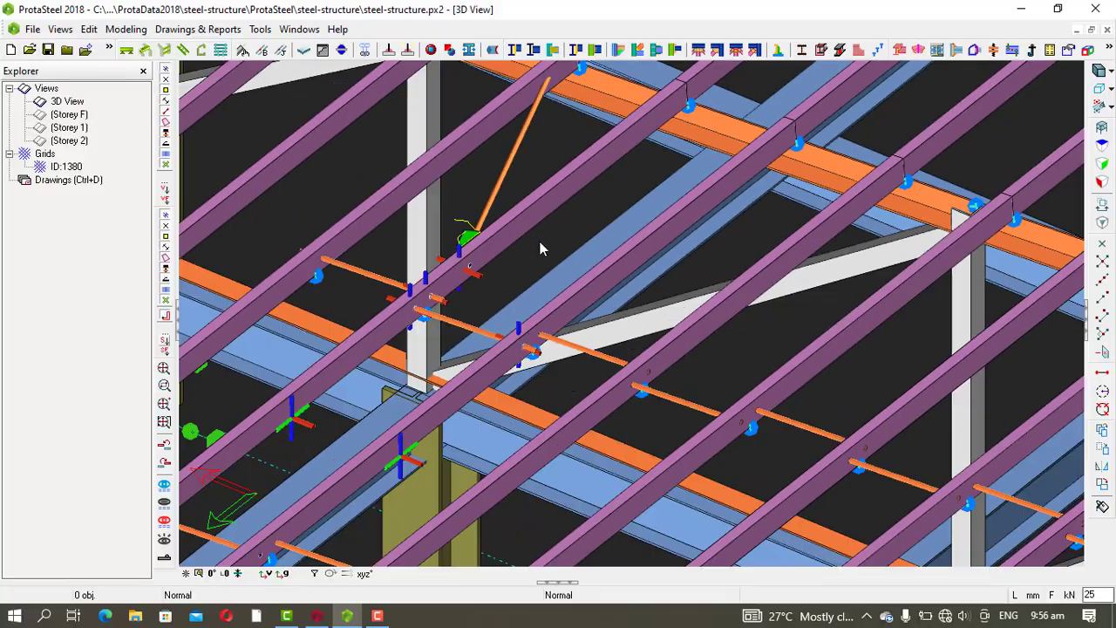
Step: Examine the trusses, purlins and connections across the whole roof from a front-facing view
scroll(540, 244, "down", 5)
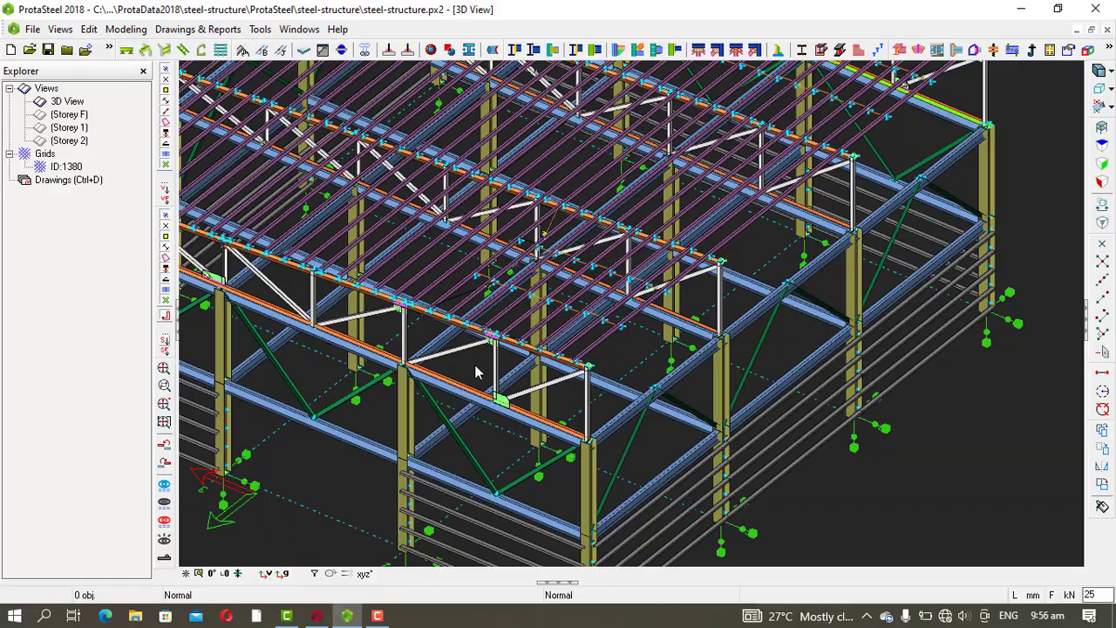
middle_click_drag(475, 365, 537, 307)
scroll(609, 261, "up", 2)
scroll(621, 284, "up", 4)
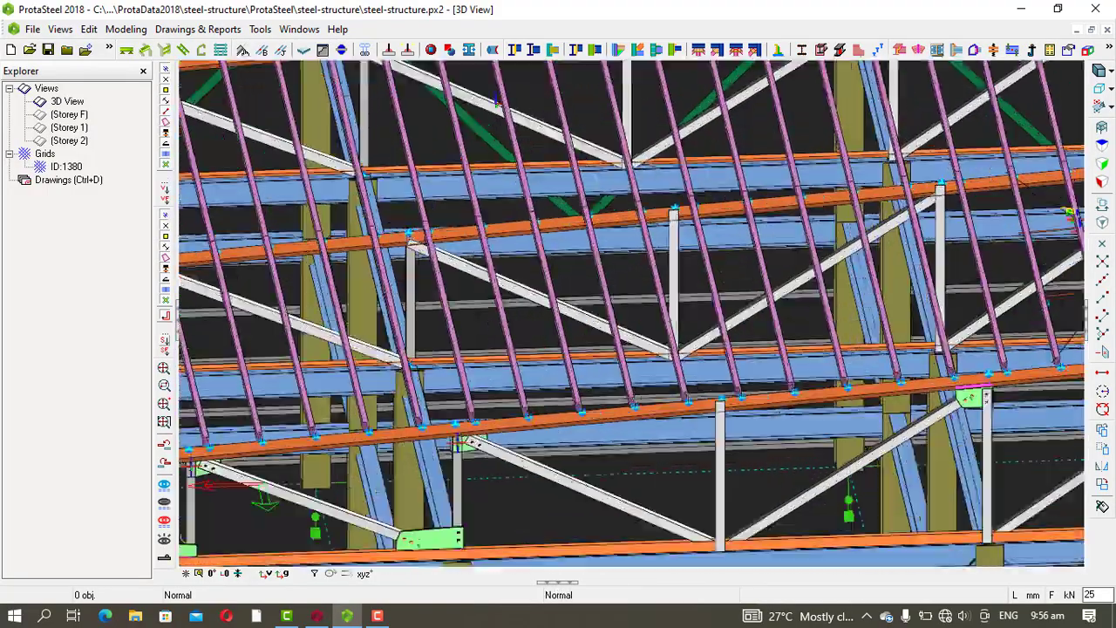
scroll(652, 326, "down", 5)
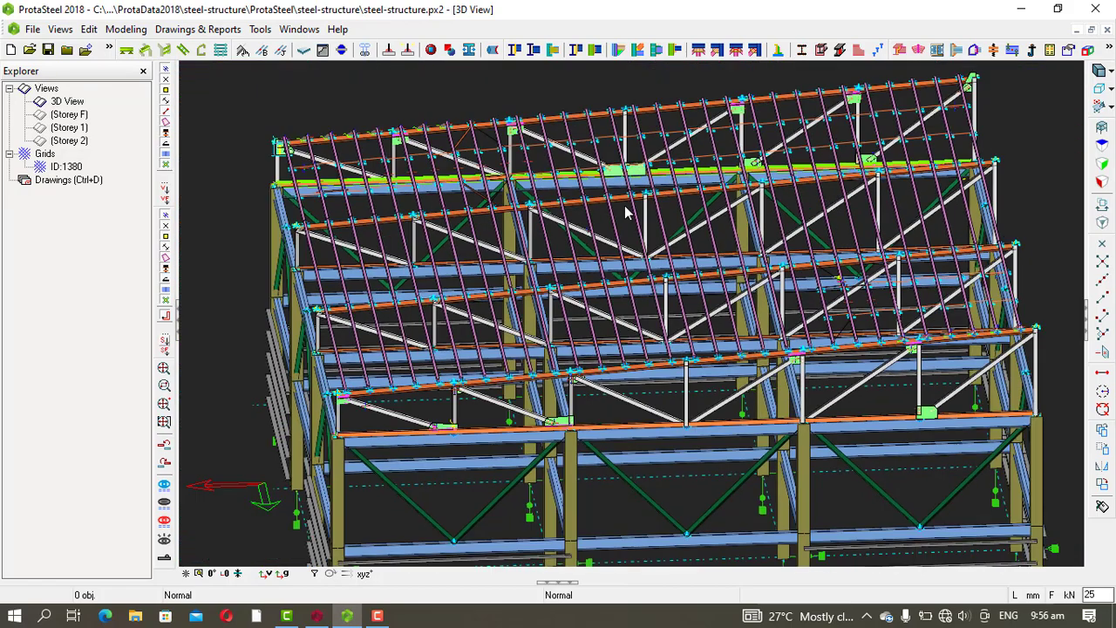
scroll(645, 312, "up", 4)
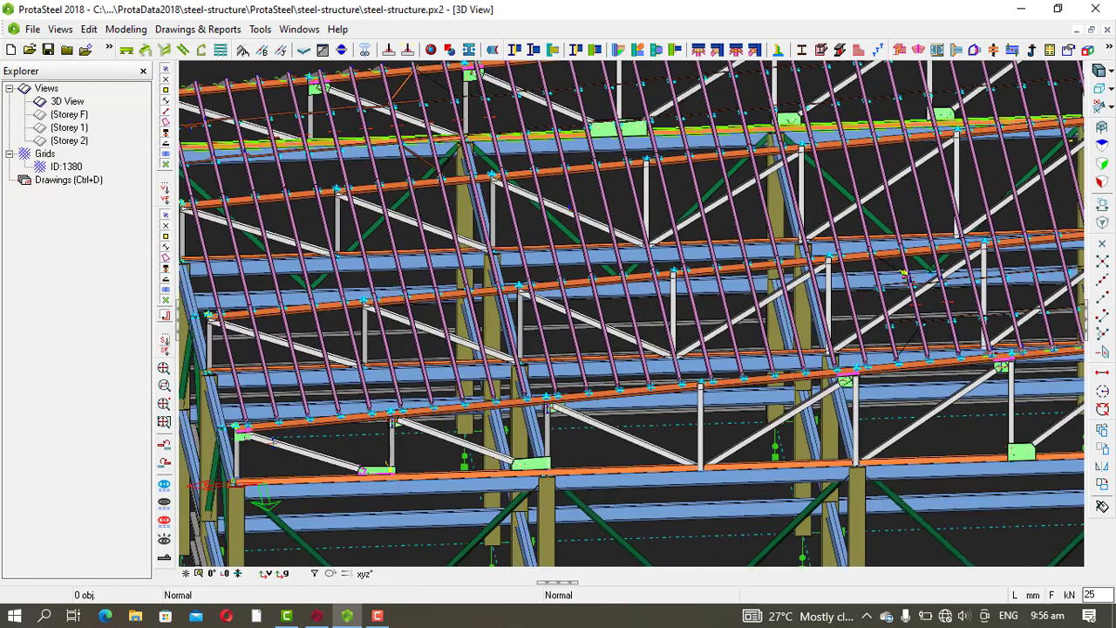
Step: Examine the roof purlins, trusses and sag rods from several angles, including close-ups of where the rods meet the purlins
scroll(640, 326, "down", 5)
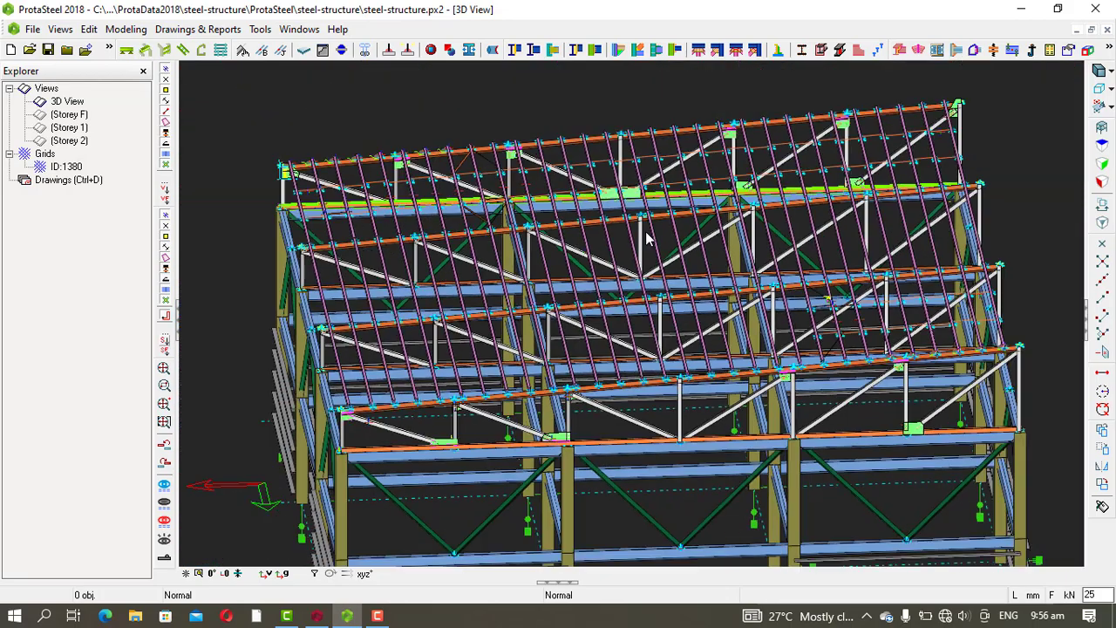
scroll(645, 351, "up", 4)
scroll(660, 384, "up", 3)
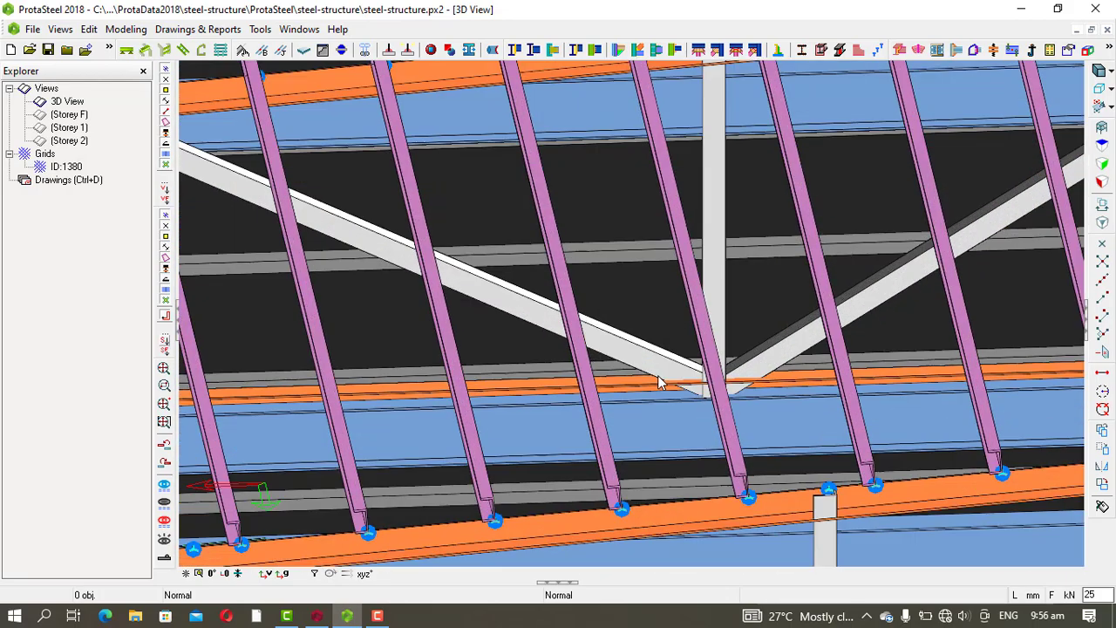
mouse_move(622, 314)
middle_mouse_down()
mouse_move(601, 253)
mouse_move(689, 323)
mouse_move(649, 261)
middle_mouse_up()
scroll(672, 418, "down", 10)
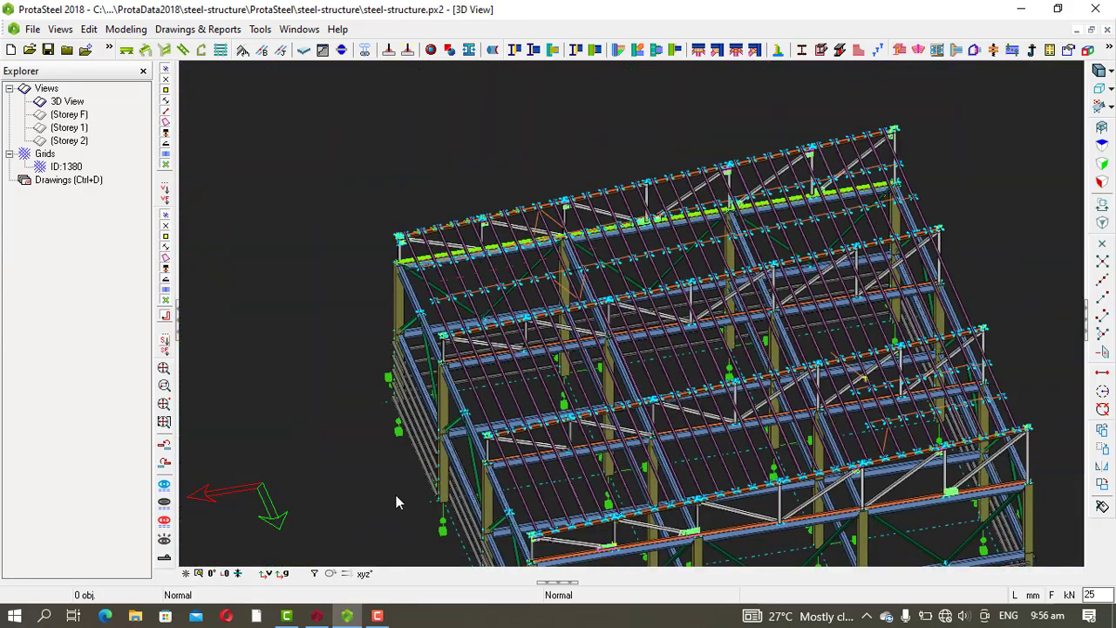
middle_click_drag(396, 502, 349, 495)
middle_click_drag(523, 374, 558, 307)
scroll(419, 362, "down", 5)
scroll(495, 229, "up", 3)
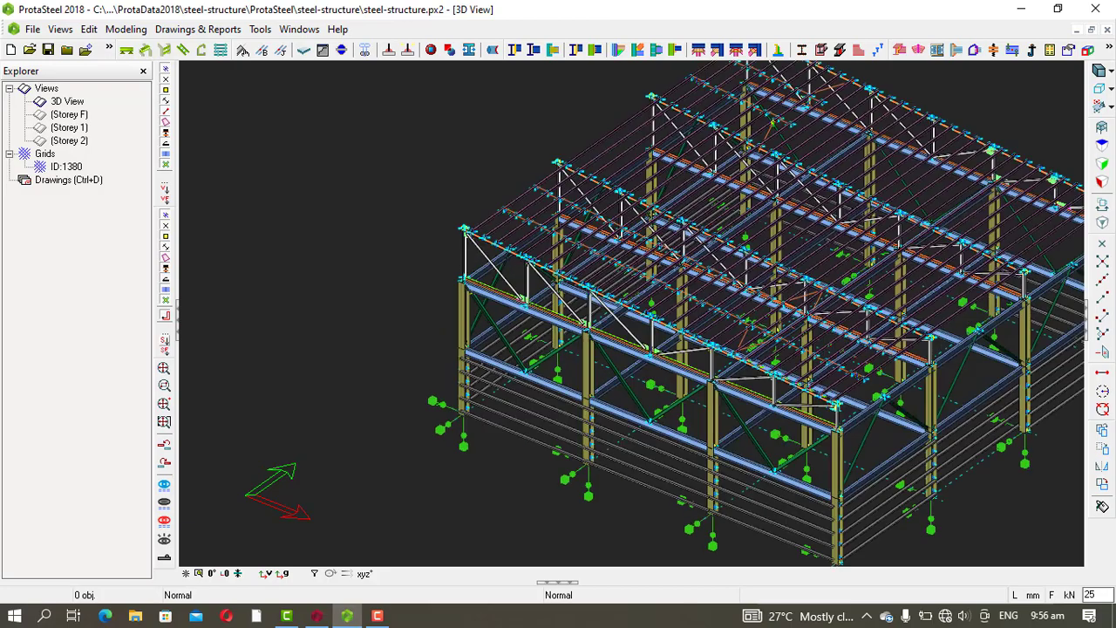
scroll(566, 202, "up", 4)
scroll(544, 264, "up", 6)
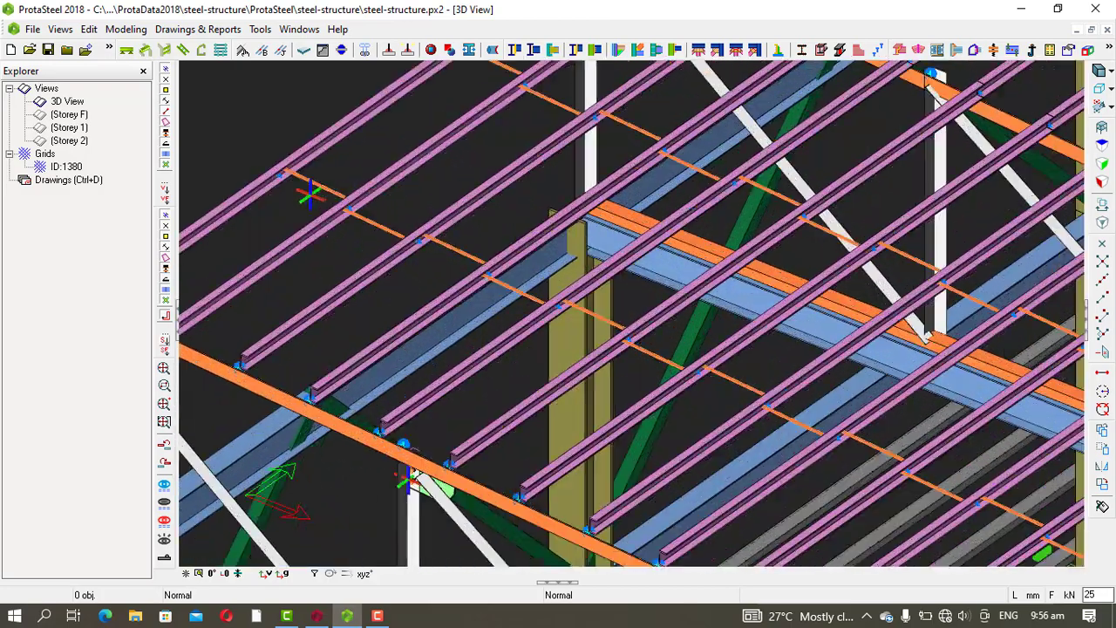
scroll(462, 264, "down", 10)
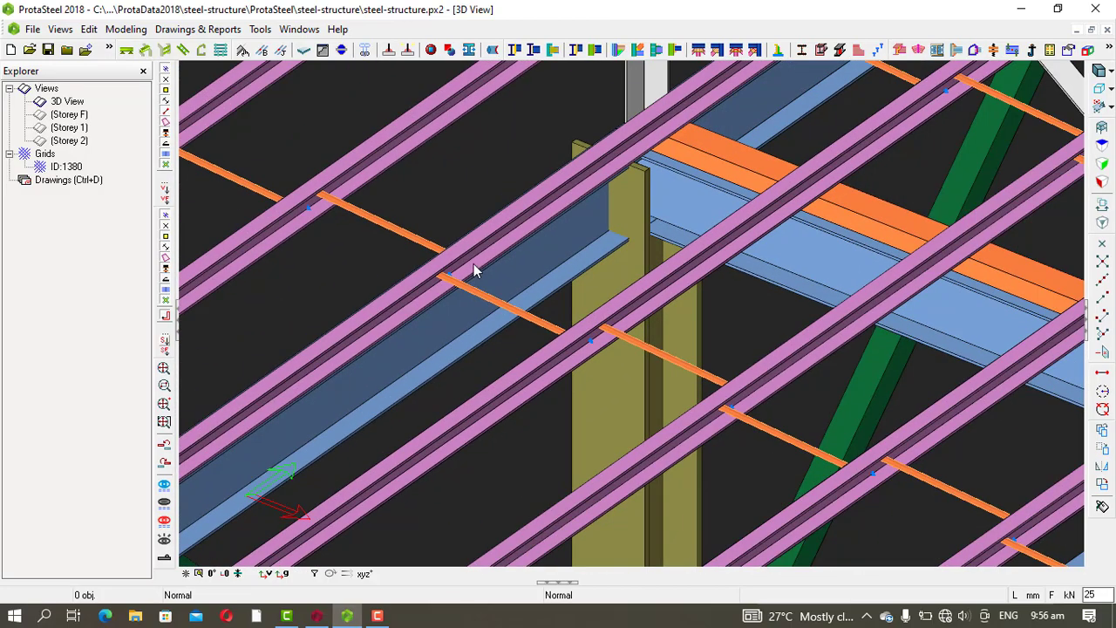
scroll(486, 305, "down", 6)
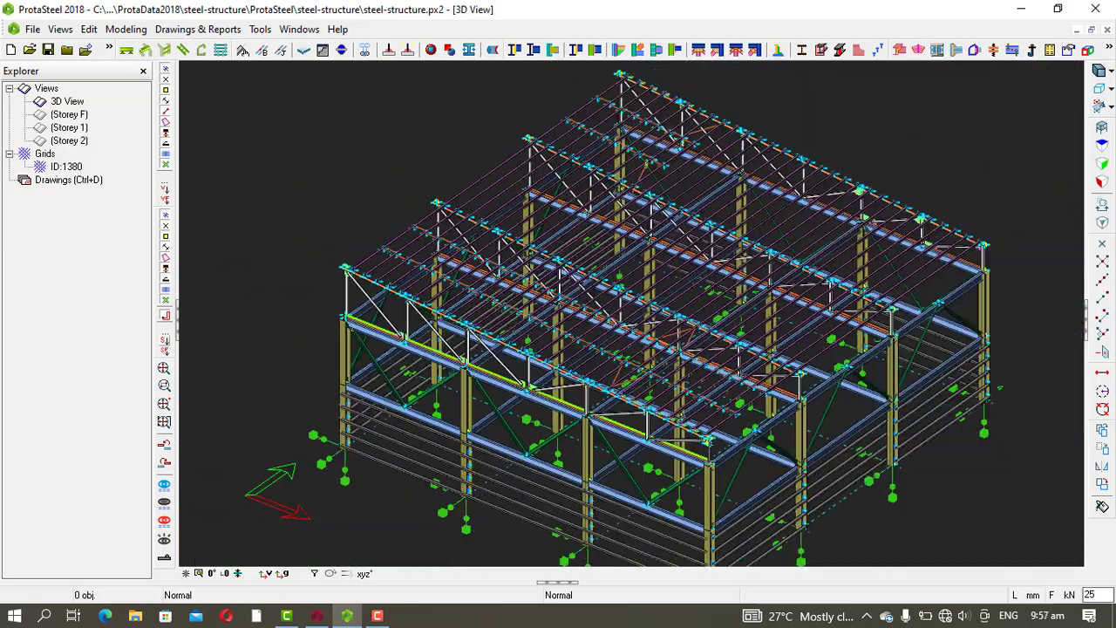
Step: Add sag rods between the top and bottom girts in the front wall bay beside the corner column
scroll(540, 431, "up", 8)
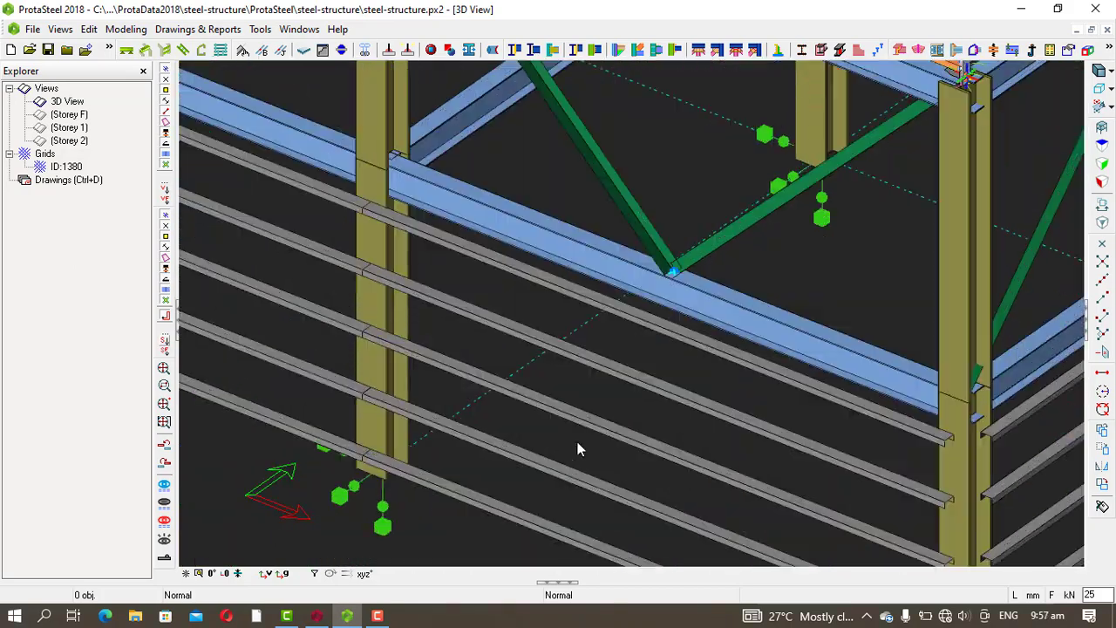
middle_click_drag(608, 353, 606, 266)
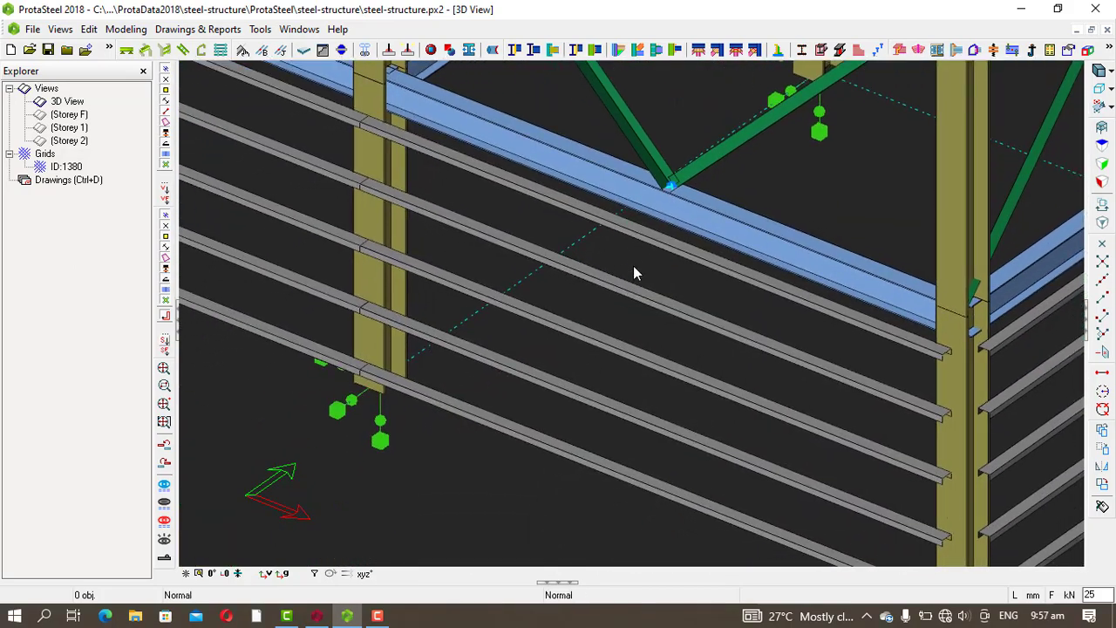
left_click(636, 238)
left_click(625, 288)
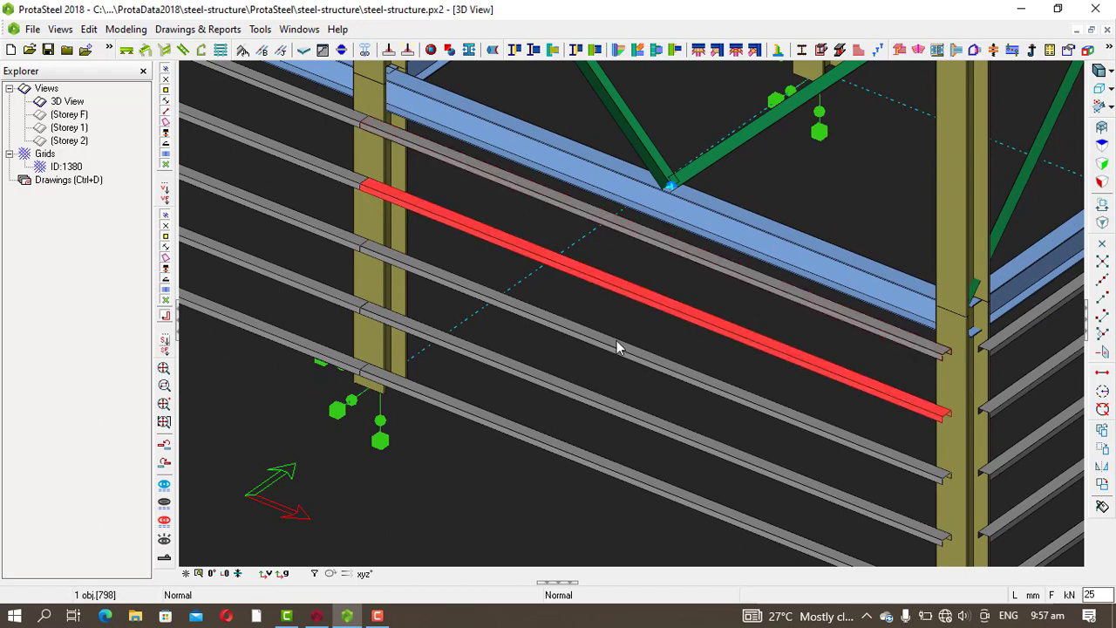
left_click(616, 345)
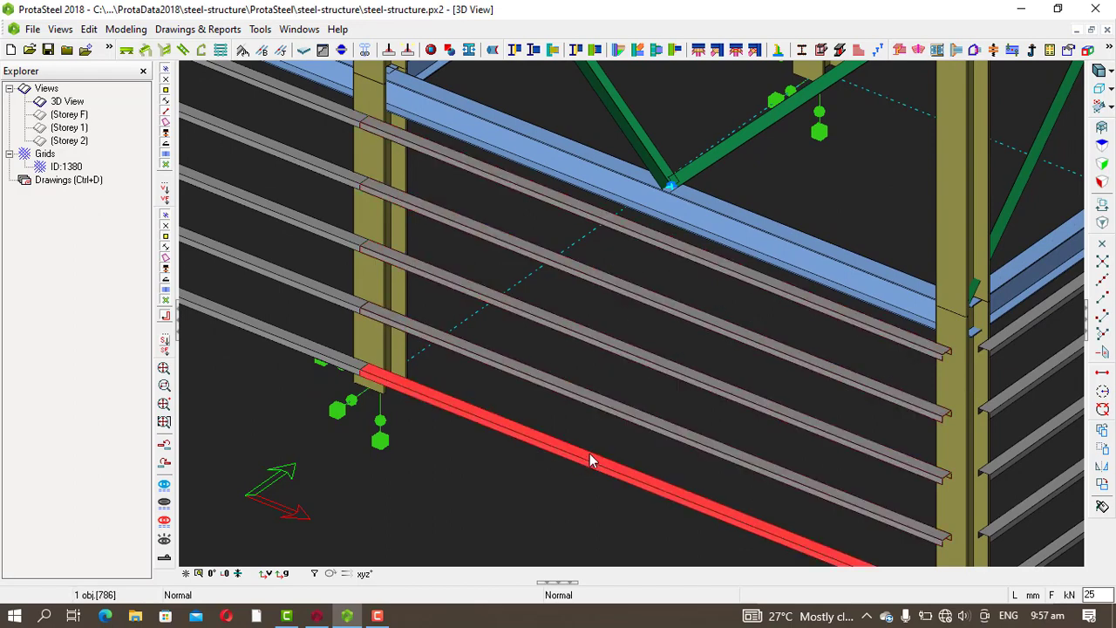
left_click(183, 51)
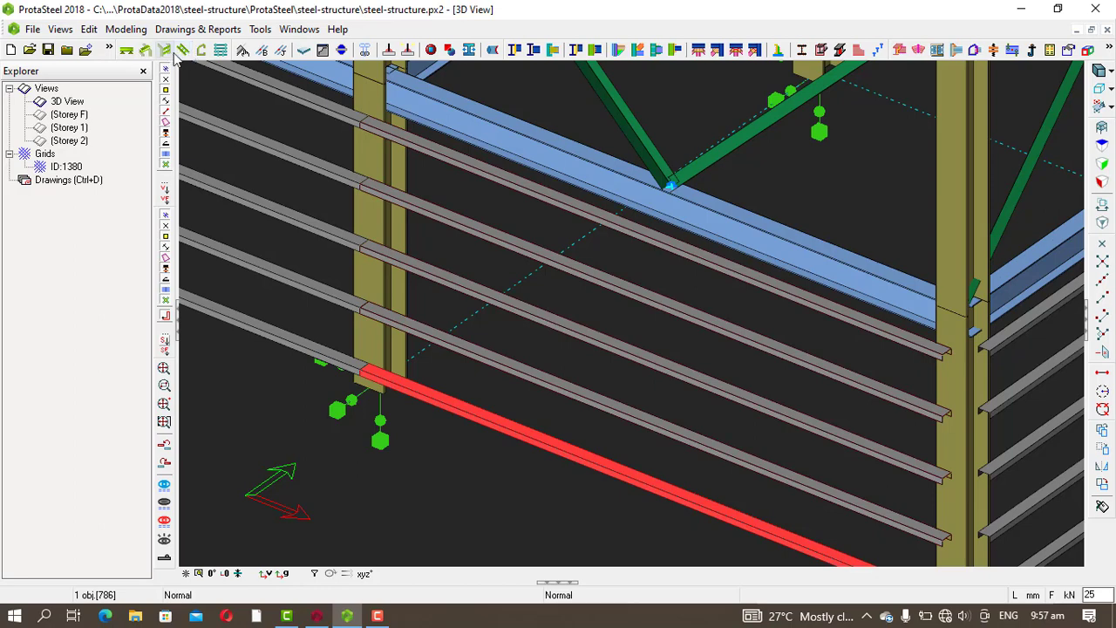
left_click(732, 280)
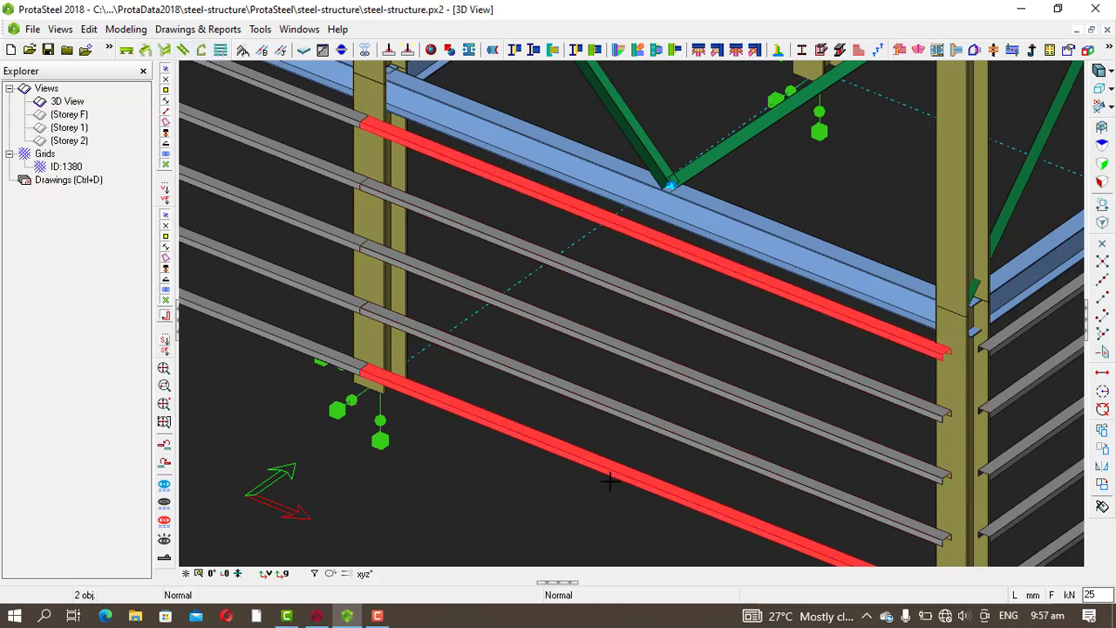
right_click(543, 497)
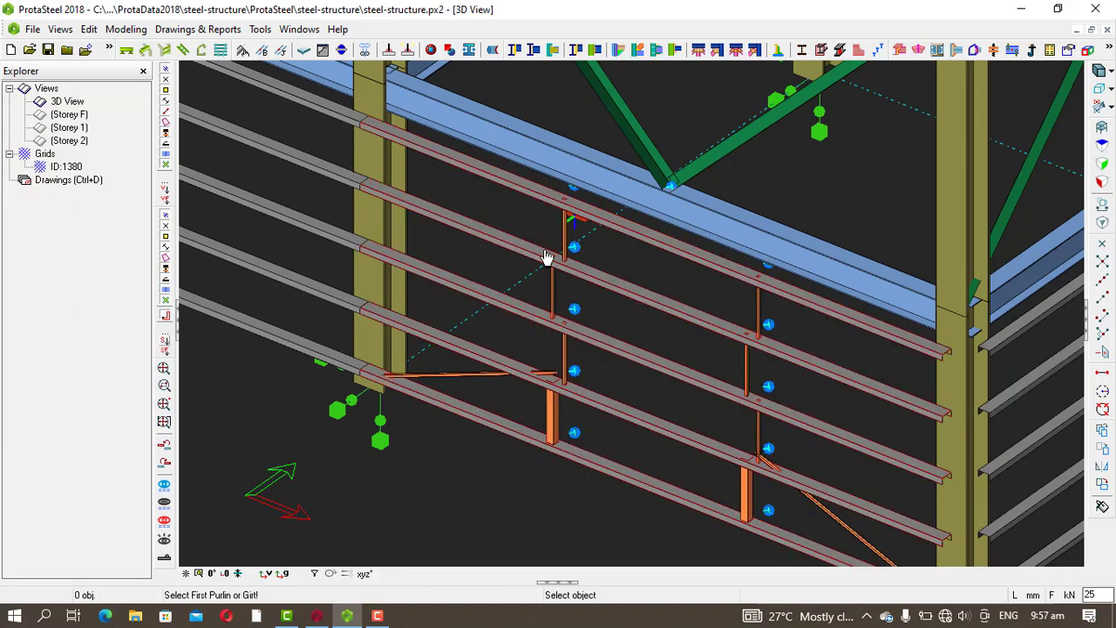
Step: Add sag rods between the top and bottom girts of the side wall bay adjoining the same corner column
scroll(579, 228, "up", 3)
scroll(578, 218, "down", 4)
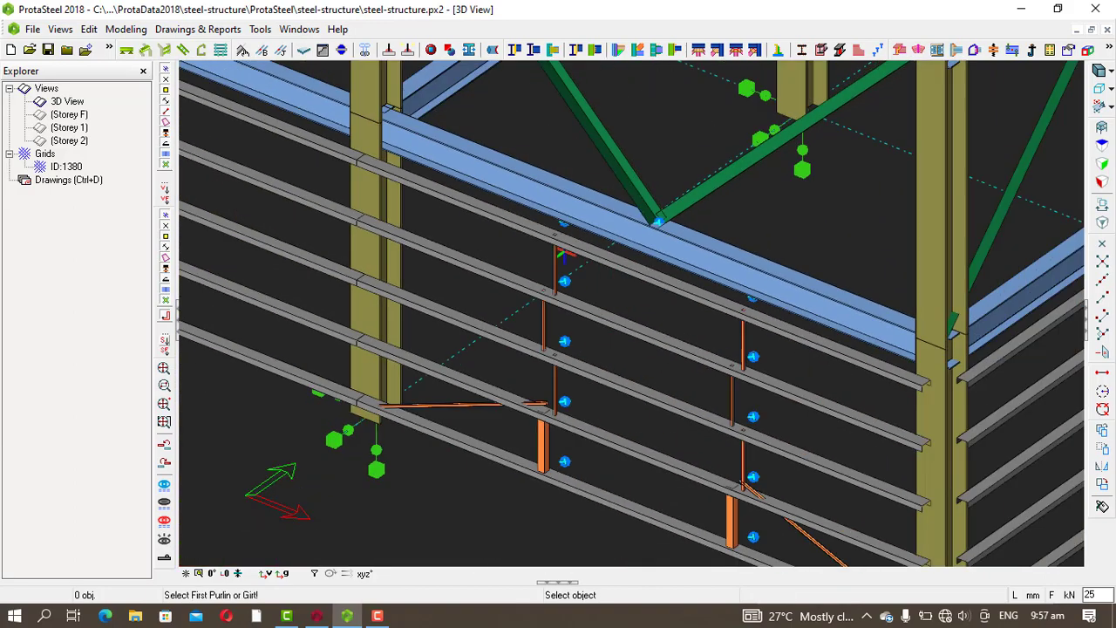
scroll(571, 349, "up", 4)
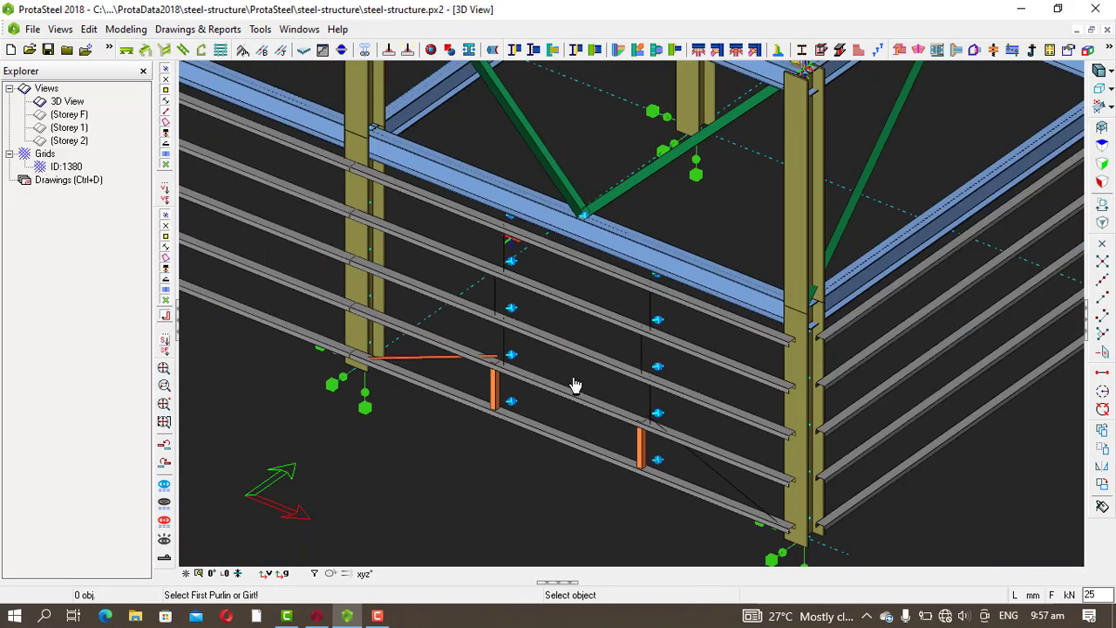
scroll(575, 385, "down", 4)
scroll(803, 410, "up", 5)
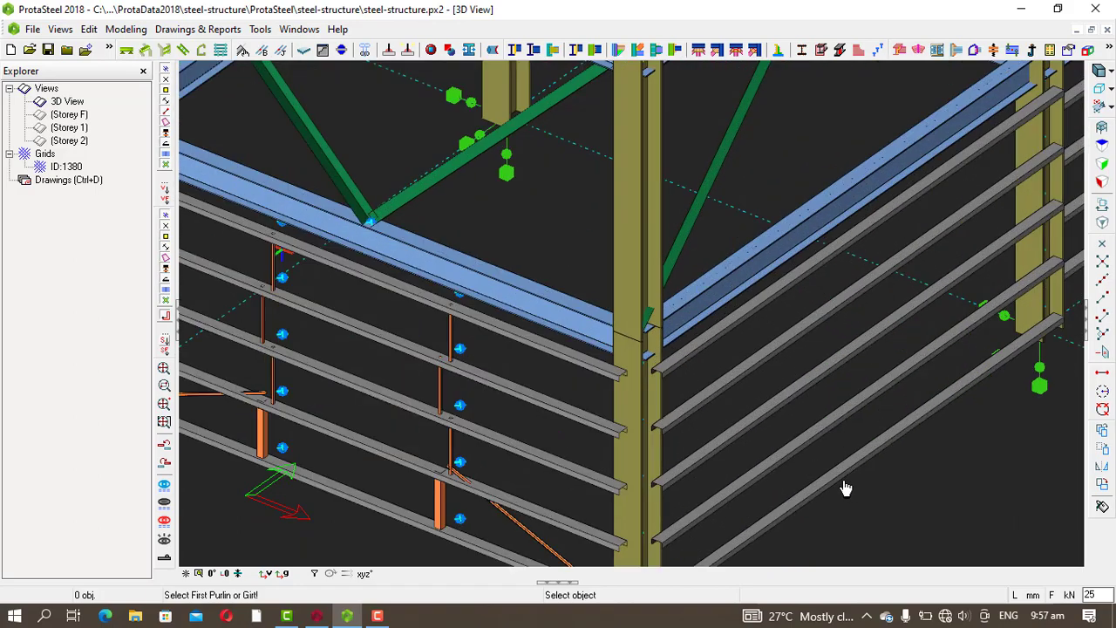
middle_click_drag(845, 488, 735, 416)
left_click(713, 253)
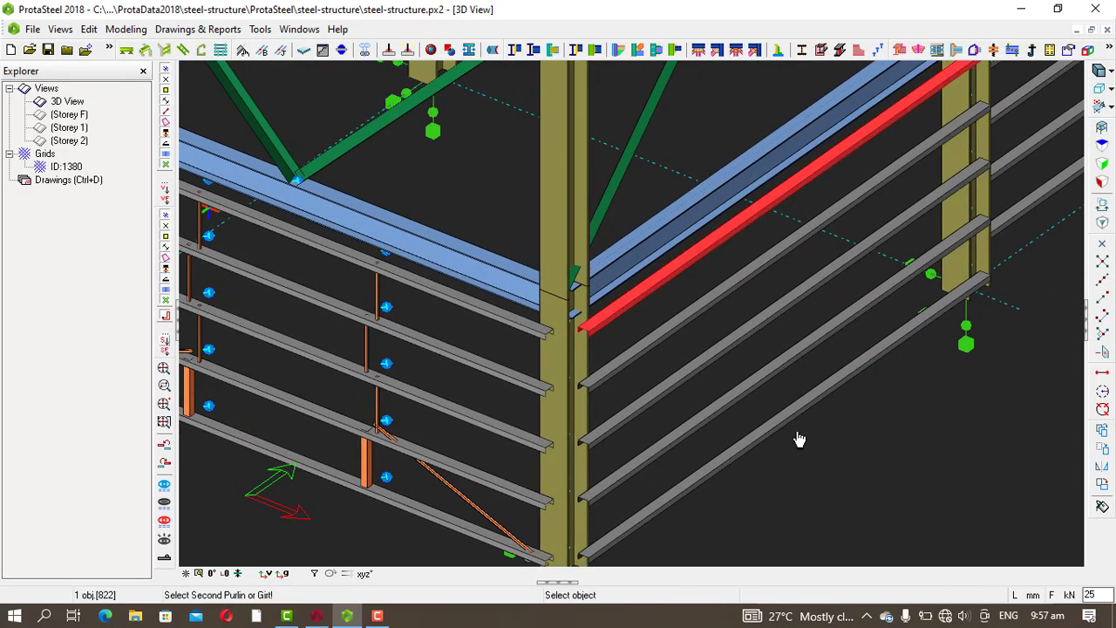
left_click(795, 422)
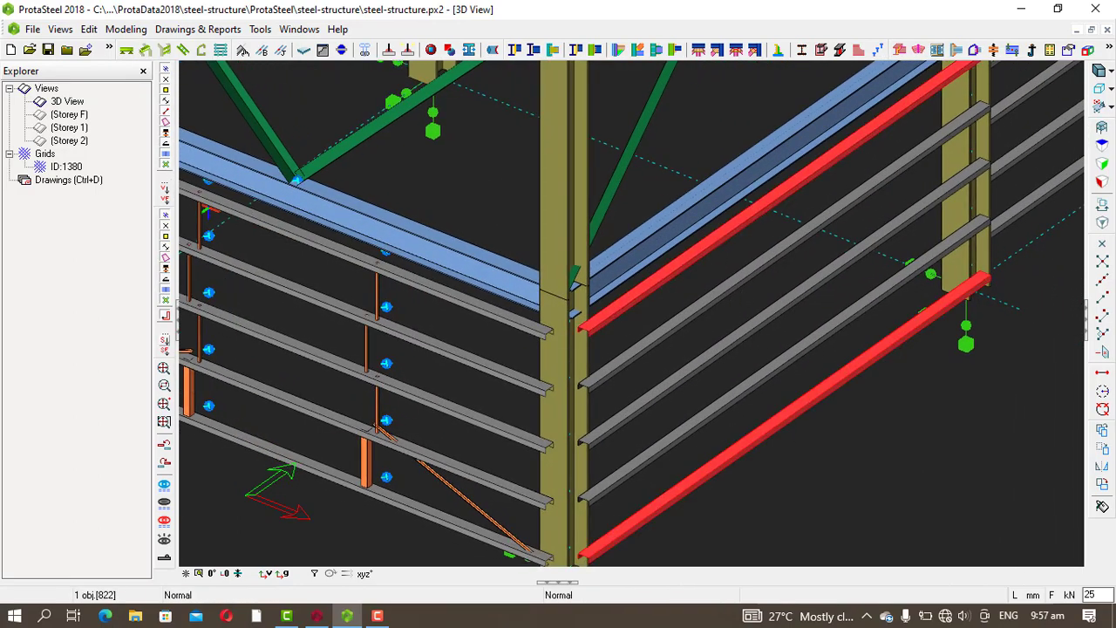
left_click(813, 448)
Step: Add sag rods between the top and bottom girts in the middle bay of the side wall
scroll(672, 462, "down", 5)
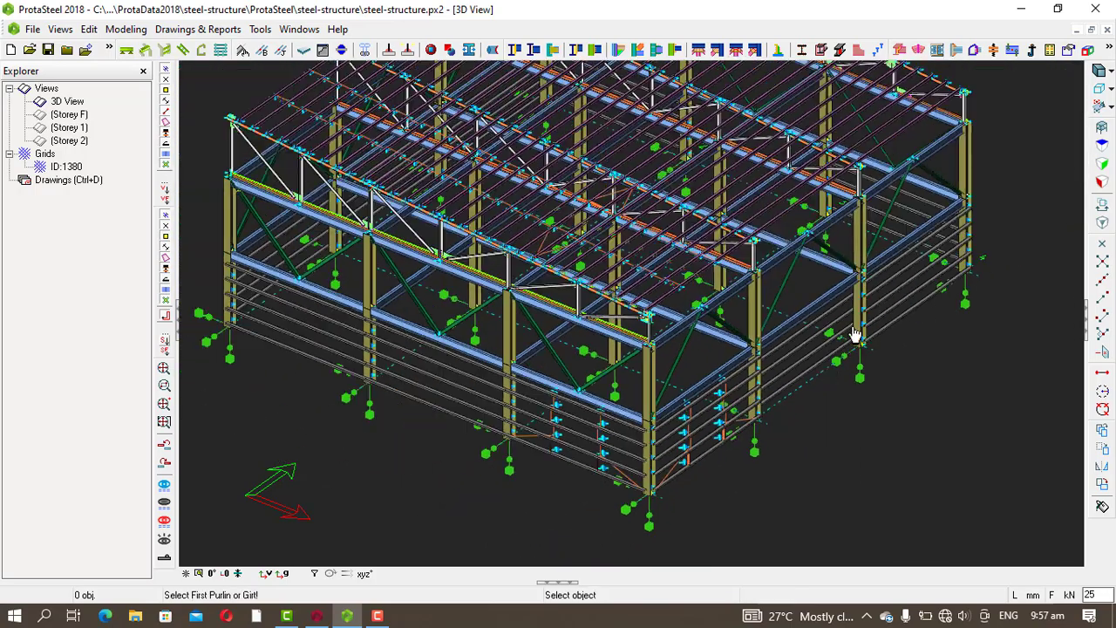
scroll(856, 336, "up", 5)
left_click(779, 324)
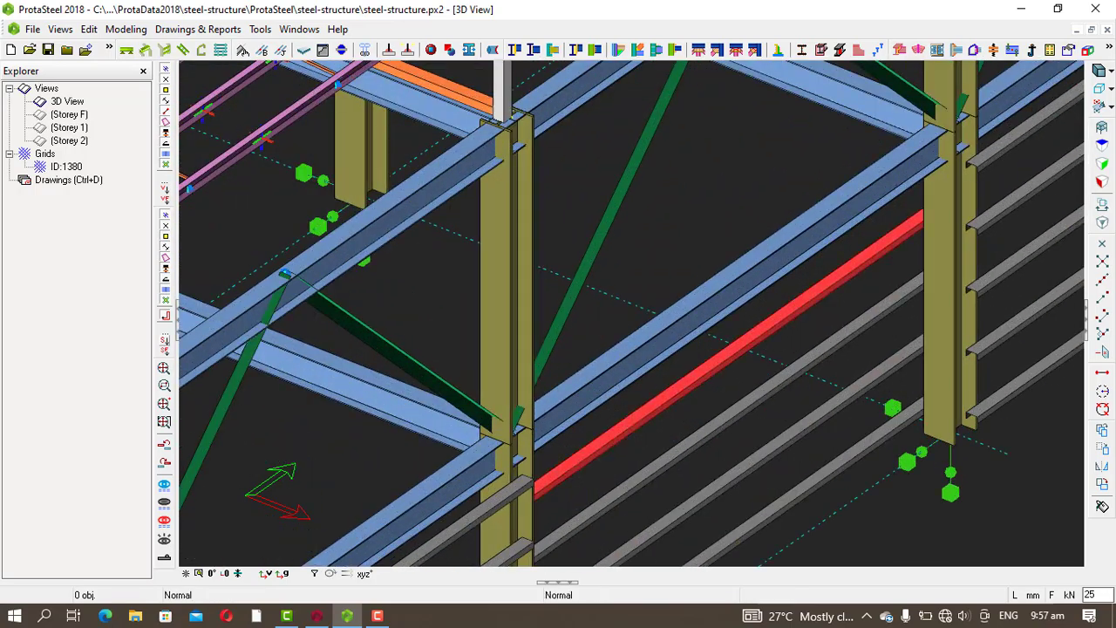
left_click(866, 459)
left_click(872, 473)
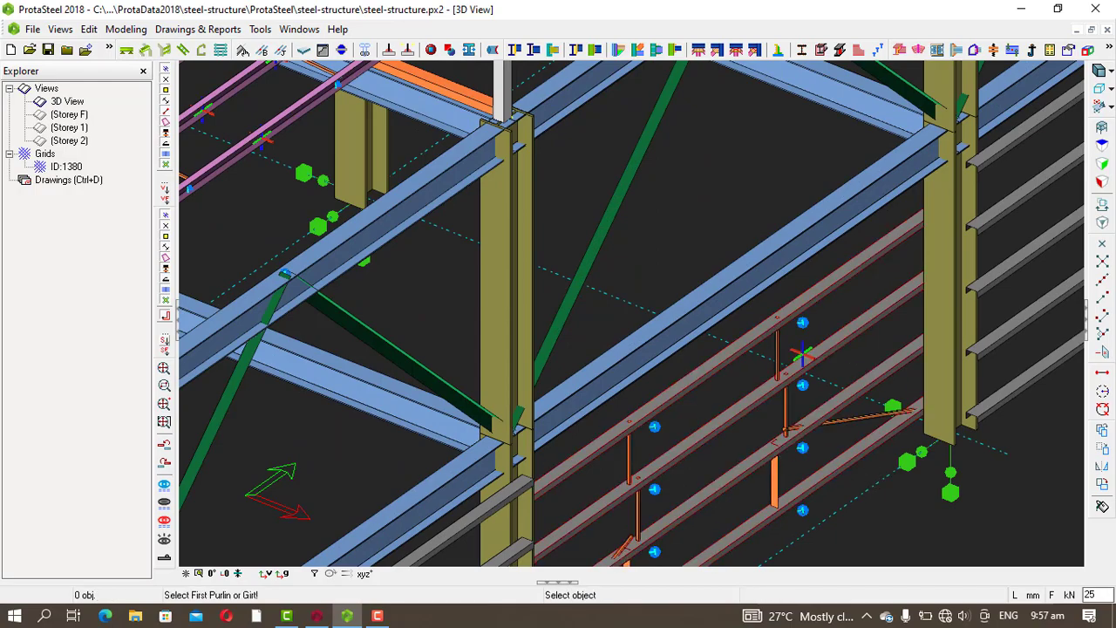
Step: Add sag rods between the top and bottom girts in the far end bay of the side wall, and end the command
scroll(791, 452, "down", 5)
scroll(889, 381, "up", 5)
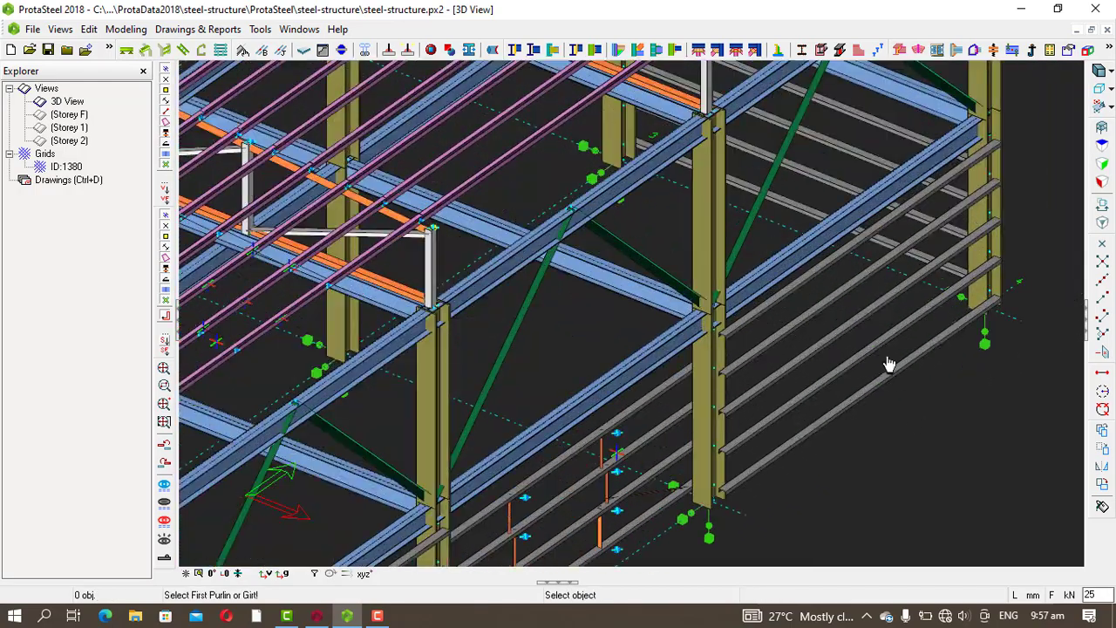
left_click(831, 260)
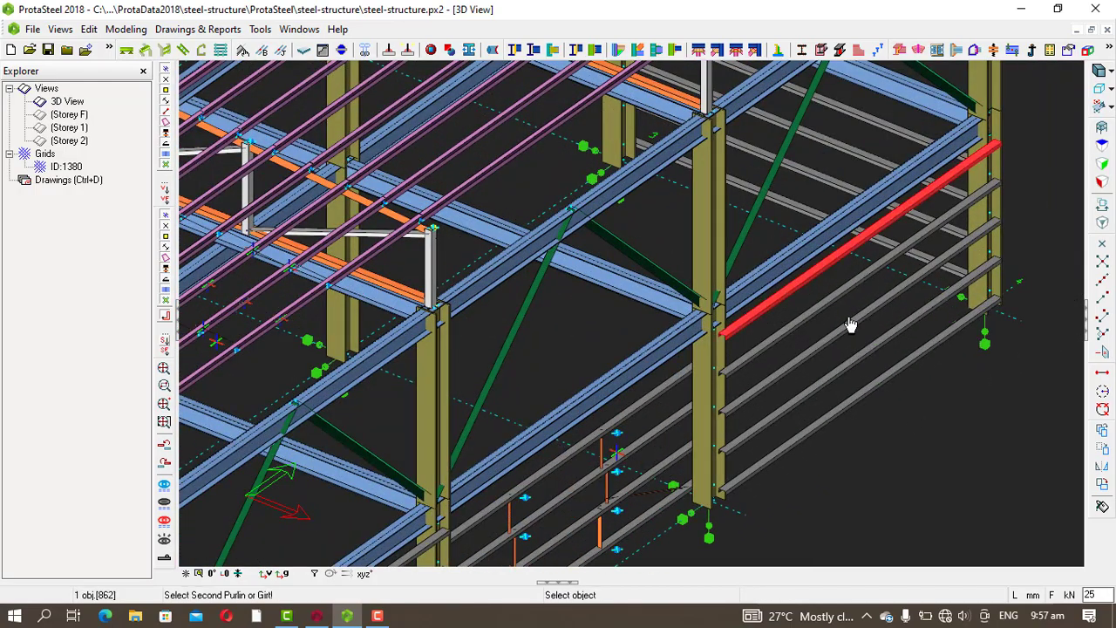
left_click(850, 406)
left_click(872, 428)
left_click(872, 447)
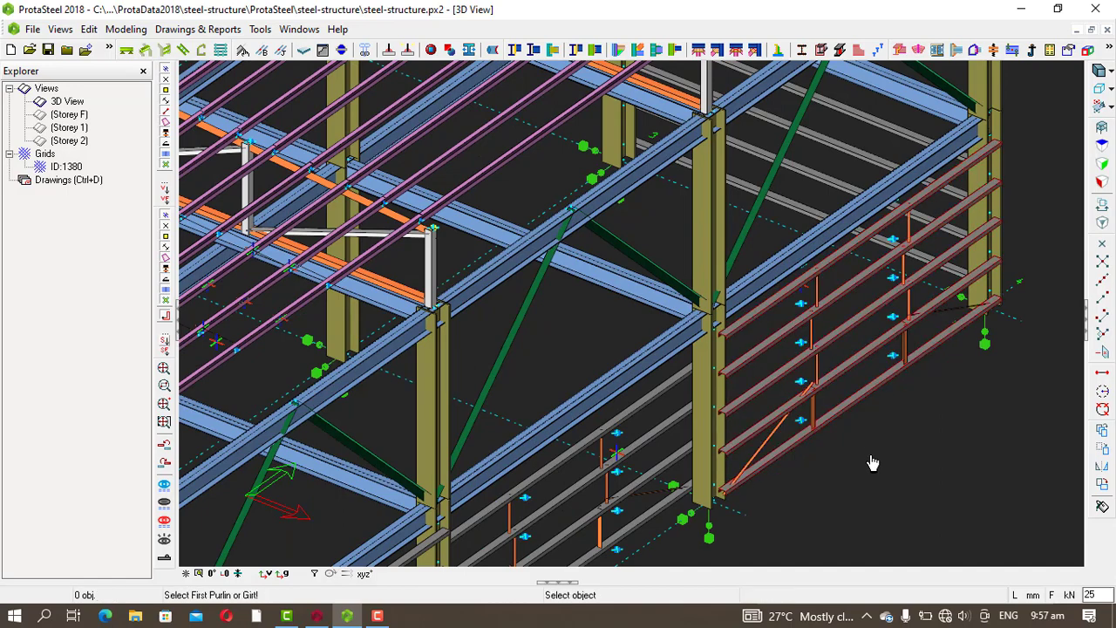
scroll(900, 404, "up", 4)
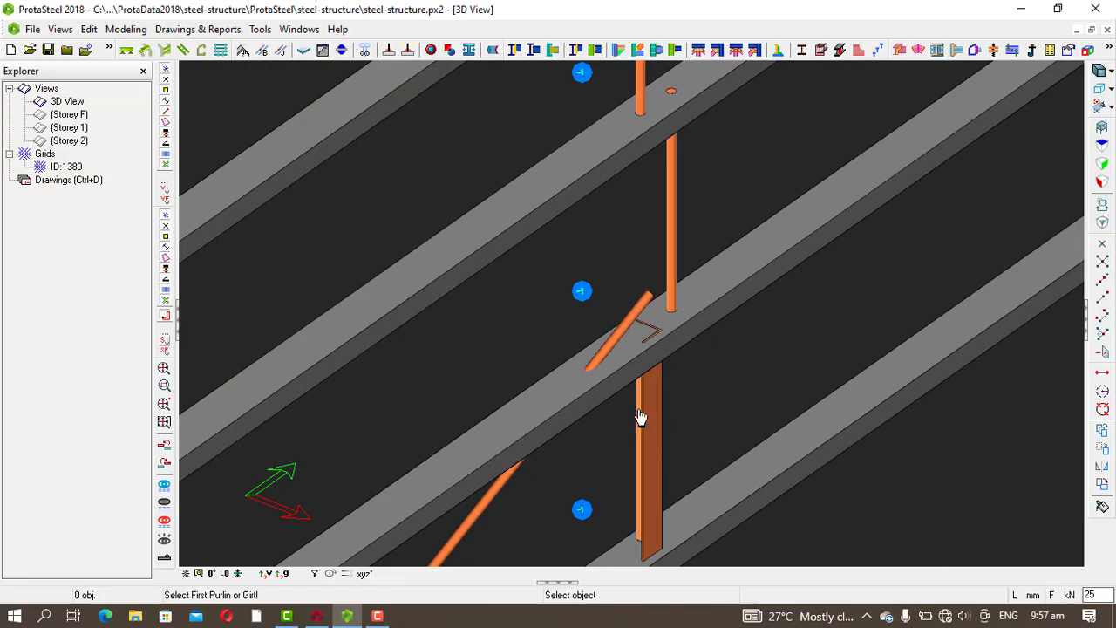
scroll(660, 398, "down", 5)
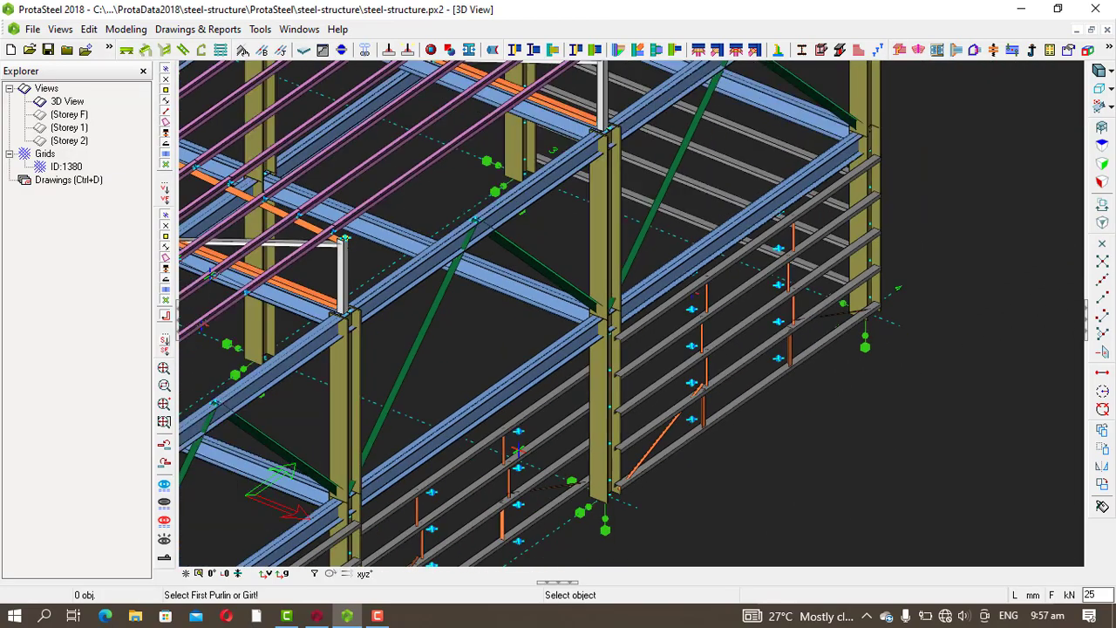
scroll(747, 450, "down", 5)
key("Escape")
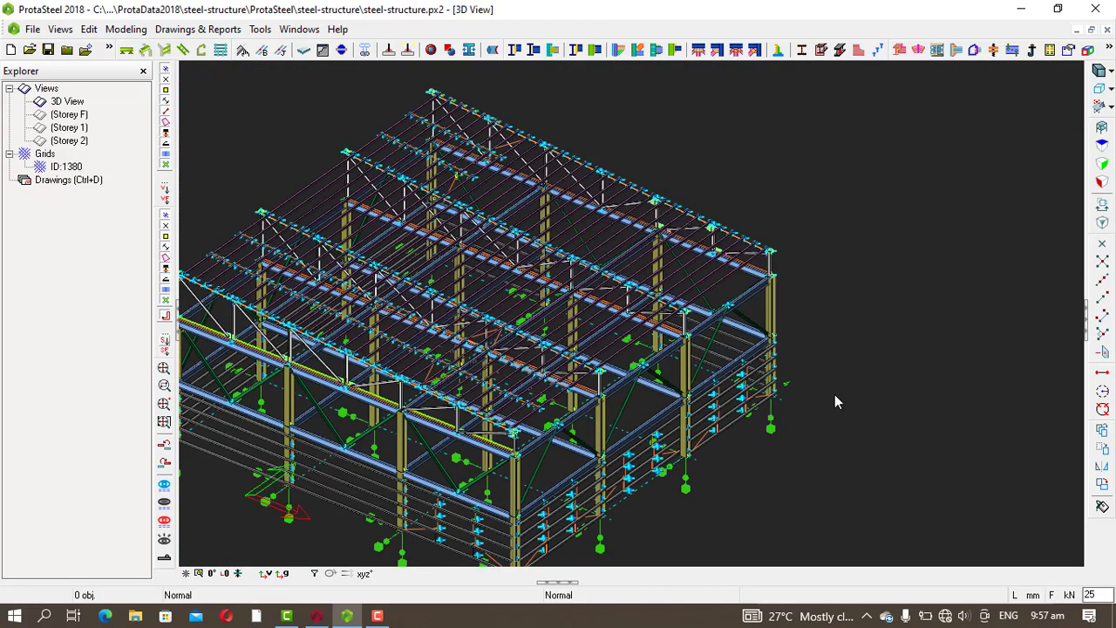
Step: Examine the whole steel structure, including the roof and the wall girts with their sag rods, from different sides
scroll(802, 392, "down", 3)
scroll(657, 373, "up", 5)
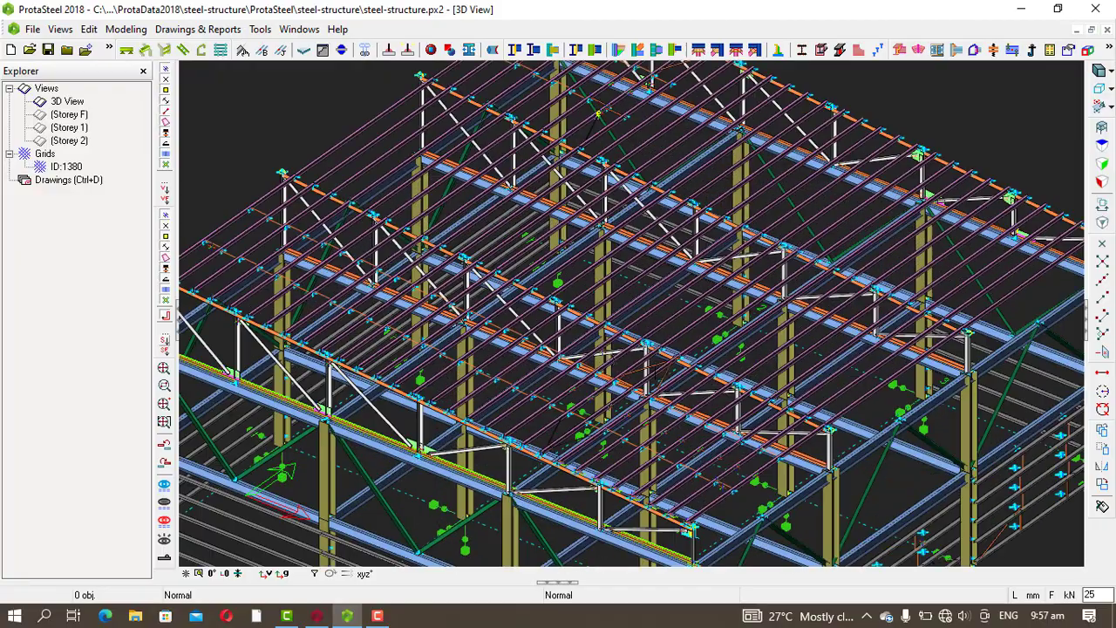
scroll(606, 353, "up", 3)
scroll(601, 340, "down", 5)
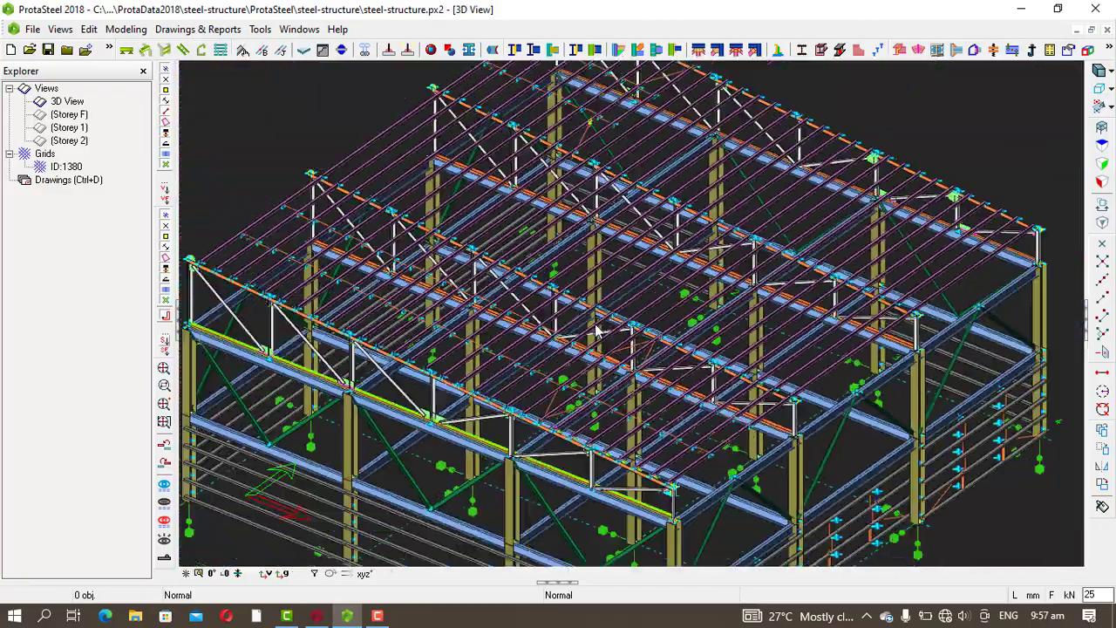
scroll(598, 332, "down", 3)
middle_click_drag(925, 444, 976, 410)
middle_click_drag(837, 444, 348, 305)
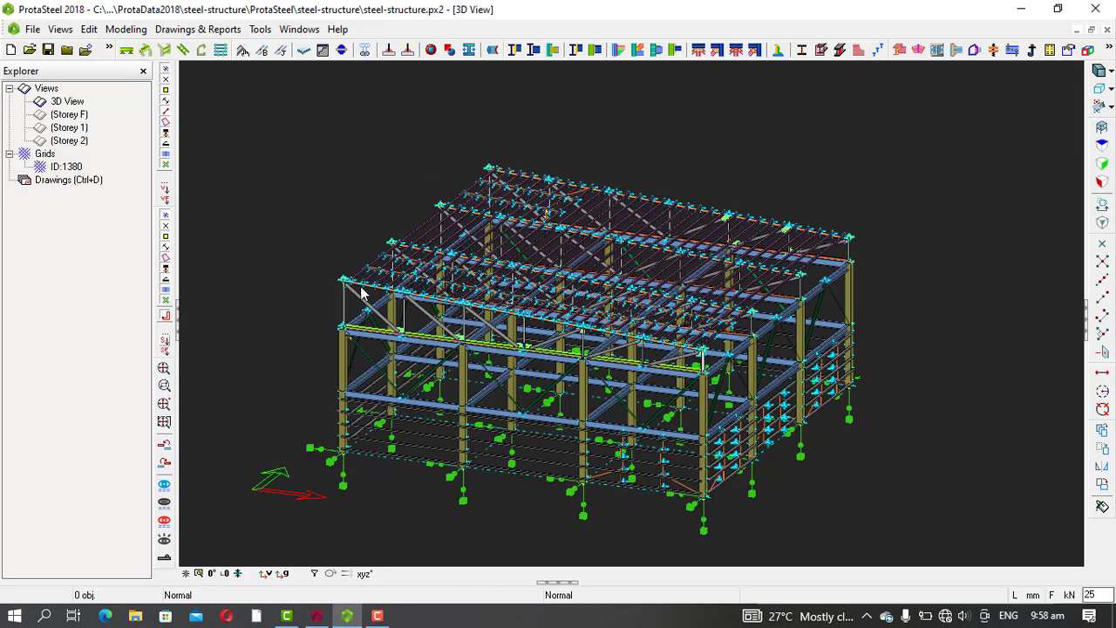
scroll(353, 319, "up", 5)
scroll(349, 319, "up", 4)
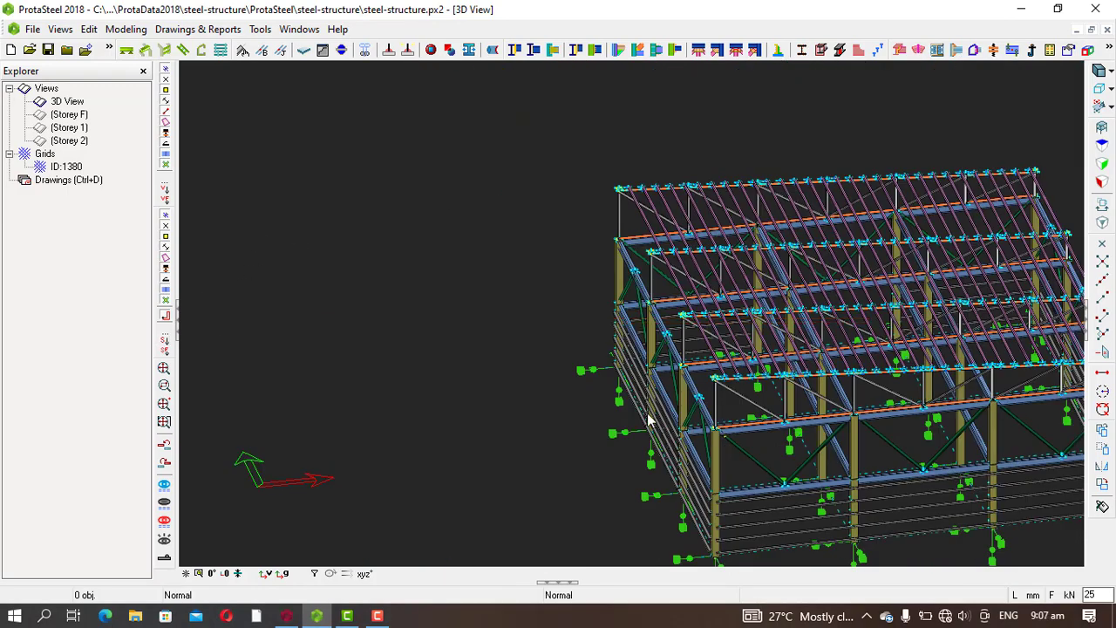
scroll(648, 419, "down", 5)
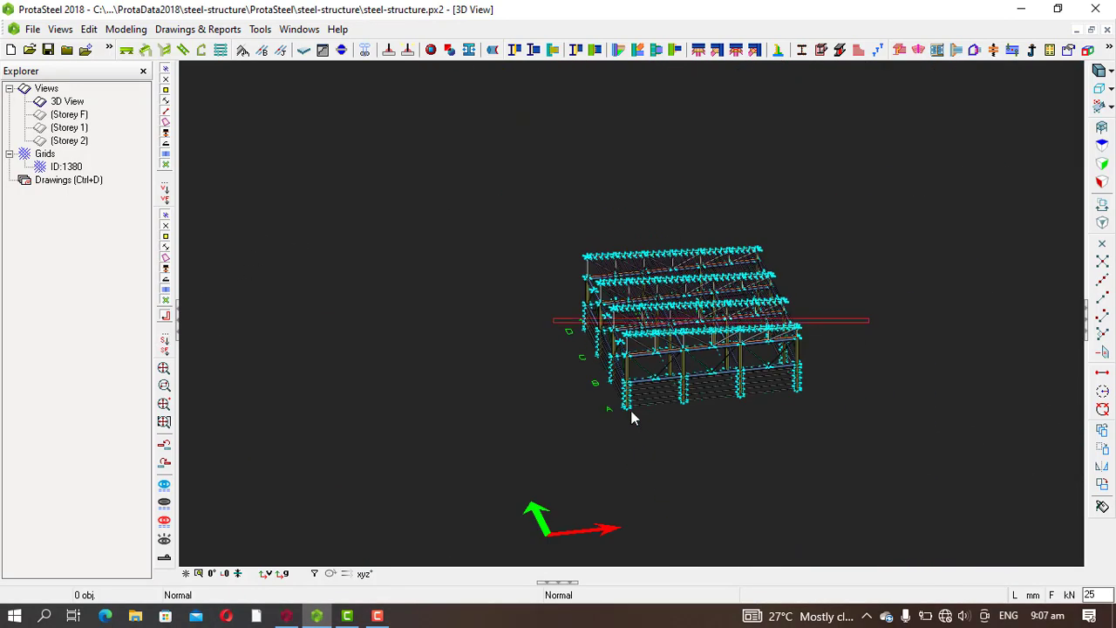